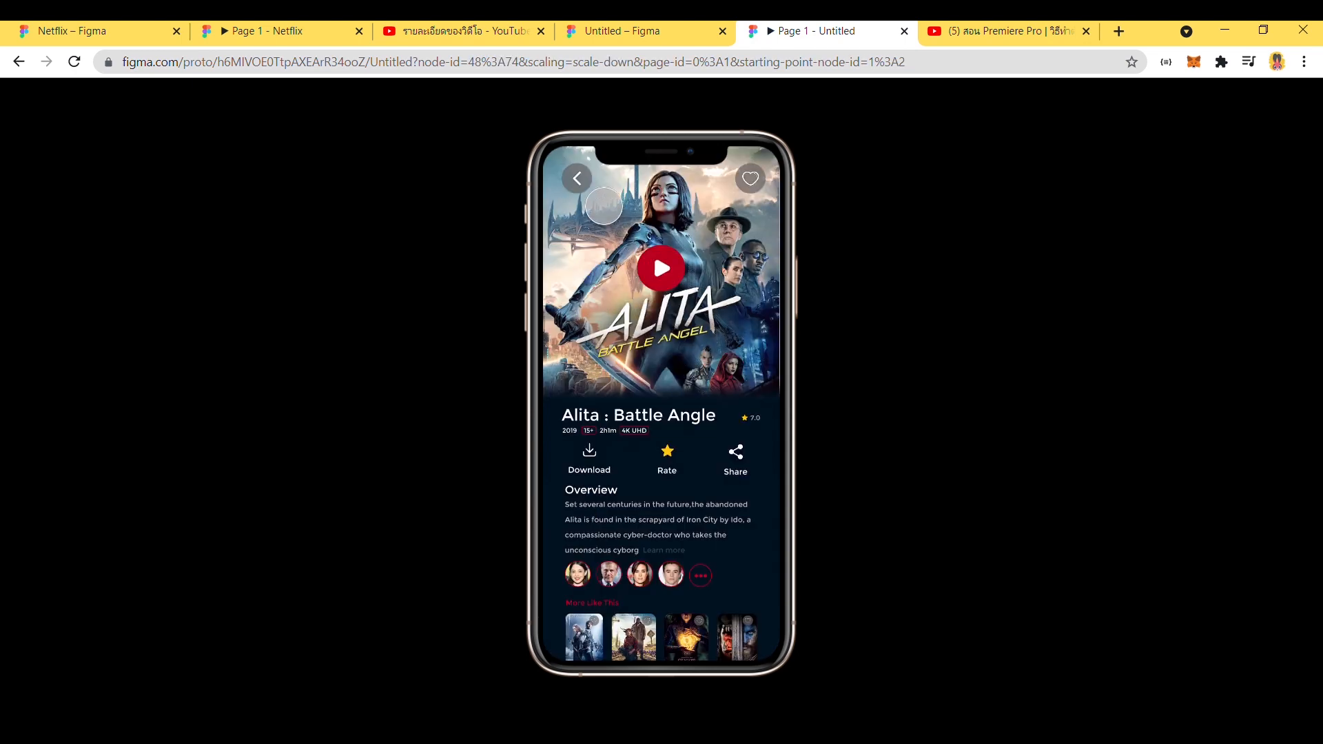
Step: Preview the finished Netflix prototype by returning from the movie detail screen to the home screen and opening the Favorite Playlist
{"action": "left_click", "coordinate": [603, 206]}
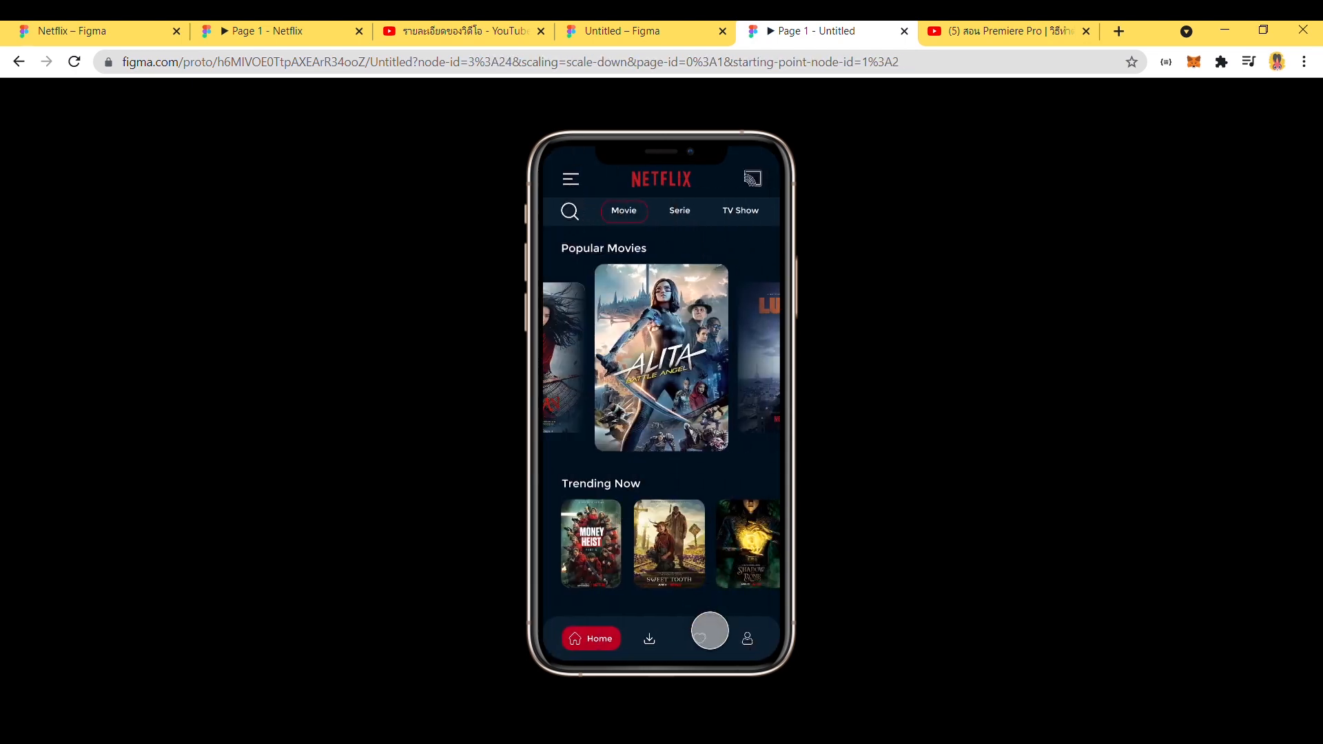
{"action": "left_click", "coordinate": [722, 658]}
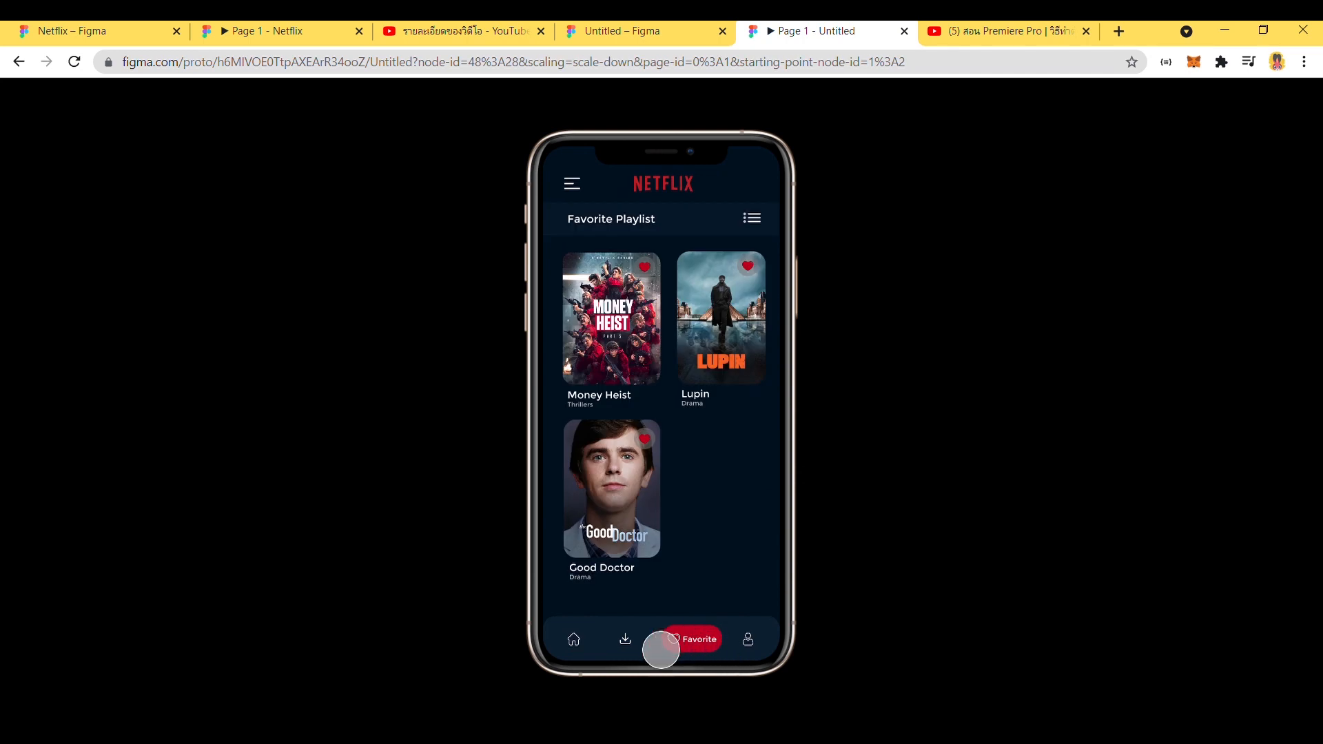
{"action": "left_click", "coordinate": [599, 655]}
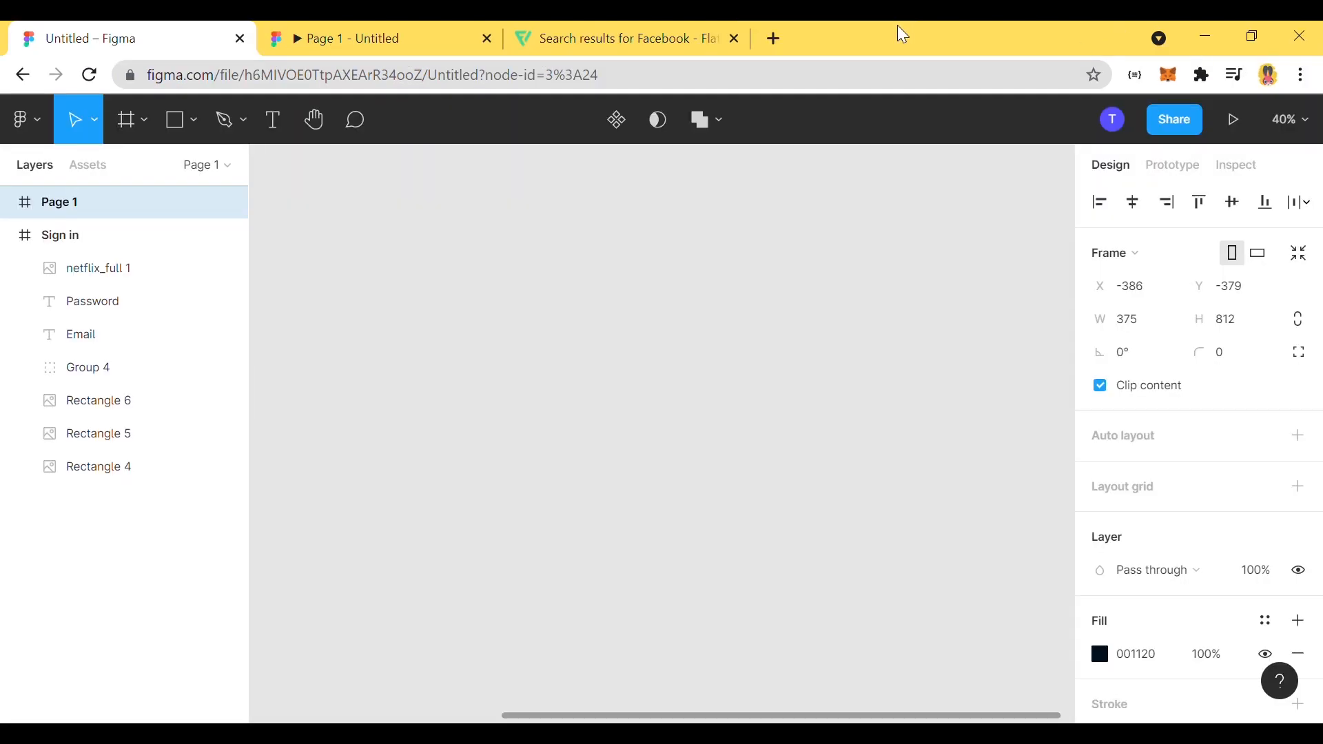
Step: Create an iPhone 11 Pro / X frame (375 × 812) and rename it "Page 2"
{"action": "key", "text": "f"}
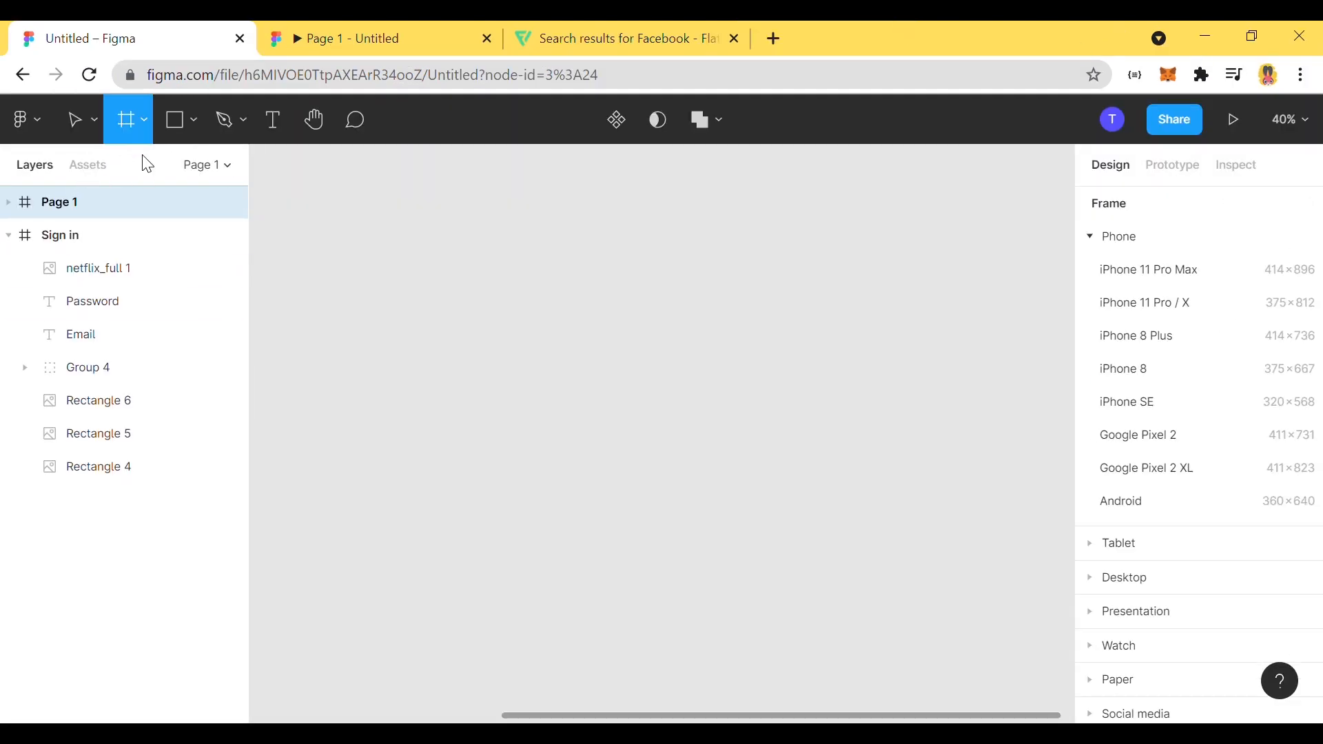
{"action": "left_click", "coordinate": [1090, 301]}
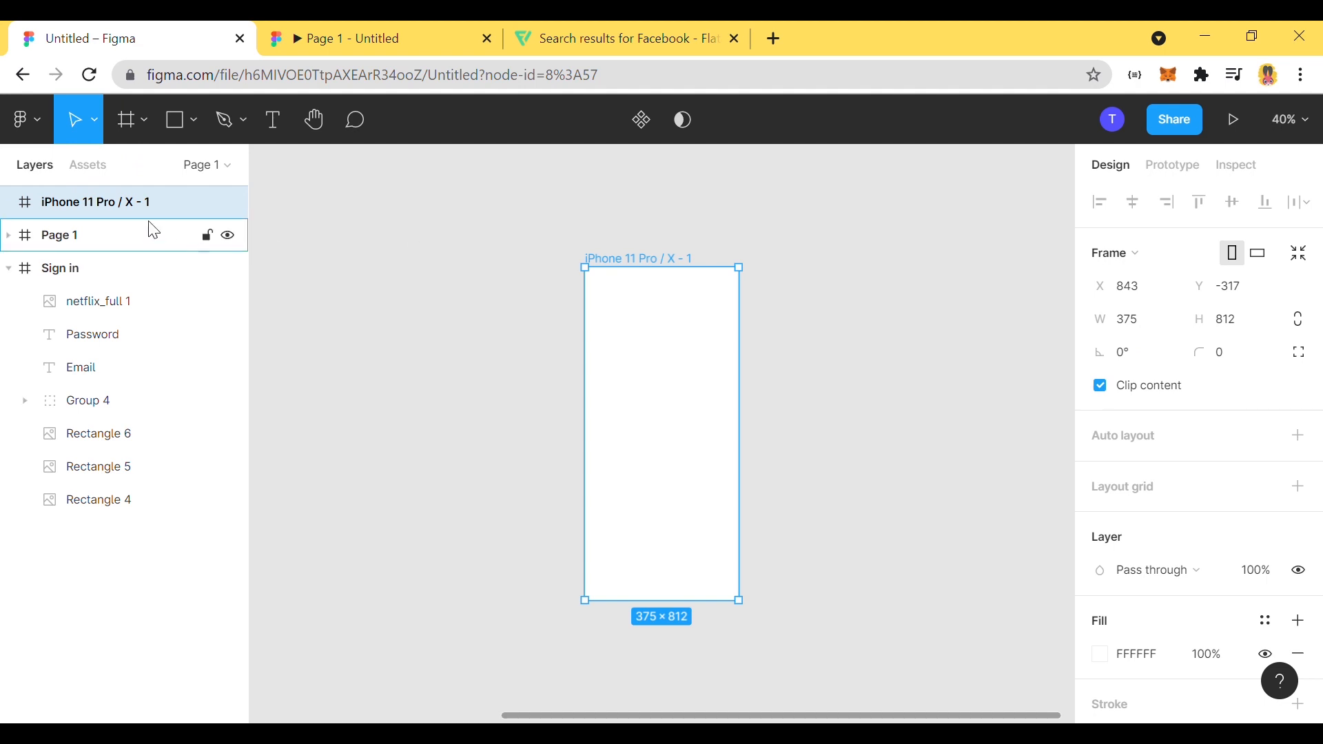
{"action": "double_click", "coordinate": [113, 202]}
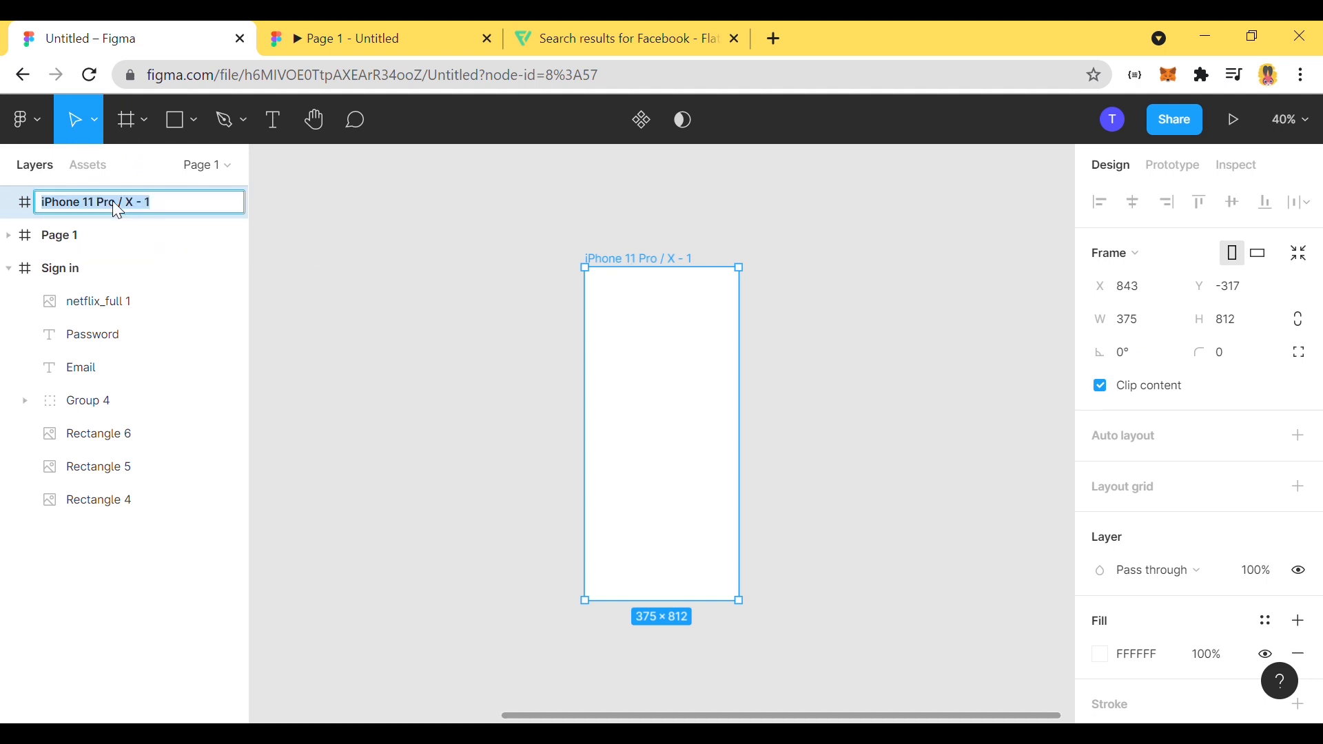
{"action": "type", "text": "Page 2"}
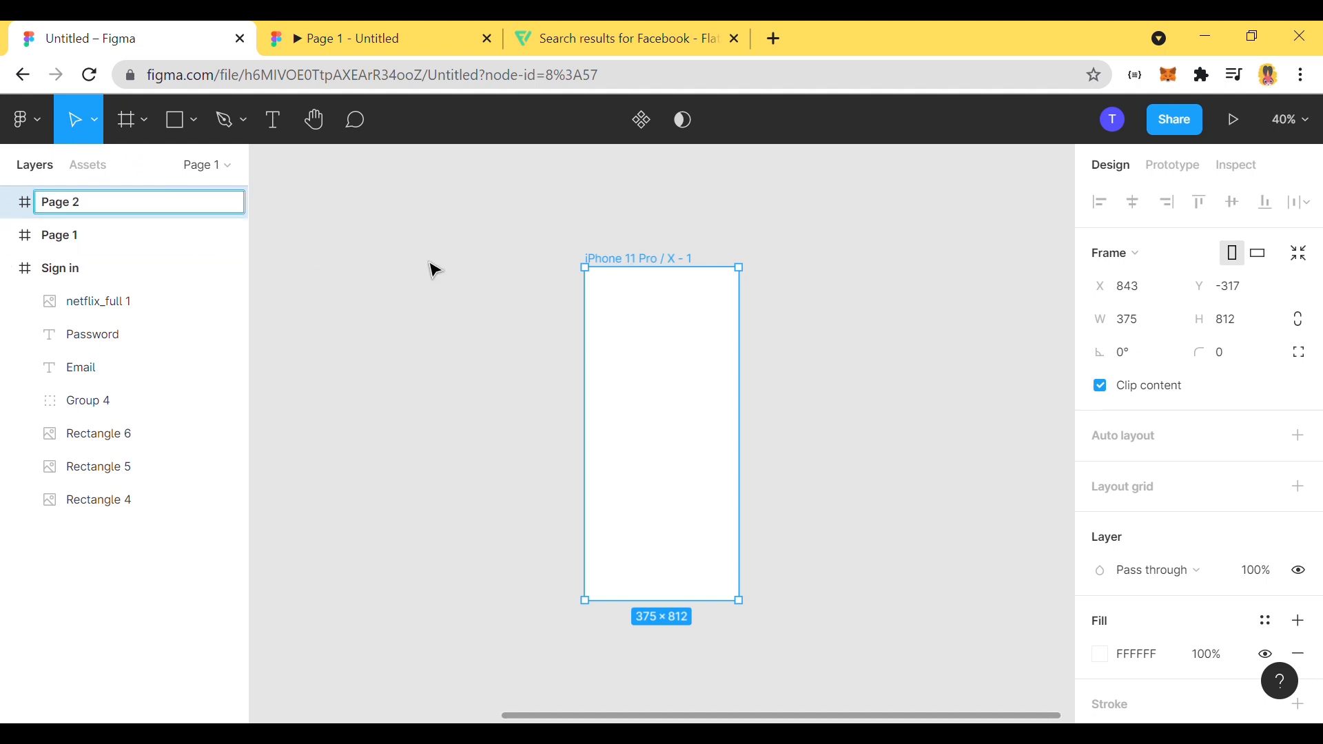
{"action": "left_click", "coordinate": [435, 271]}
{"action": "left_click", "coordinate": [647, 322]}
{"action": "left_click", "coordinate": [861, 355]}
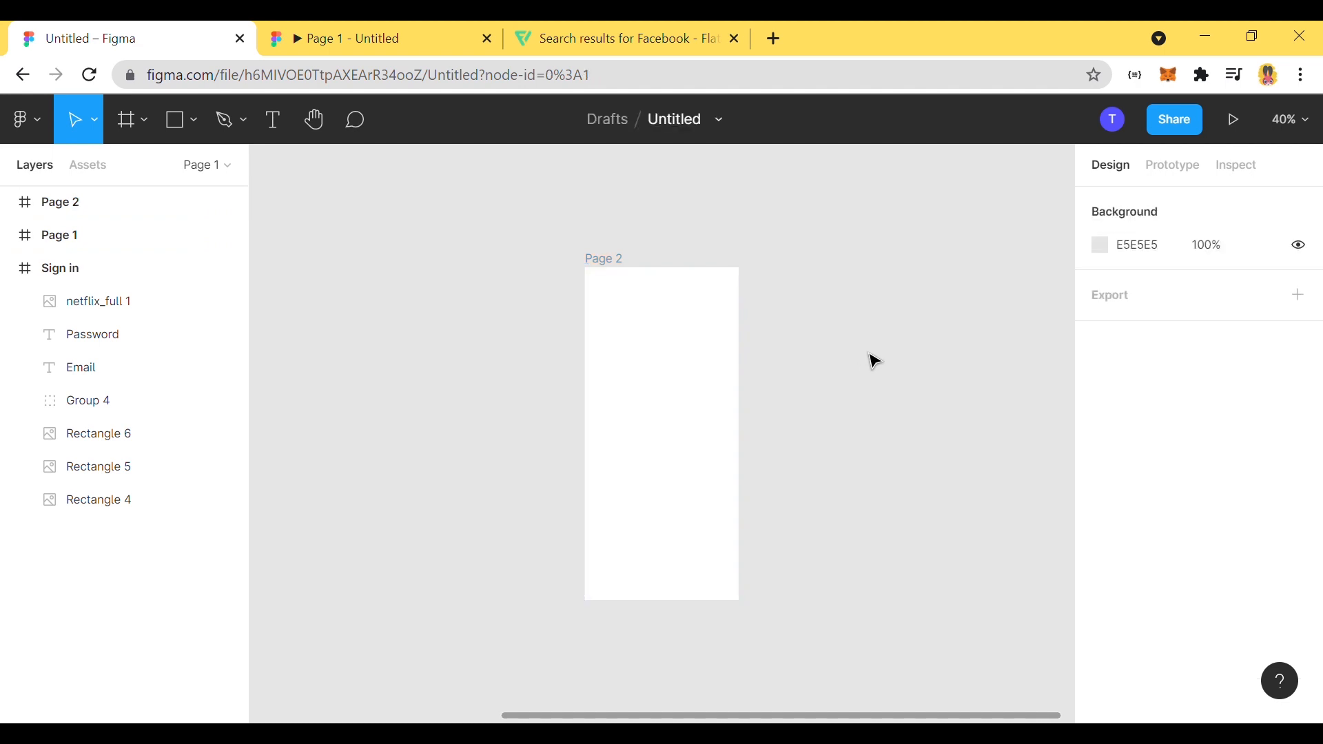
Step: Place the Alita: Battle Angel poster image into the upper part of the Page 2 frame
{"action": "left_click", "coordinate": [196, 121]}
{"action": "left_click", "coordinate": [238, 319]}
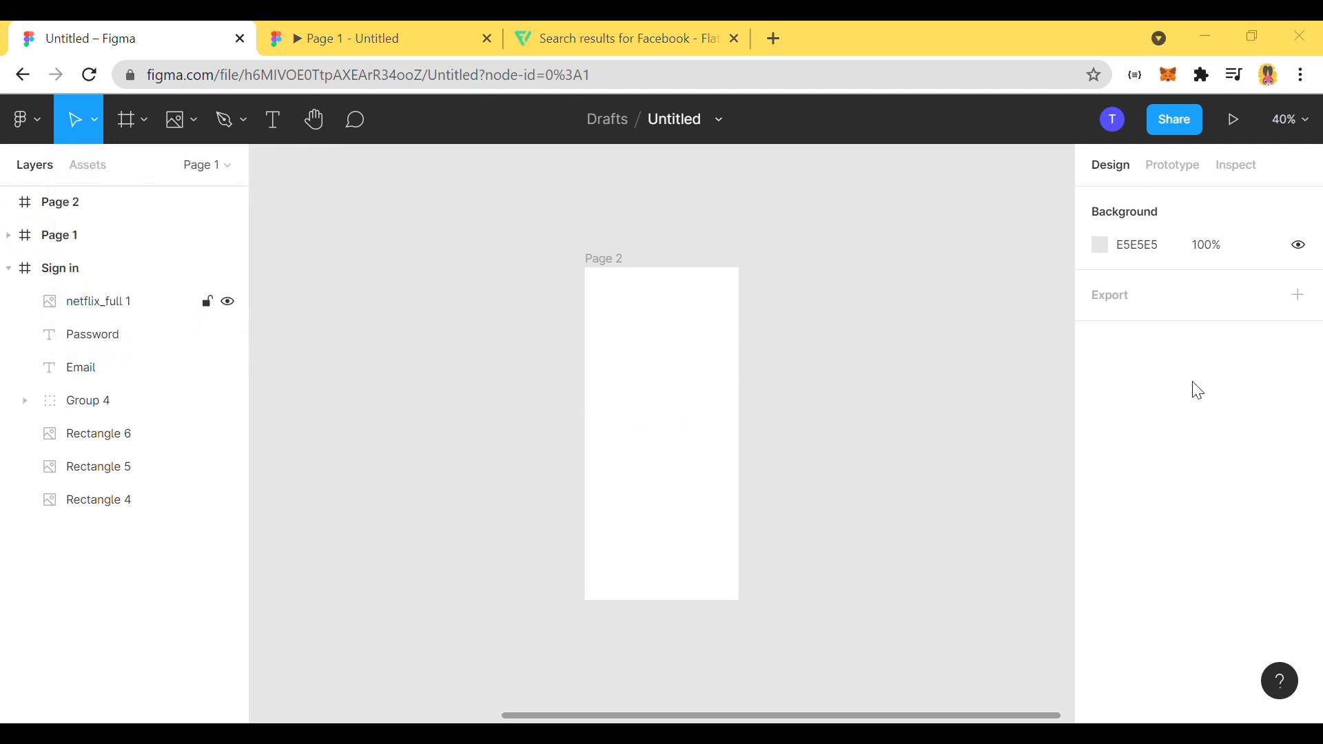
{"action": "left_click", "coordinate": [682, 448]}
{"action": "scroll", "coordinate": [682, 448], "scroll_direction": "up", "scroll_amount": 1}
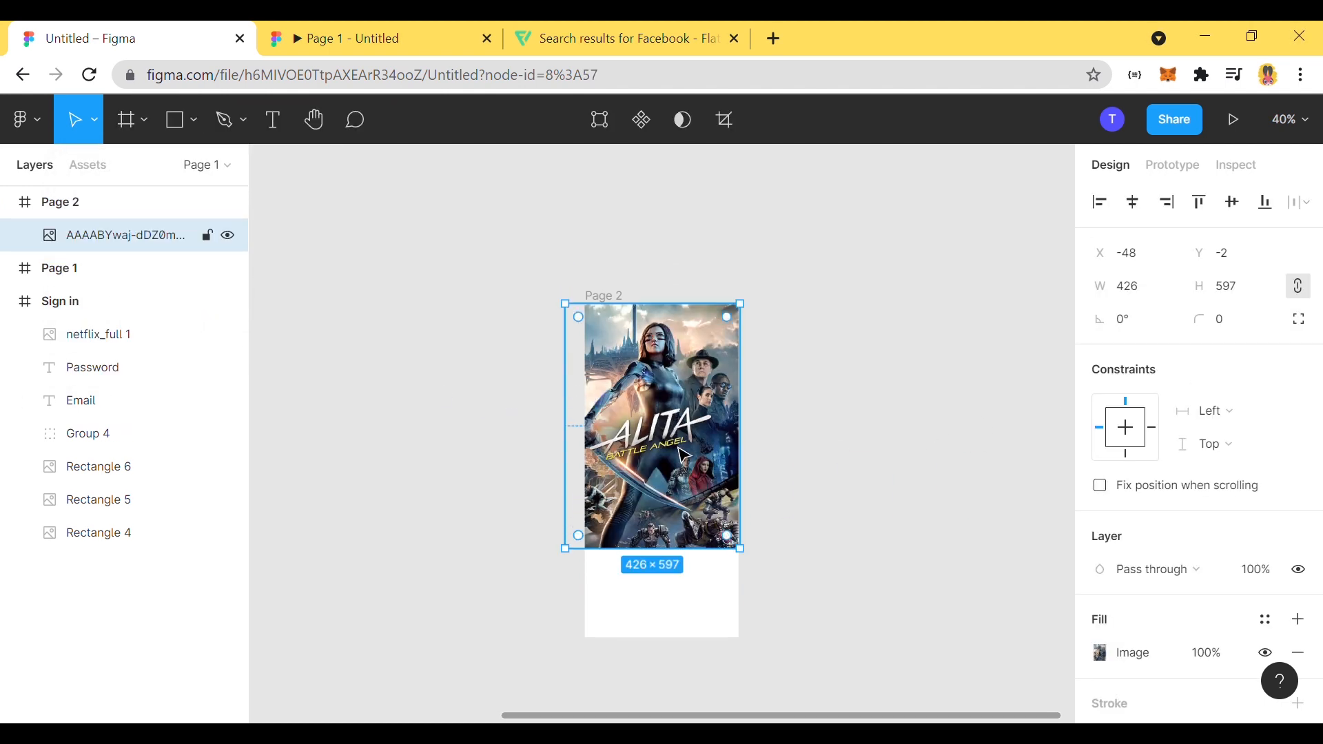
{"action": "scroll", "coordinate": [683, 456], "scroll_direction": "up", "scroll_amount": 3}
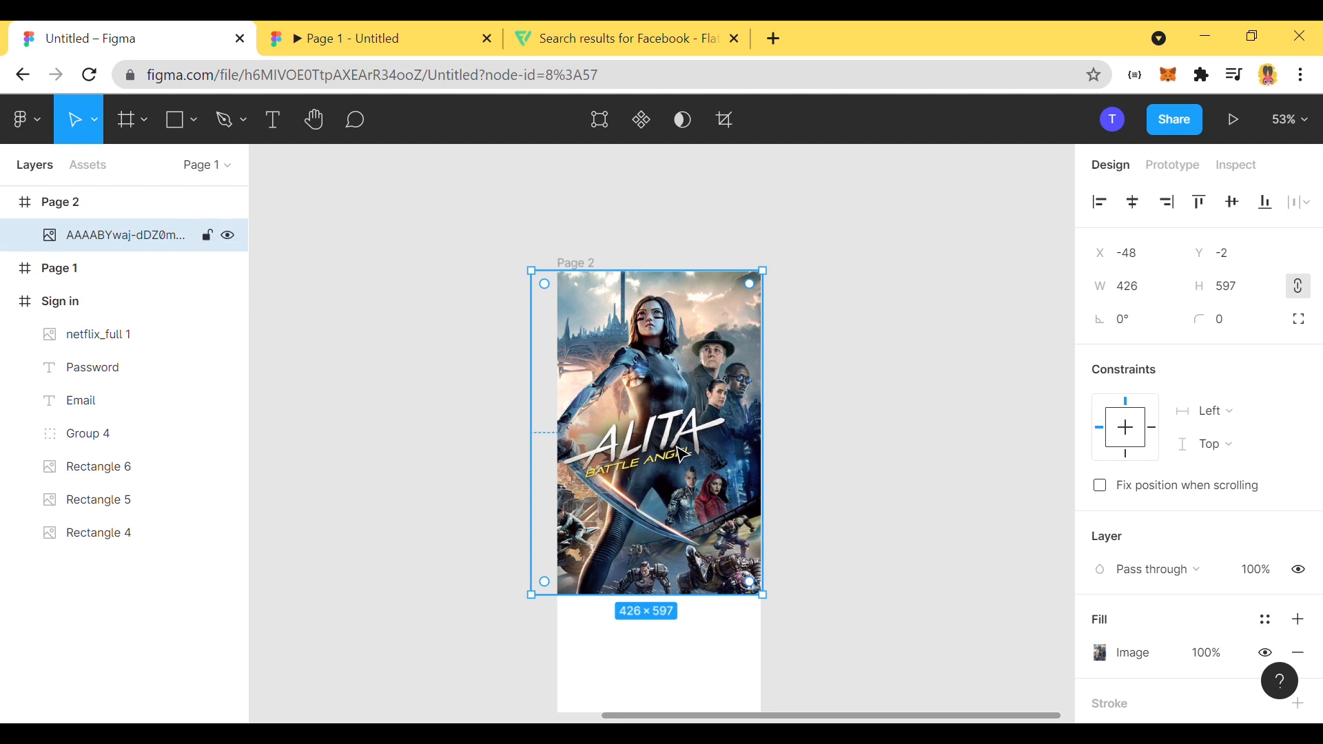
Step: Crop the bottom of the Alita poster so the image is about 426 × 410
{"action": "double_click", "coordinate": [682, 454]}
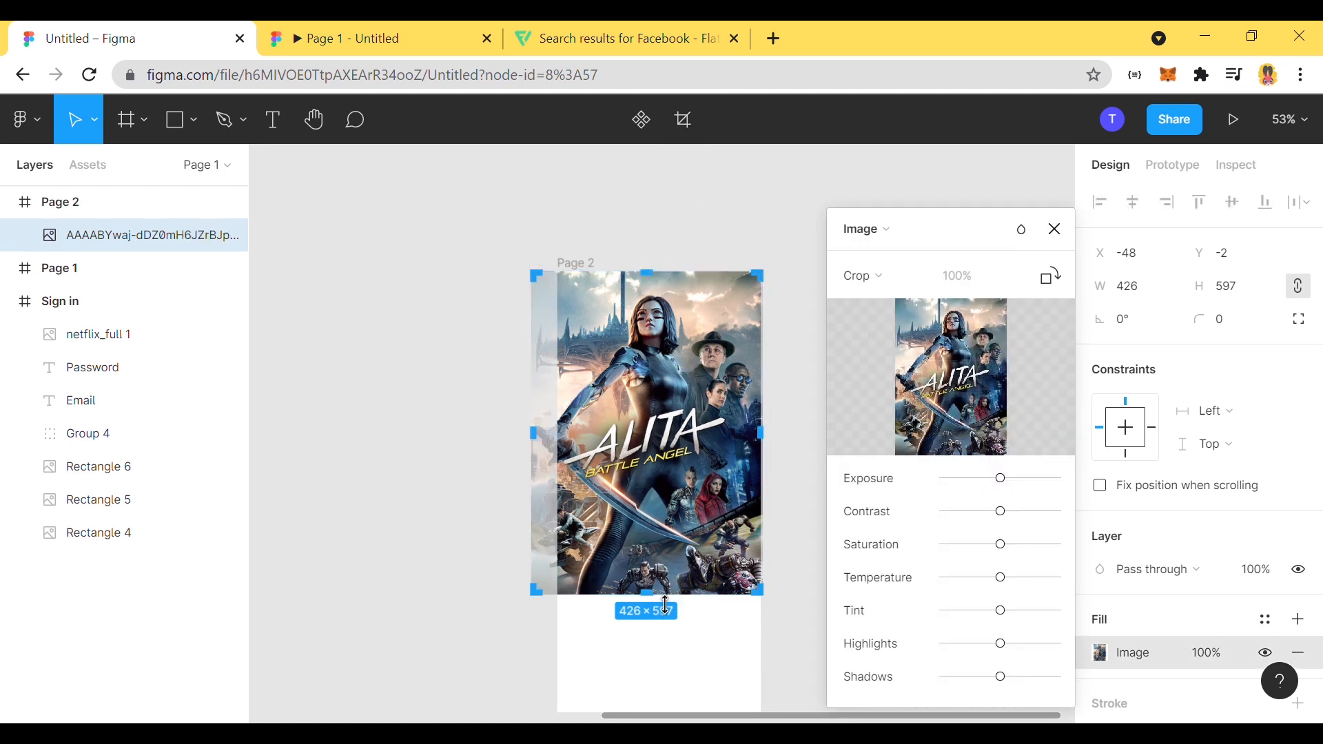
{"action": "left_click_drag", "start_coordinate": [666, 605], "coordinate": [665, 490]}
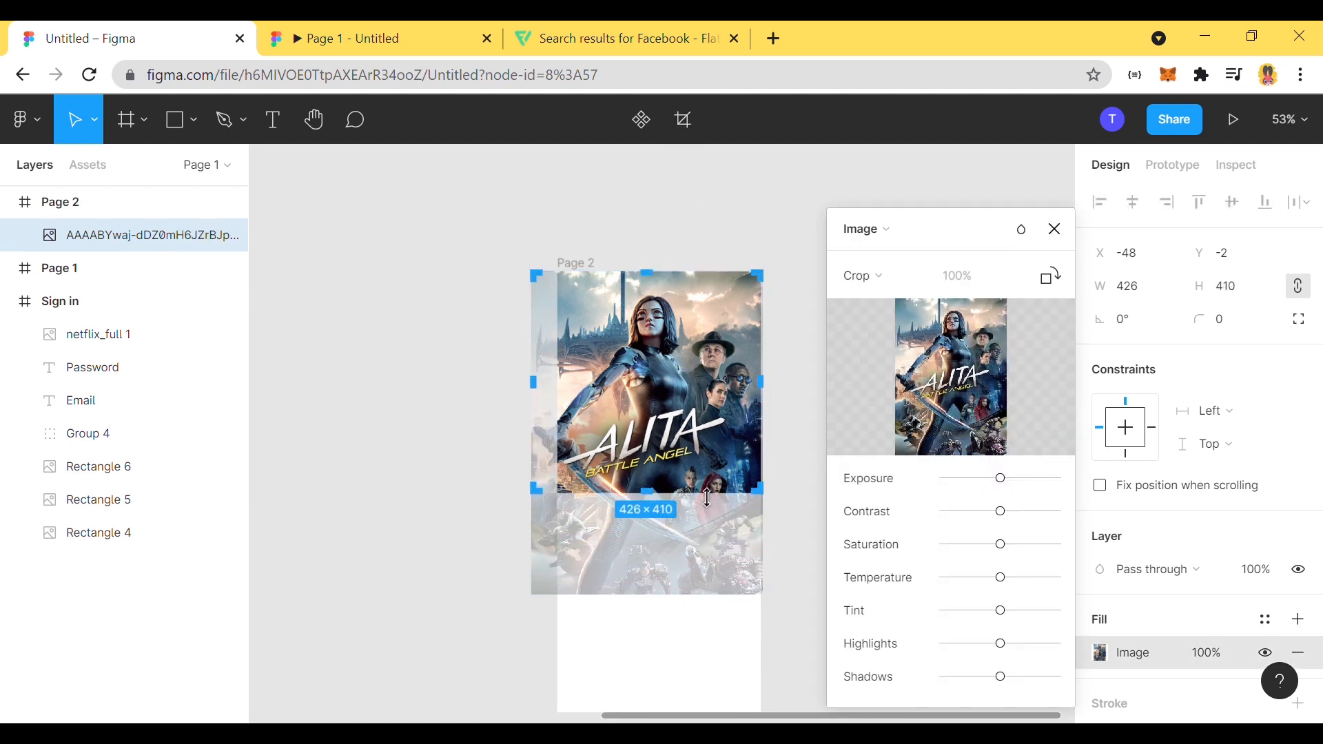
{"action": "left_click", "coordinate": [1053, 231]}
{"action": "scroll", "coordinate": [928, 295], "scroll_direction": "down", "scroll_amount": 3}
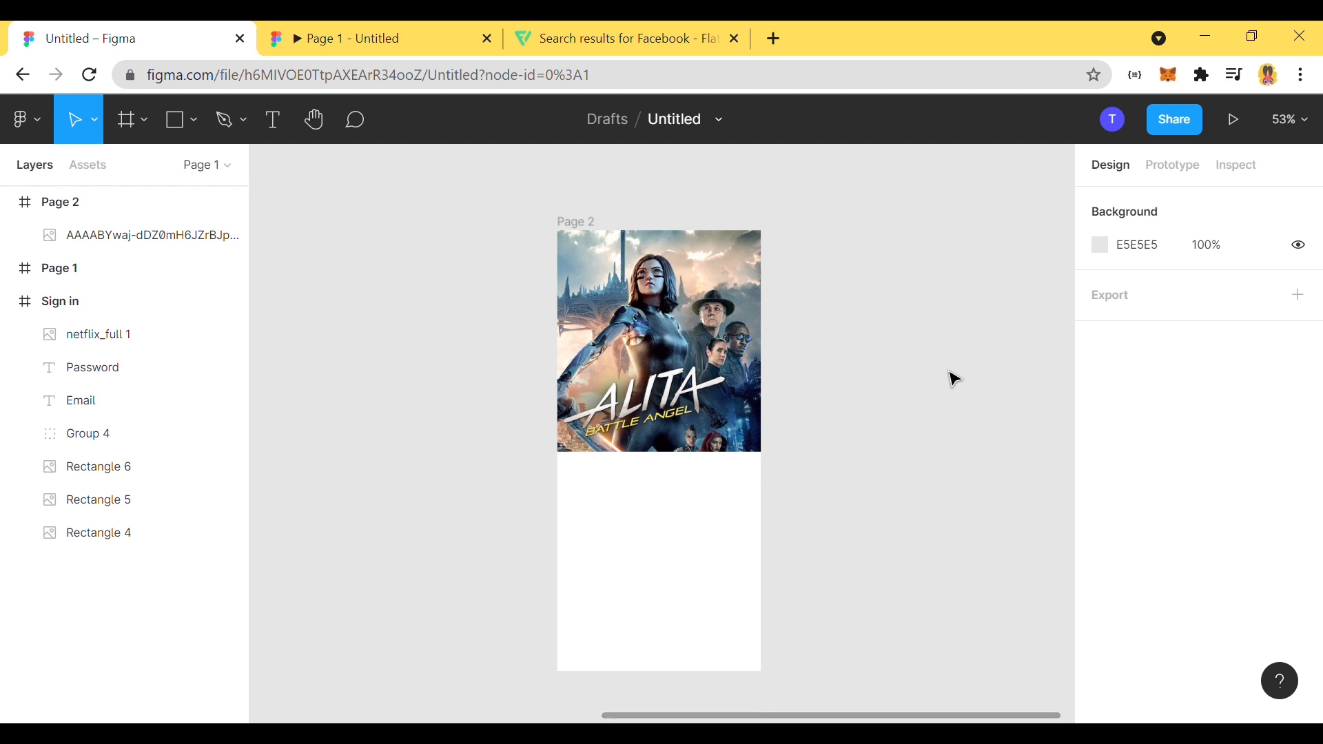
Step: Draw a rectangle about 375 × 406 over the lower half of Page 2 and fill it with the dark document colour 001120
{"action": "left_click", "coordinate": [195, 121]}
{"action": "left_click", "coordinate": [155, 168]}
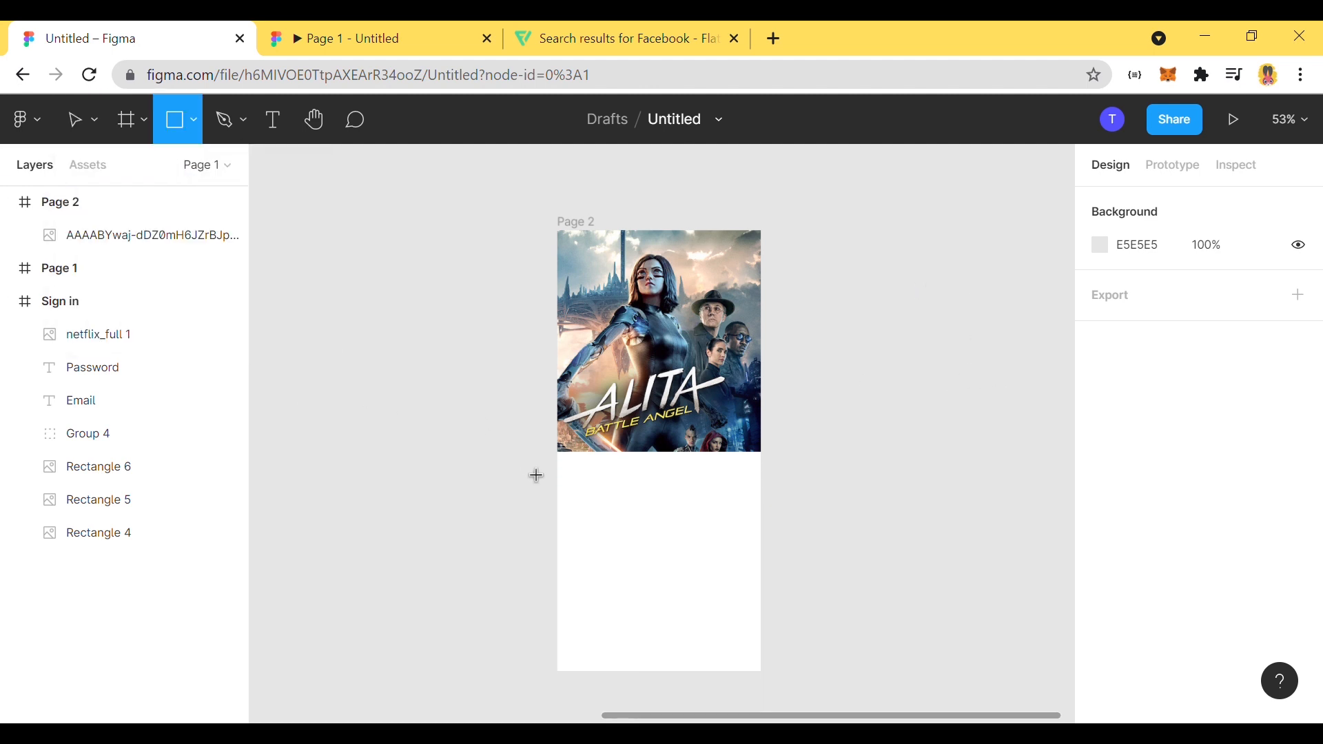
{"action": "mouse_move", "coordinate": [558, 452]}
{"action": "left_mouse_down"}
{"action": "mouse_move", "coordinate": [762, 639]}
{"action": "mouse_move", "coordinate": [761, 672]}
{"action": "left_mouse_up"}
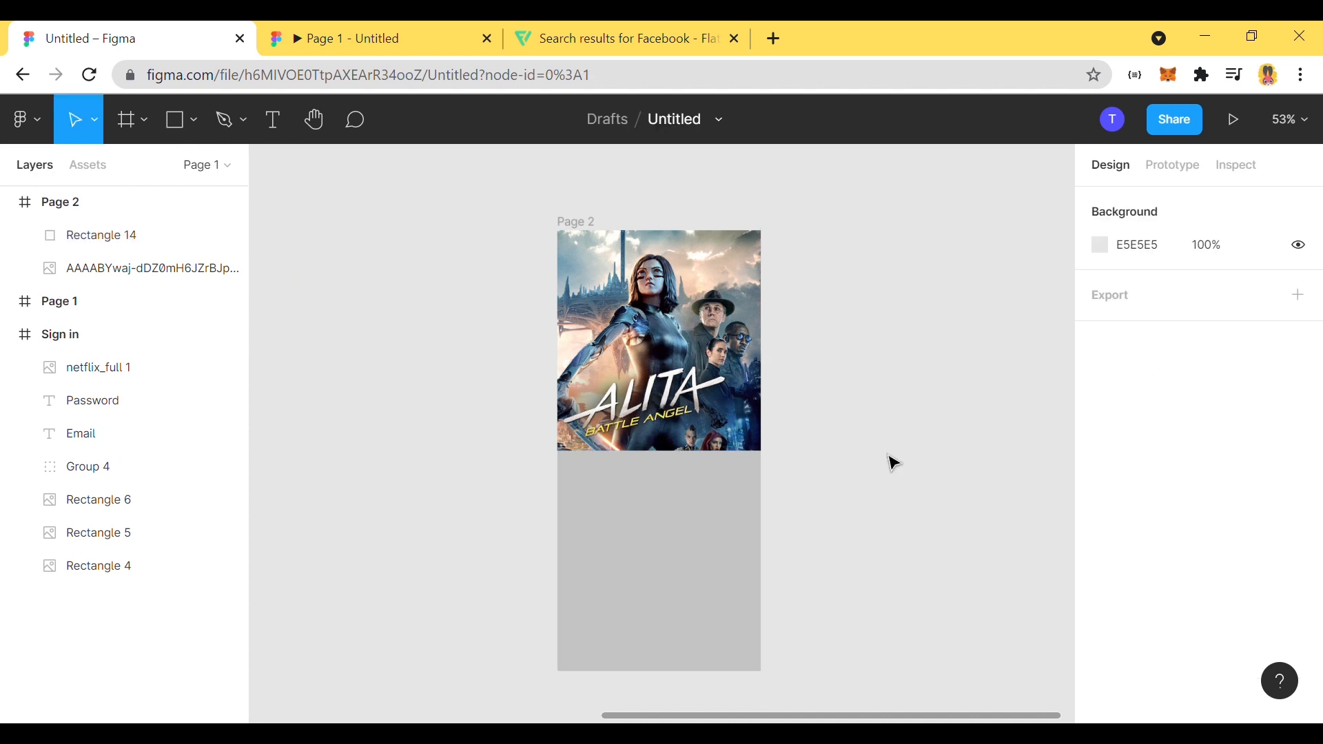
{"action": "scroll", "coordinate": [1114, 518], "scroll_direction": "down", "scroll_amount": 3}
{"action": "left_click", "coordinate": [1100, 494]}
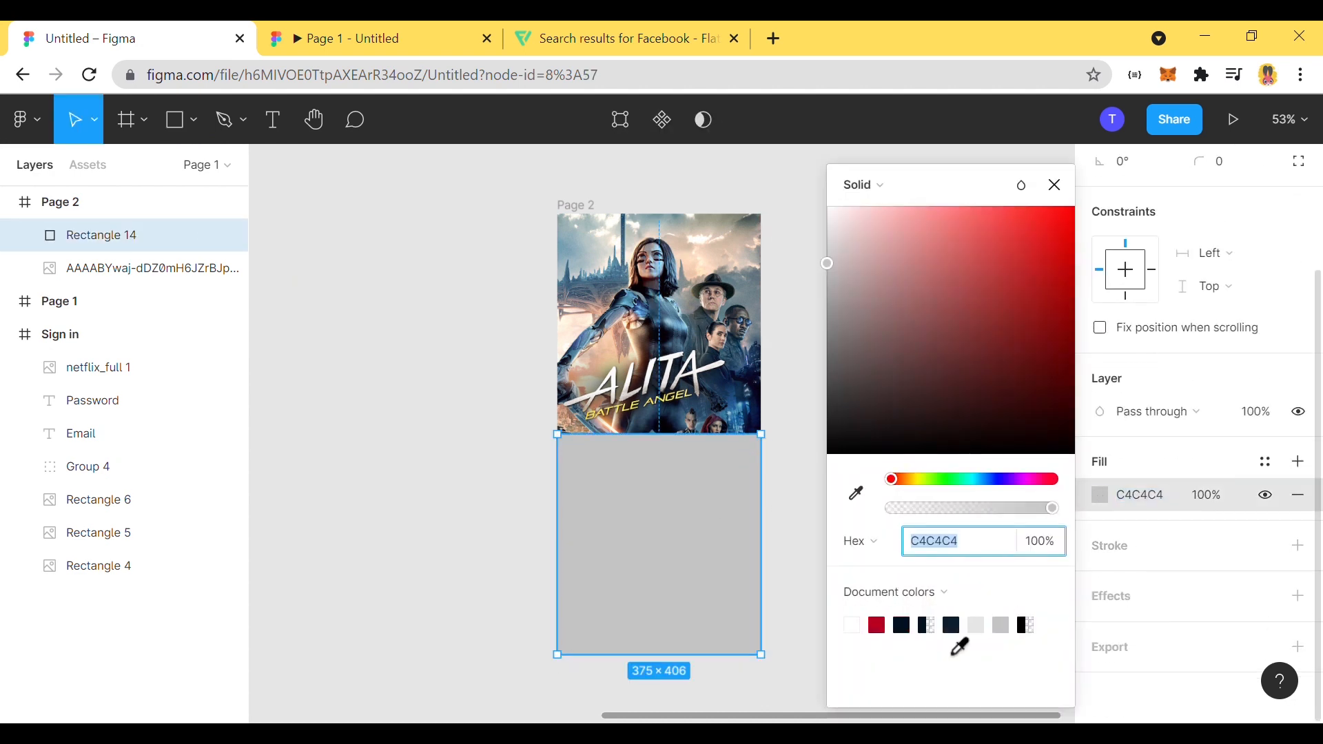
{"action": "left_click", "coordinate": [952, 625]}
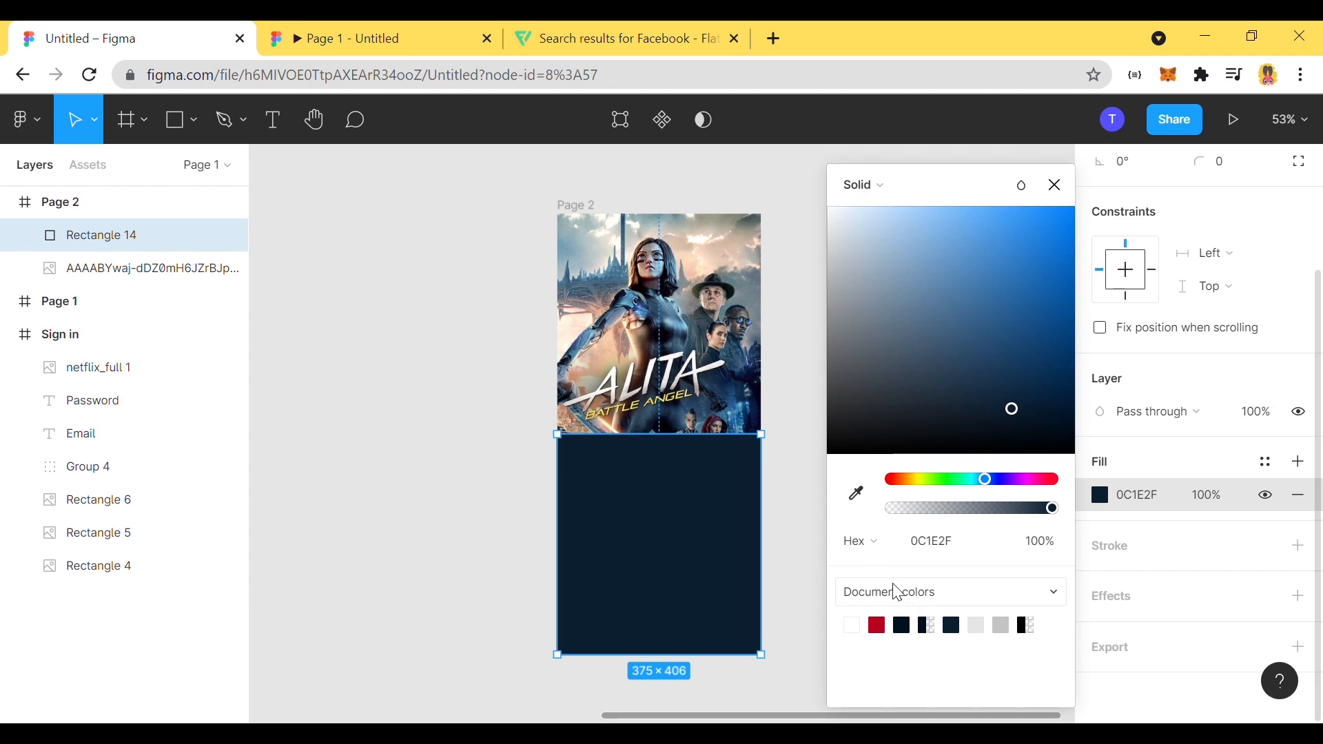
{"action": "left_click", "coordinate": [902, 626]}
{"action": "left_click", "coordinate": [802, 524]}
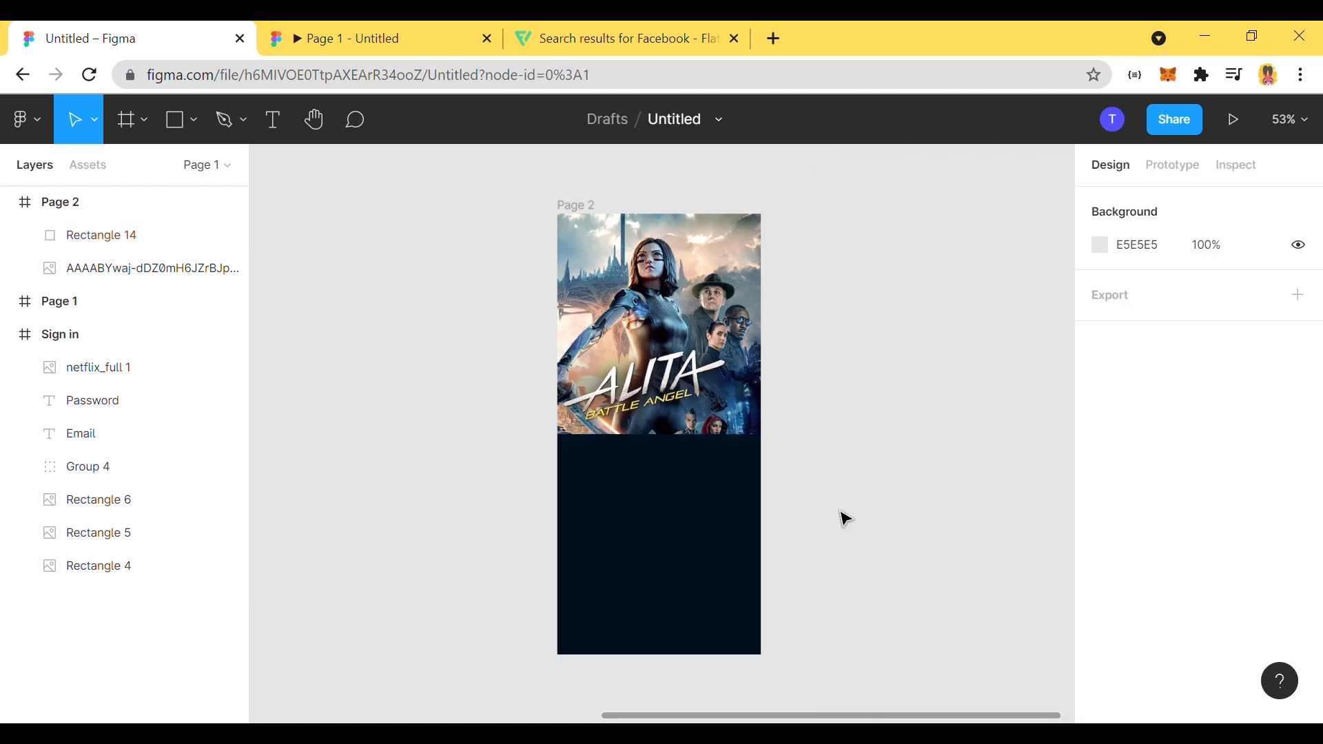
Step: Add a Layer blur effect to the dark rectangle and raise its blur amount to soften the edges
{"action": "left_click", "coordinate": [717, 510]}
{"action": "scroll", "coordinate": [969, 402], "scroll_direction": "down", "scroll_amount": 1}
{"action": "scroll", "coordinate": [969, 402], "scroll_direction": "down", "scroll_amount": 1}
{"action": "scroll", "coordinate": [1196, 464], "scroll_direction": "down", "scroll_amount": 3}
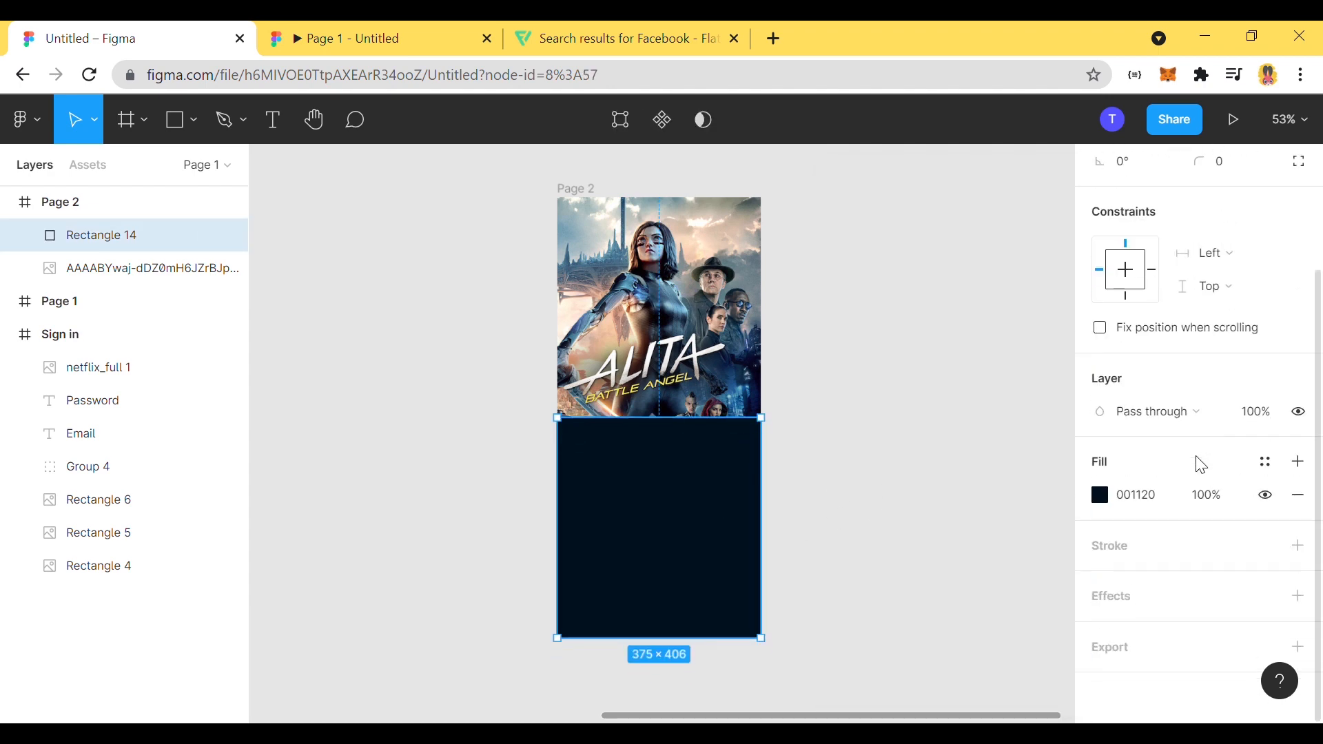
{"action": "left_click", "coordinate": [1298, 594]}
{"action": "left_click", "coordinate": [1218, 609]}
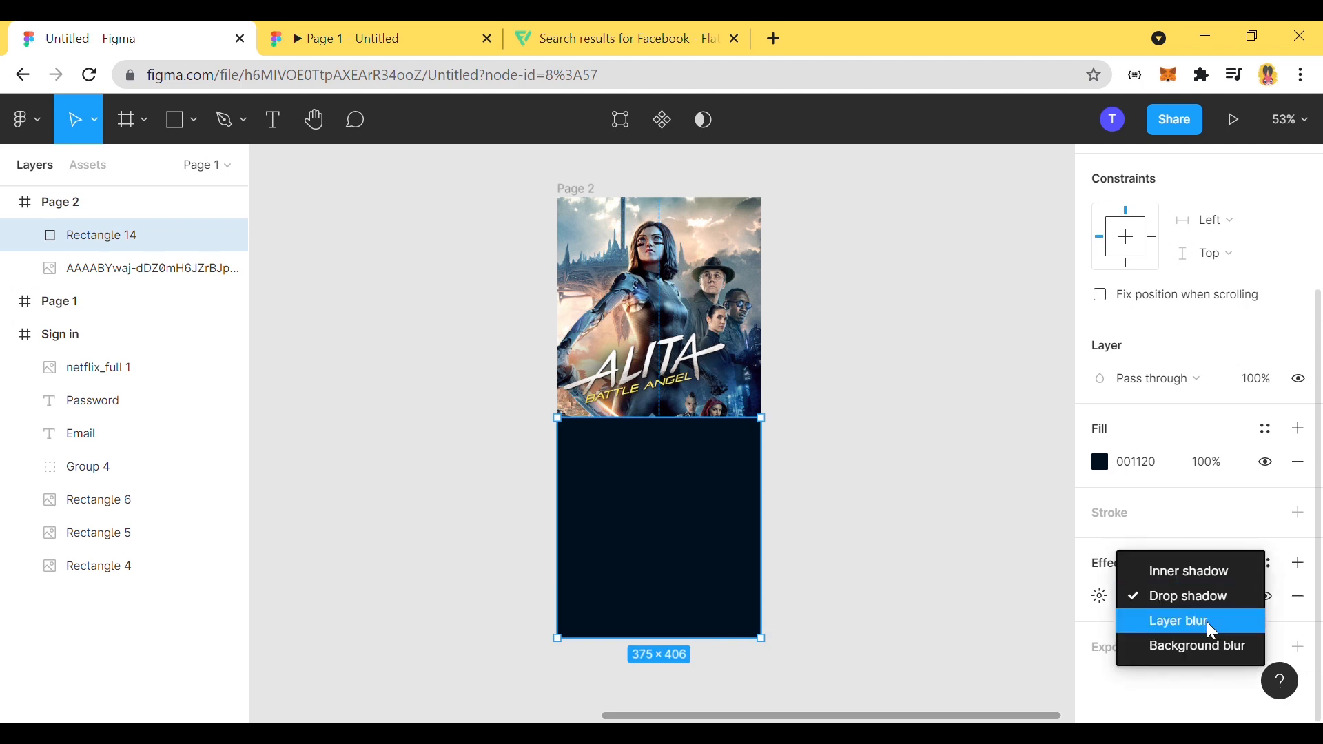
{"action": "left_click", "coordinate": [1205, 621]}
{"action": "left_click", "coordinate": [1100, 596]}
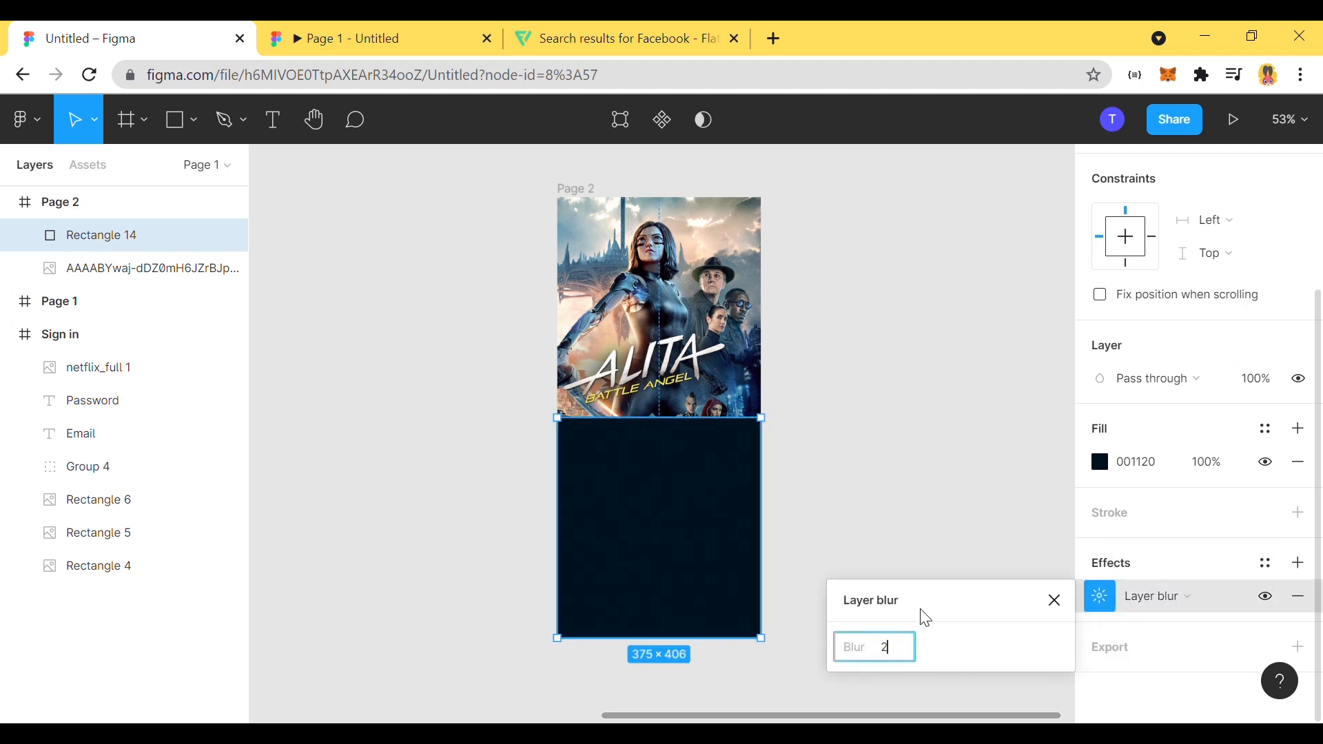
{"action": "left_click", "coordinate": [856, 475]}
{"action": "left_click", "coordinate": [754, 502]}
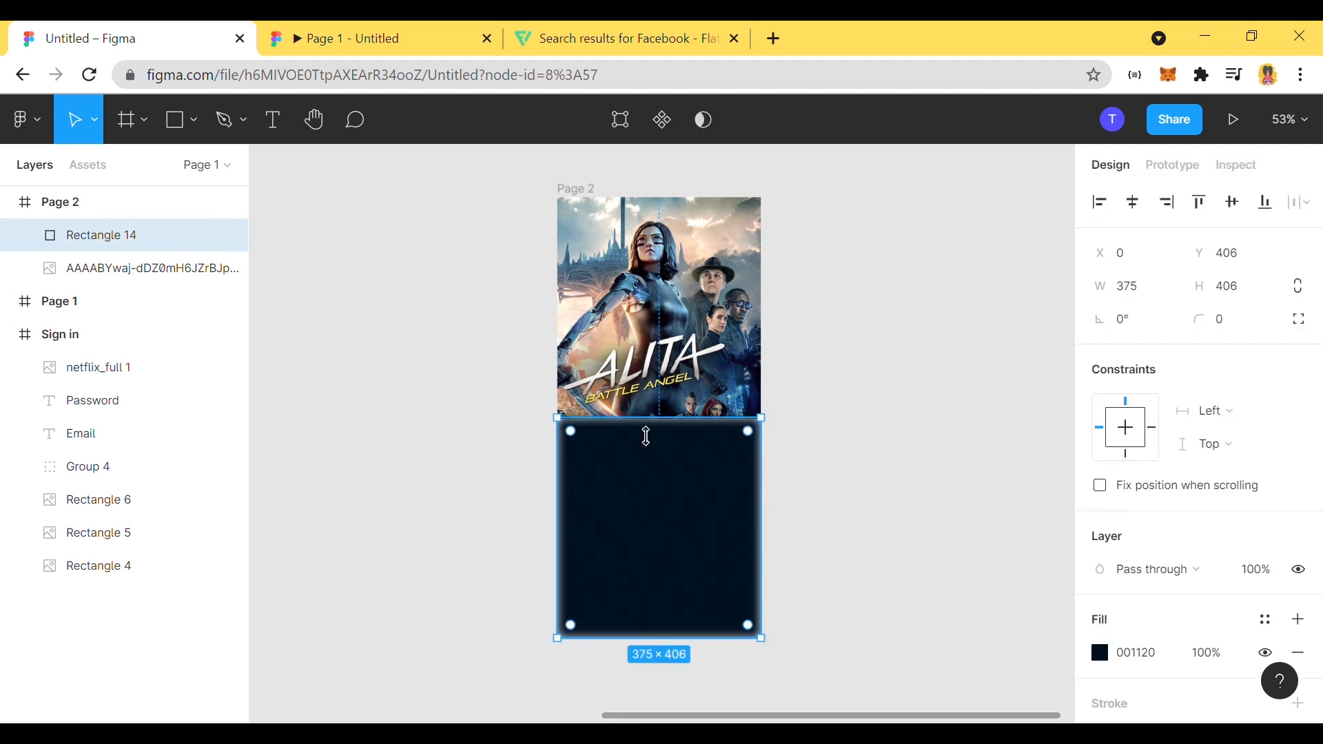
Step: Stretch the blurred rectangle to about 437 × 436 so it overlaps the poster and extends past both sides of the frame
{"action": "left_click_drag", "start_coordinate": [646, 436], "coordinate": [646, 417]}
{"action": "left_click", "coordinate": [868, 508]}
{"action": "left_click", "coordinate": [104, 235]}
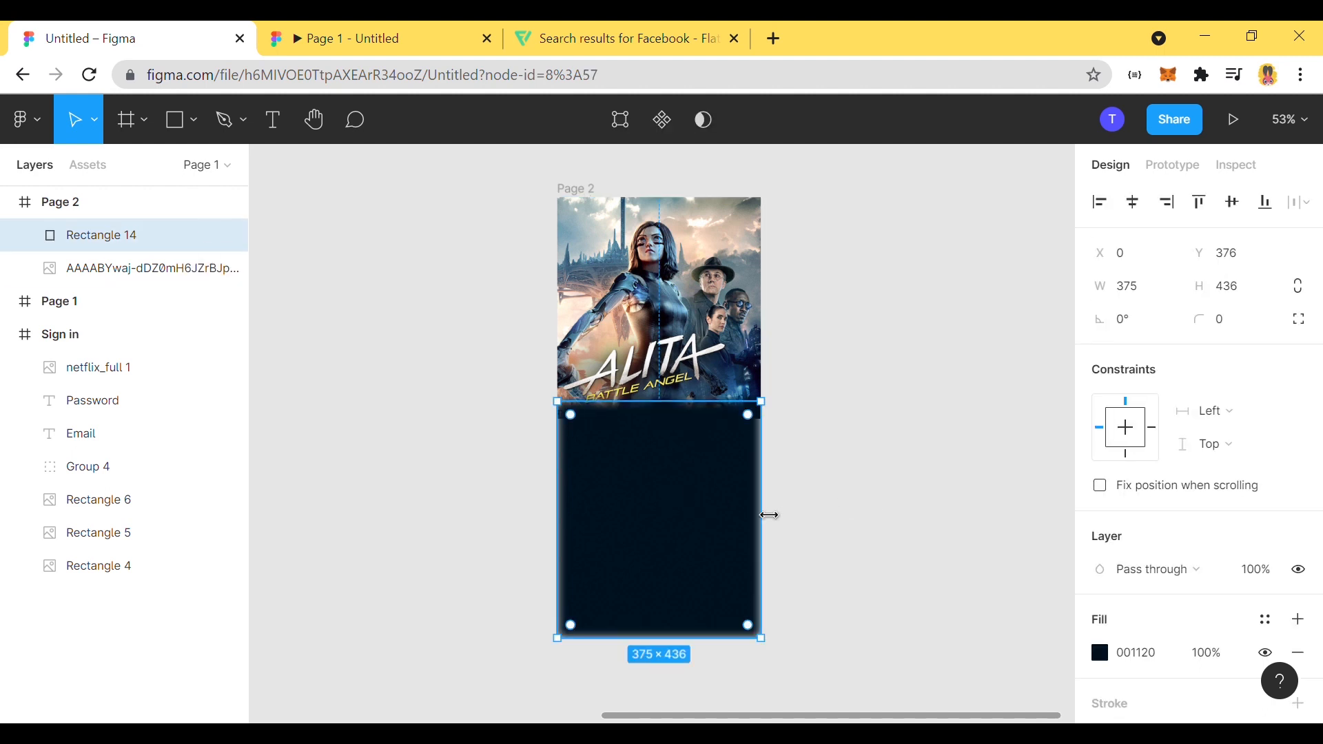
{"action": "left_click_drag", "start_coordinate": [767, 515], "coordinate": [787, 516]}
{"action": "left_click_drag", "start_coordinate": [564, 502], "coordinate": [550, 501]}
{"action": "left_click", "coordinate": [827, 490]}
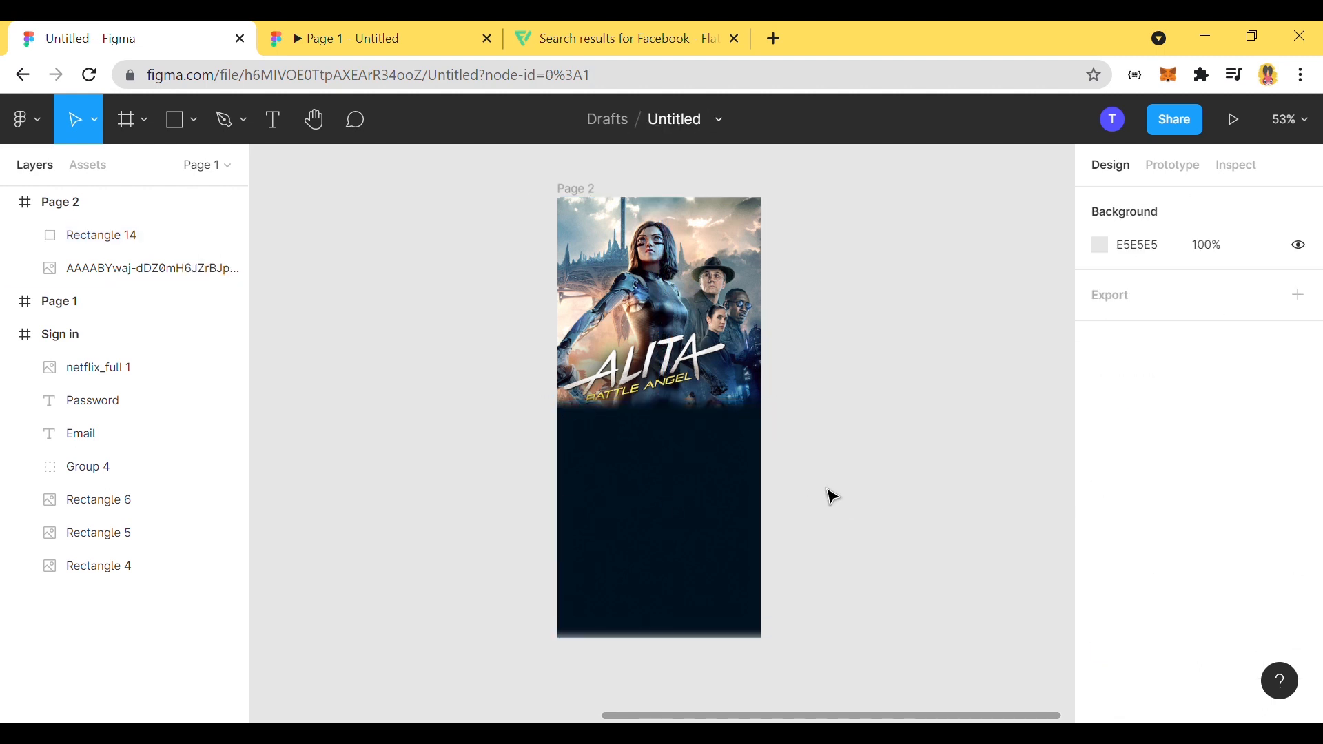
Step: Extend the blurred rectangle below the frame's bottom edge and lower its top to about Y 384, making it about 449 high
{"action": "left_click", "coordinate": [714, 478]}
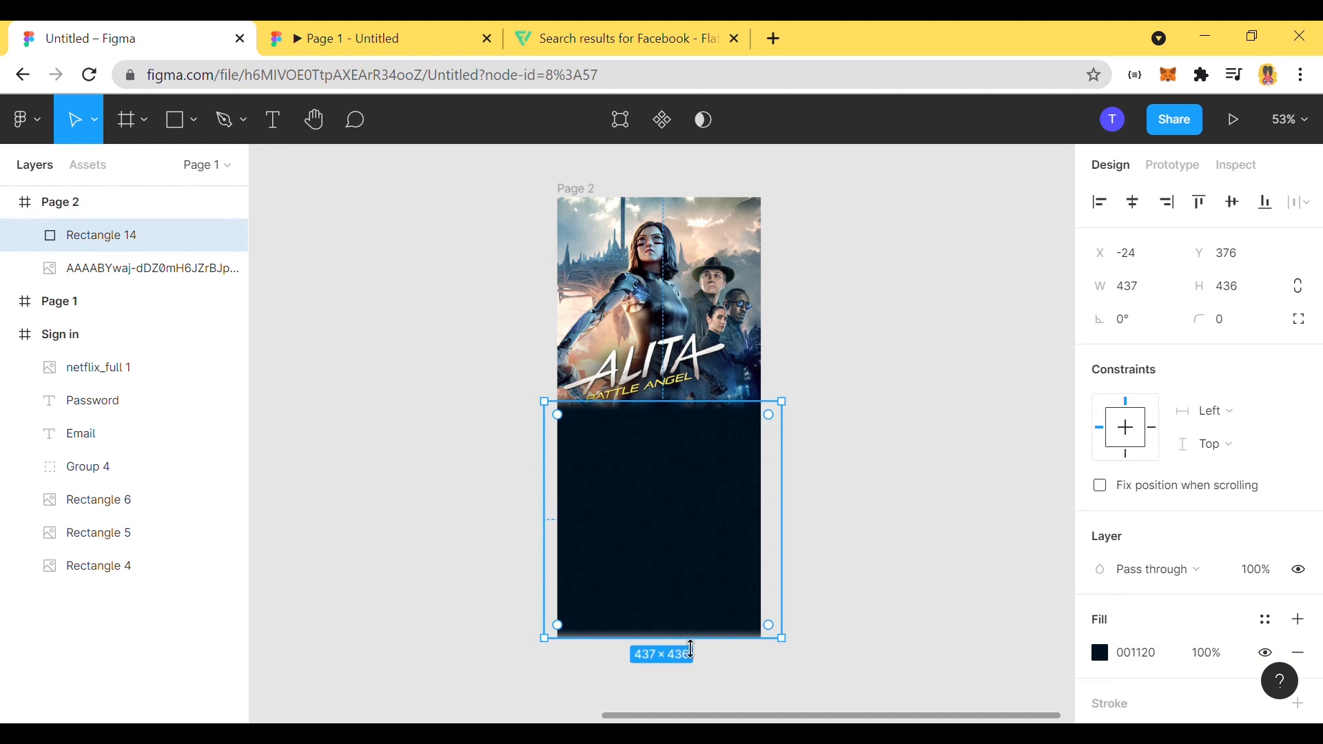
{"action": "left_click_drag", "start_coordinate": [699, 416], "coordinate": [700, 423]}
{"action": "left_click", "coordinate": [905, 395]}
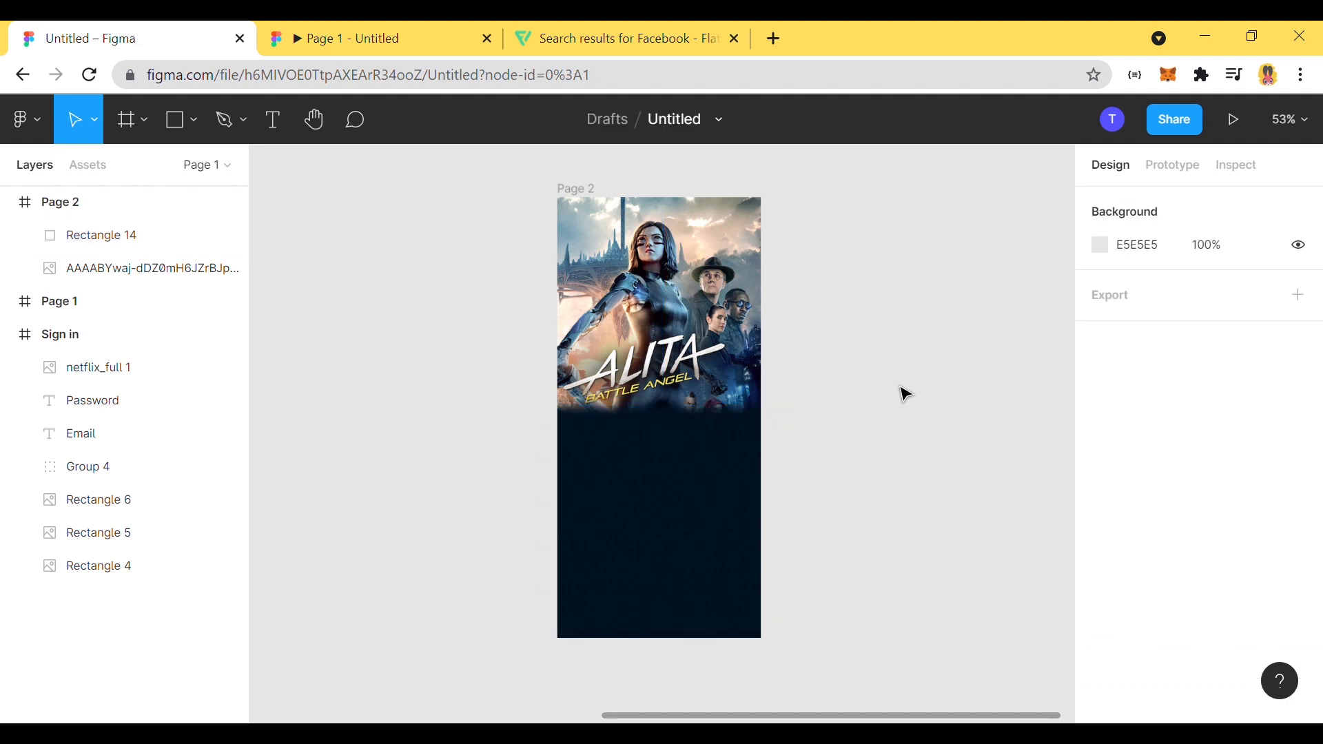
{"action": "left_click", "coordinate": [680, 423]}
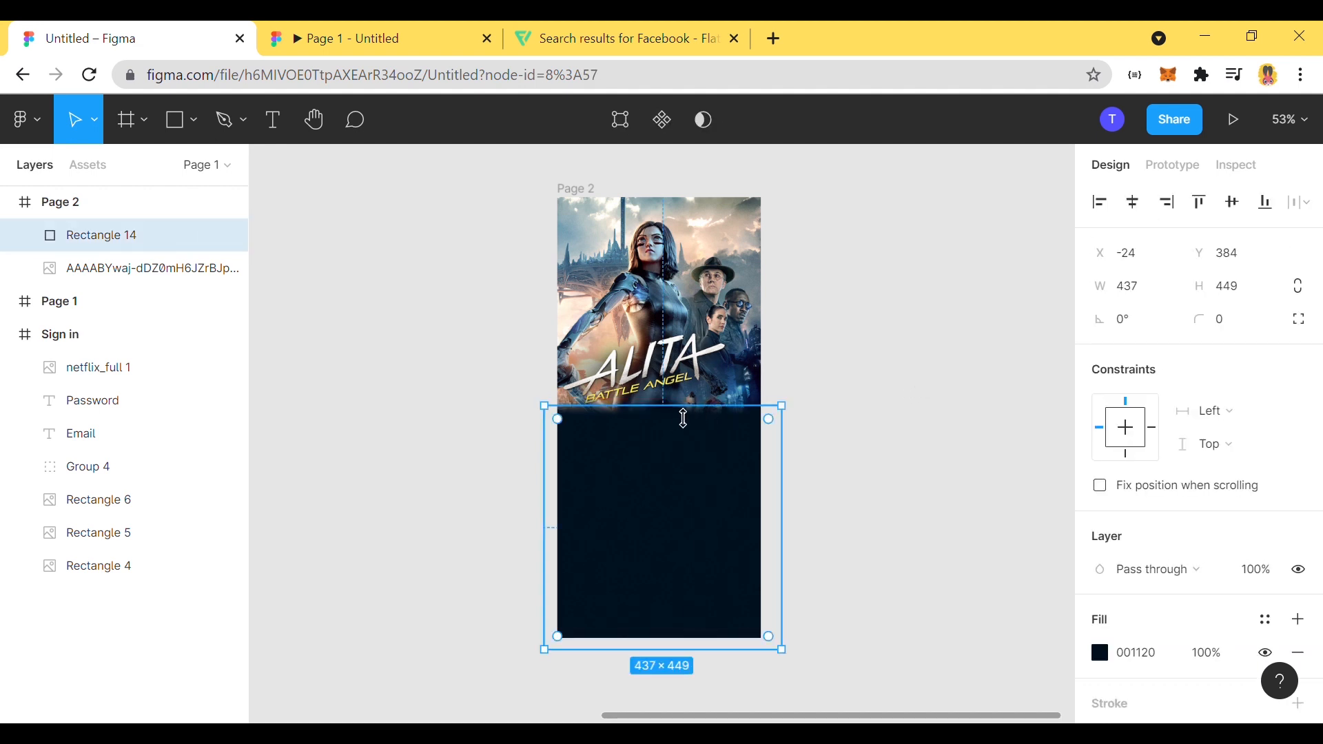
{"action": "left_click", "coordinate": [901, 395]}
Step: Move the Alita poster up to about Y -26 and pull the dark rectangle's top edge slightly upward
{"action": "left_click", "coordinate": [703, 305]}
{"action": "left_click_drag", "start_coordinate": [676, 263], "coordinate": [677, 249]}
{"action": "left_click", "coordinate": [695, 456]}
{"action": "left_click_drag", "start_coordinate": [685, 422], "coordinate": [684, 413]}
{"action": "left_click", "coordinate": [933, 399]}
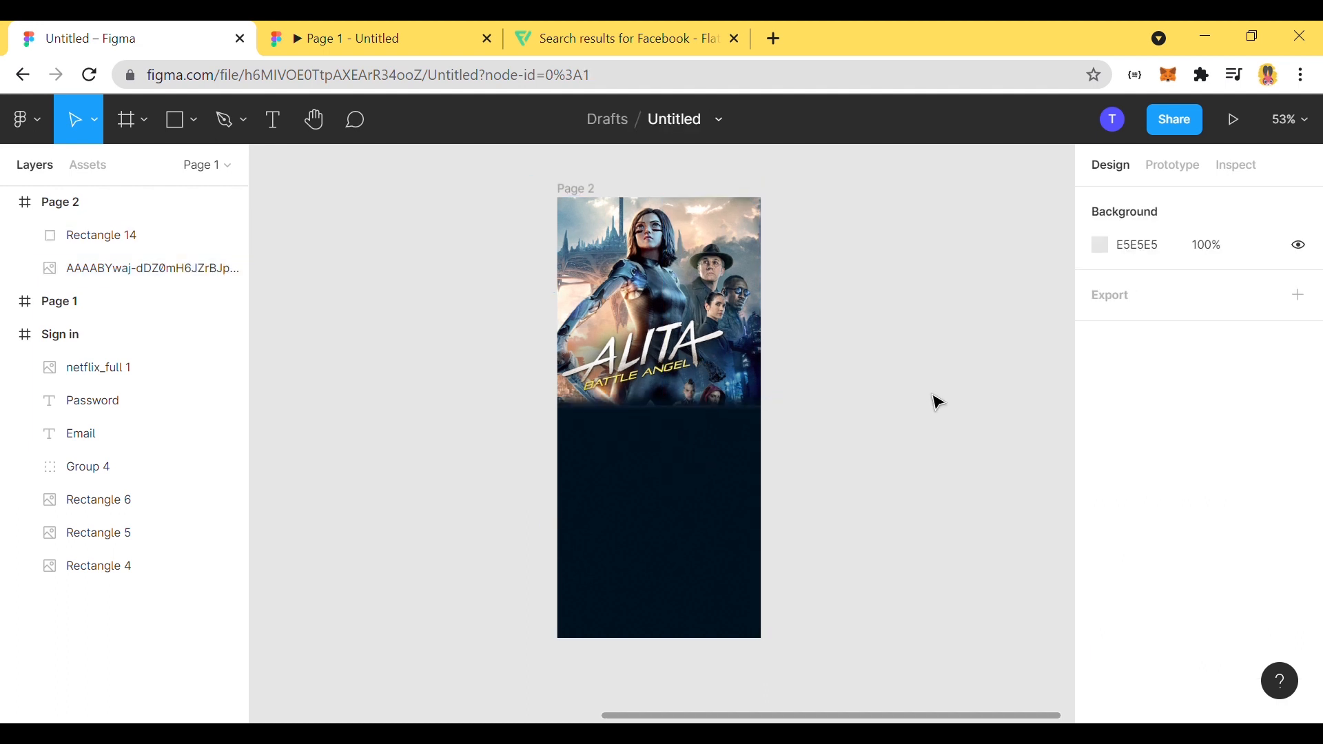
Step: Extend the Alita poster's crop downward to about 426 × 440 and shift the poster slightly to the right within the frame
{"action": "left_click", "coordinate": [684, 400]}
{"action": "double_click", "coordinate": [684, 400]}
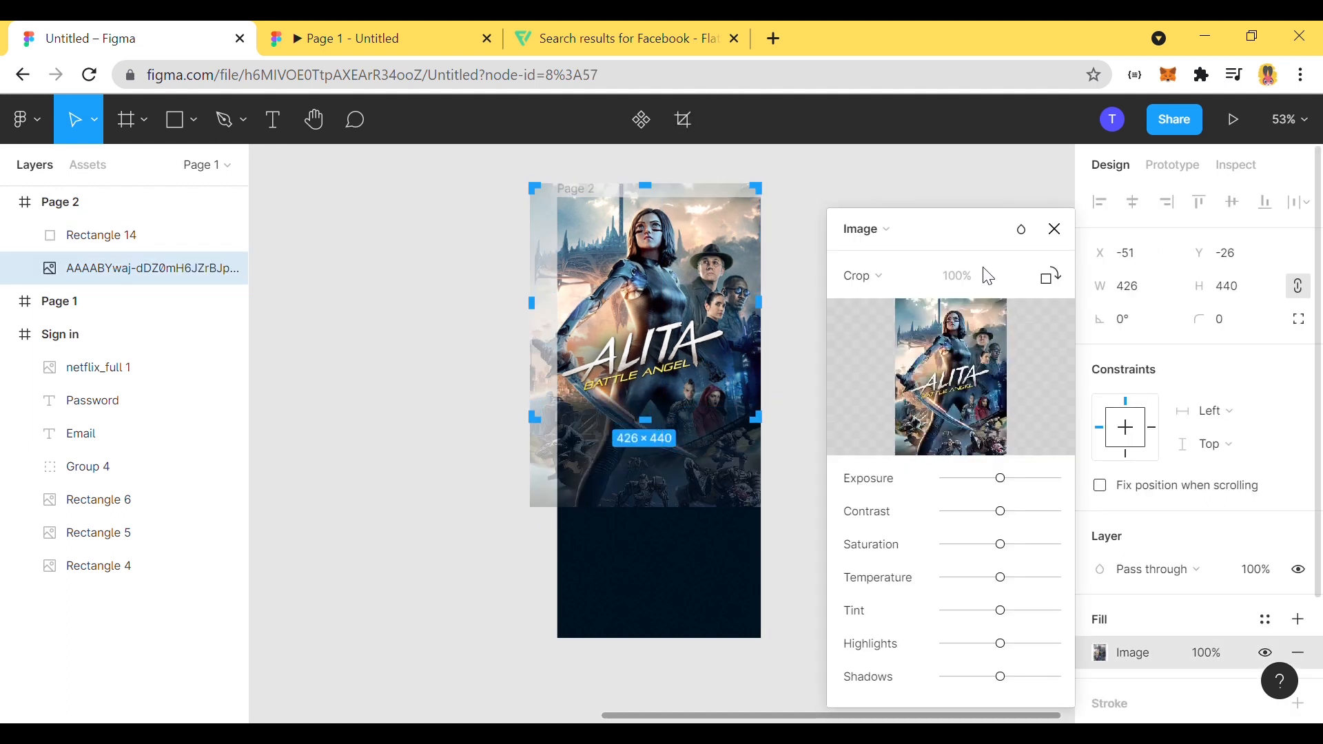
{"action": "left_click", "coordinate": [1054, 229]}
{"action": "left_click", "coordinate": [871, 390]}
{"action": "left_click_drag", "start_coordinate": [698, 359], "coordinate": [713, 357]}
{"action": "left_click", "coordinate": [903, 362]}
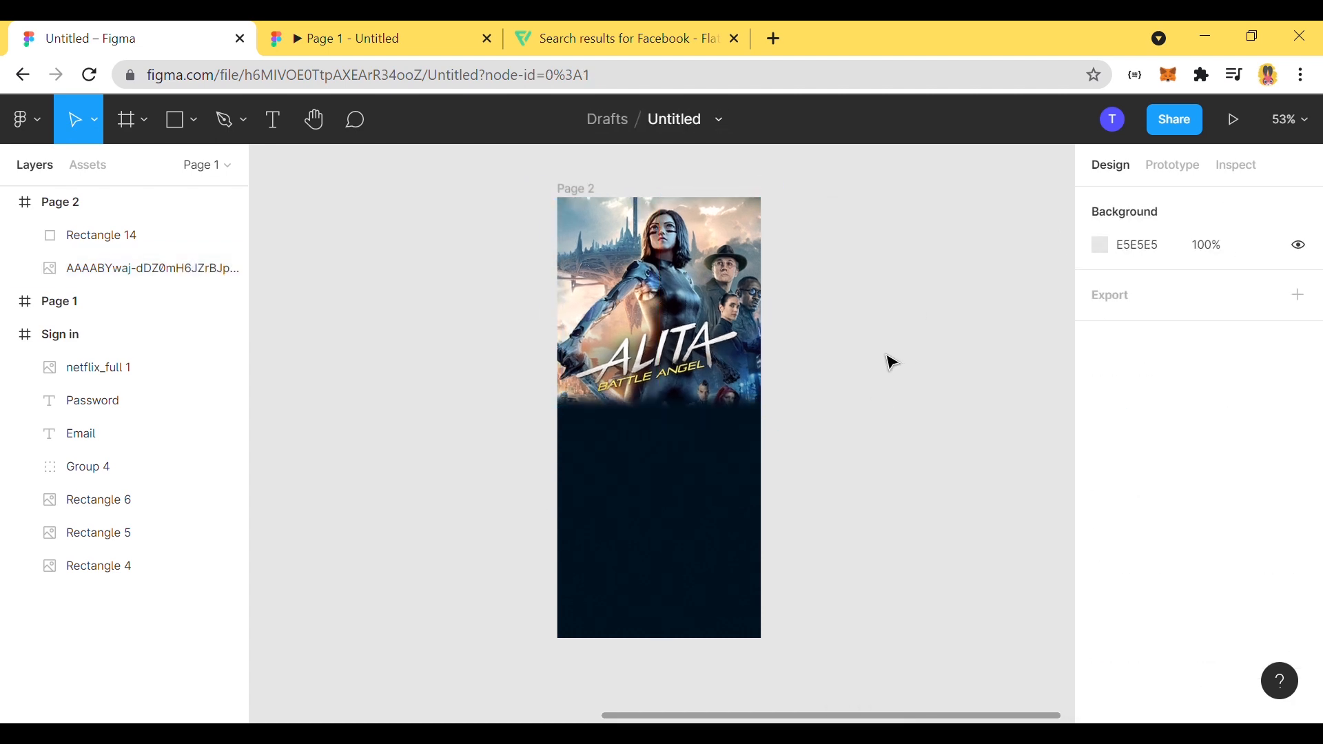
Step: Add the text "Alita" in the dark area below the poster and set its font size to 24
{"action": "scroll", "coordinate": [893, 441], "scroll_direction": "down", "scroll_amount": 1}
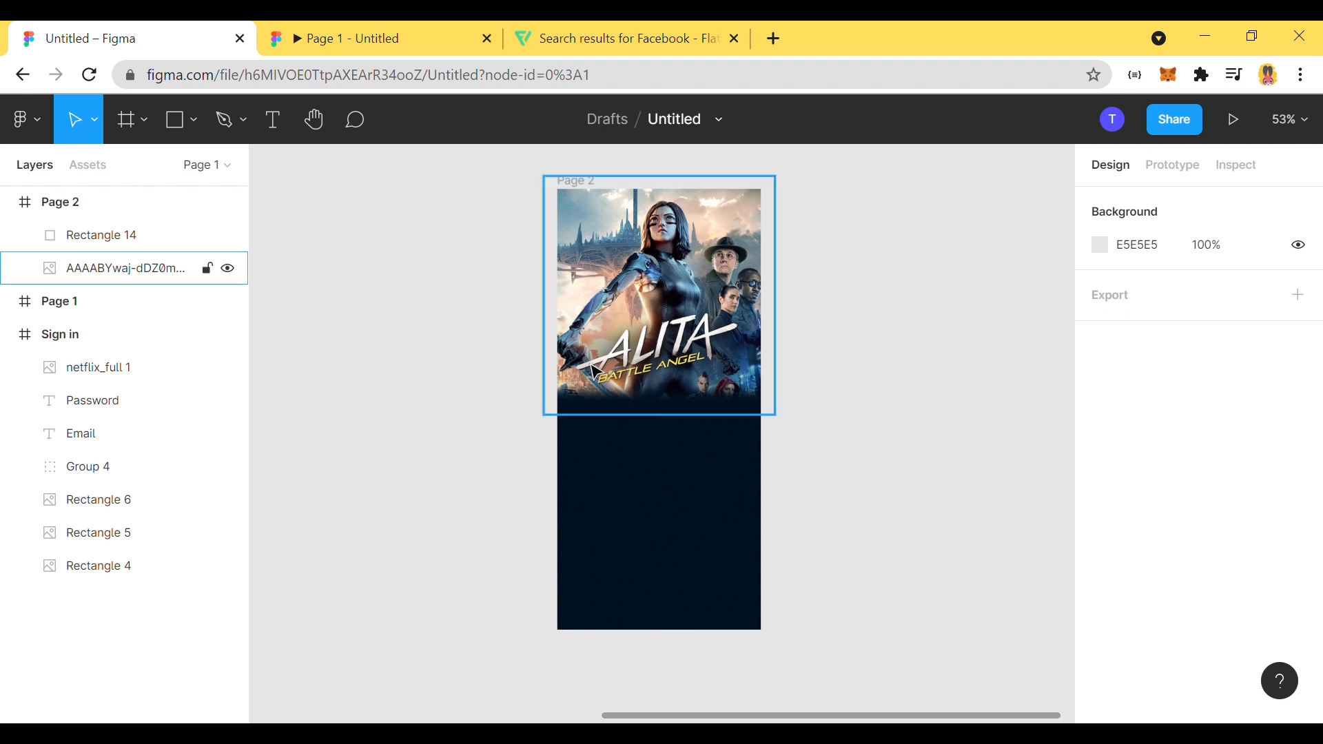
{"action": "left_click", "coordinate": [270, 129]}
{"action": "left_click", "coordinate": [577, 435]}
{"action": "type", "text": "Alita"}
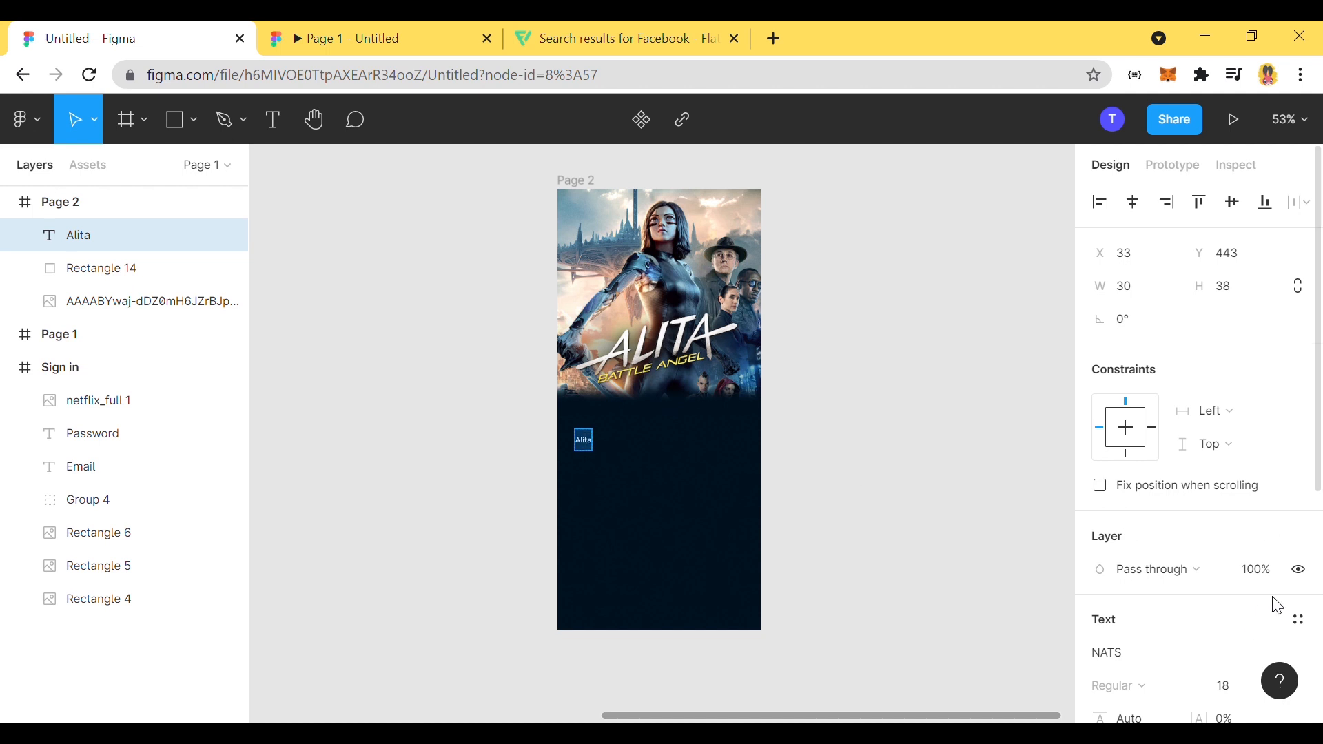
{"action": "scroll", "coordinate": [1279, 599], "scroll_direction": "down", "scroll_amount": 3}
{"action": "left_click", "coordinate": [1251, 479]}
{"action": "left_click", "coordinate": [1249, 525]}
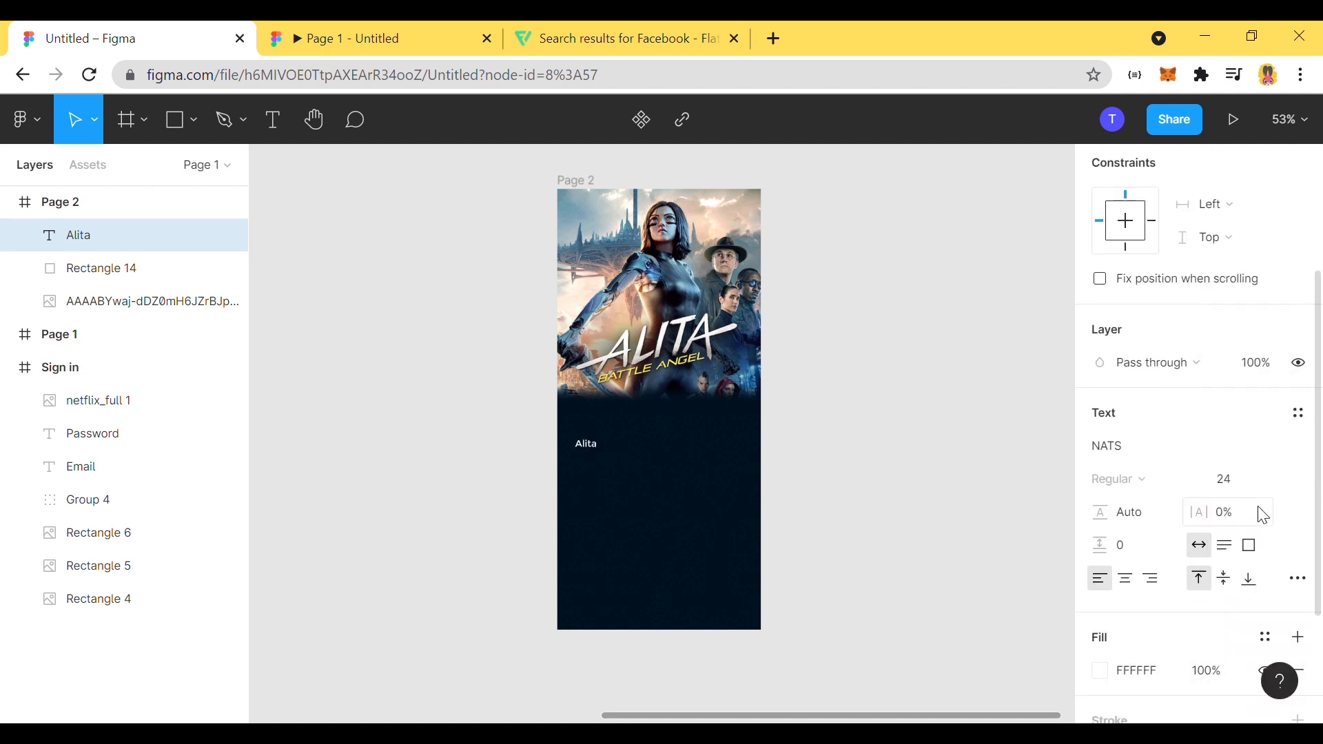
{"action": "scroll", "coordinate": [882, 469], "scroll_direction": "up", "scroll_amount": 3}
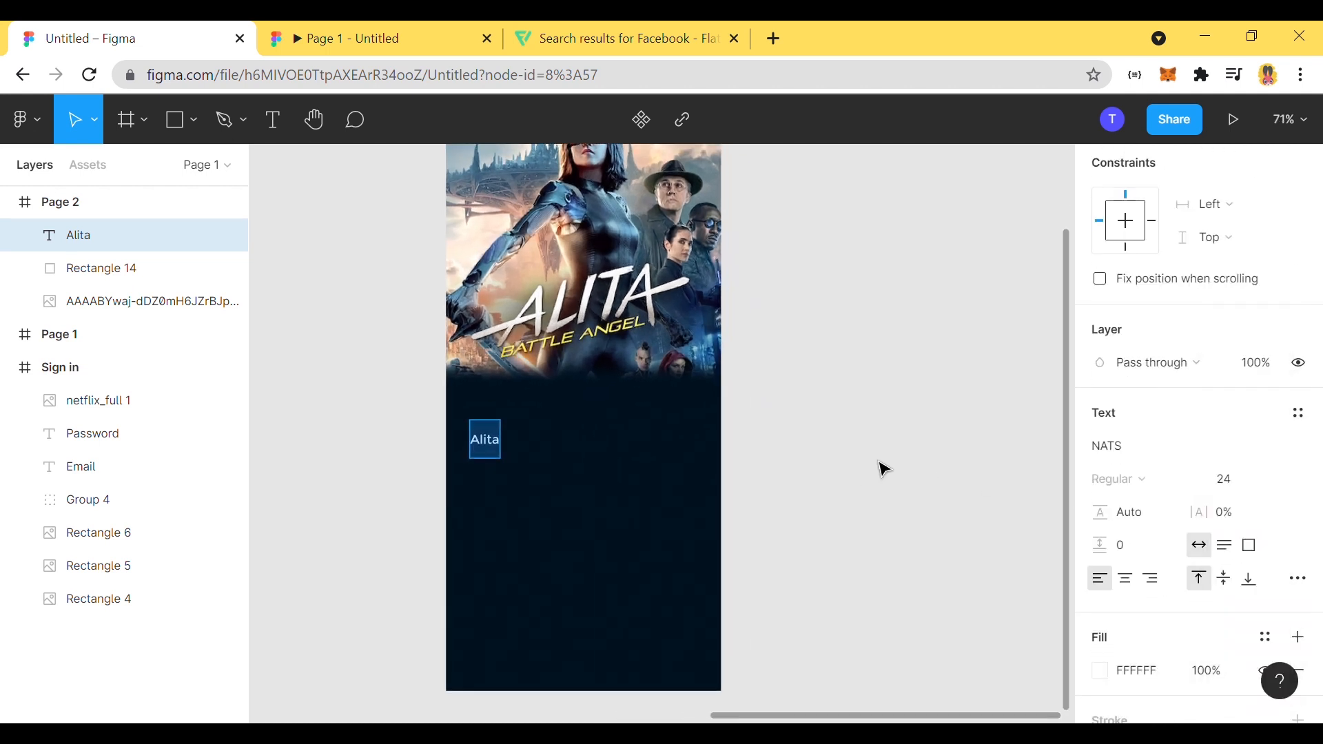
Step: Set the "Alita" text's font size to 36 and extend its wording to "Alita : Battle Angle"
{"action": "scroll", "coordinate": [885, 469], "scroll_direction": "down", "scroll_amount": 3}
{"action": "scroll", "coordinate": [1260, 614], "scroll_direction": "down", "scroll_amount": 3}
{"action": "left_click", "coordinate": [1274, 303]}
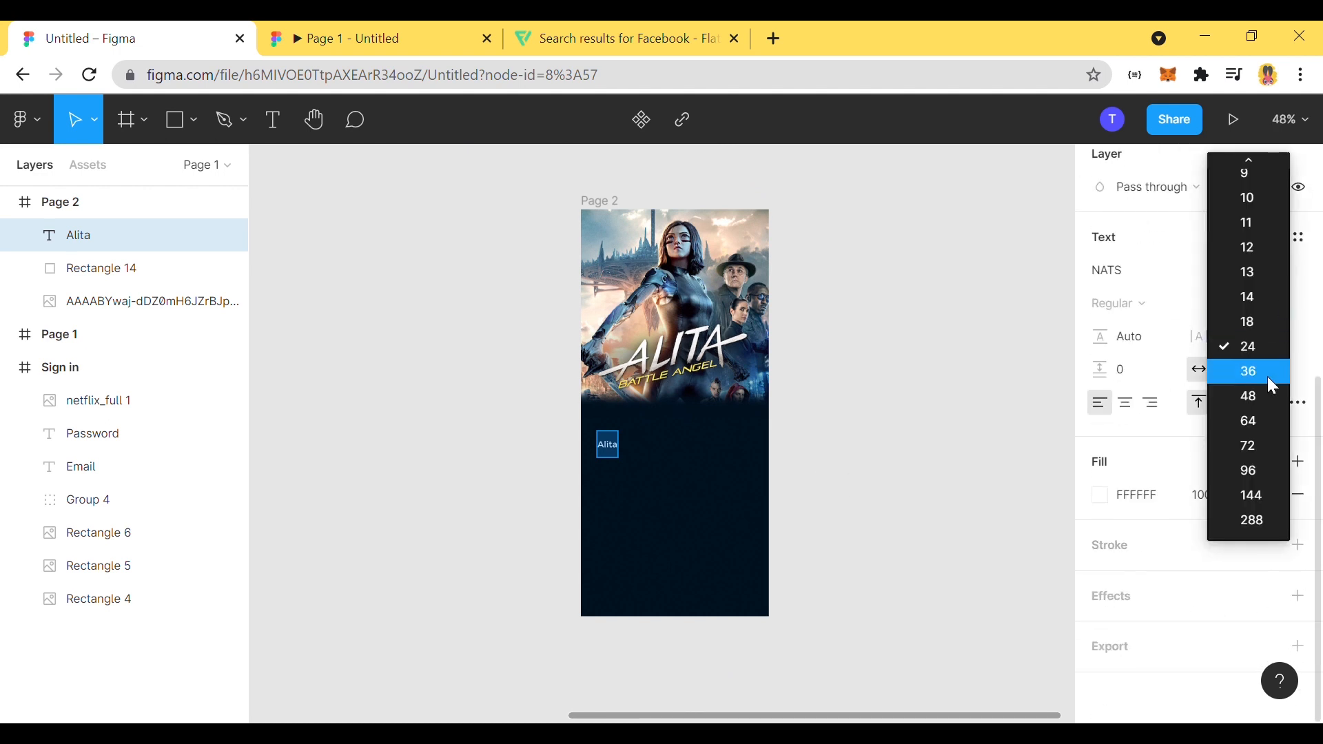
{"action": "left_click", "coordinate": [1271, 376]}
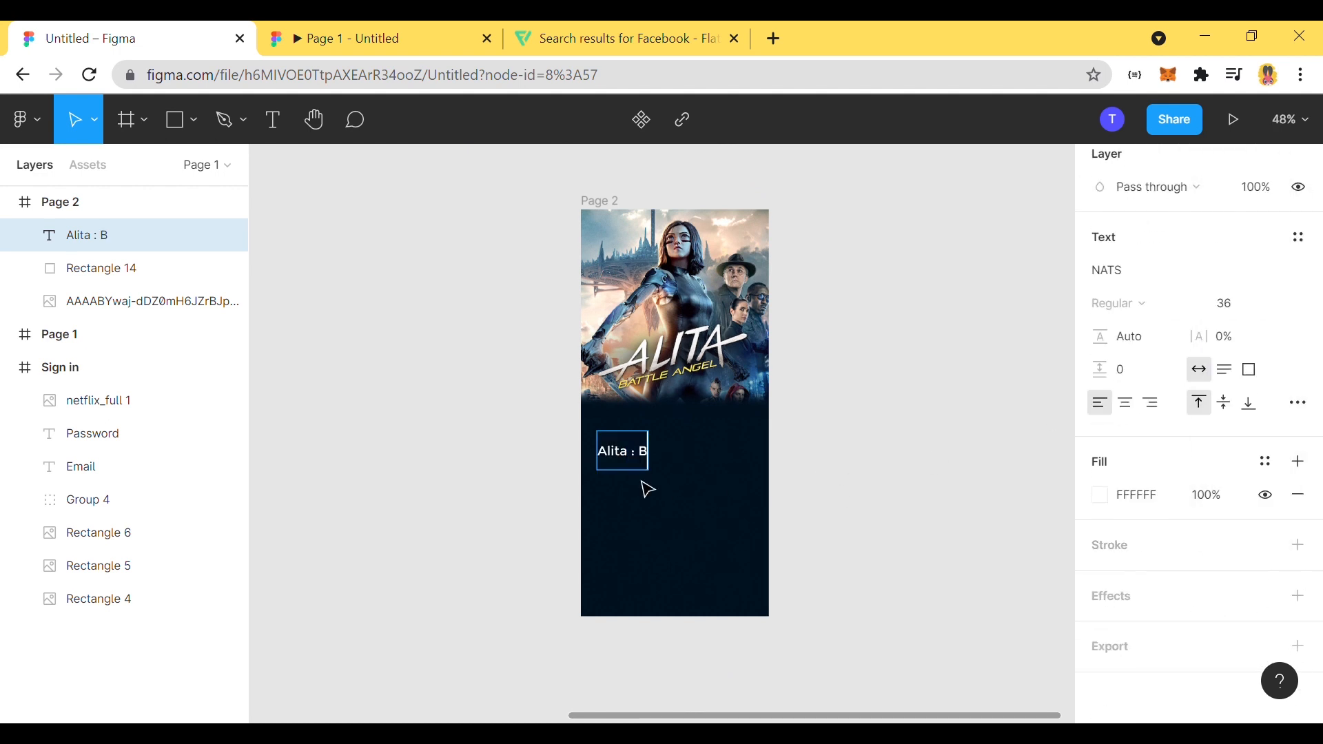
{"action": "type", "text": "le Angle"}
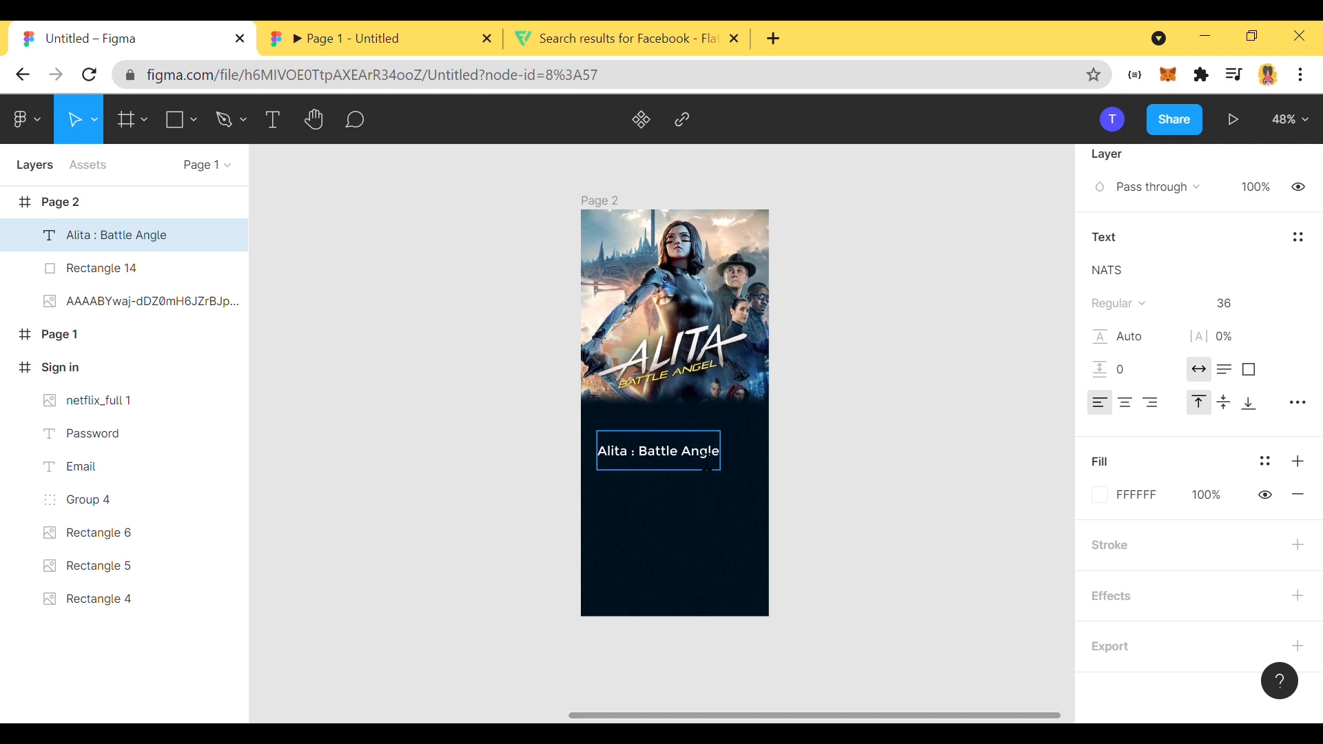
{"action": "key", "text": "Escape"}
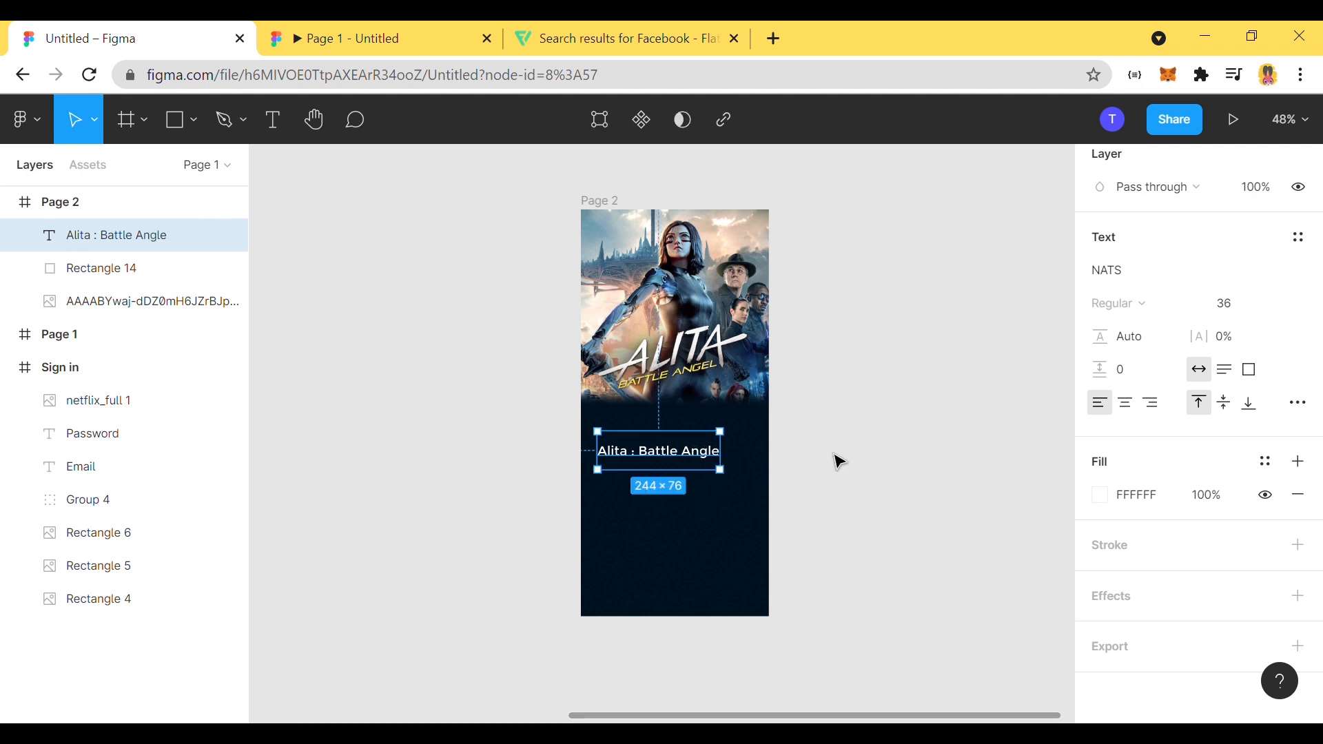
Step: Move the movie title up to just below the poster, at about Y 378
{"action": "left_click", "coordinate": [836, 461]}
{"action": "left_click_drag", "start_coordinate": [674, 461], "coordinate": [679, 434]}
{"action": "left_click", "coordinate": [915, 446]}
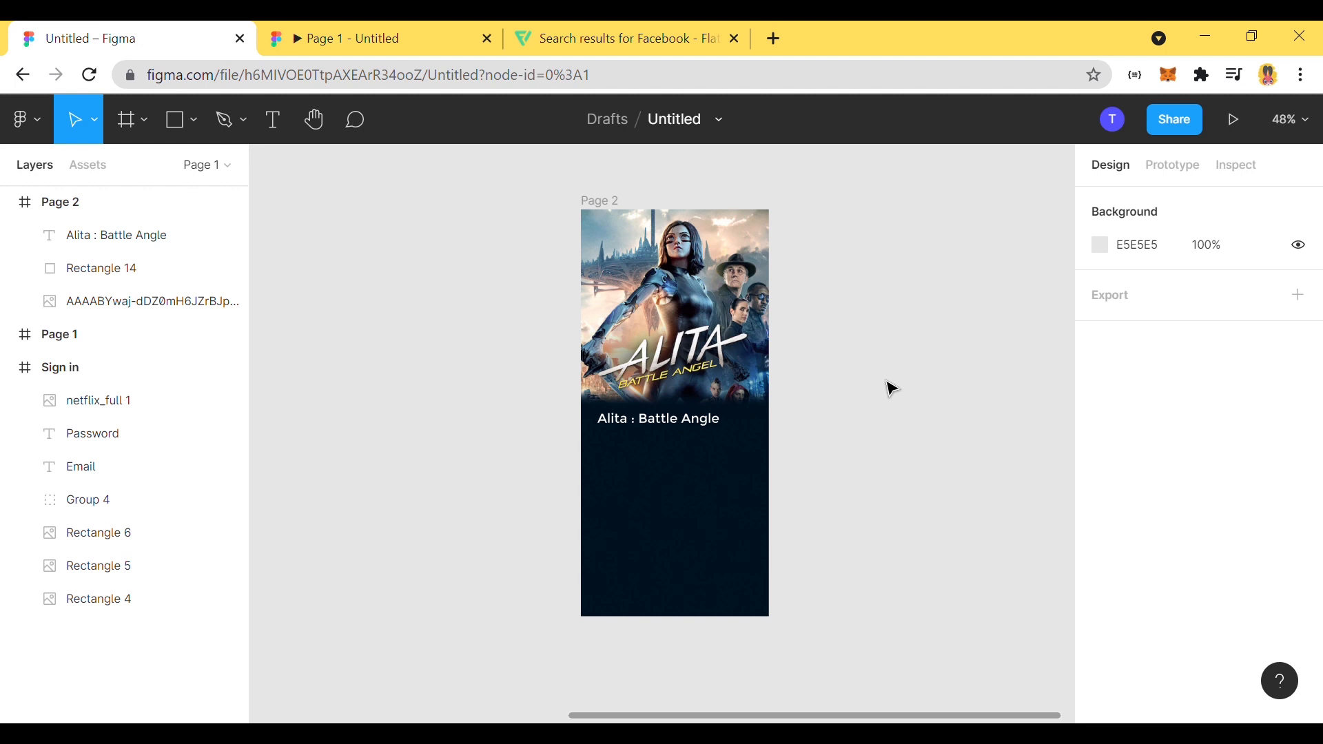
Step: Place the yellow star image in the frame below the title and scale it down to about 73 × 73
{"action": "left_click", "coordinate": [193, 121]}
{"action": "left_click", "coordinate": [111, 317]}
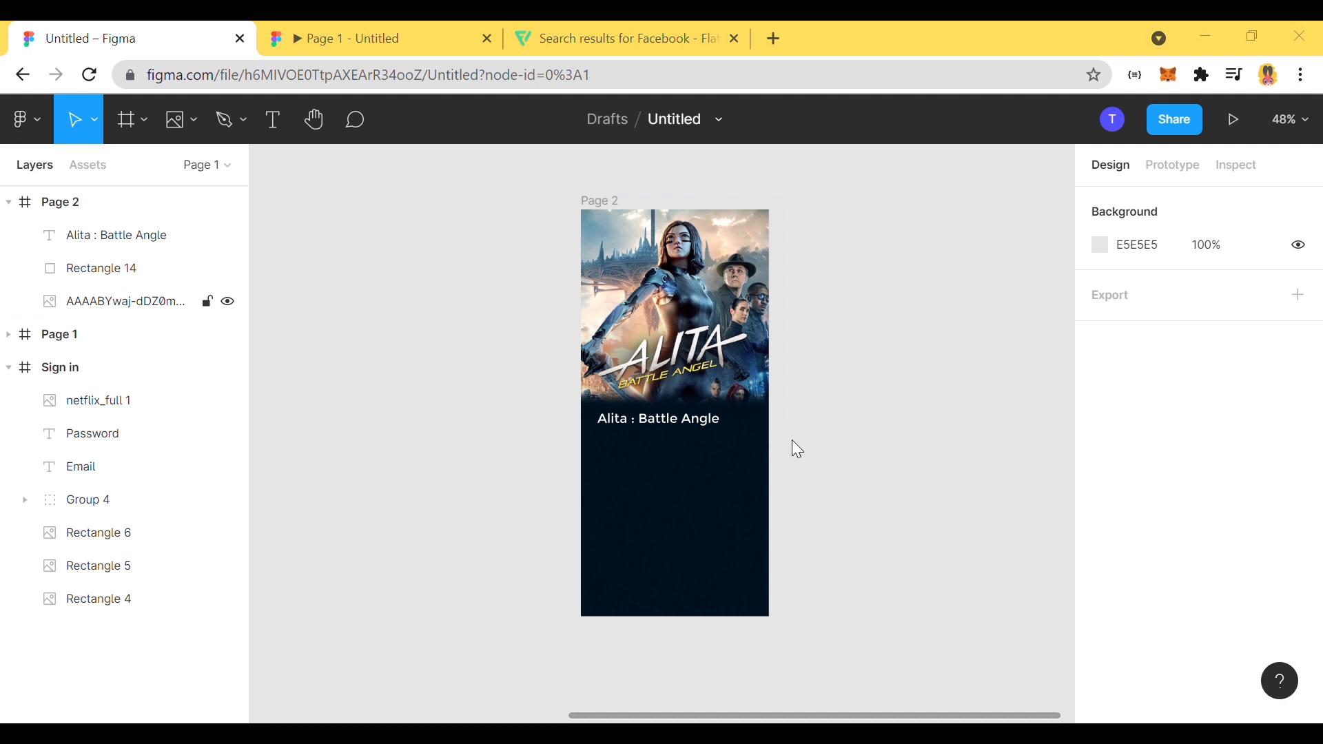
{"action": "left_click", "coordinate": [889, 460]}
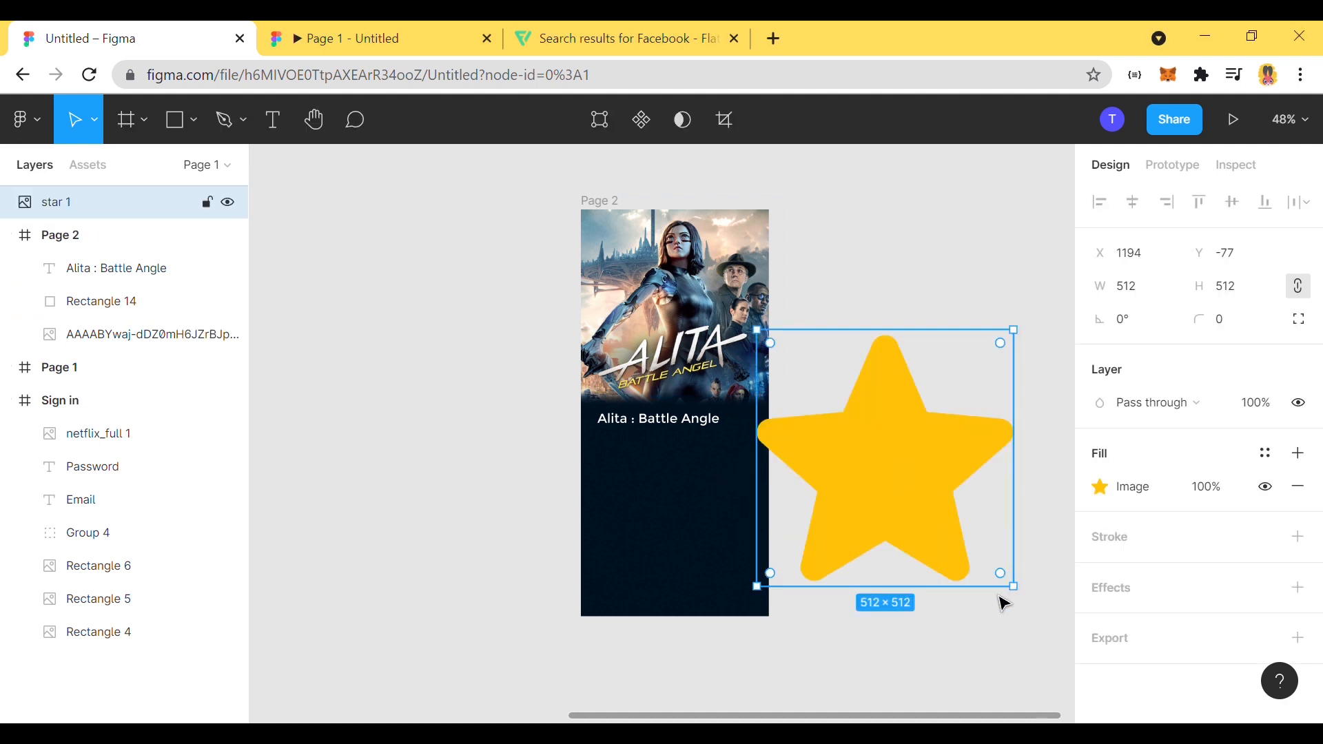
{"action": "left_click_drag", "start_coordinate": [1030, 606], "coordinate": [721, 482]}
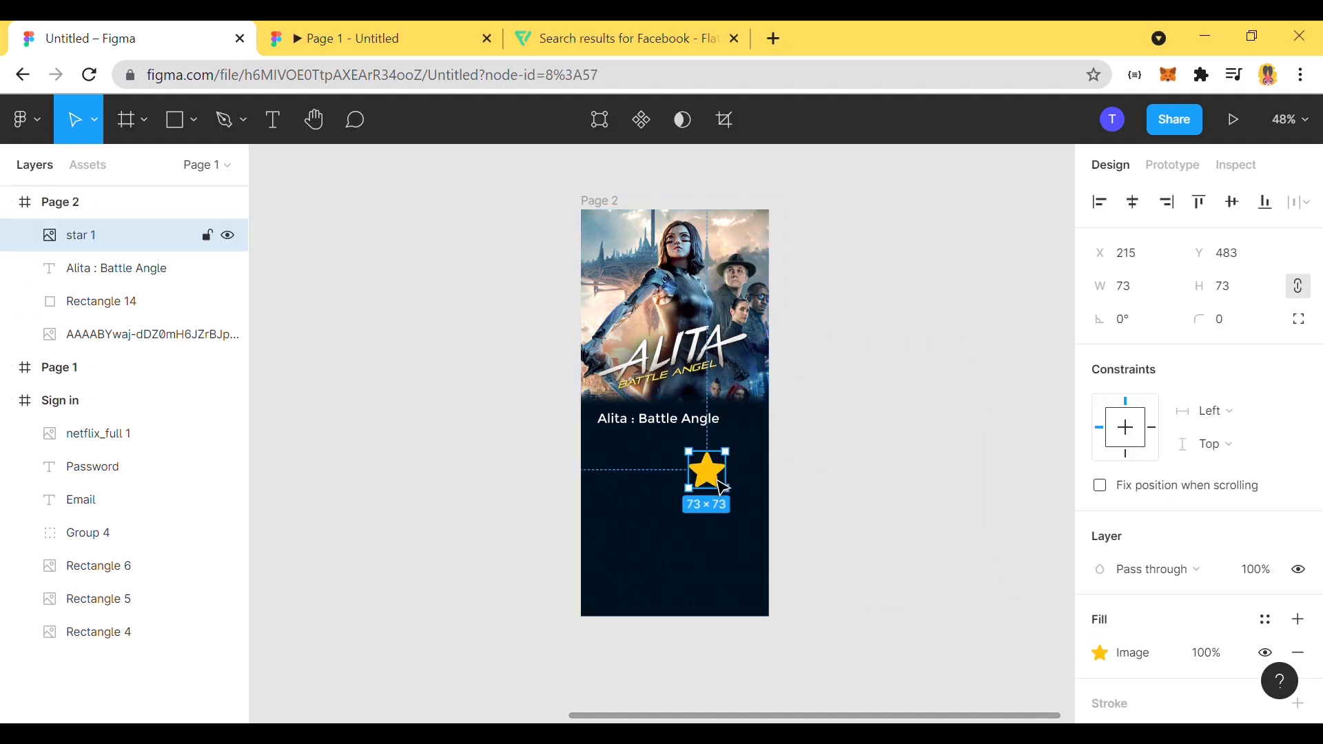
Step: Move the star to the end of the movie title and set its size to 15 × 15
{"action": "scroll", "coordinate": [818, 498], "scroll_direction": "up", "scroll_amount": 5}
{"action": "left_click_drag", "start_coordinate": [626, 511], "coordinate": [703, 422]}
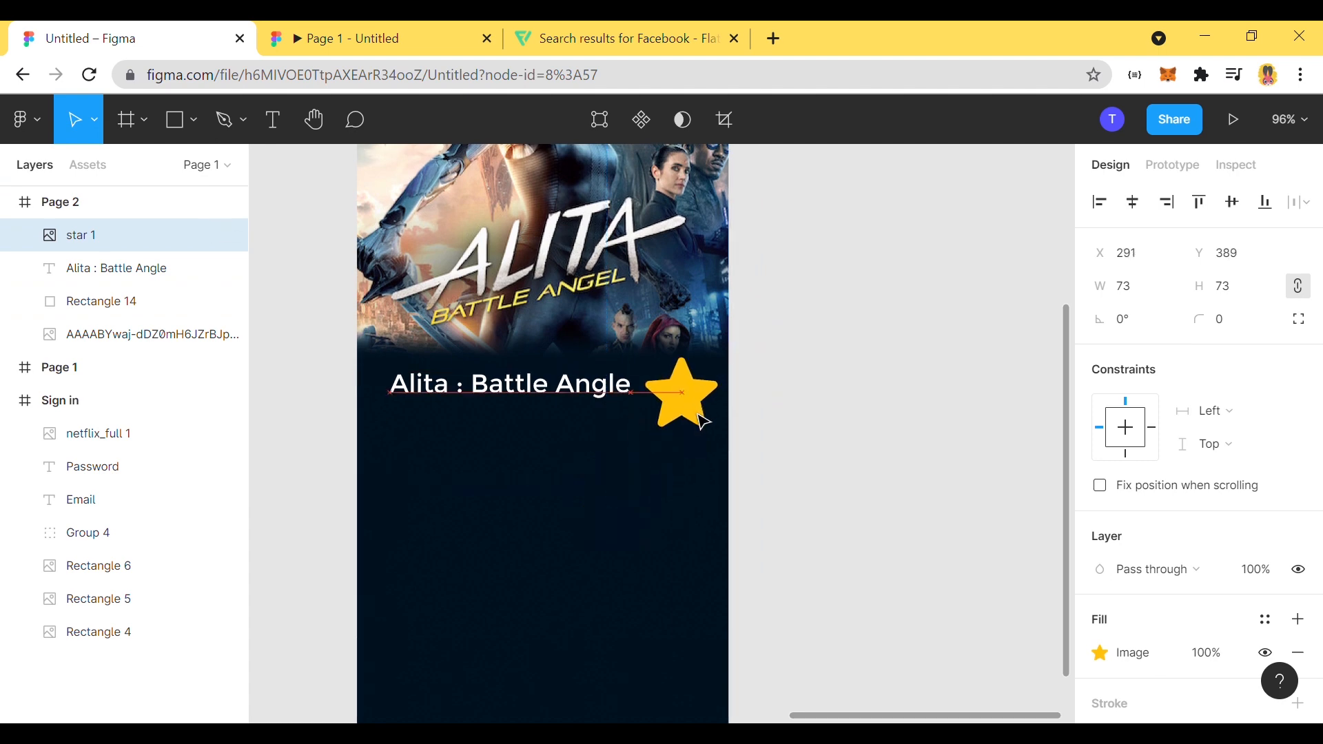
{"action": "left_click", "coordinate": [1128, 287]}
{"action": "type", "text": "15"}
{"action": "key", "text": "Return"}
{"action": "left_click", "coordinate": [968, 390]}
{"action": "left_click", "coordinate": [655, 365]}
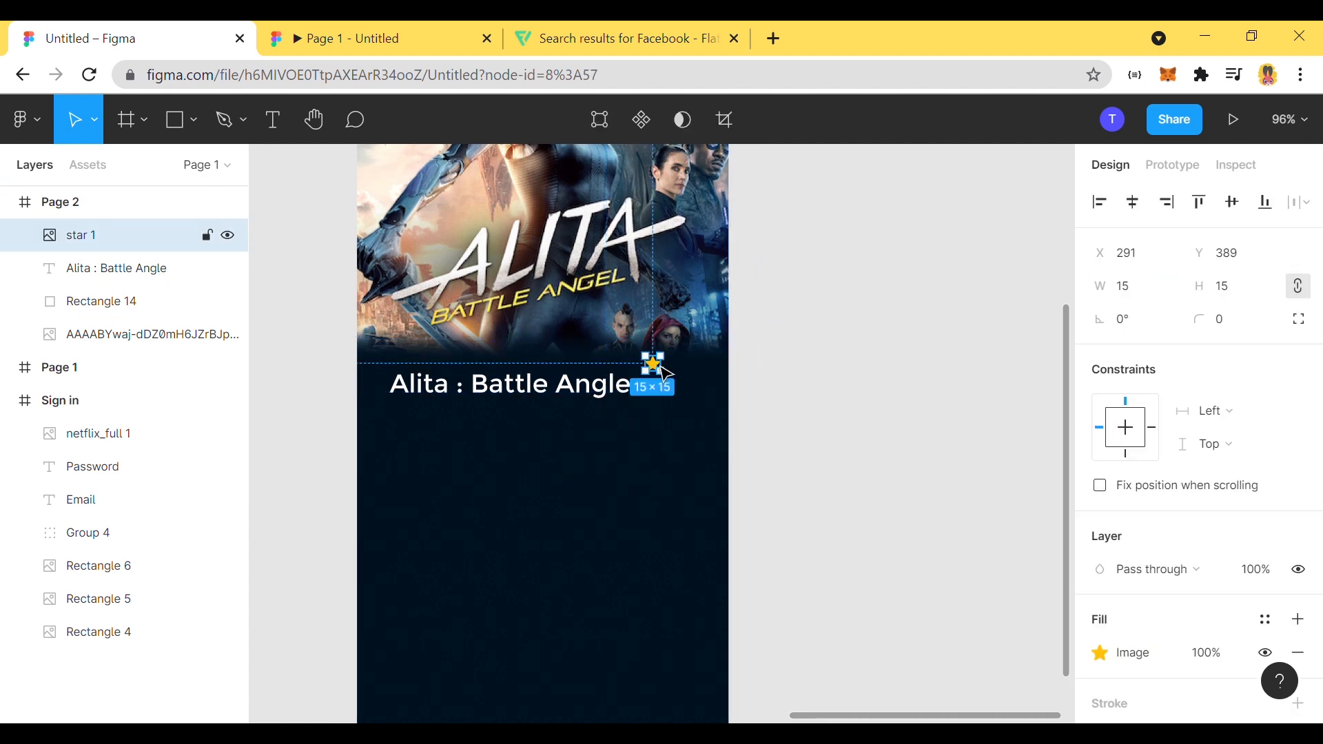
Step: Set the star's size to 12 × 12 and move it level with the title, at about X 320, Y 410
{"action": "left_click", "coordinate": [1147, 291]}
{"action": "left_click", "coordinate": [824, 425]}
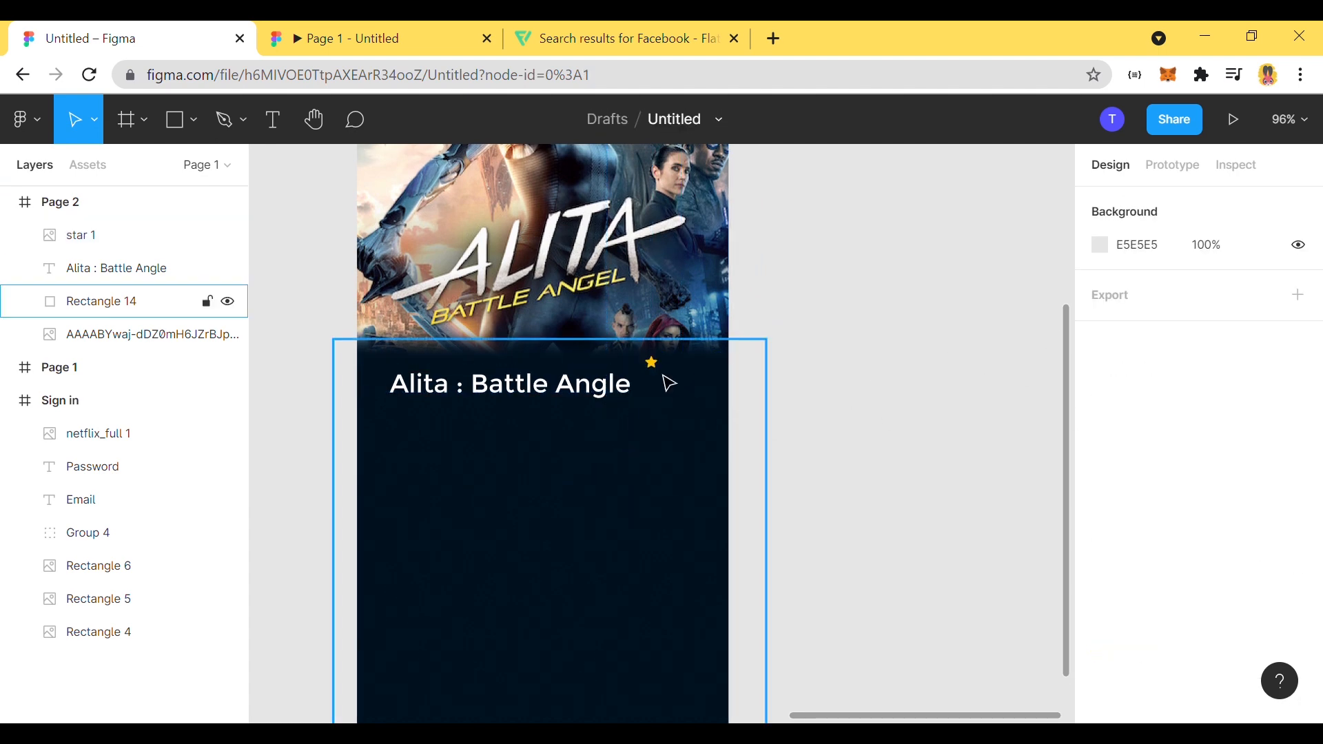
{"action": "left_click_drag", "start_coordinate": [651, 363], "coordinate": [689, 393]}
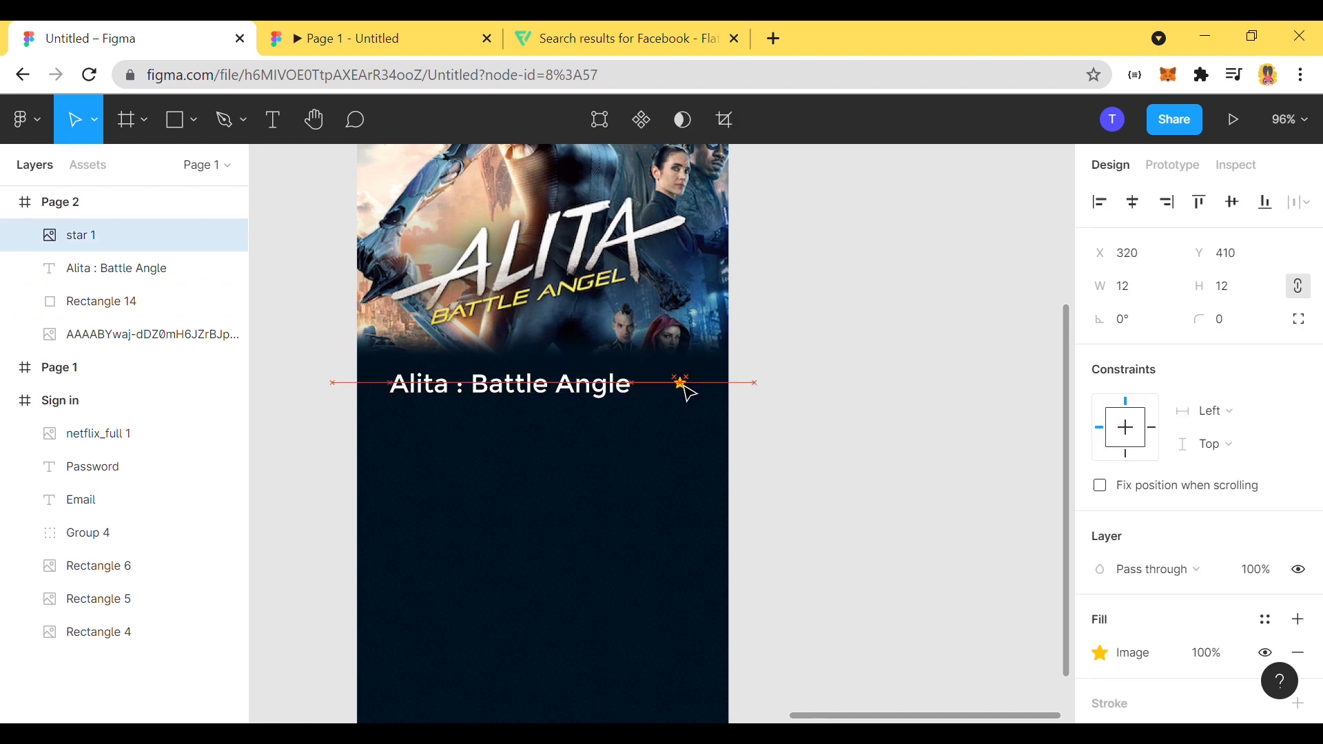
{"action": "left_click", "coordinate": [786, 405]}
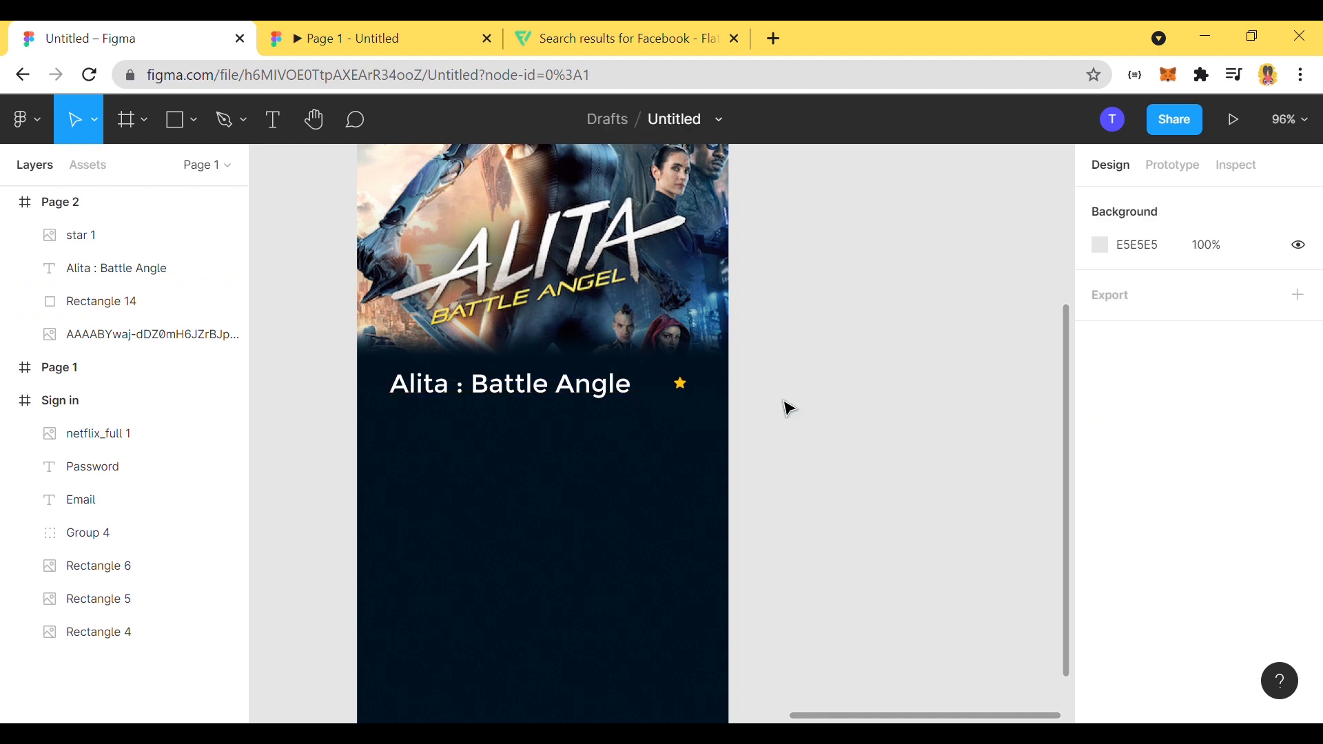
Step: Set the movie title's font size to 30 and realign the star with it at about X 311, Y 406
{"action": "left_click", "coordinate": [543, 404]}
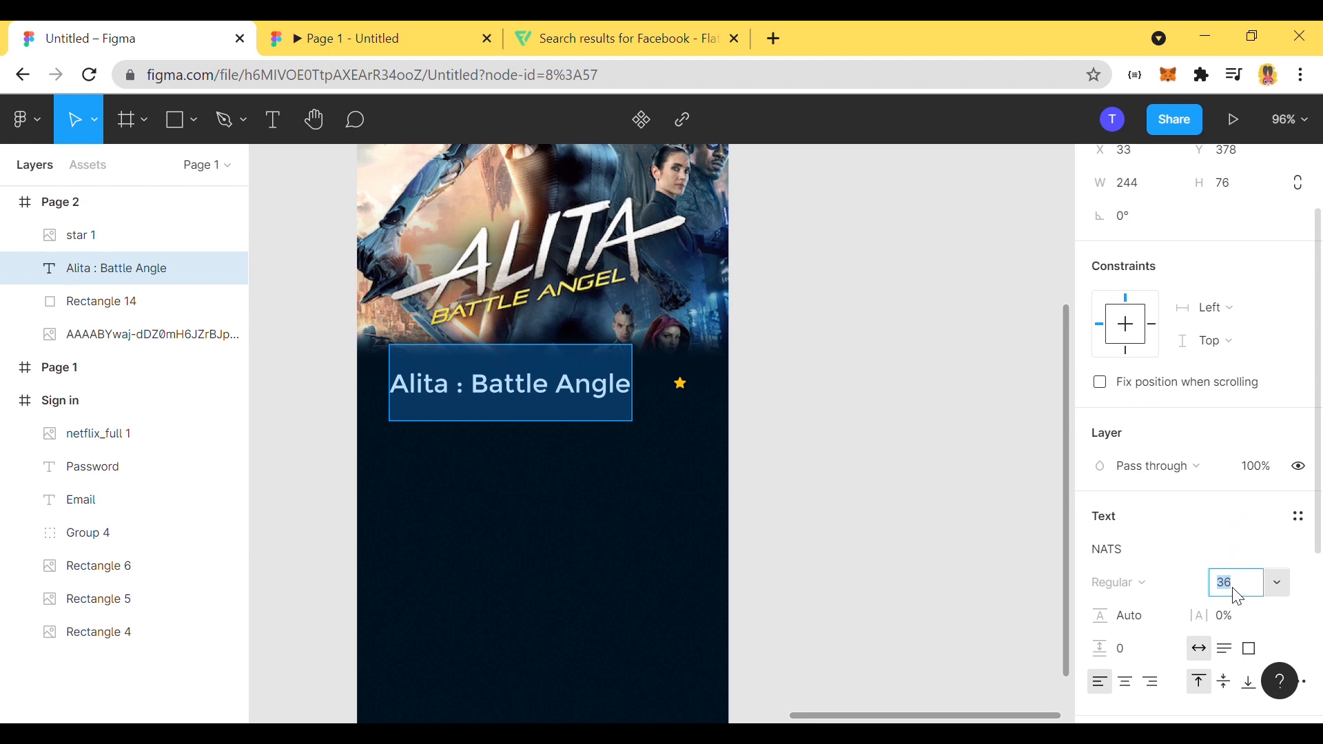
{"action": "type", "text": "30"}
{"action": "key", "text": "Return"}
{"action": "left_click", "coordinate": [641, 427]}
{"action": "left_click", "coordinate": [674, 385]}
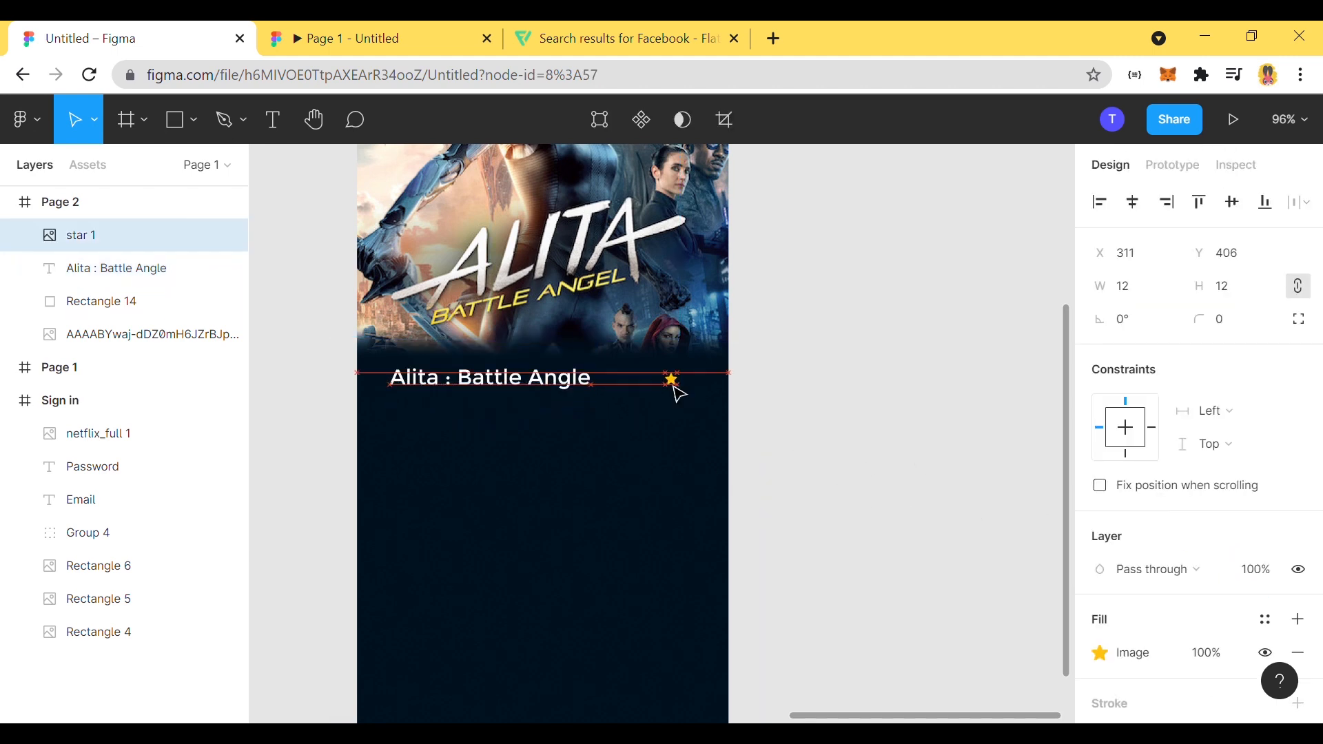
{"action": "left_click", "coordinate": [797, 428]}
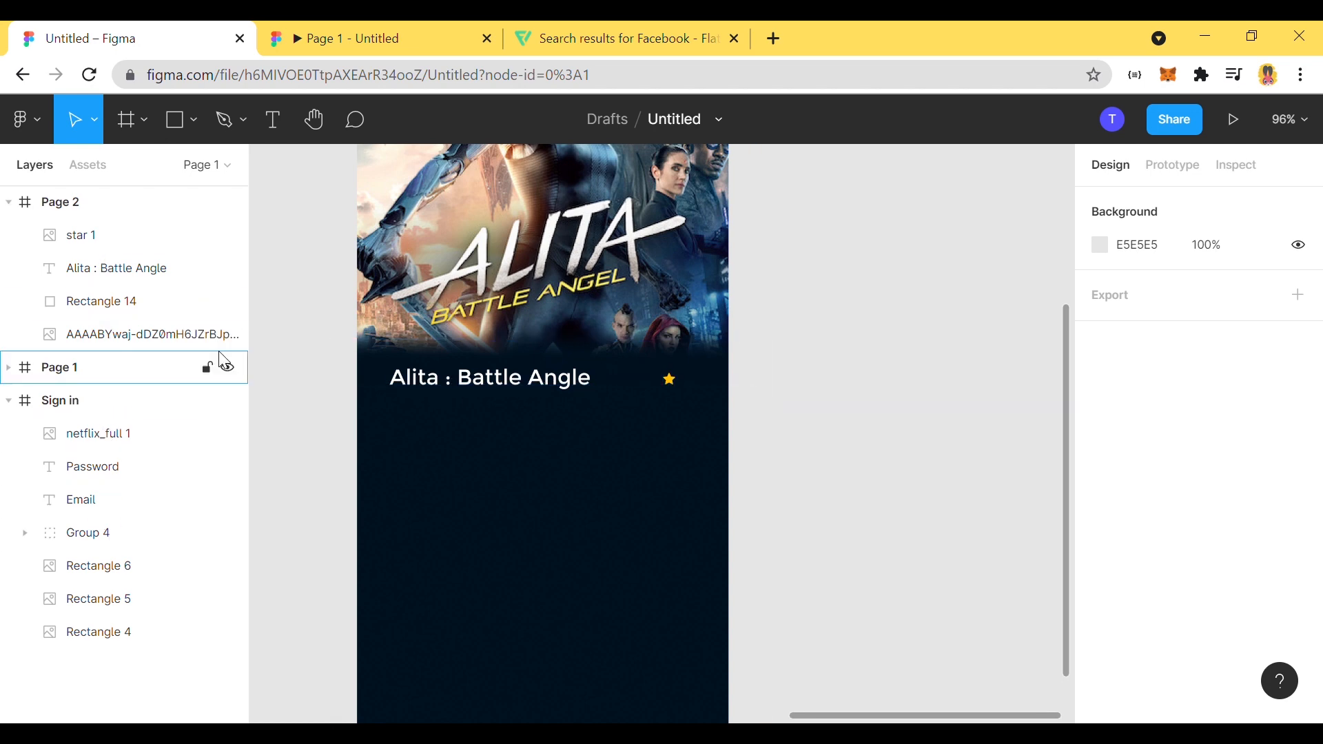
Step: Add the rating text "7.0" at font size 12 and place it just after the star
{"action": "left_click", "coordinate": [273, 120]}
{"action": "left_click", "coordinate": [496, 460]}
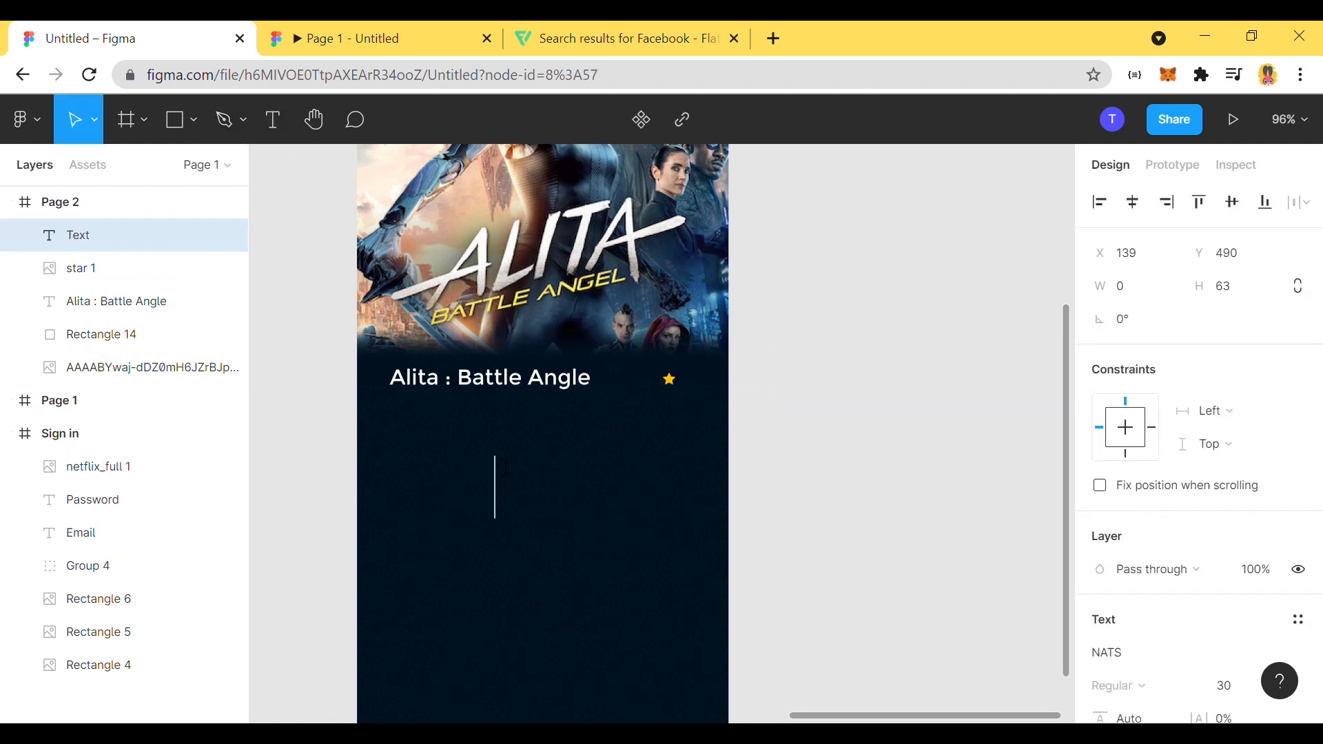
{"action": "type", "text": "7.0"}
{"action": "scroll", "coordinate": [1279, 487], "scroll_direction": "down", "scroll_amount": 3}
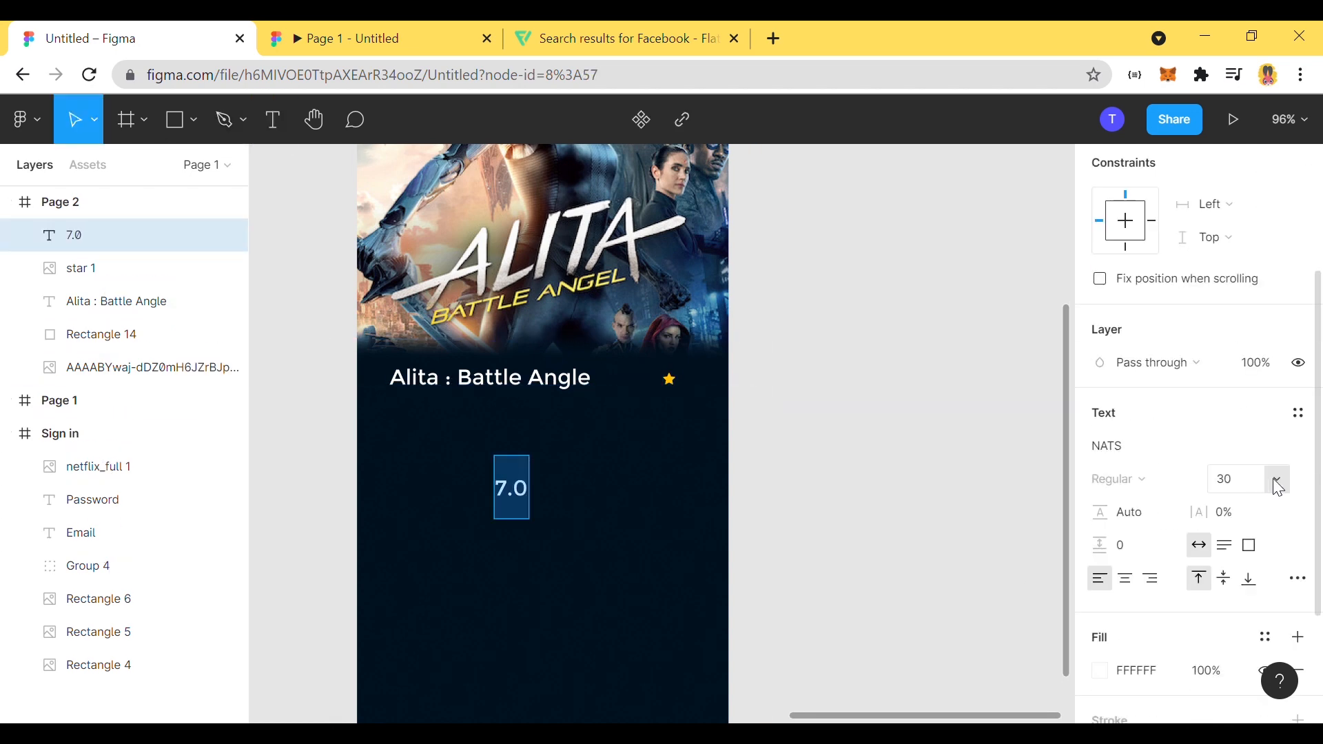
{"action": "left_click", "coordinate": [1278, 485]}
{"action": "left_click", "coordinate": [1263, 422]}
{"action": "left_click_drag", "start_coordinate": [505, 470], "coordinate": [697, 395]}
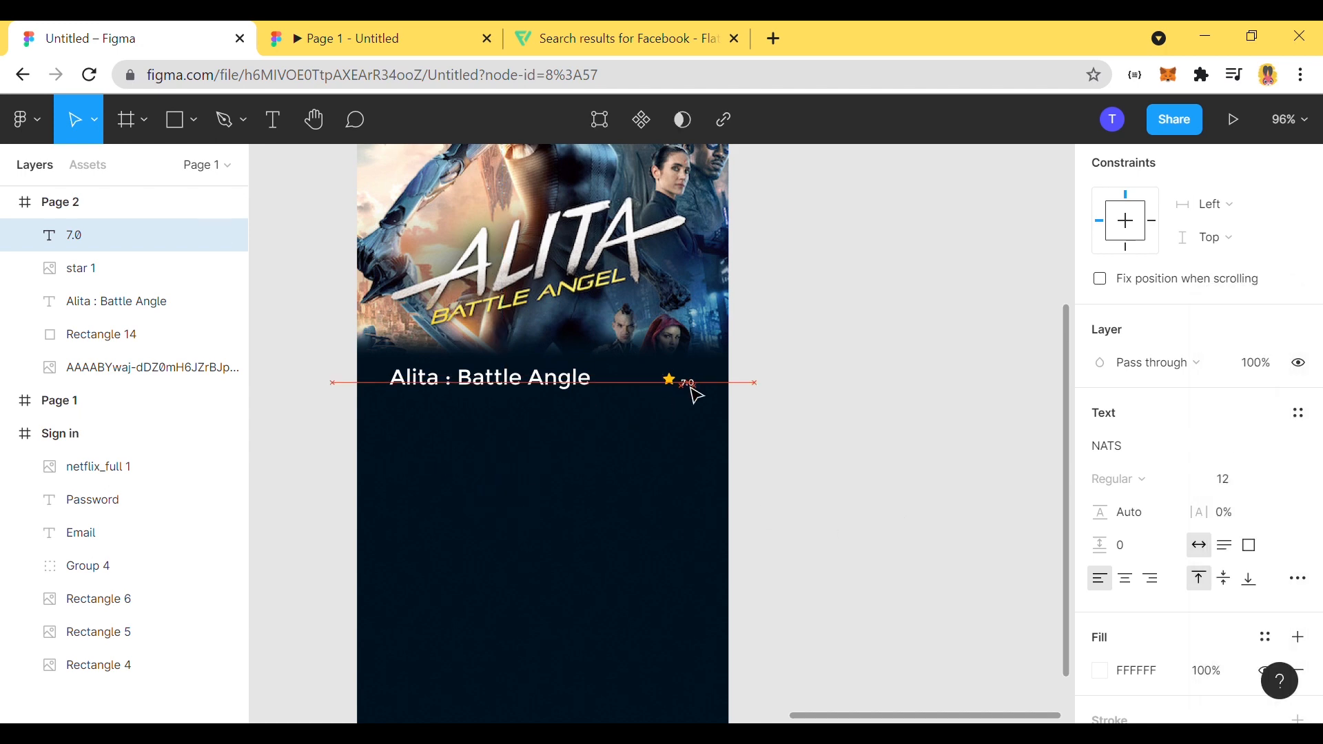
Step: Shrink the star to about 8 × 8 and move it beside the 7.0 rating, at about X 316, Y 408
{"action": "scroll", "coordinate": [699, 386], "scroll_direction": "up", "scroll_amount": 5}
{"action": "left_click", "coordinate": [647, 327]}
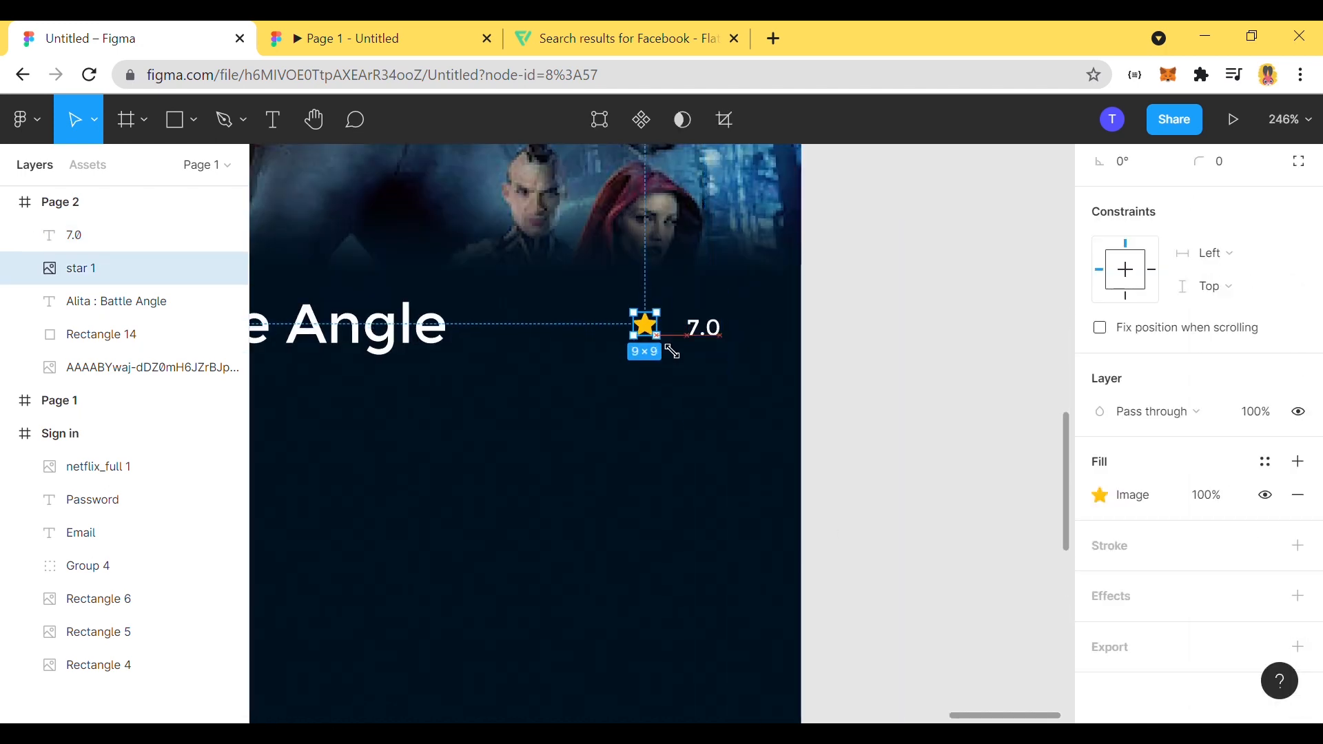
{"action": "left_click", "coordinate": [697, 357]}
{"action": "left_click_drag", "start_coordinate": [655, 334], "coordinate": [679, 341]}
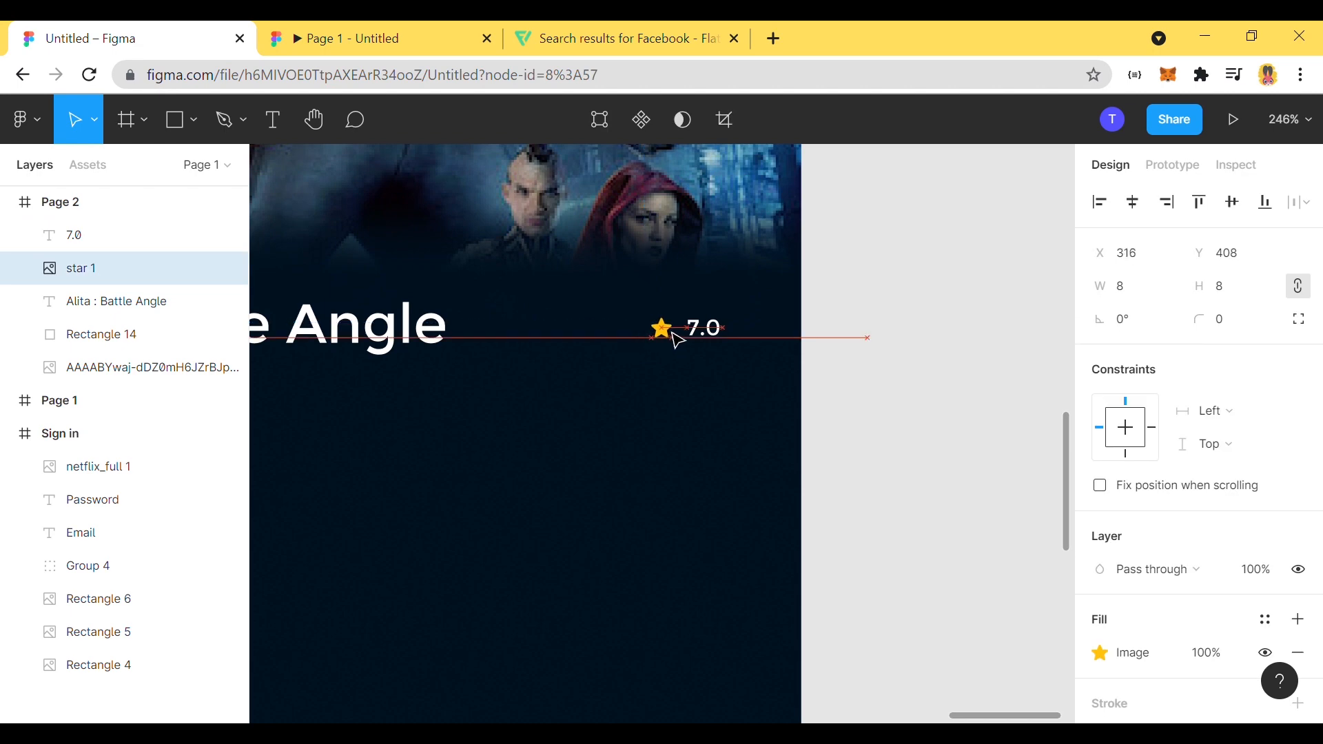
{"action": "left_click", "coordinate": [669, 346]}
Step: Move the star closer to the 7.0 rating, leaving a gap of about 2 between them
{"action": "left_click", "coordinate": [663, 330]}
{"action": "left_click", "coordinate": [708, 330], "text": "shift"}
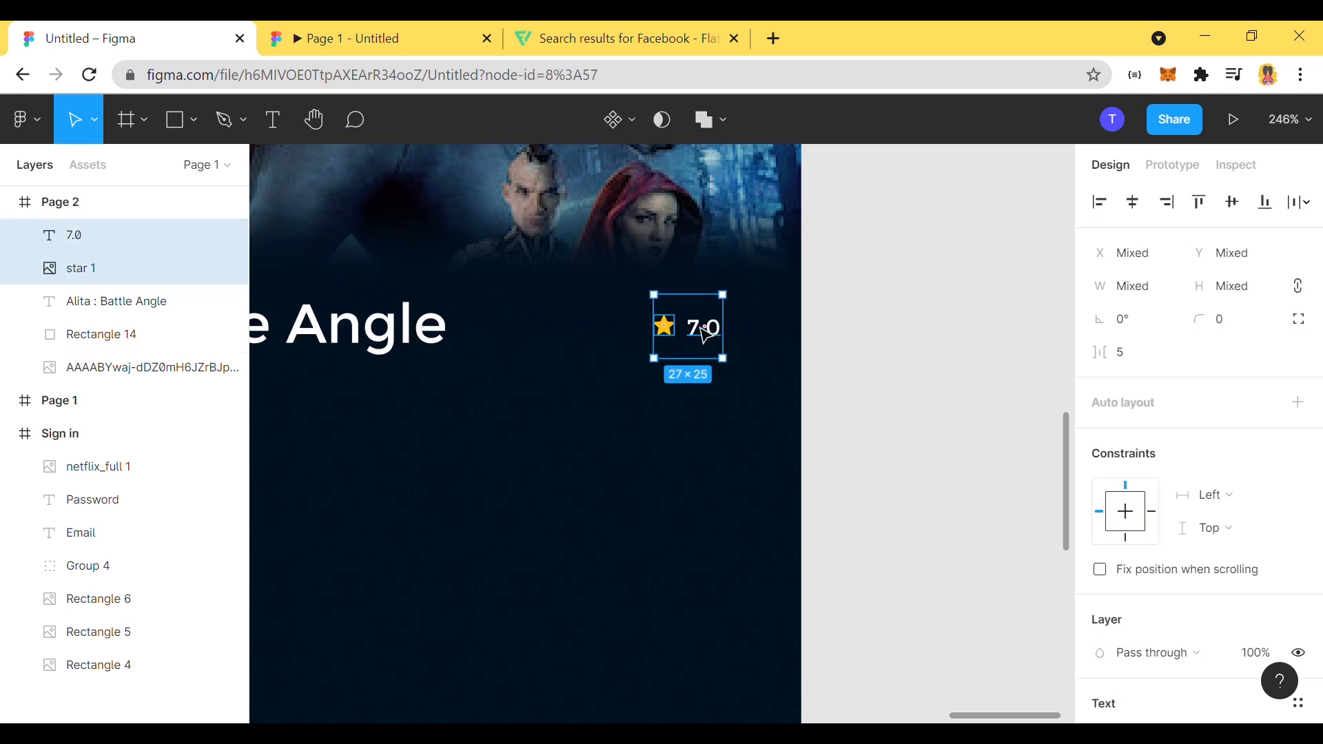
{"action": "scroll", "coordinate": [809, 379], "scroll_direction": "down", "scroll_amount": 6}
{"action": "left_click", "coordinate": [943, 420]}
{"action": "scroll", "coordinate": [868, 406], "scroll_direction": "up", "scroll_amount": 5}
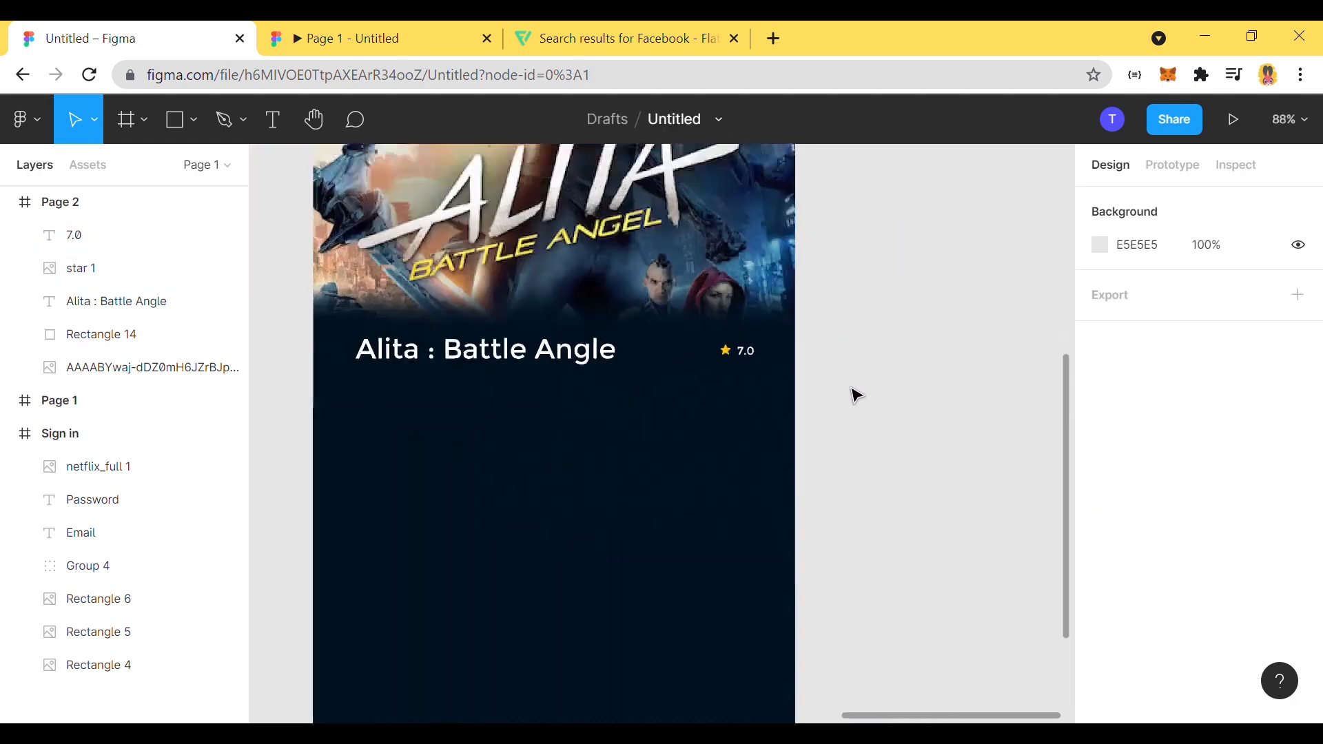
{"action": "left_click", "coordinate": [653, 332]}
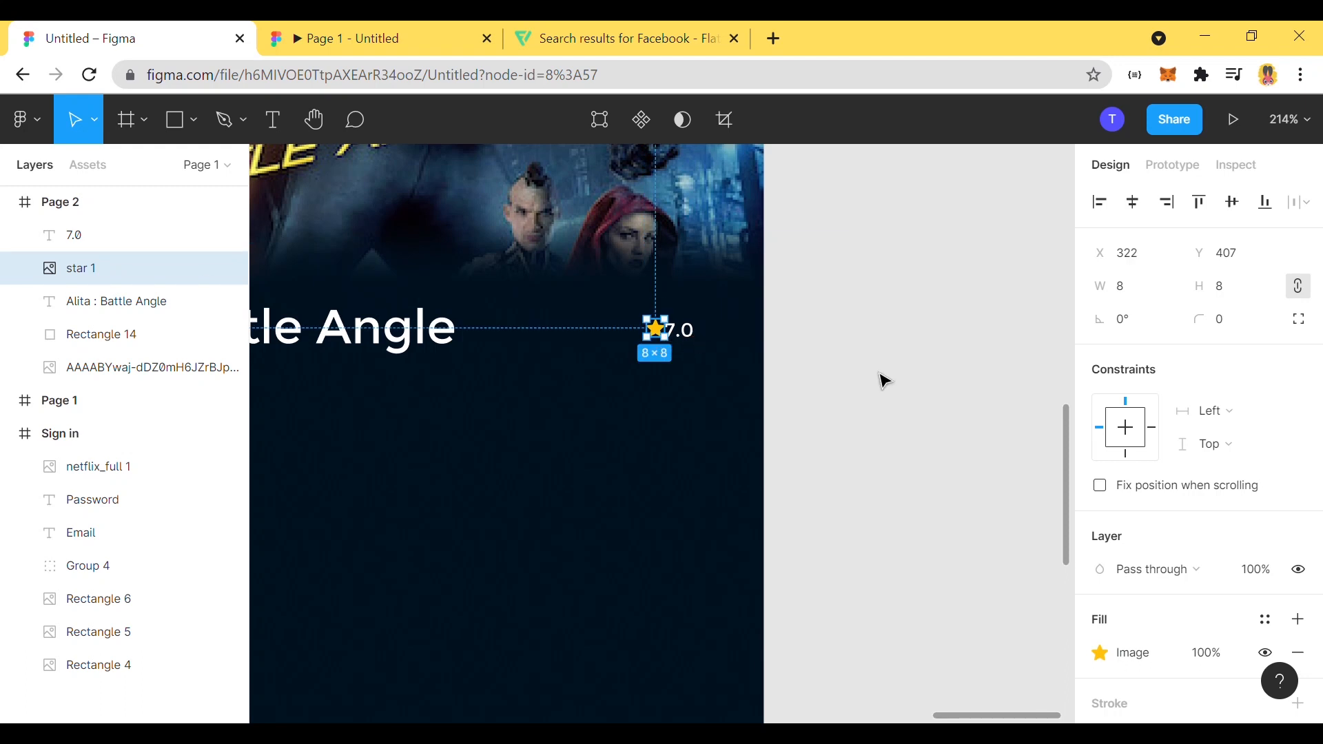
{"action": "left_click", "coordinate": [865, 387]}
{"action": "scroll", "coordinate": [682, 407], "scroll_direction": "up", "scroll_amount": 1}
{"action": "left_click_drag", "start_coordinate": [656, 338], "coordinate": [651, 338]}
Step: Group the star with the 7.0 rating and move the group to about X 324, Y 403
{"action": "left_click", "coordinate": [682, 339], "text": "shift"}
{"action": "right_click", "coordinate": [682, 336]}
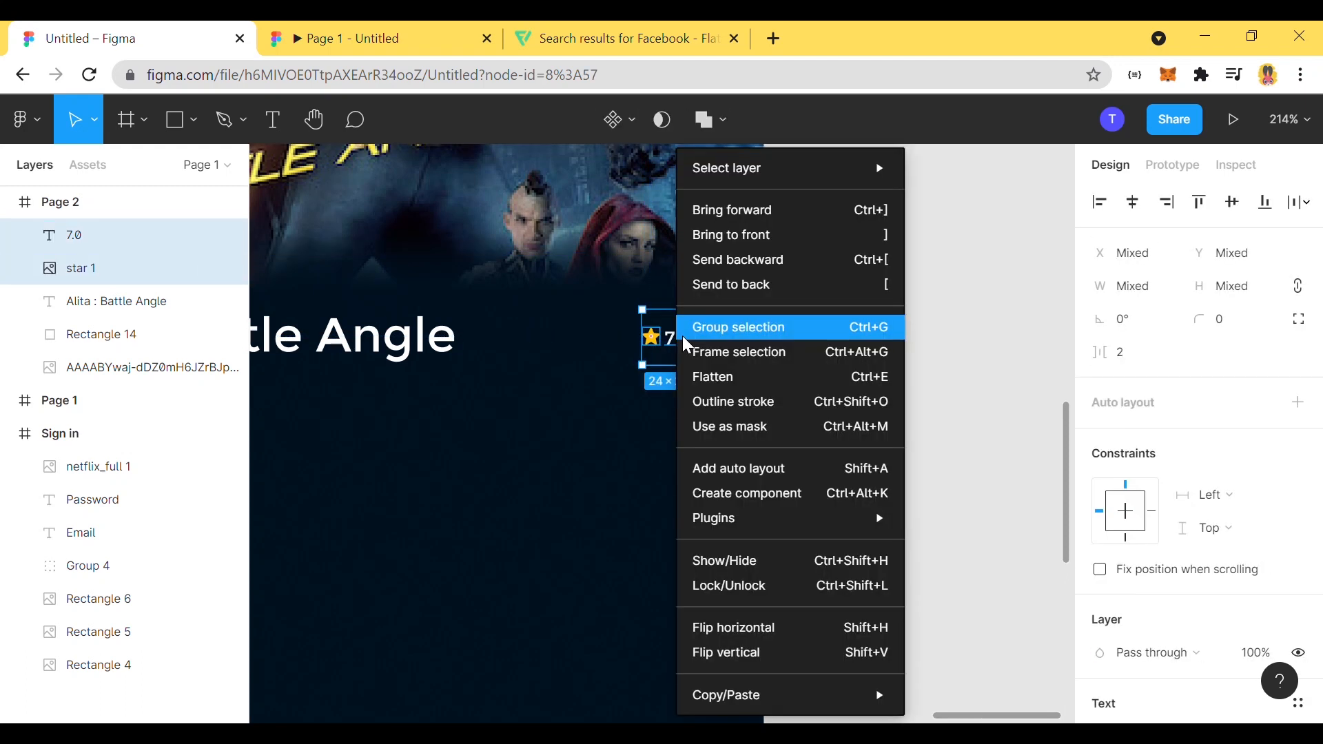
{"action": "left_click", "coordinate": [685, 329]}
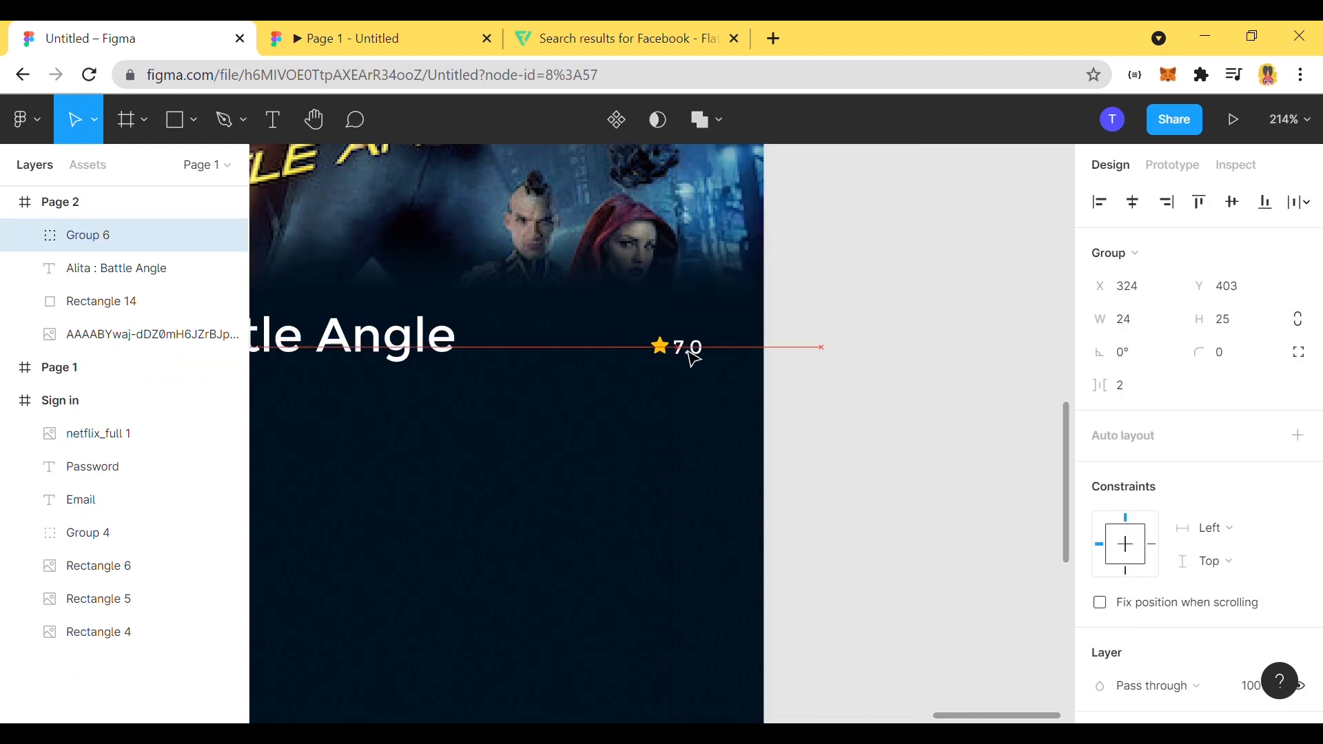
{"action": "left_click", "coordinate": [912, 411]}
{"action": "scroll", "coordinate": [912, 413], "scroll_direction": "down", "scroll_amount": 5}
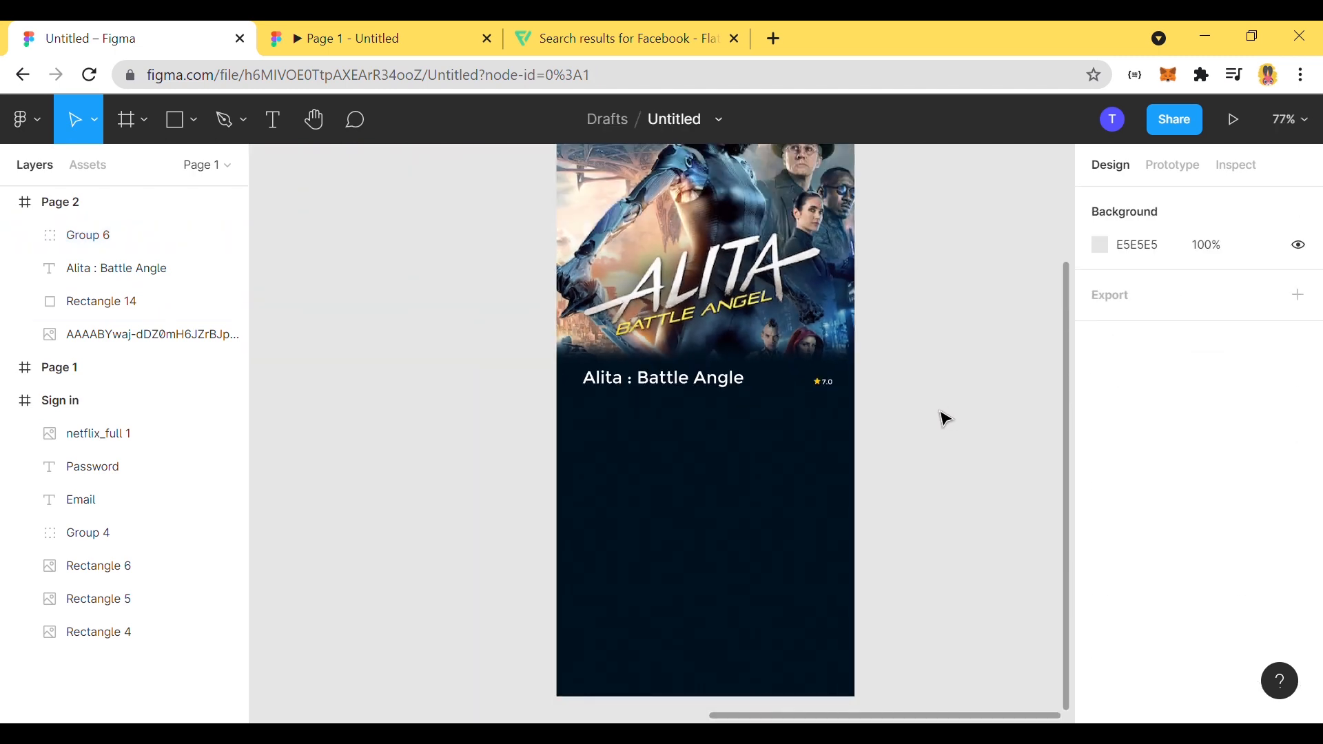
Step: Add the details text "2019 15+ 2h1m 4k UHD" below the title and set its font size to 13
{"action": "key", "text": "t"}
{"action": "left_click", "coordinate": [596, 438]}
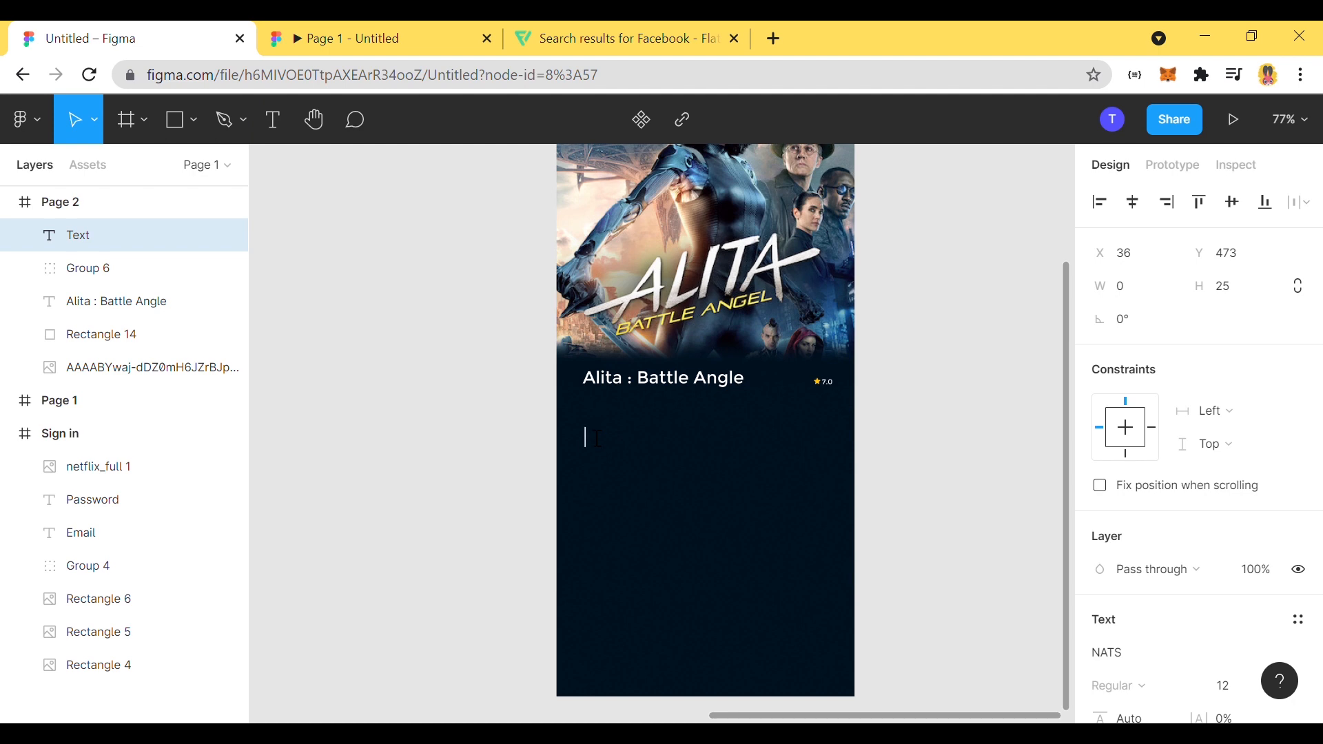
{"action": "type", "text": "2019 15+ 2h1m 4k UHD"}
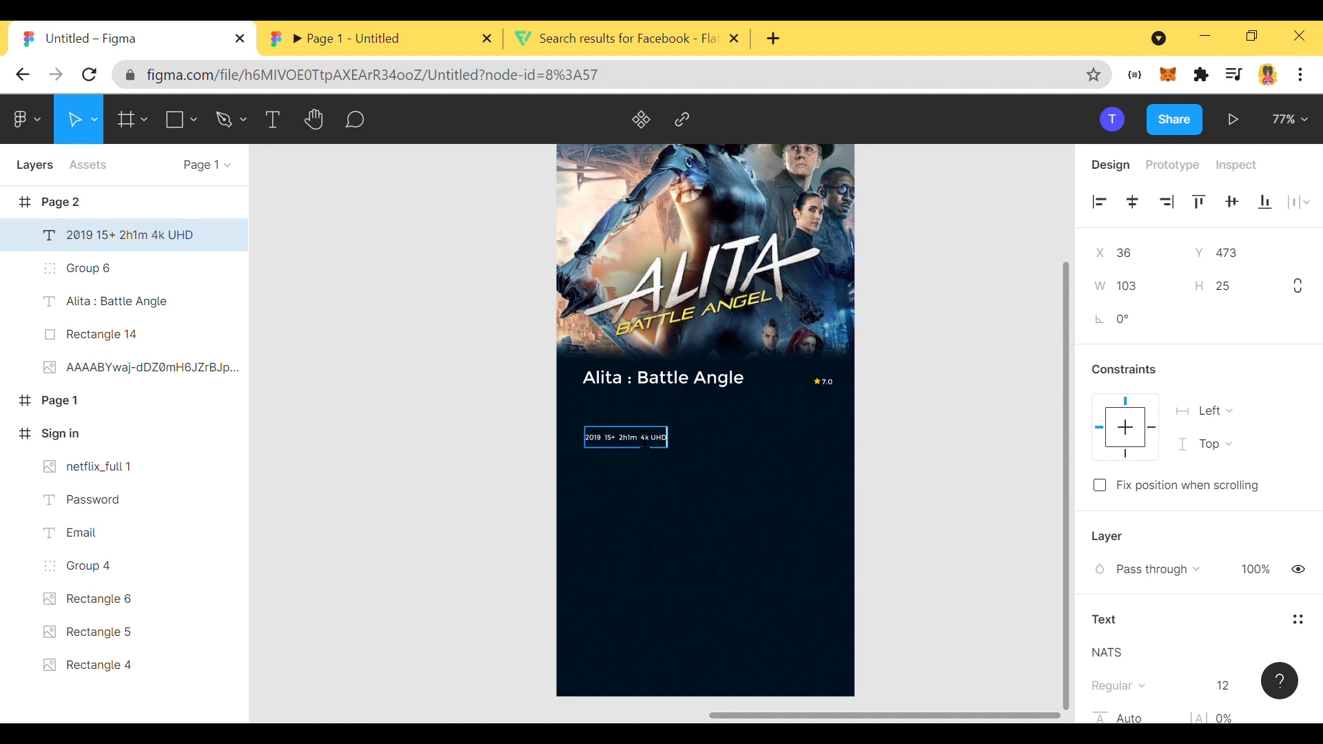
{"action": "scroll", "coordinate": [1240, 589], "scroll_direction": "down", "scroll_amount": 2}
{"action": "left_click", "coordinate": [1290, 591]}
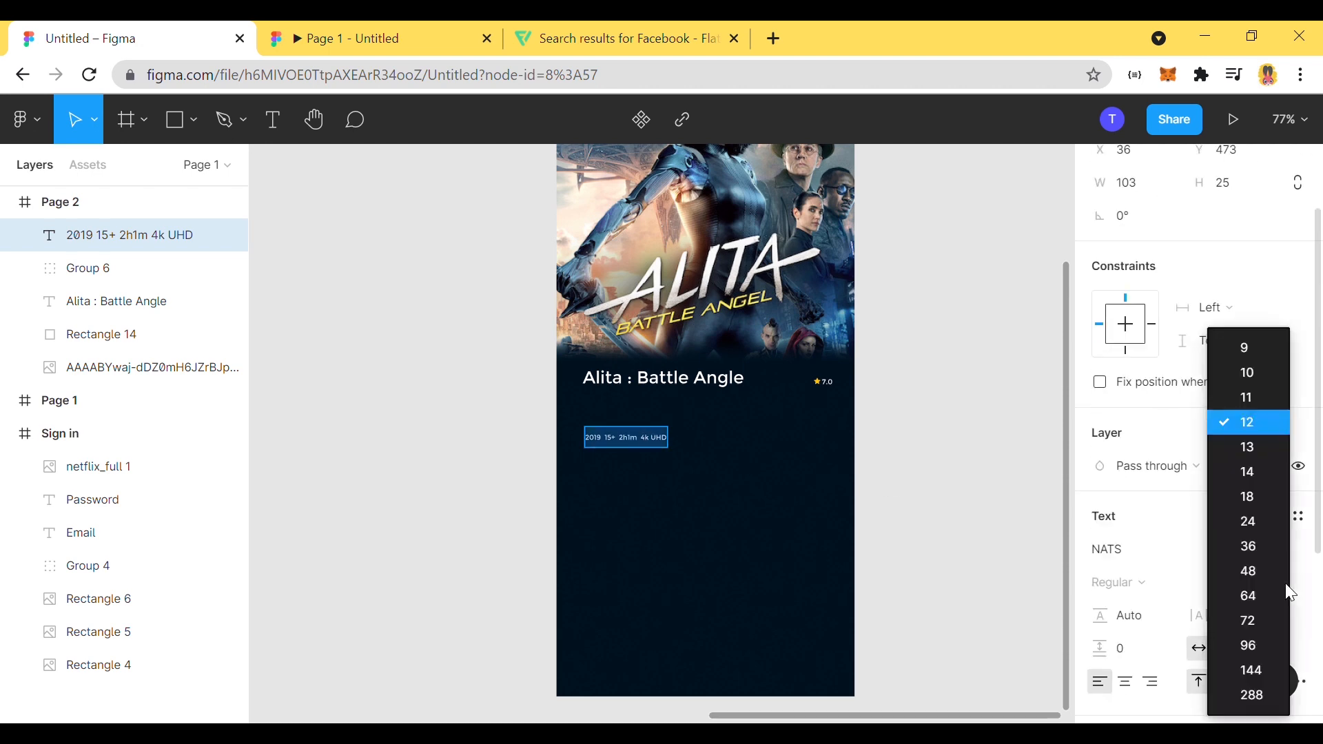
{"action": "left_click", "coordinate": [1258, 448]}
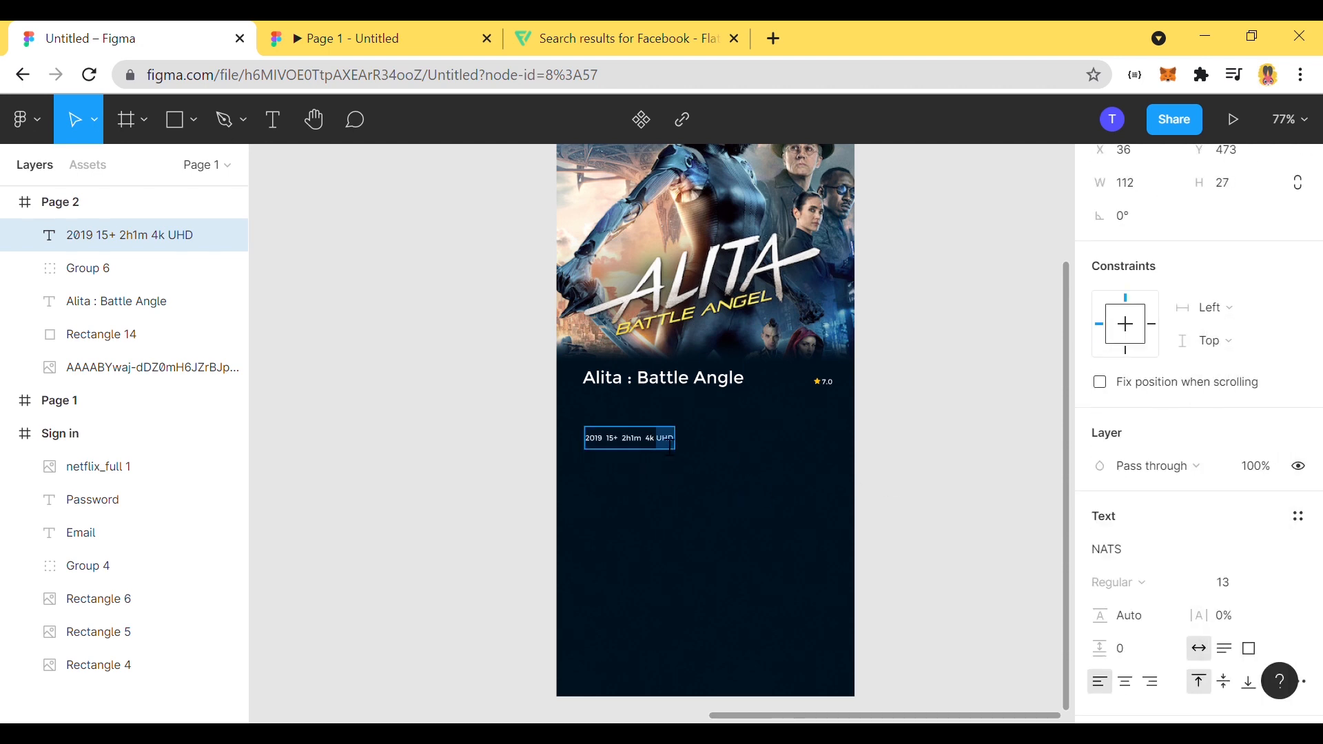
Step: Move the details line up directly under the movie title, to about X 33, Y 424
{"action": "scroll", "coordinate": [671, 524], "scroll_direction": "up", "scroll_amount": 2}
{"action": "left_click_drag", "start_coordinate": [669, 489], "coordinate": [673, 452]}
{"action": "left_click", "coordinate": [960, 503]}
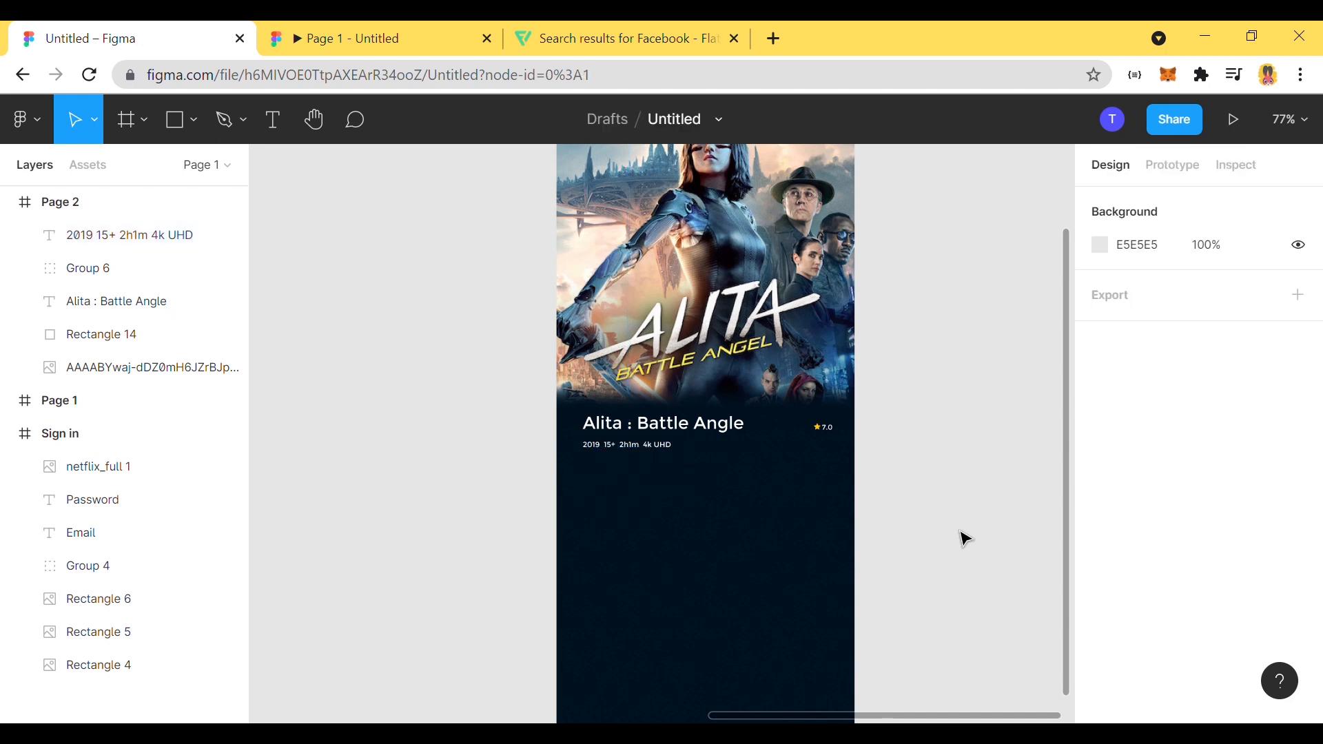
Step: Set the details line's font size to 14
{"action": "left_click", "coordinate": [601, 446]}
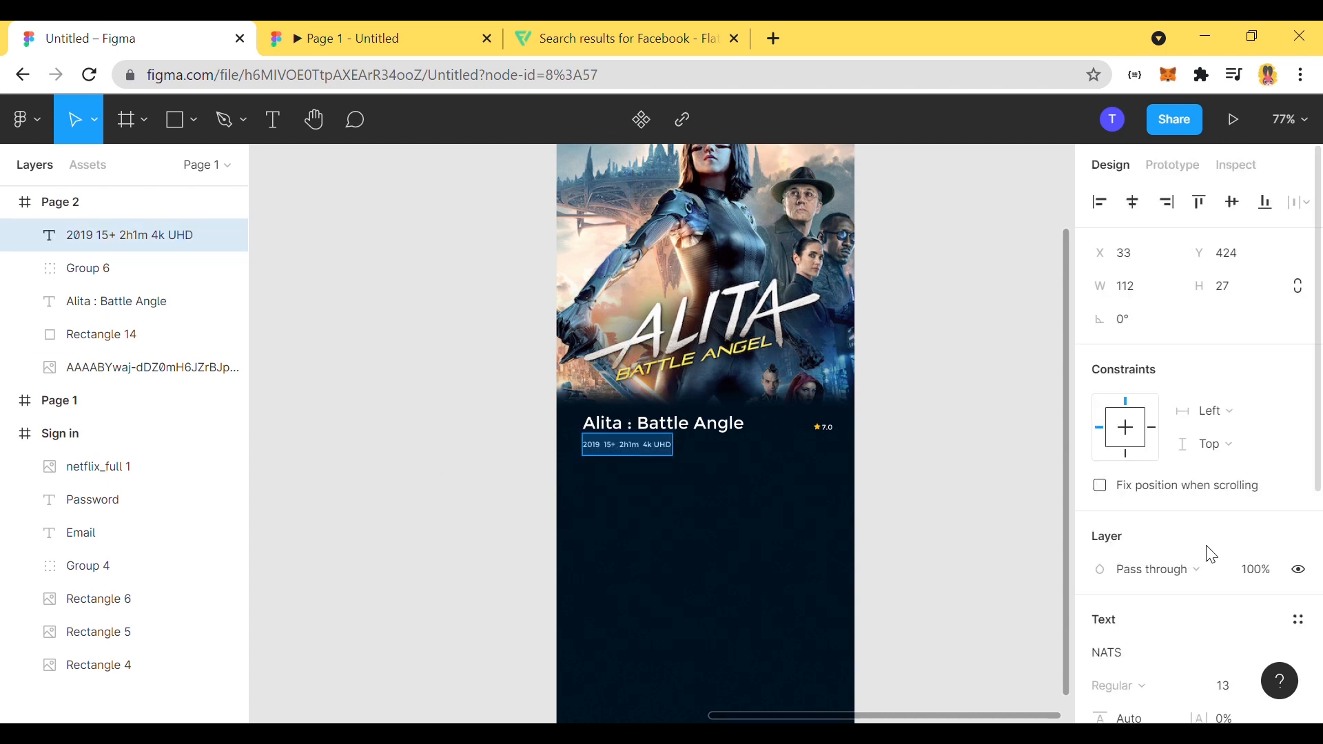
{"action": "scroll", "coordinate": [1211, 554], "scroll_direction": "down", "scroll_amount": 3}
{"action": "left_click", "coordinate": [1248, 478]}
{"action": "left_click", "coordinate": [1251, 474]}
{"action": "scroll", "coordinate": [694, 481], "scroll_direction": "up", "scroll_amount": 3}
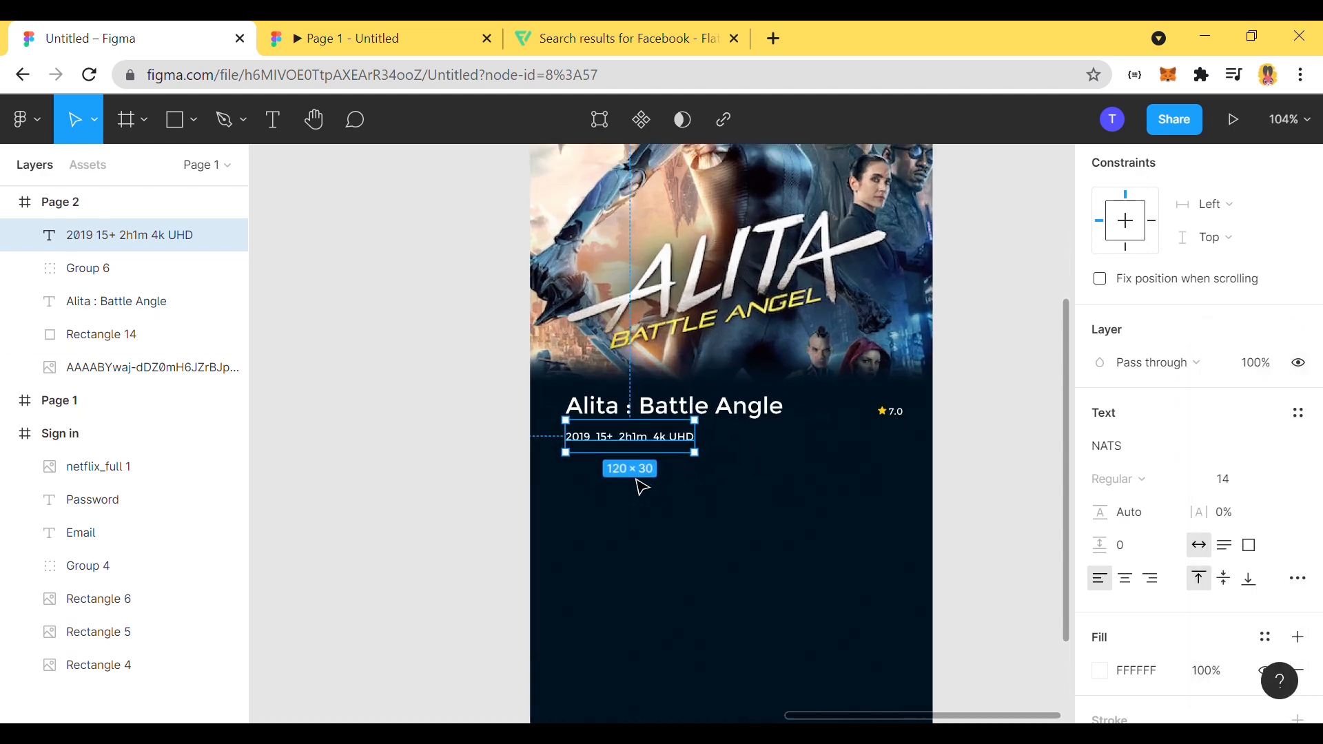
Step: Draw an 18 × 18 rectangle around the 15+ text in the details line
{"action": "left_click", "coordinate": [194, 119]}
{"action": "left_click", "coordinate": [206, 168]}
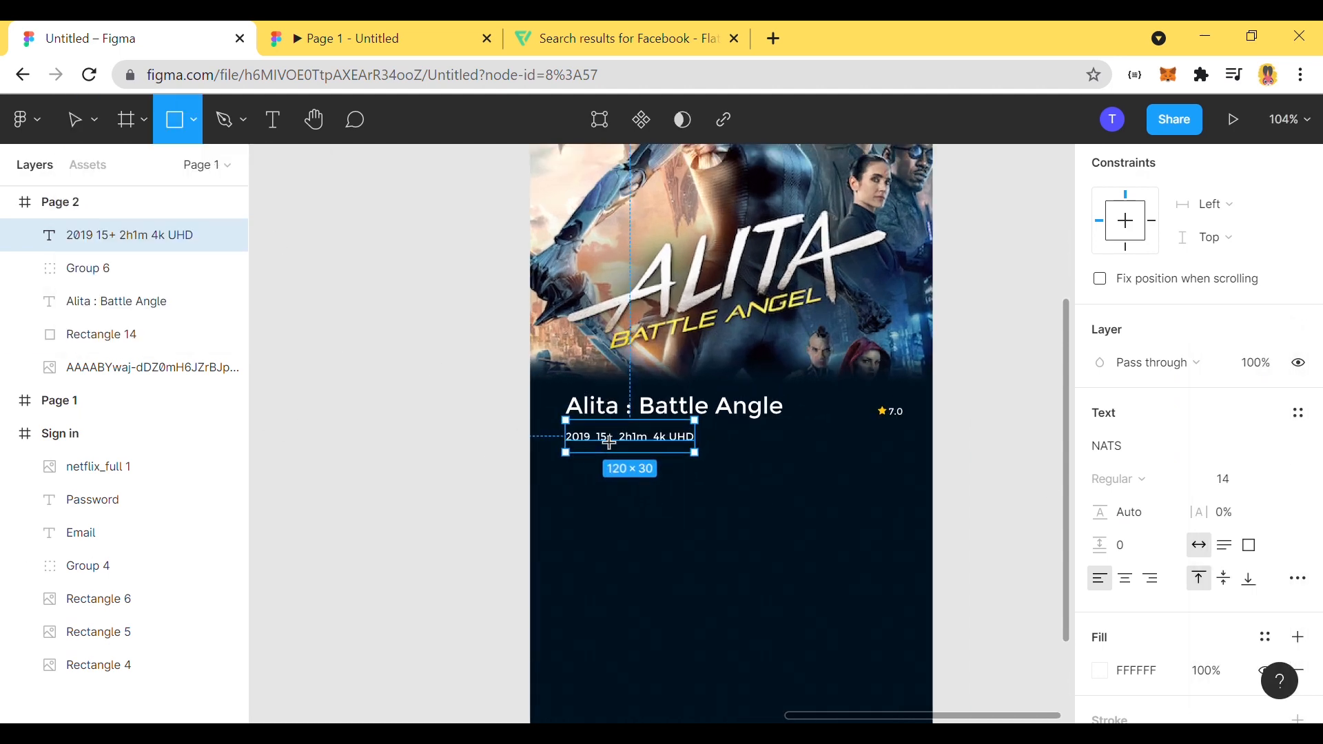
{"action": "left_click_drag", "start_coordinate": [594, 428], "coordinate": [611, 445]}
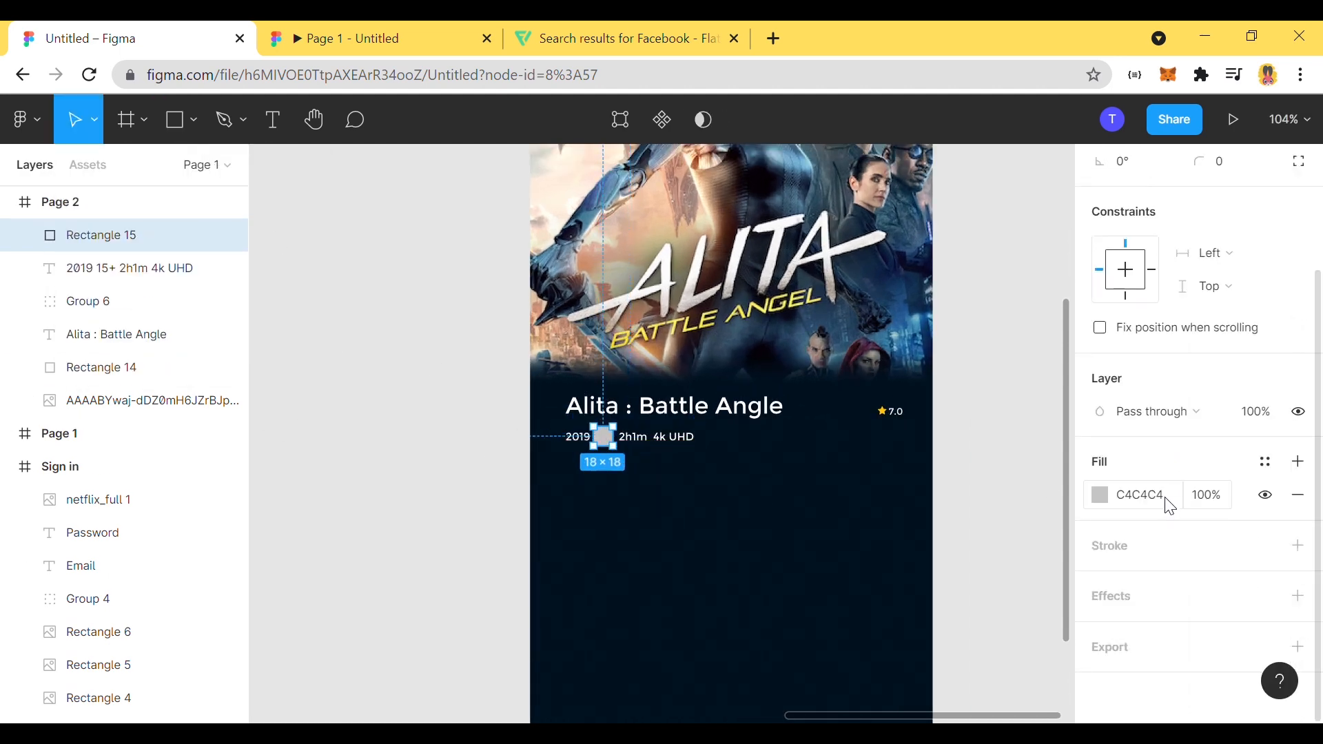
Step: Remove the fill of the rectangle around 15+ and give it a red B90020 stroke
{"action": "left_click", "coordinate": [1298, 495]}
{"action": "left_click", "coordinate": [1298, 545]}
{"action": "left_click", "coordinate": [1100, 582]}
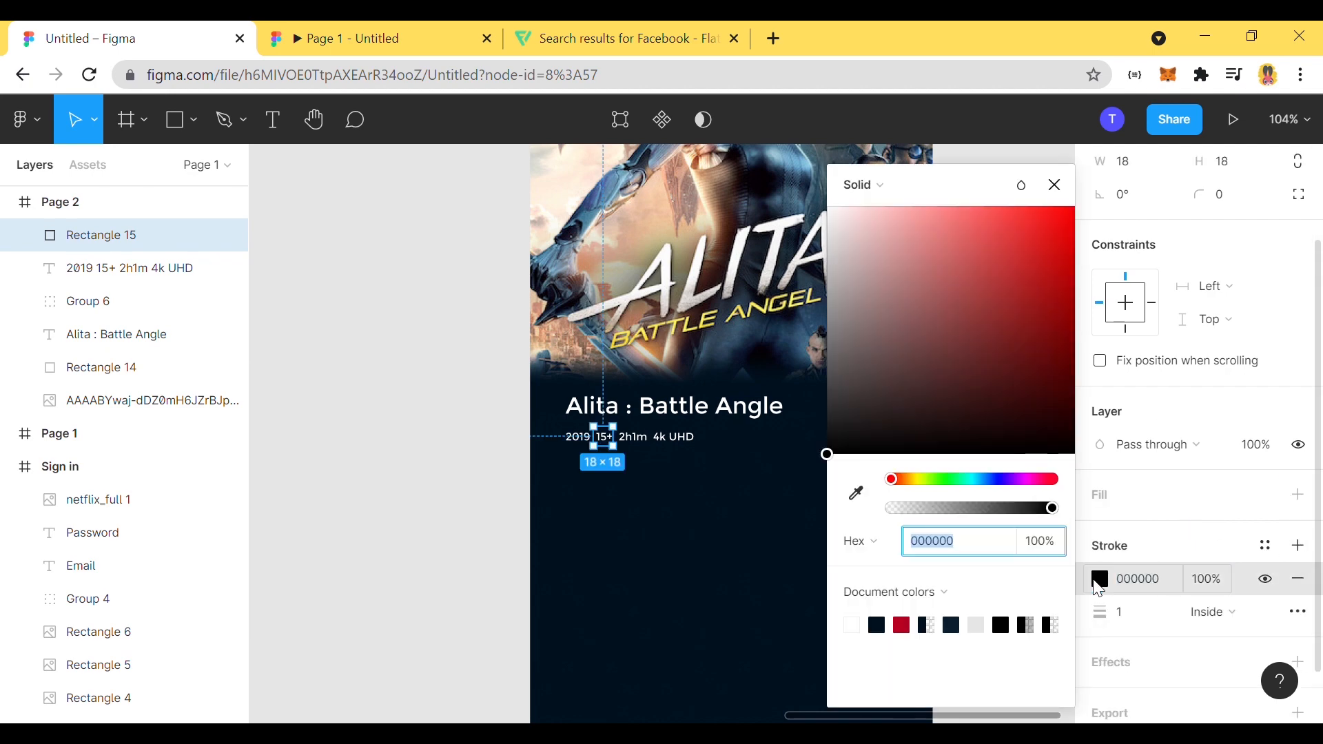
{"action": "left_click", "coordinate": [901, 625]}
{"action": "left_click", "coordinate": [1080, 227]}
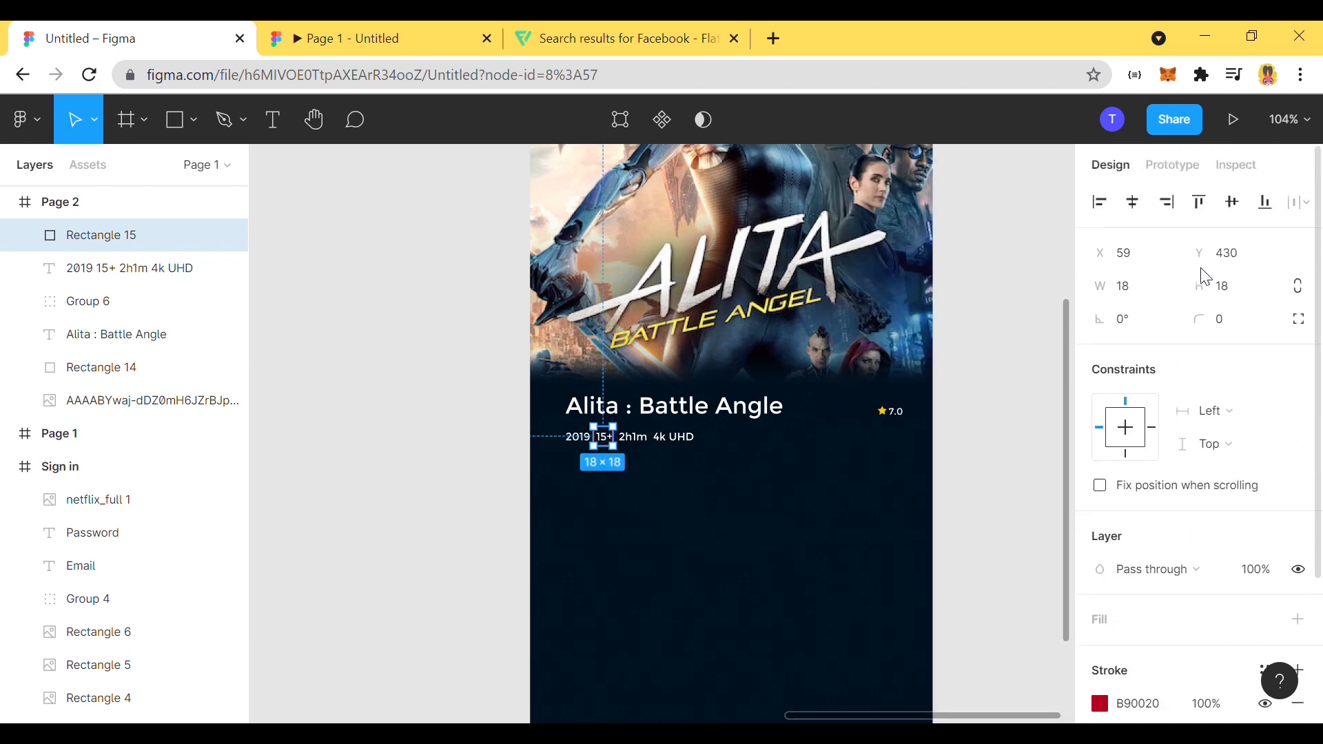
Step: Set the corner radius of the red outline box around 15+ to 4
{"action": "left_click", "coordinate": [1227, 318]}
{"action": "type", "text": "4"}
{"action": "left_click", "coordinate": [1022, 489]}
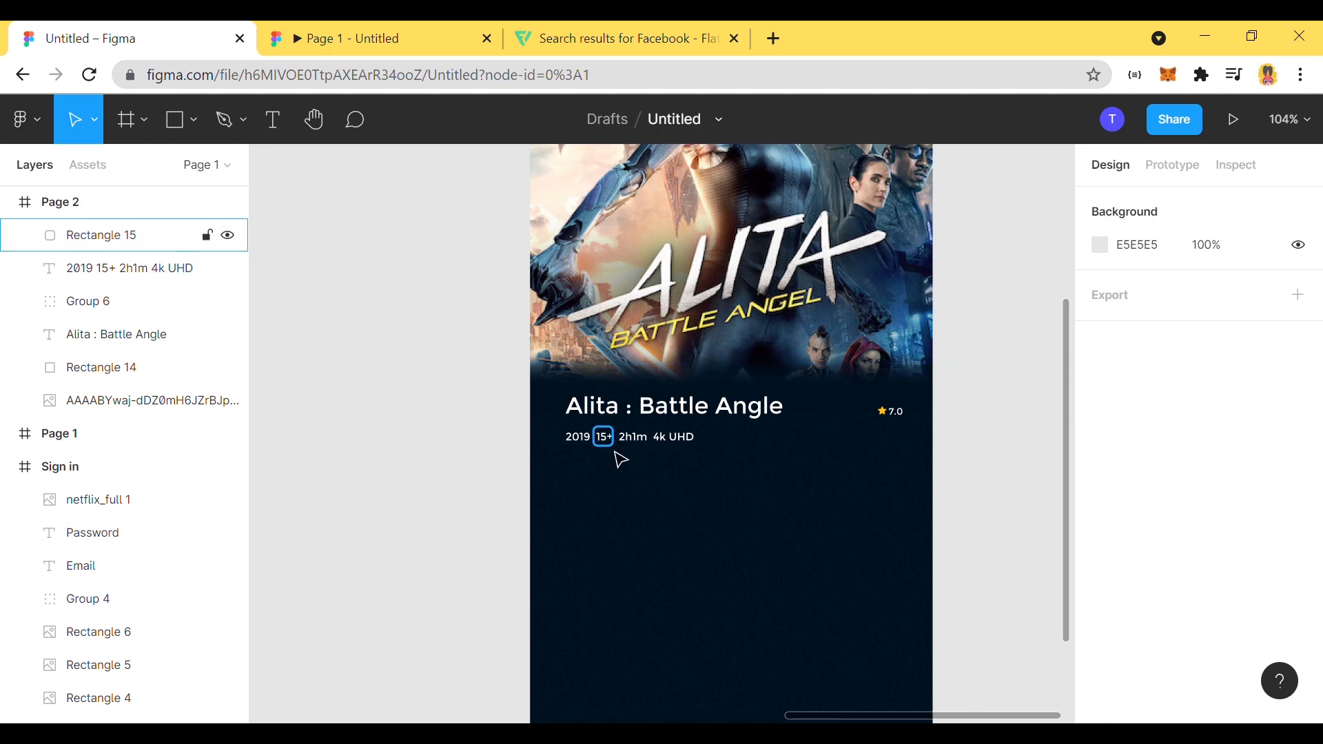
Step: Duplicate the red outline box onto the 4k UHD text and widen the copy to enclose the whole text
{"action": "mouse_move", "coordinate": [617, 453]}
{"action": "left_mouse_down", "text": "alt"}
{"action": "mouse_move", "coordinate": [679, 463]}
{"action": "mouse_move", "coordinate": [674, 448]}
{"action": "left_mouse_up", "text": "alt"}
{"action": "left_click", "coordinate": [827, 467]}
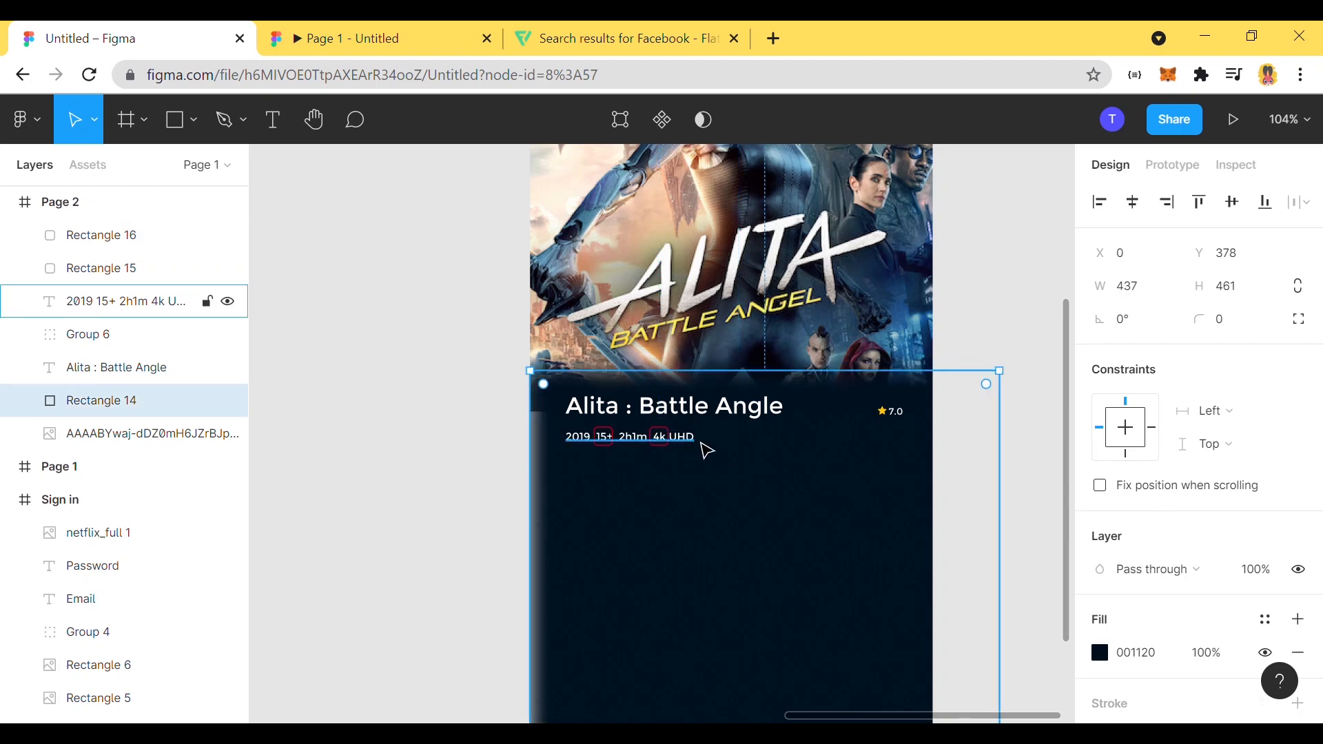
{"action": "scroll", "coordinate": [658, 458], "scroll_direction": "up", "scroll_amount": 5}
{"action": "scroll", "coordinate": [662, 461], "scroll_direction": "up", "scroll_amount": 3}
{"action": "left_click_drag", "start_coordinate": [703, 421], "coordinate": [759, 422]}
{"action": "left_click", "coordinate": [829, 467]}
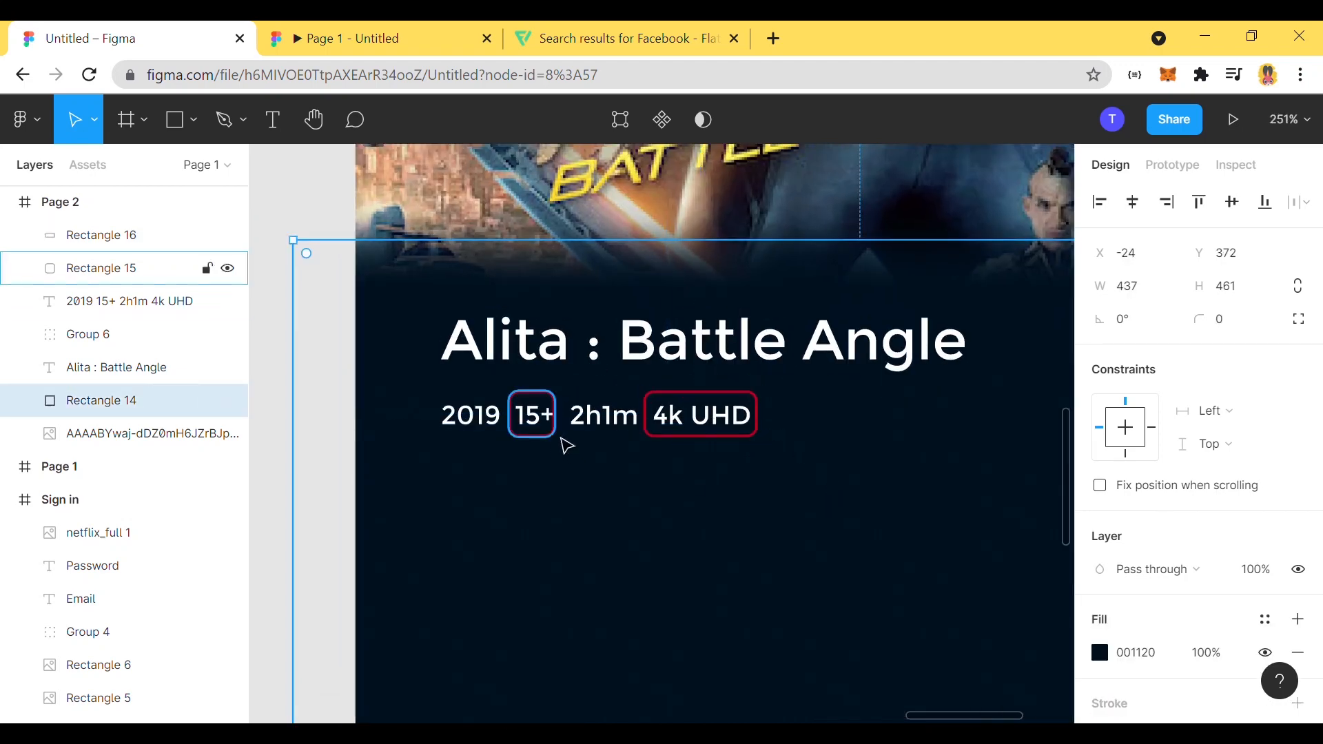
{"action": "left_click", "coordinate": [551, 432]}
{"action": "left_click", "coordinate": [672, 531]}
{"action": "scroll", "coordinate": [672, 531], "scroll_direction": "down", "scroll_amount": 1}
{"action": "scroll", "coordinate": [673, 531], "scroll_direction": "down", "scroll_amount": 5}
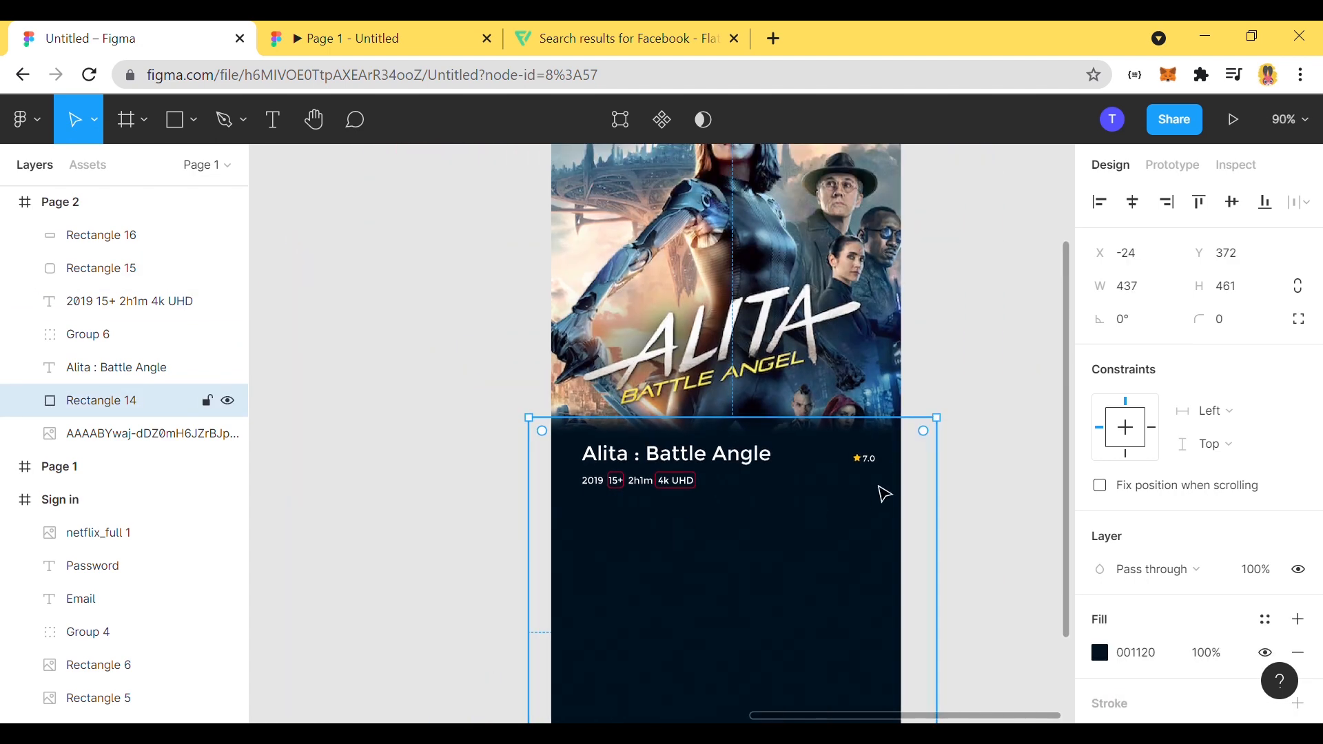
Step: Import the star, share and download icon images and place them on the empty canvas beside the movie screen
{"action": "left_click", "coordinate": [1004, 490]}
{"action": "scroll", "coordinate": [994, 498], "scroll_direction": "up", "scroll_amount": 1}
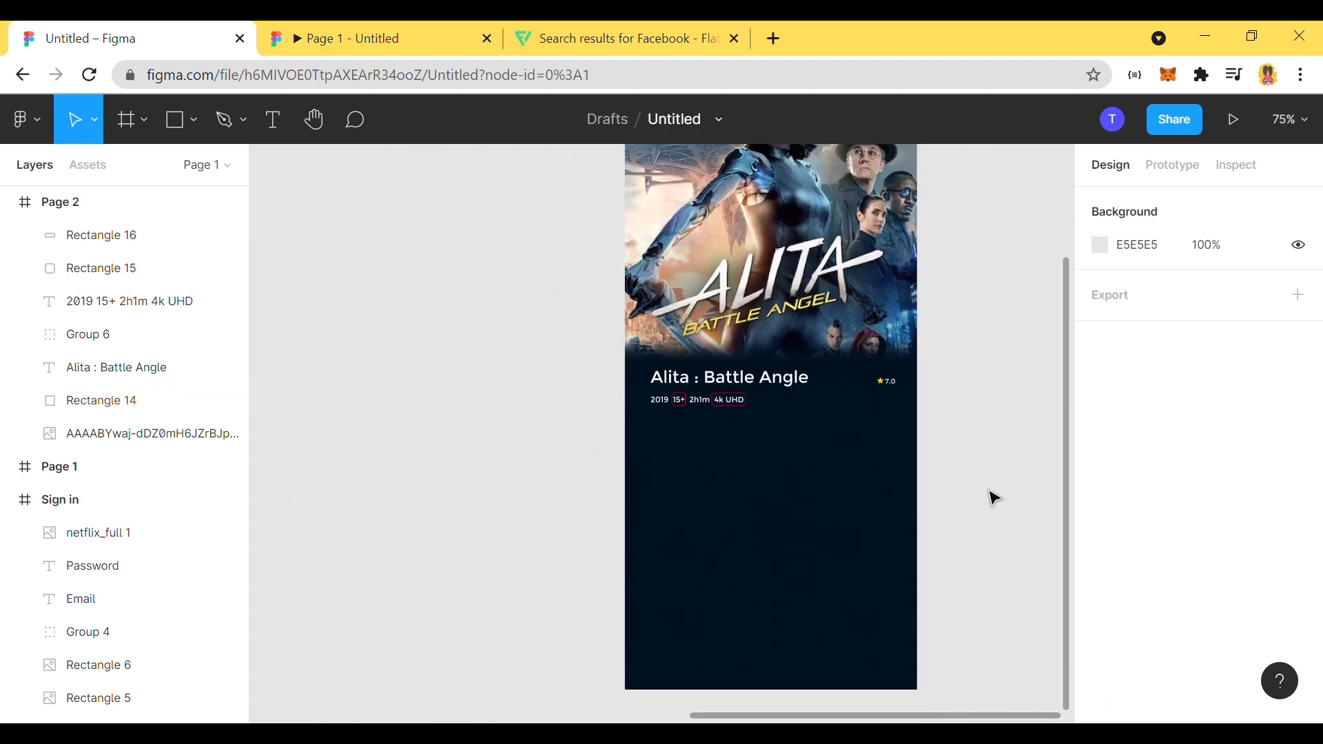
{"action": "scroll", "coordinate": [994, 498], "scroll_direction": "right", "scroll_amount": 3}
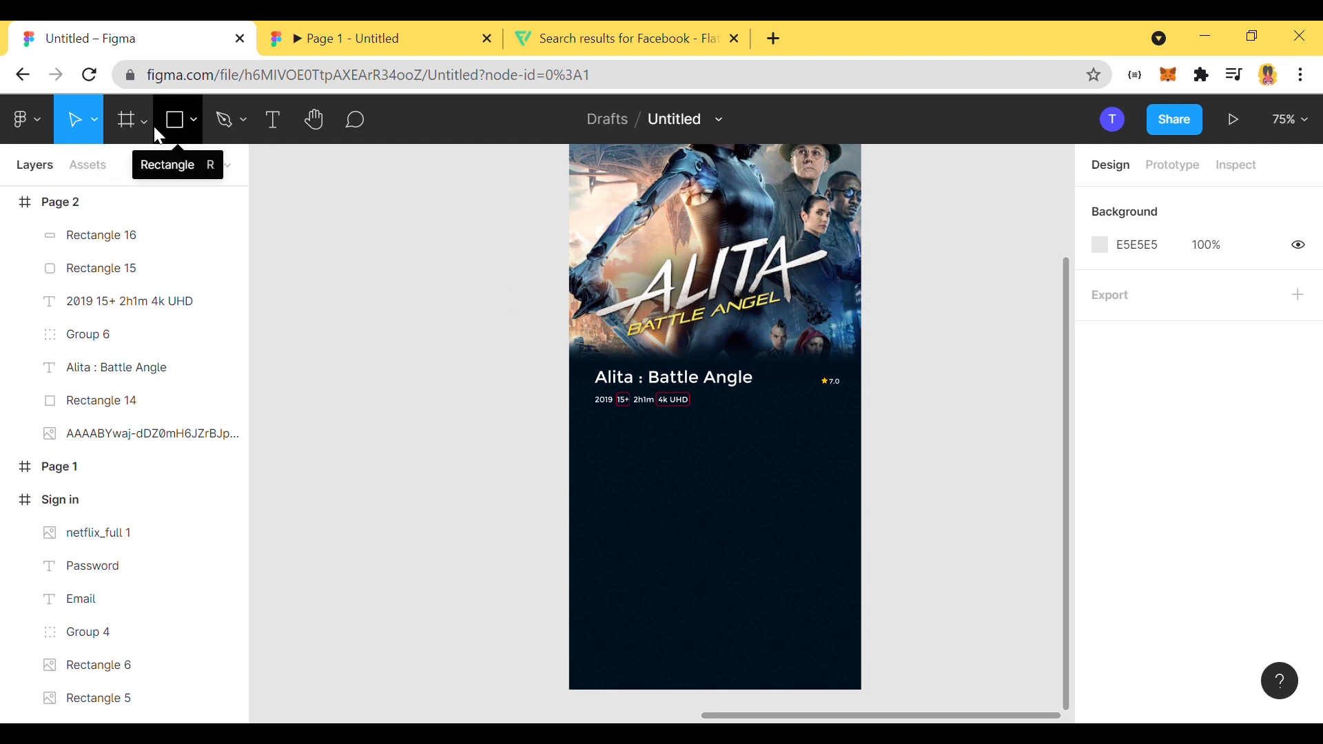
{"action": "left_click", "coordinate": [176, 121]}
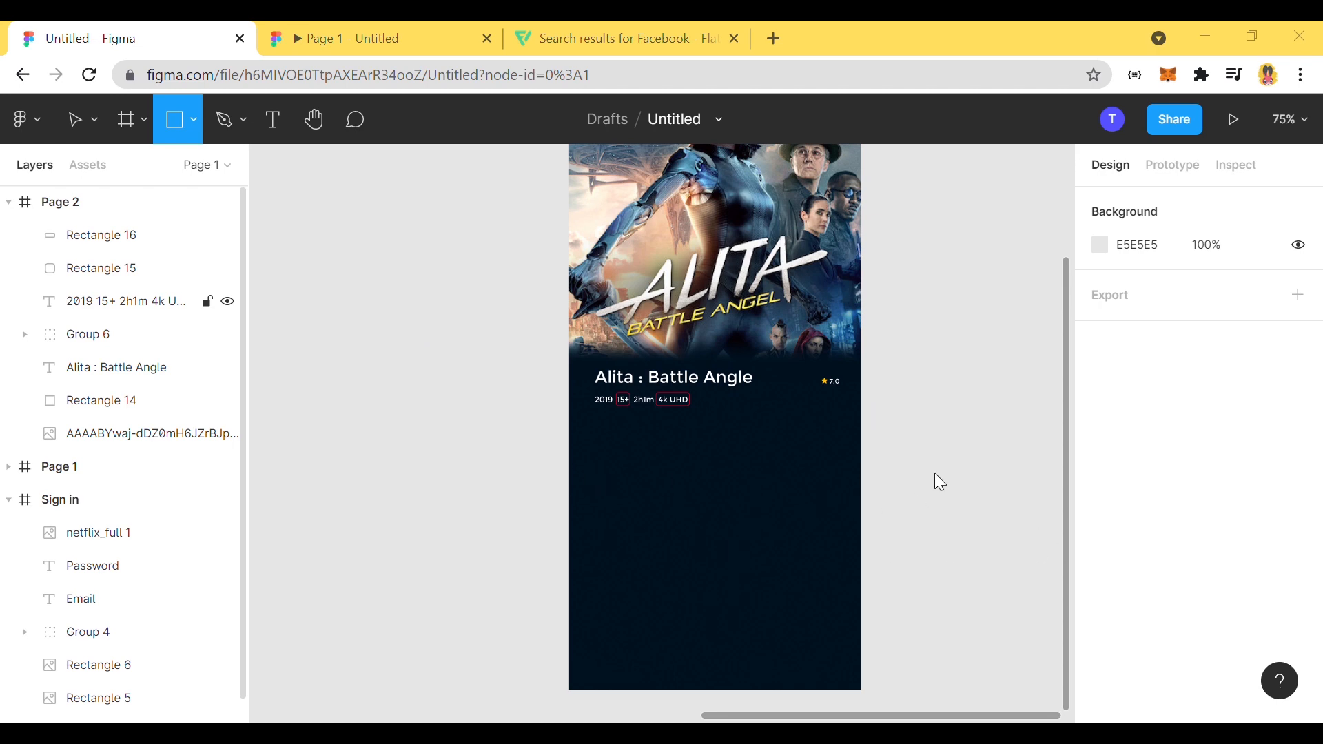
{"action": "left_click", "coordinate": [1105, 646]}
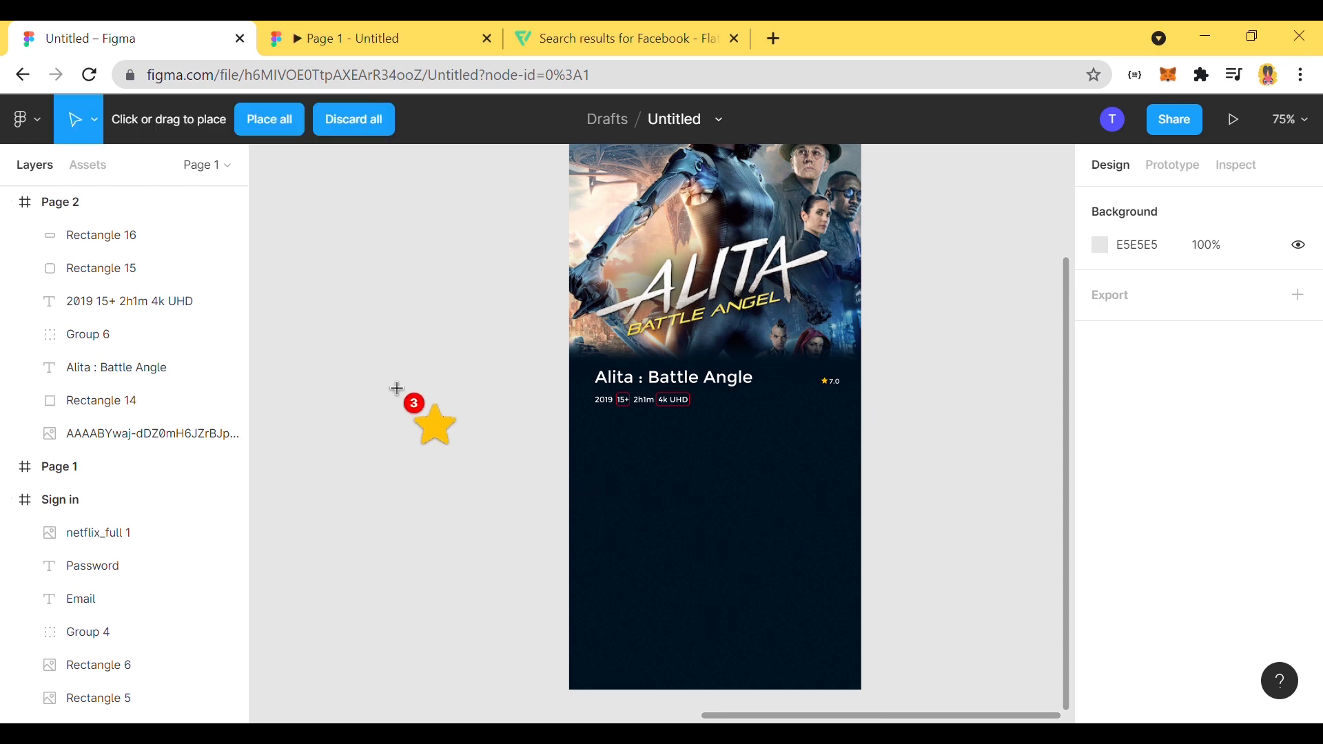
{"action": "triple_click", "coordinate": [383, 374]}
{"action": "left_click_drag", "start_coordinate": [389, 381], "coordinate": [354, 354]}
{"action": "key", "text": "Escape"}
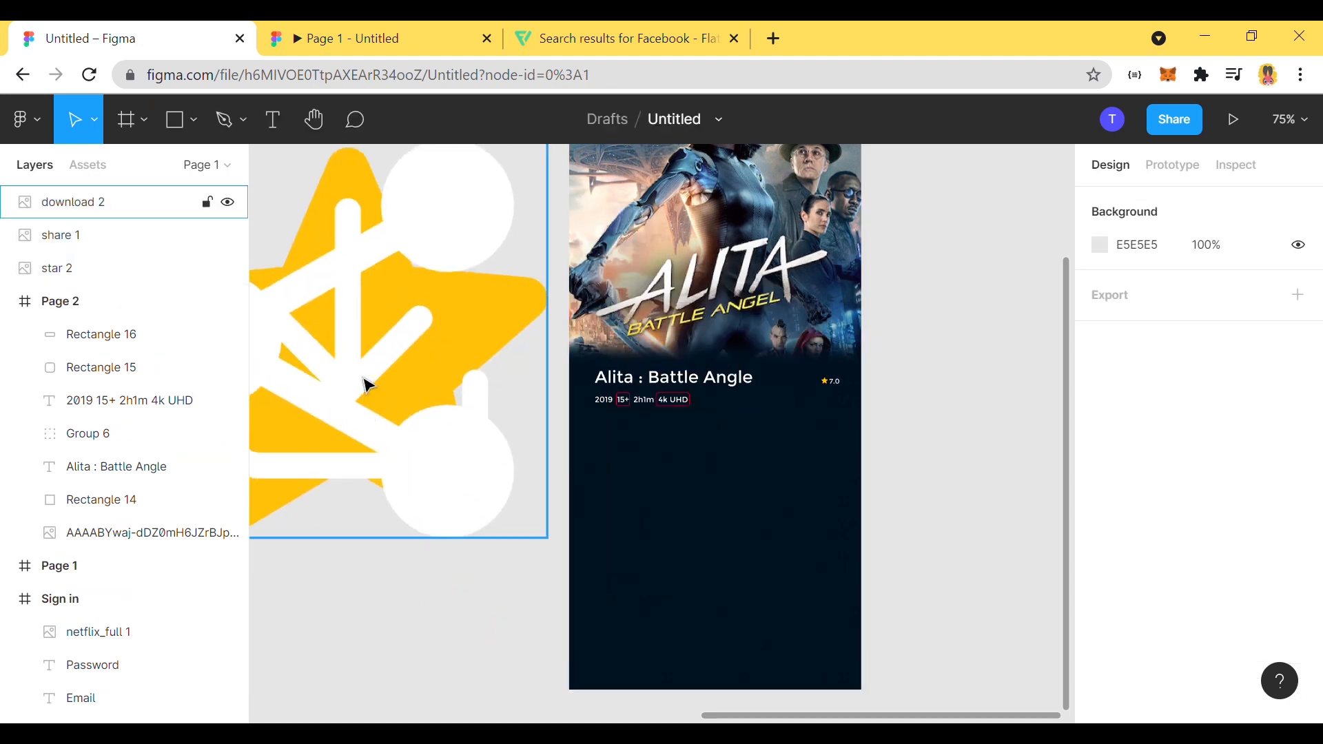
Step: Place the download icon below the details line at about X 48, Y 468 and set its width to 30
{"action": "left_click", "coordinate": [376, 414]}
{"action": "left_click_drag", "start_coordinate": [441, 493], "coordinate": [758, 608]}
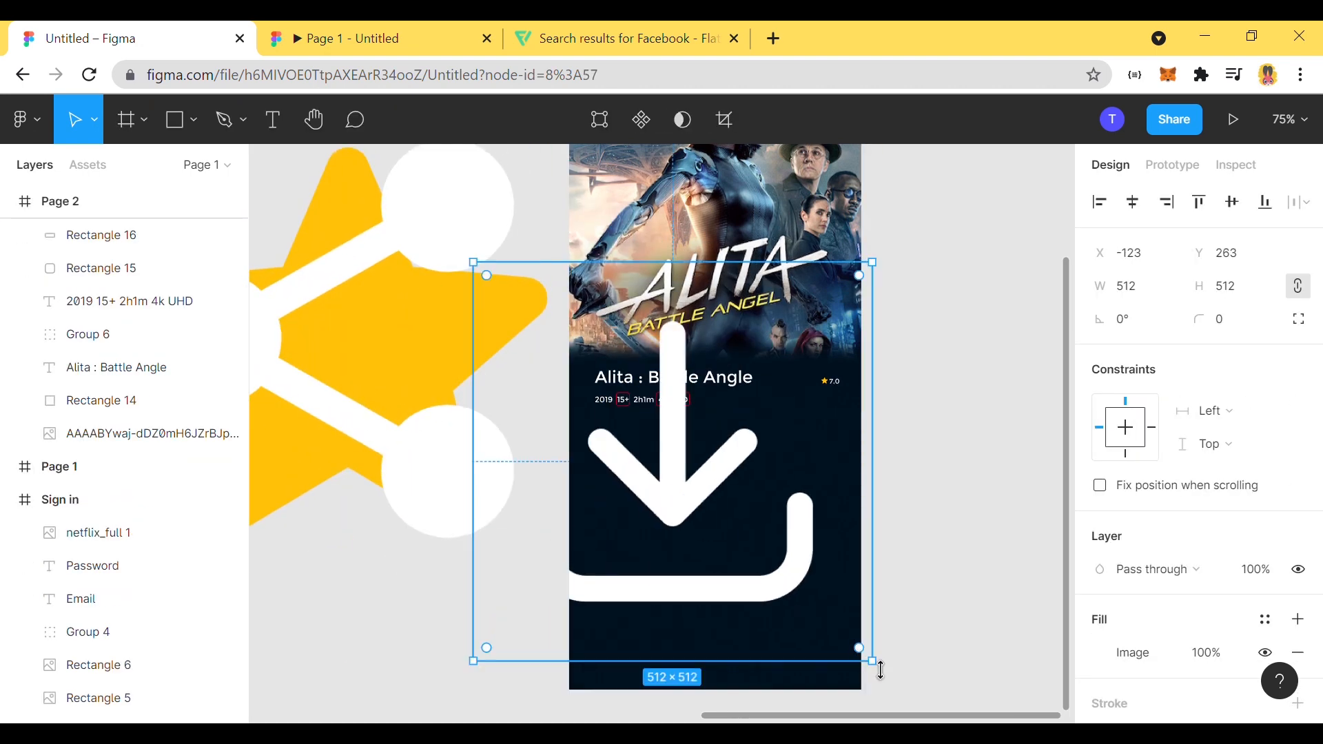
{"action": "left_click_drag", "start_coordinate": [871, 663], "coordinate": [654, 458]}
{"action": "scroll", "coordinate": [674, 482], "scroll_direction": "up", "scroll_amount": 3}
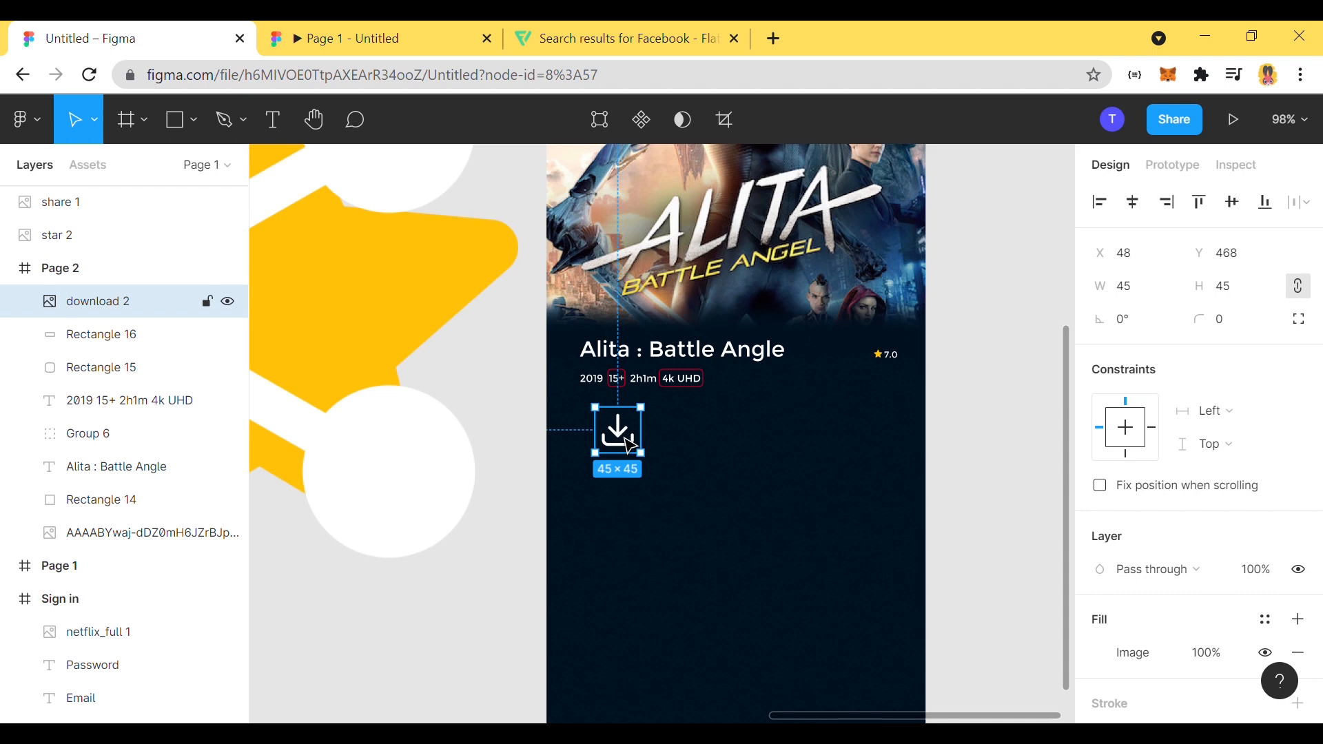
{"action": "left_click", "coordinate": [1125, 286]}
{"action": "type", "text": "30"}
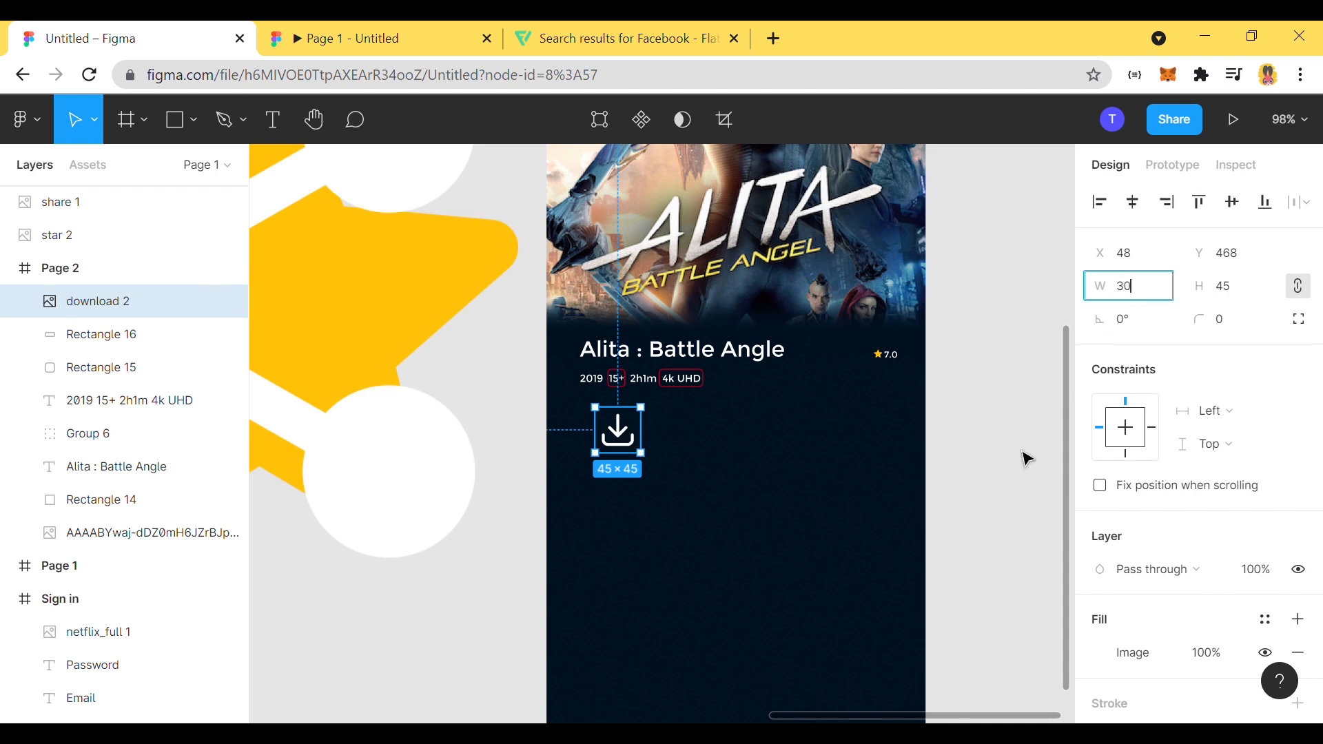
{"action": "left_click", "coordinate": [1025, 458]}
Step: Resize the share icon to 30 × 30 and place it level with the download icon at about X 294, Y 468
{"action": "left_click", "coordinate": [374, 463]}
{"action": "left_click_drag", "start_coordinate": [375, 463], "coordinate": [782, 571]}
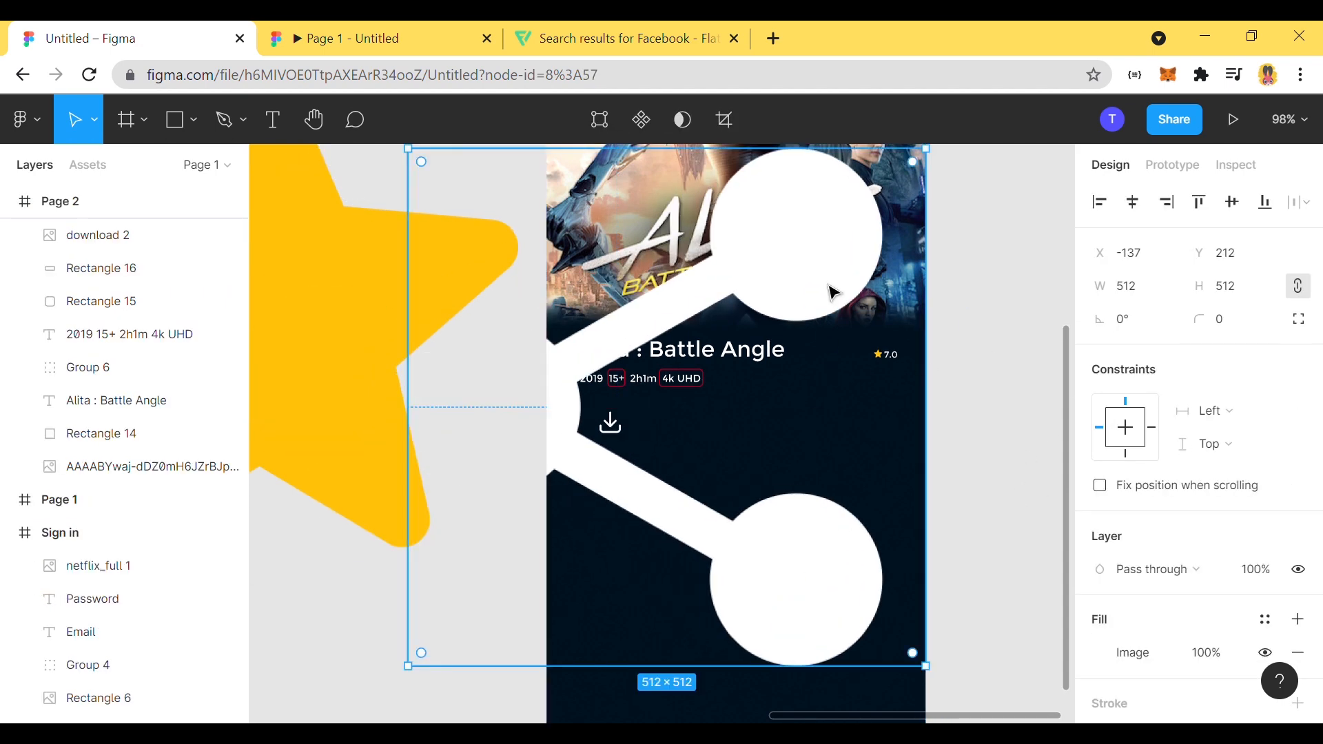
{"action": "left_click_drag", "start_coordinate": [932, 677], "coordinate": [862, 592]}
{"action": "left_click", "coordinate": [1129, 286]}
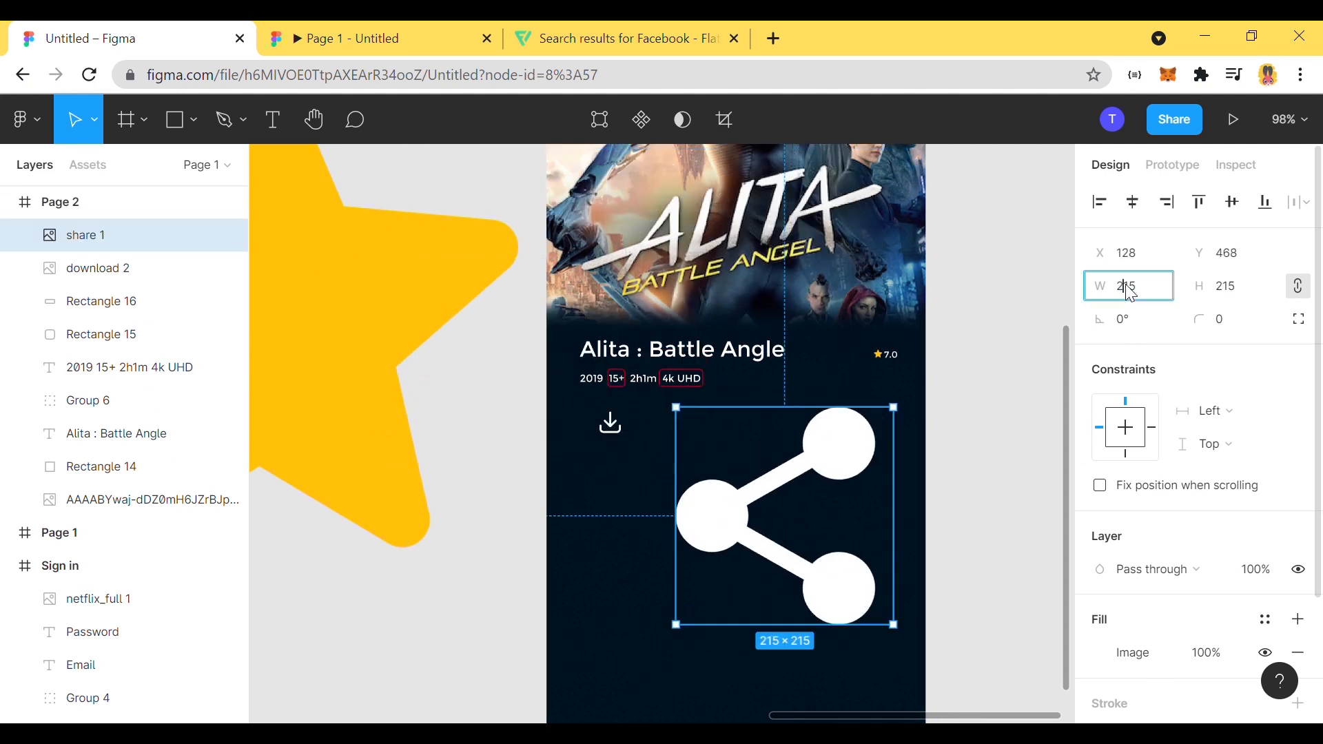
{"action": "type", "text": "30"}
{"action": "left_click", "coordinate": [800, 470]}
{"action": "left_click_drag", "start_coordinate": [688, 419], "coordinate": [856, 422]}
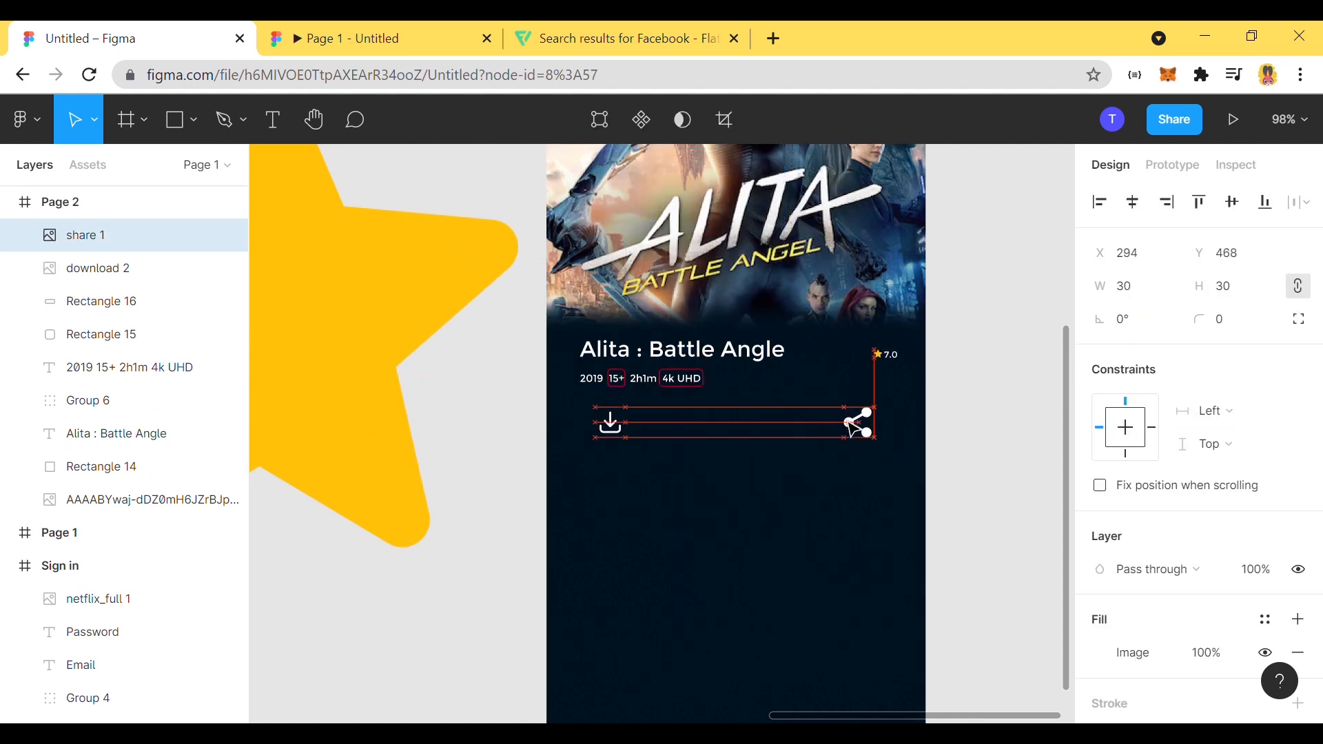
Step: Resize the large star image to 30 × 30 and place it midway between the download and share icons, at X 171, Y 468
{"action": "double_click", "coordinate": [381, 373]}
{"action": "left_click", "coordinate": [1051, 227]}
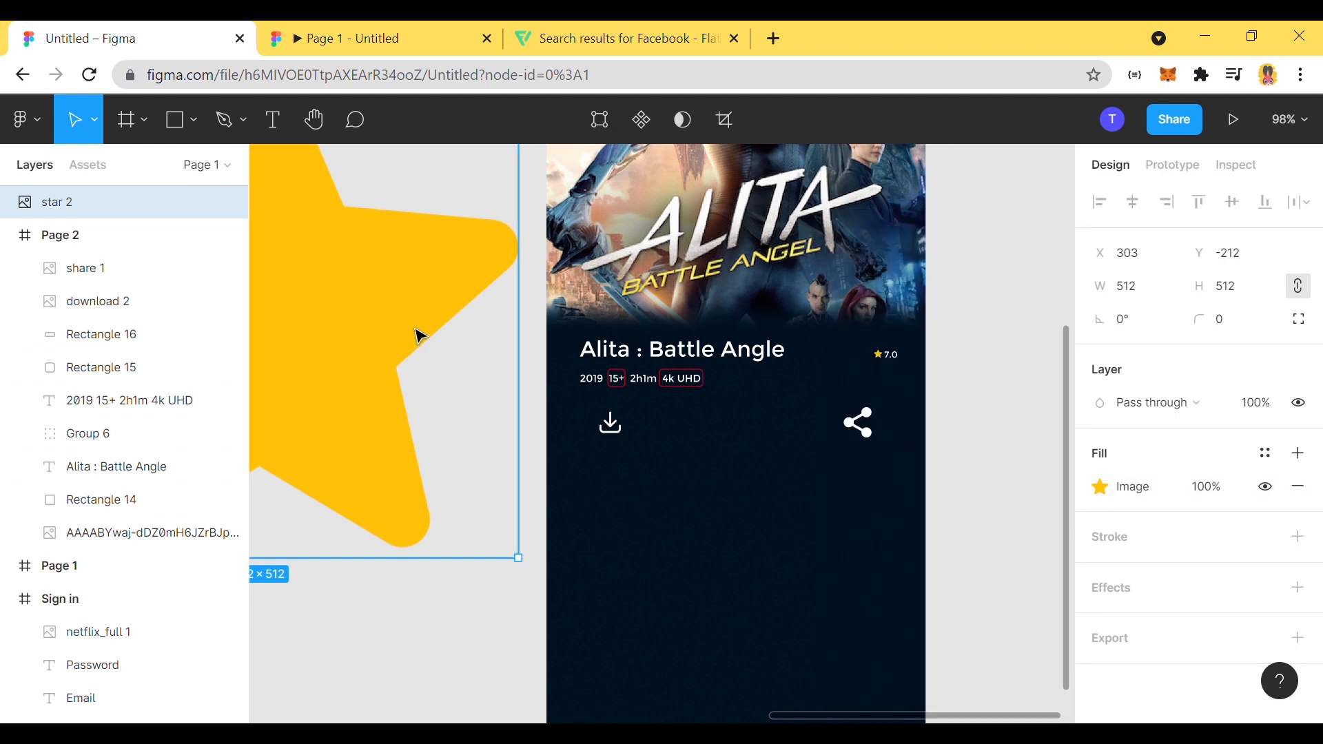
{"action": "left_click_drag", "start_coordinate": [422, 333], "coordinate": [580, 303]}
{"action": "left_click_drag", "start_coordinate": [481, 203], "coordinate": [758, 506]}
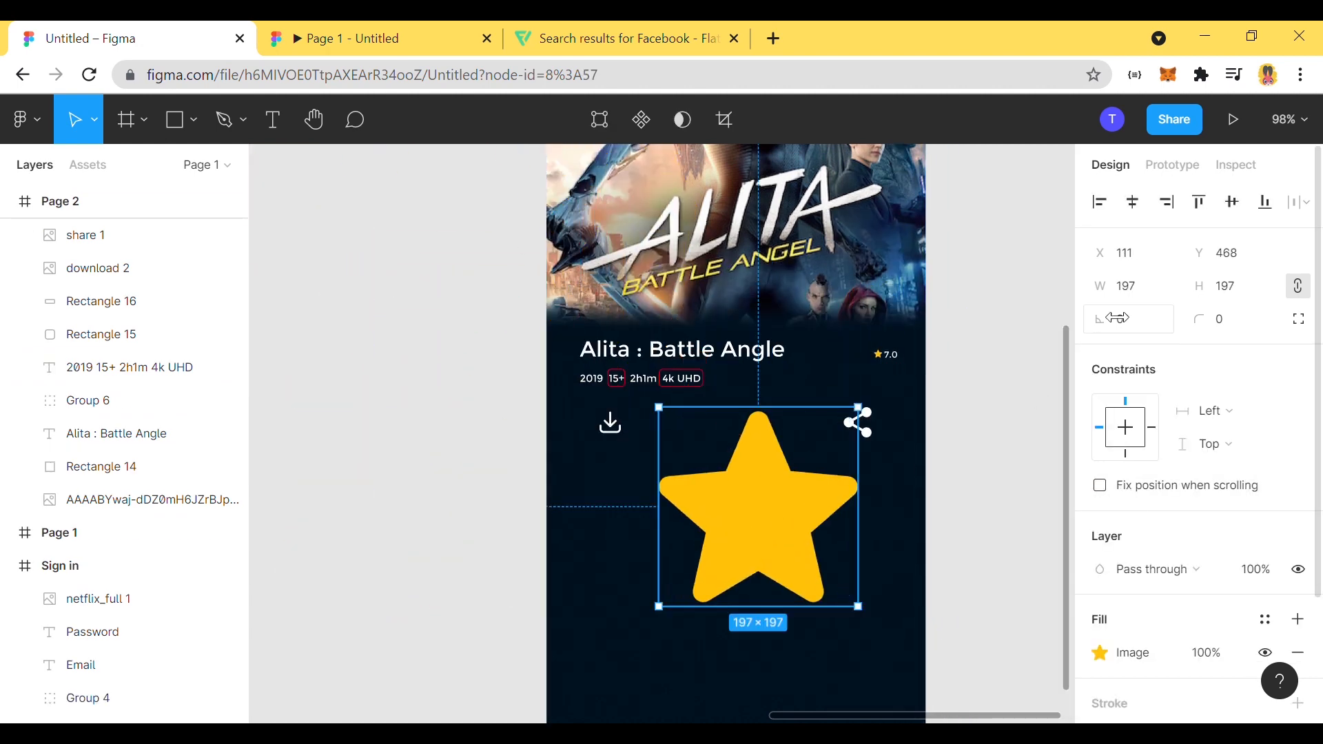
{"action": "left_click", "coordinate": [1130, 295]}
{"action": "type", "text": "30"}
{"action": "left_click", "coordinate": [1004, 437]}
{"action": "left_click_drag", "start_coordinate": [682, 443], "coordinate": [746, 436]}
{"action": "left_click", "coordinate": [992, 475]}
{"action": "key", "text": "ctrl+z"}
{"action": "left_click", "coordinate": [998, 466]}
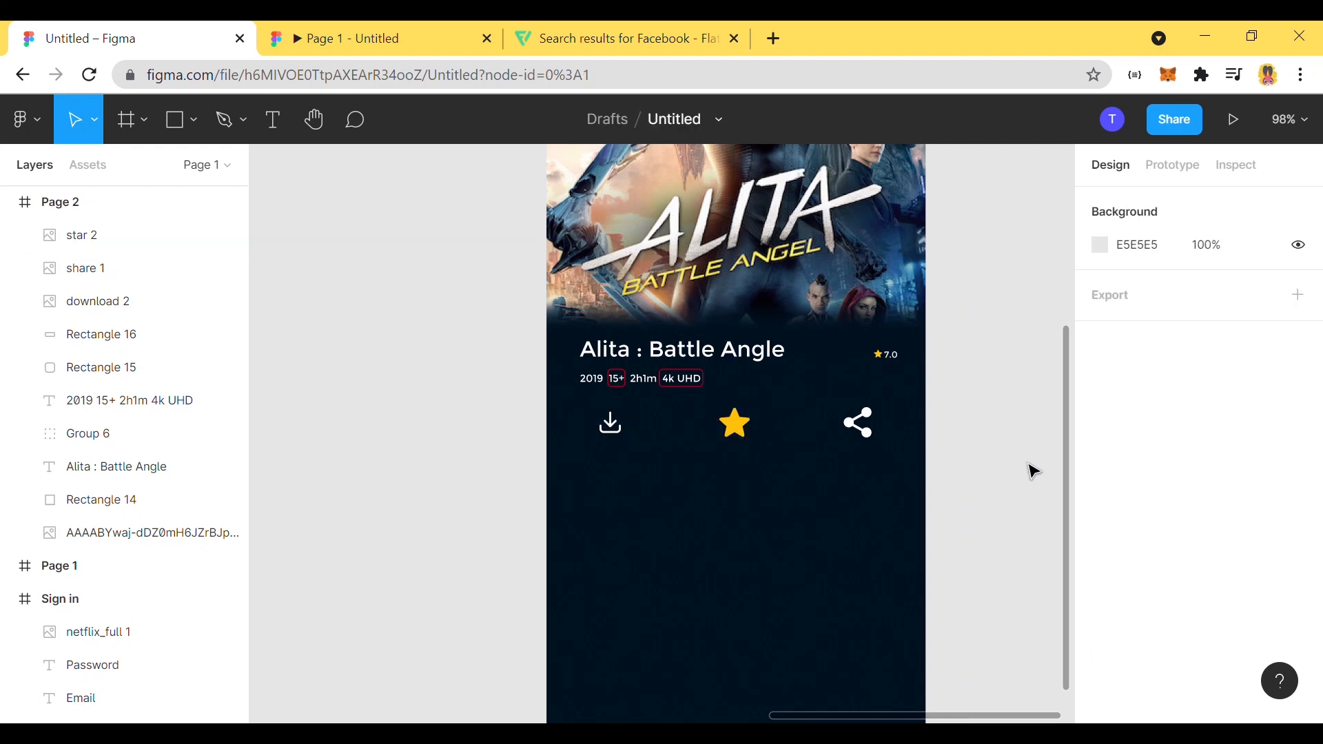
Step: Add the text "Download" a little below the download icon, at about X 51, Y 530
{"action": "scroll", "coordinate": [1031, 496], "scroll_direction": "up", "scroll_amount": 1}
{"action": "scroll", "coordinate": [1031, 525], "scroll_direction": "down", "scroll_amount": 1}
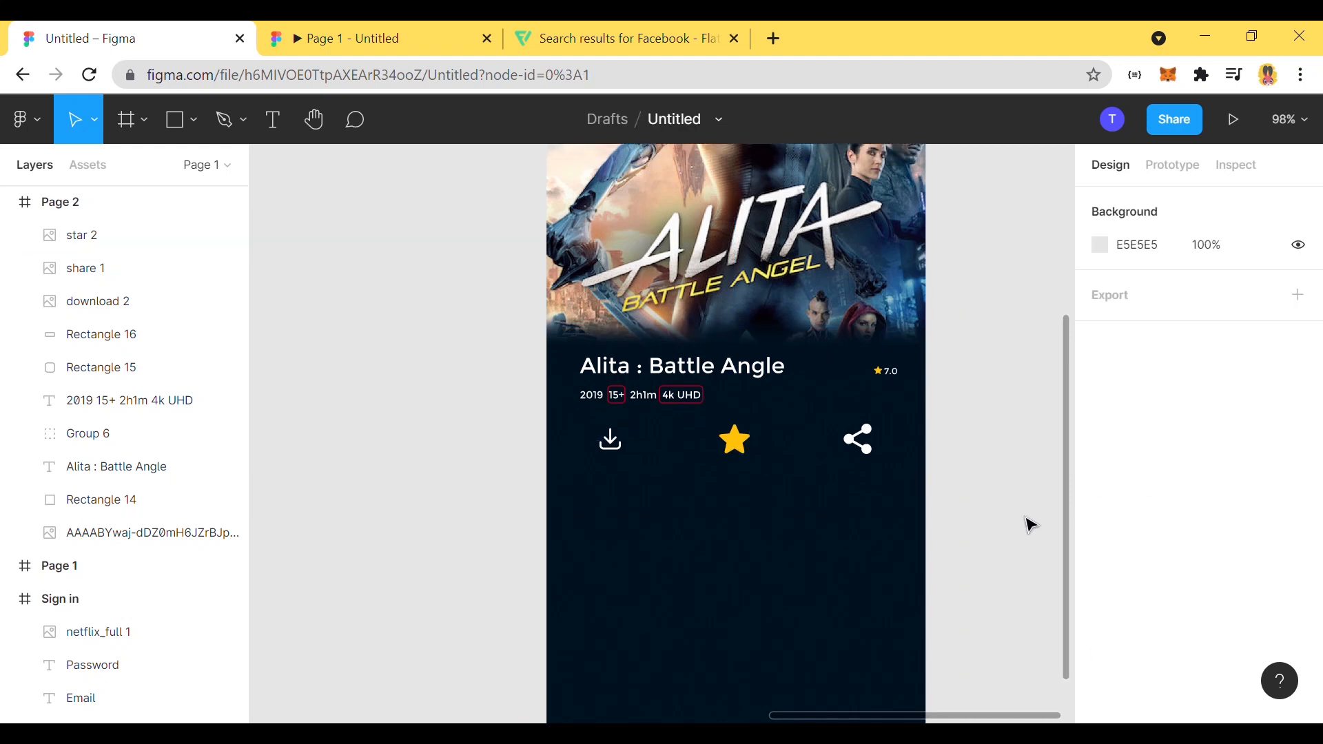
{"action": "left_click", "coordinate": [609, 444]}
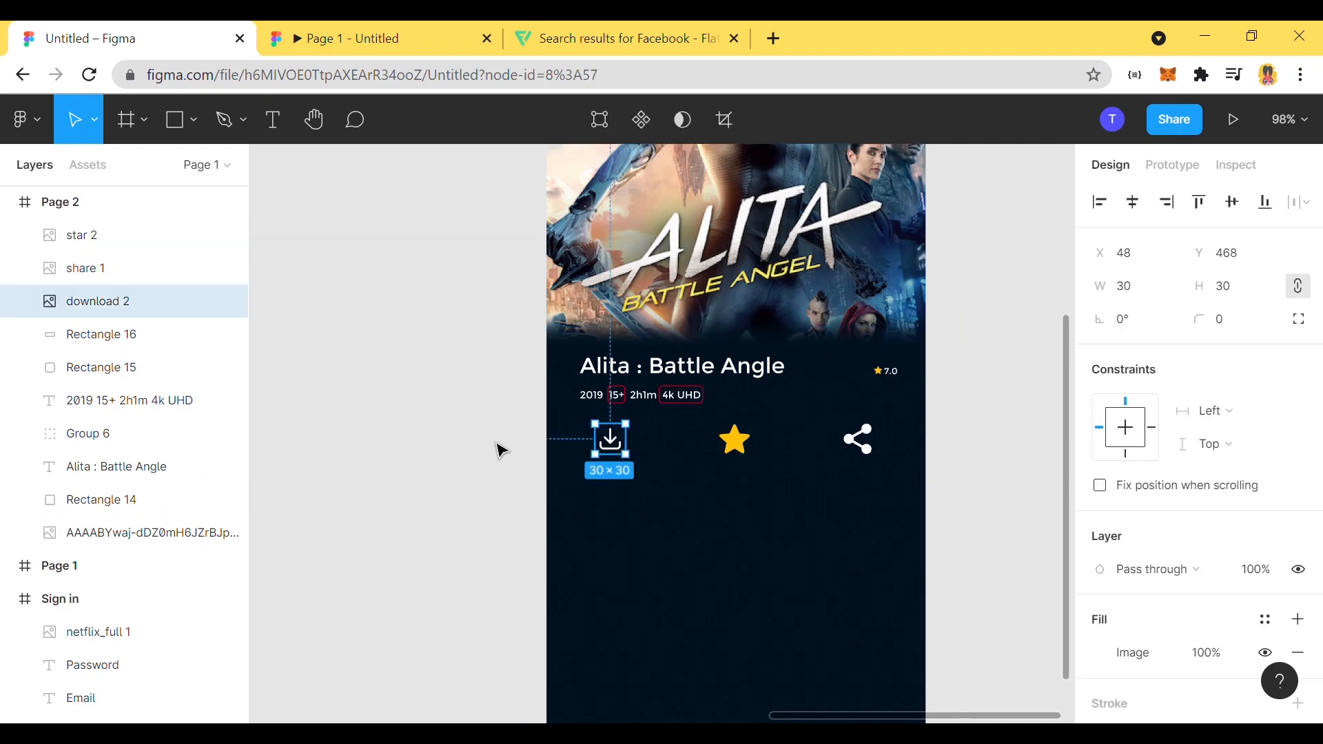
{"action": "left_click", "coordinate": [501, 450]}
{"action": "left_click", "coordinate": [273, 119]}
{"action": "left_click", "coordinate": [598, 499]}
{"action": "type", "text": "Do"}
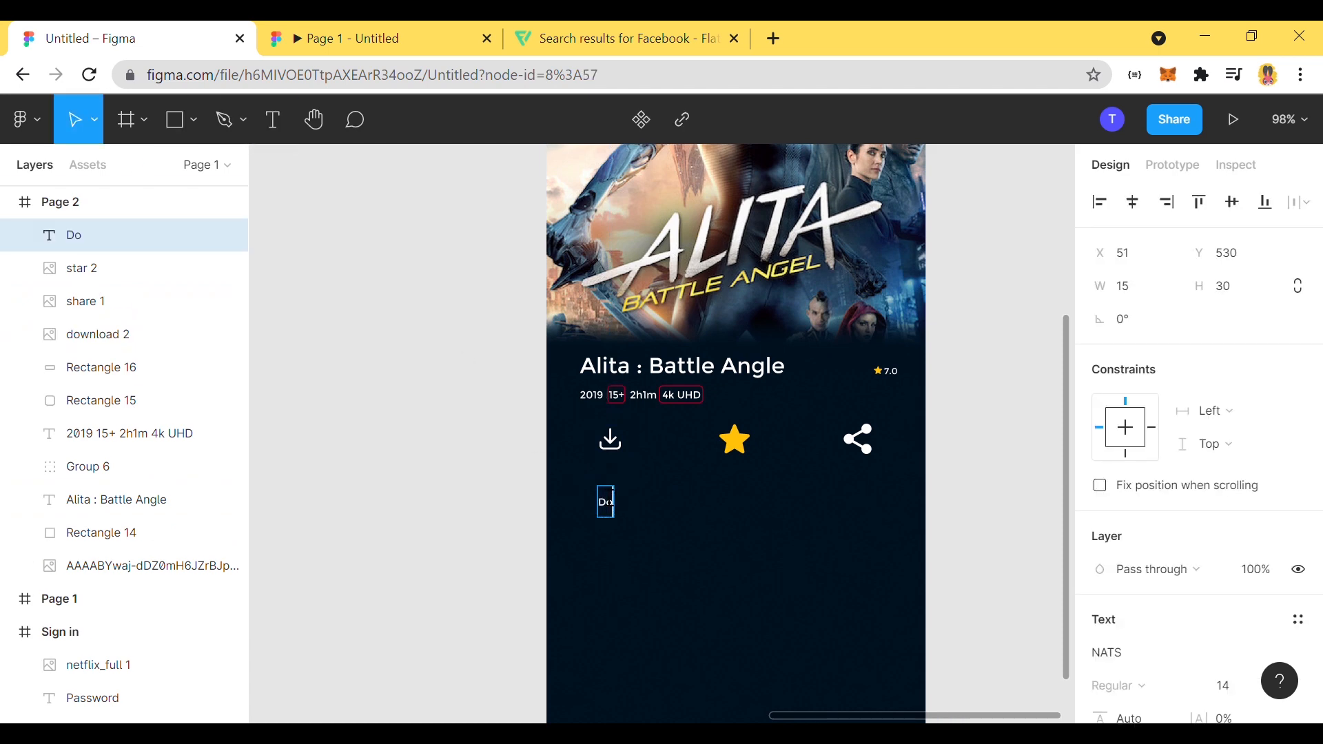
{"action": "type", "text": "wnload"}
{"action": "key", "text": "Escape"}
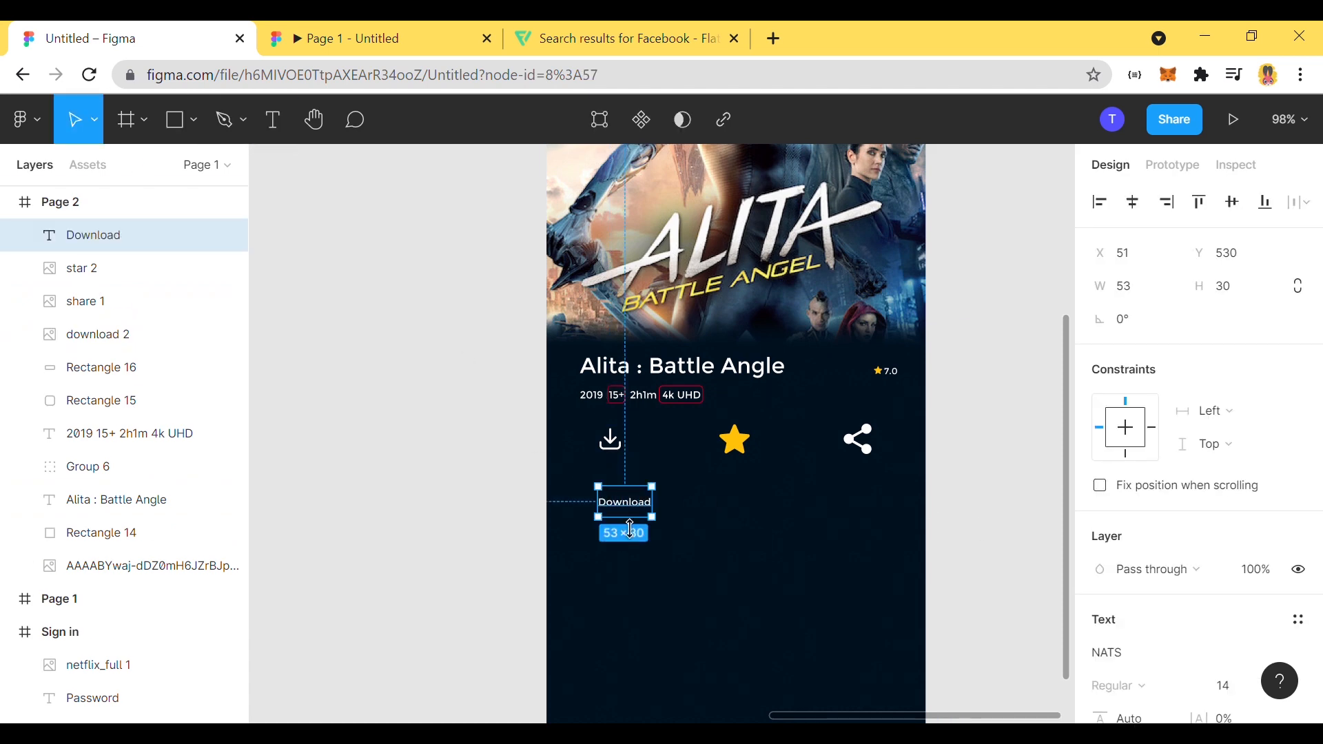
Step: Move the Download label directly under its icon and duplicate it under the star at about X 159, Y 492
{"action": "left_click_drag", "start_coordinate": [630, 513], "coordinate": [747, 482]}
{"action": "left_click", "coordinate": [667, 514]}
{"action": "left_click", "coordinate": [620, 473]}
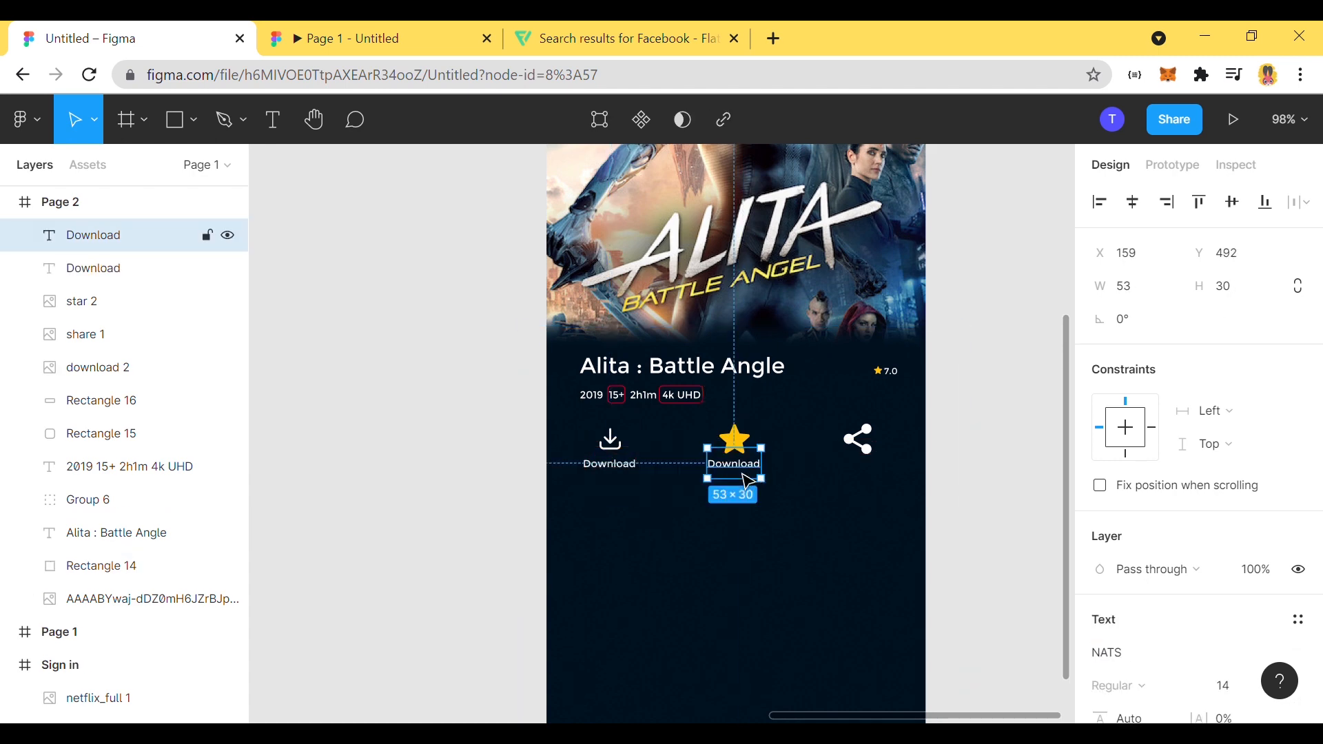
Step: Change the text of the copied label under the star to "Rate"
{"action": "key", "text": "Return"}
{"action": "type", "text": "RAt"}
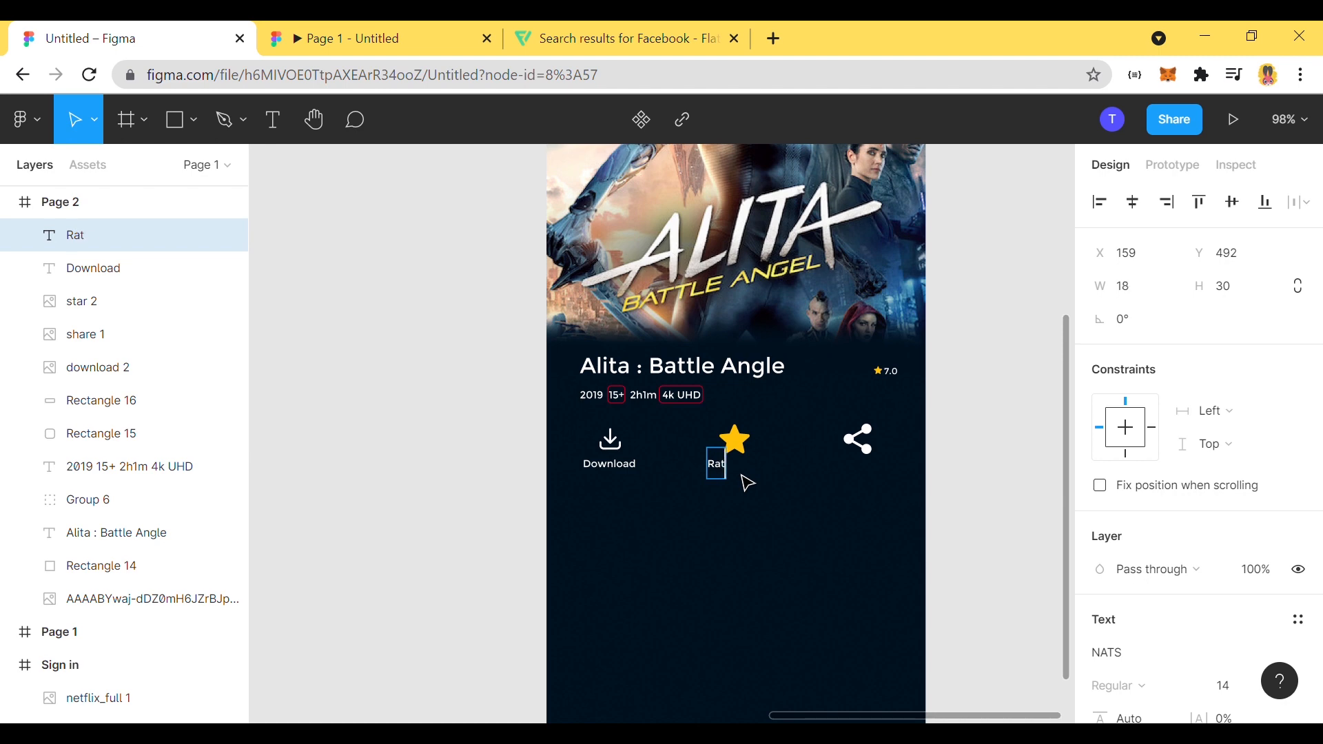
{"action": "type", "text": "e"}
{"action": "key", "text": "Escape"}
{"action": "left_click", "coordinate": [998, 493]}
Step: Centre the Rate label under the star and shift the Rate and Download labels slightly down, to about Y 498
{"action": "left_click_drag", "start_coordinate": [730, 472], "coordinate": [746, 486]}
{"action": "left_click", "coordinate": [611, 475], "text": "shift"}
{"action": "left_click", "coordinate": [809, 517]}
{"action": "left_click", "coordinate": [746, 481]}
{"action": "left_click", "coordinate": [841, 510]}
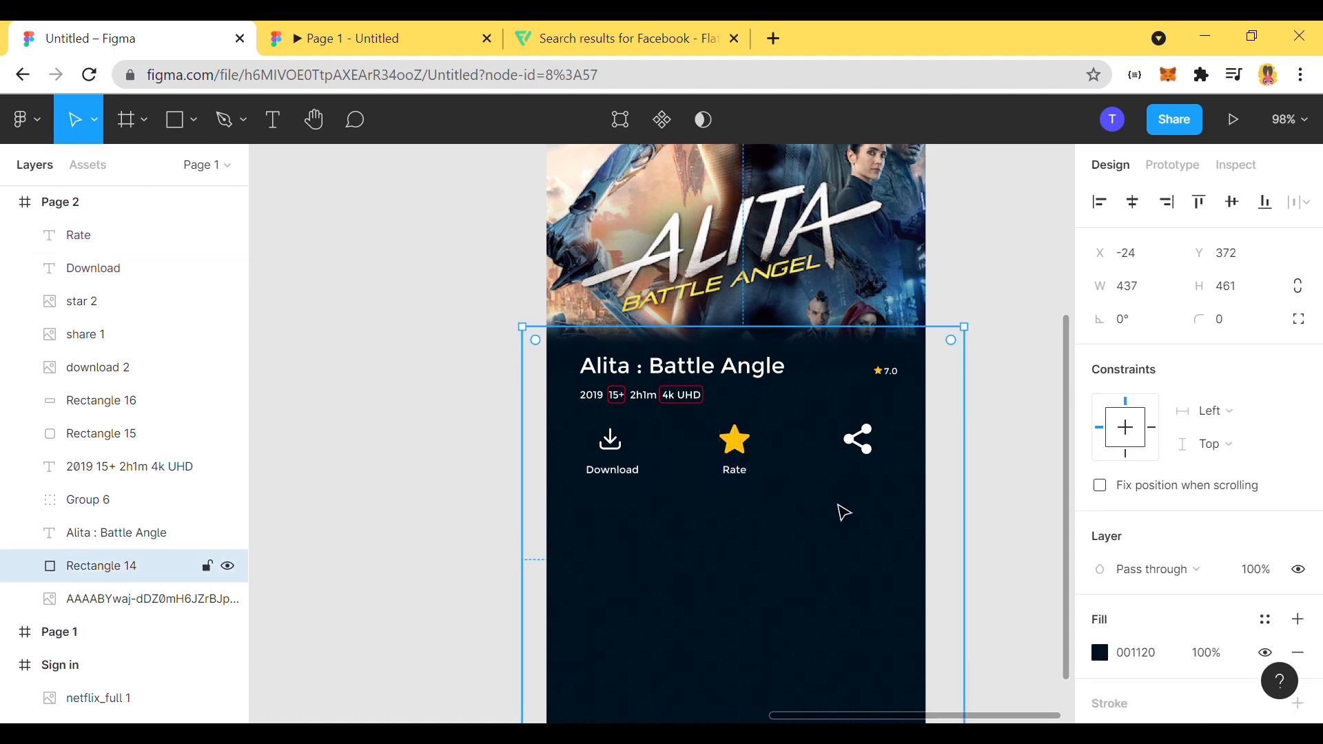
Step: Duplicate the Download label to make a "Share" label centred under the share icon
{"action": "left_click", "coordinate": [612, 470]}
{"action": "key", "text": "ctrl+c"}
{"action": "key", "text": "ctrl+v"}
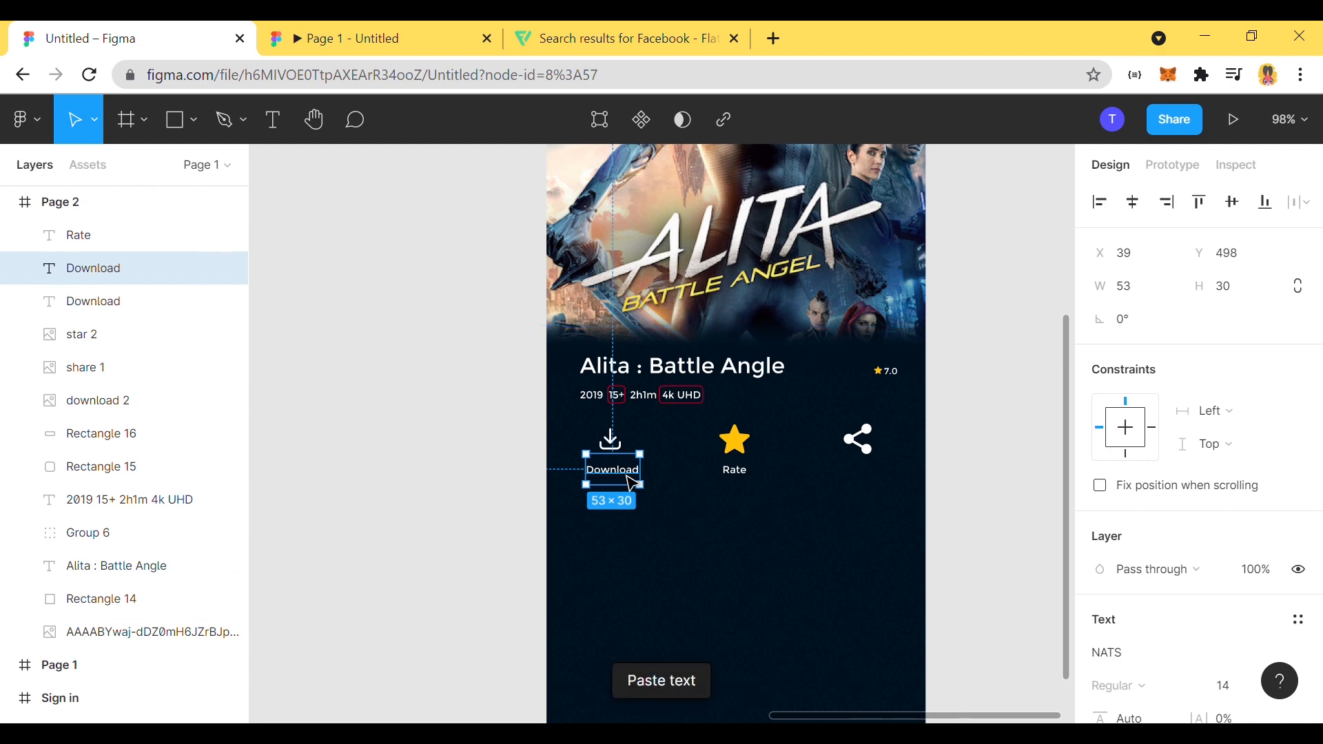
{"action": "left_click_drag", "start_coordinate": [631, 475], "coordinate": [877, 485]}
{"action": "double_click", "coordinate": [874, 480]}
{"action": "type", "text": "Share"}
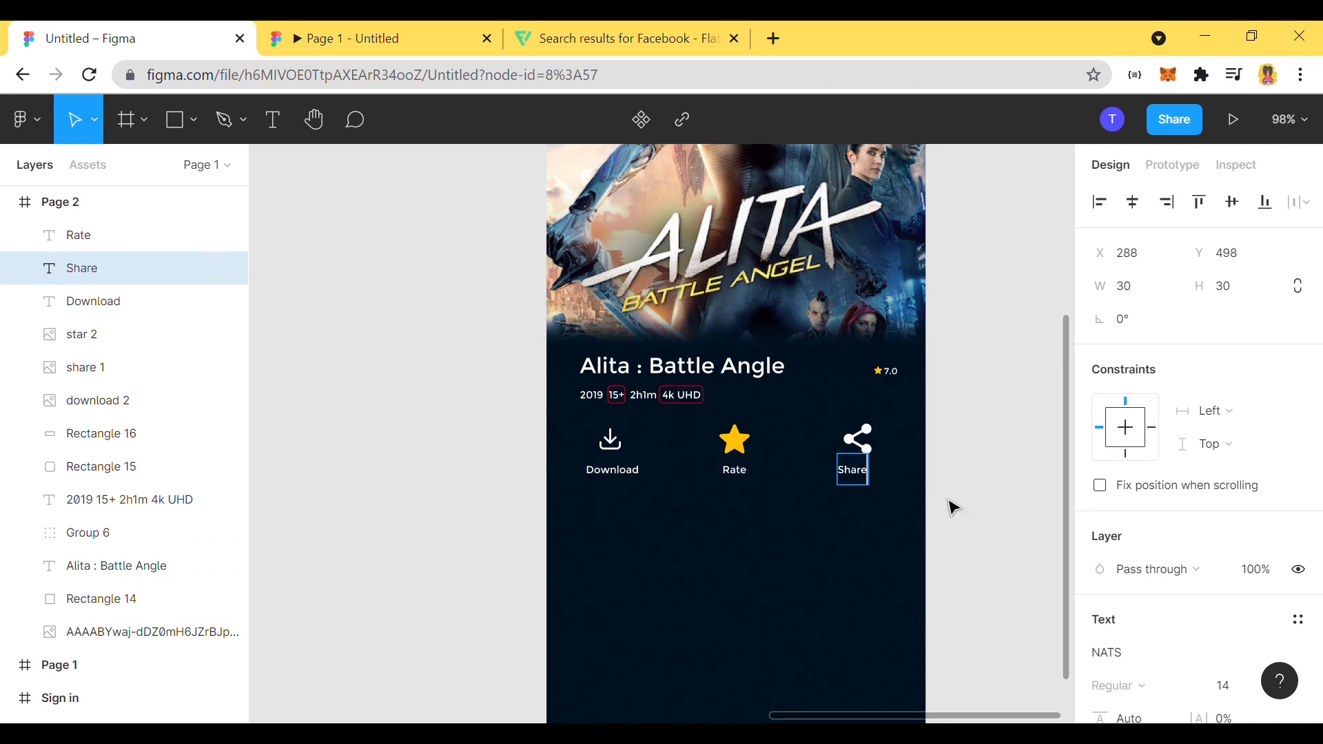
{"action": "key", "text": "Escape"}
{"action": "key", "text": "Escape"}
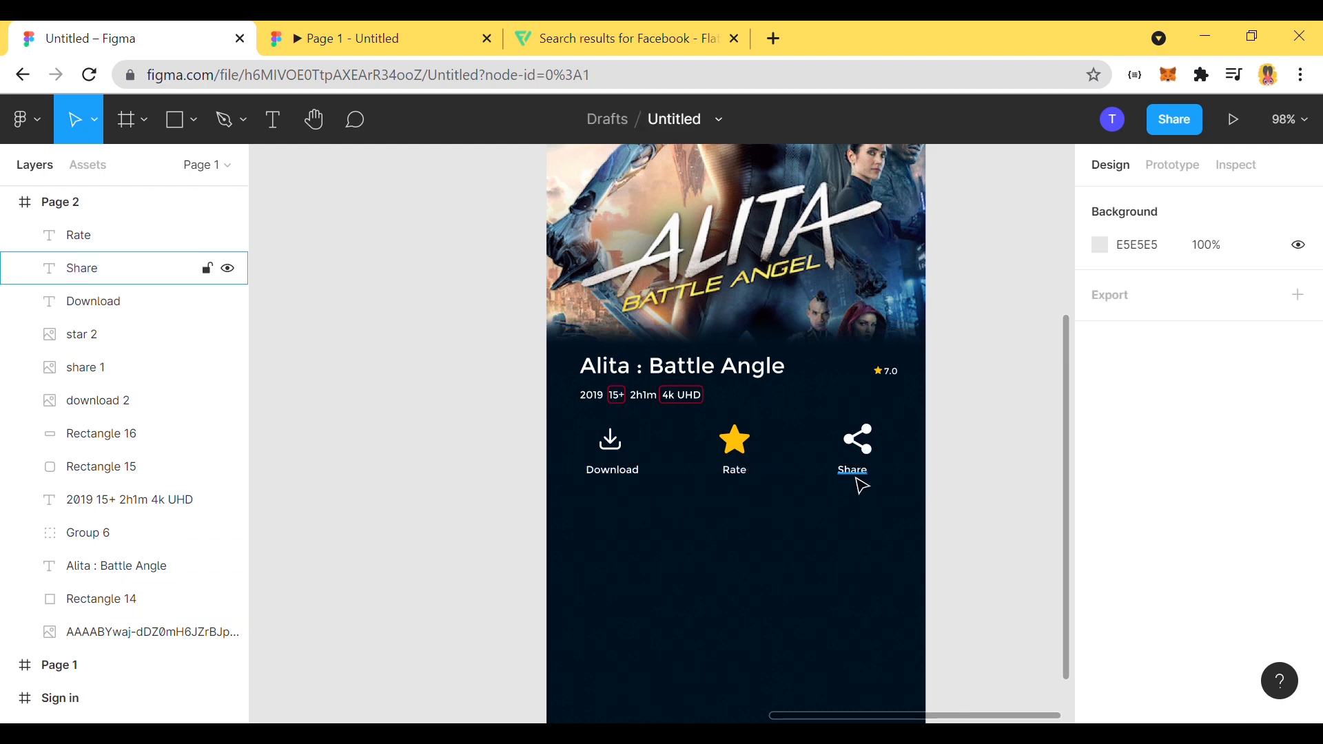
{"action": "left_click_drag", "start_coordinate": [859, 481], "coordinate": [871, 480]}
{"action": "left_click", "coordinate": [963, 476]}
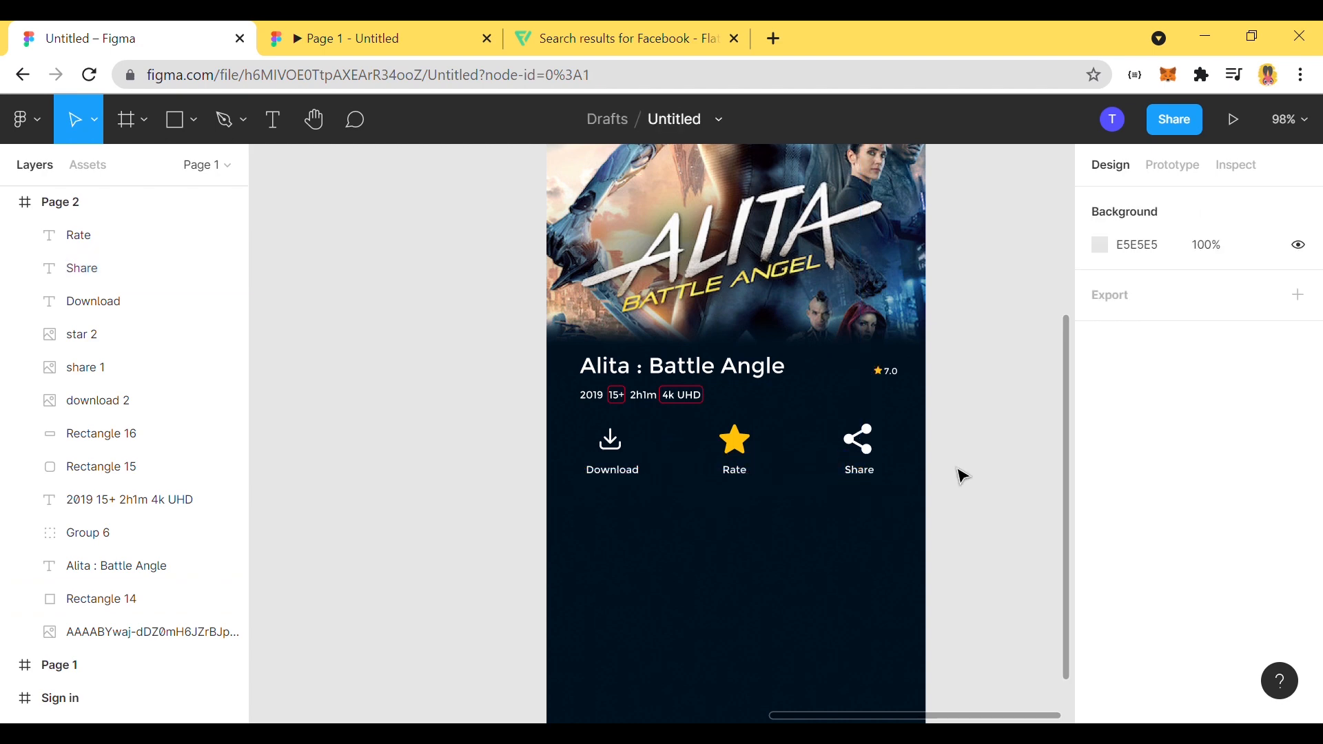
Step: Set the width of the star icon above Rate and of the share icon to 28
{"action": "left_click", "coordinate": [733, 438]}
{"action": "left_click", "coordinate": [1142, 297]}
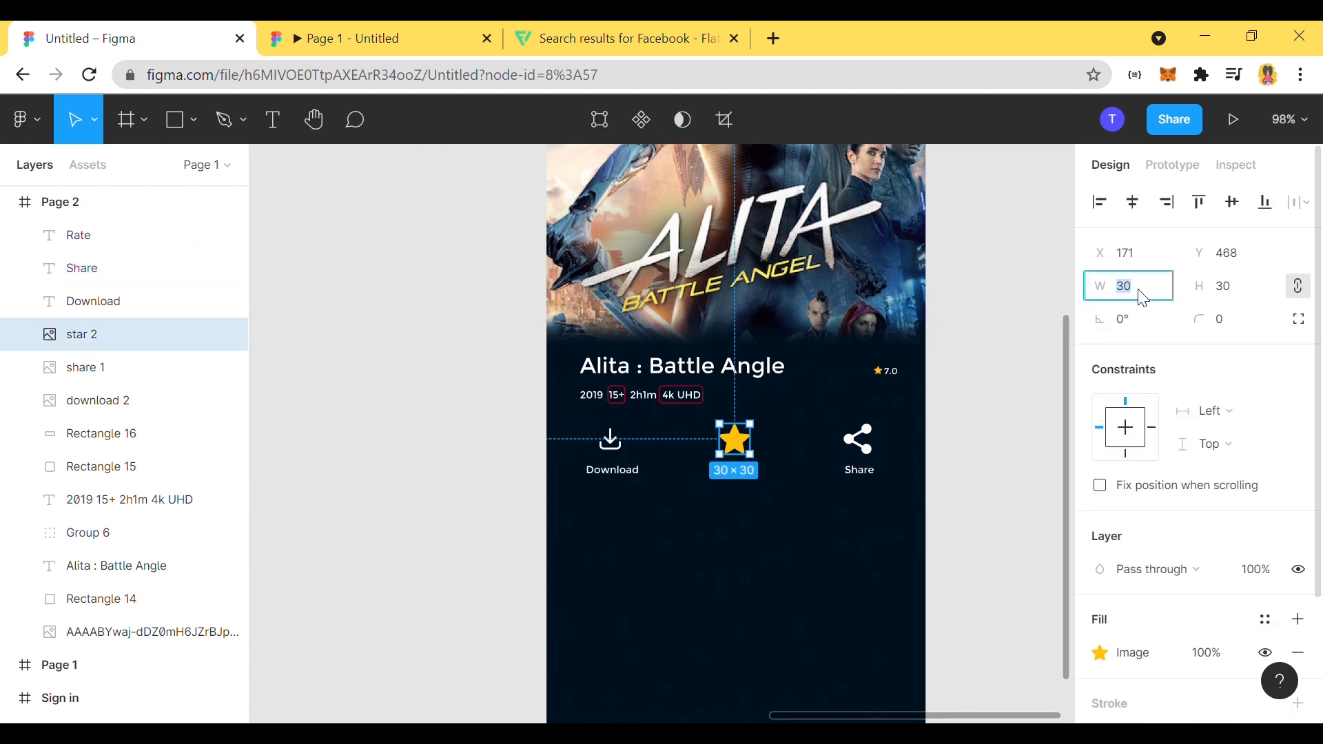
{"action": "type", "text": "28"}
{"action": "left_click", "coordinate": [865, 448]}
{"action": "left_click", "coordinate": [1141, 286]}
{"action": "type", "text": "28"}
{"action": "left_click", "coordinate": [1046, 451]}
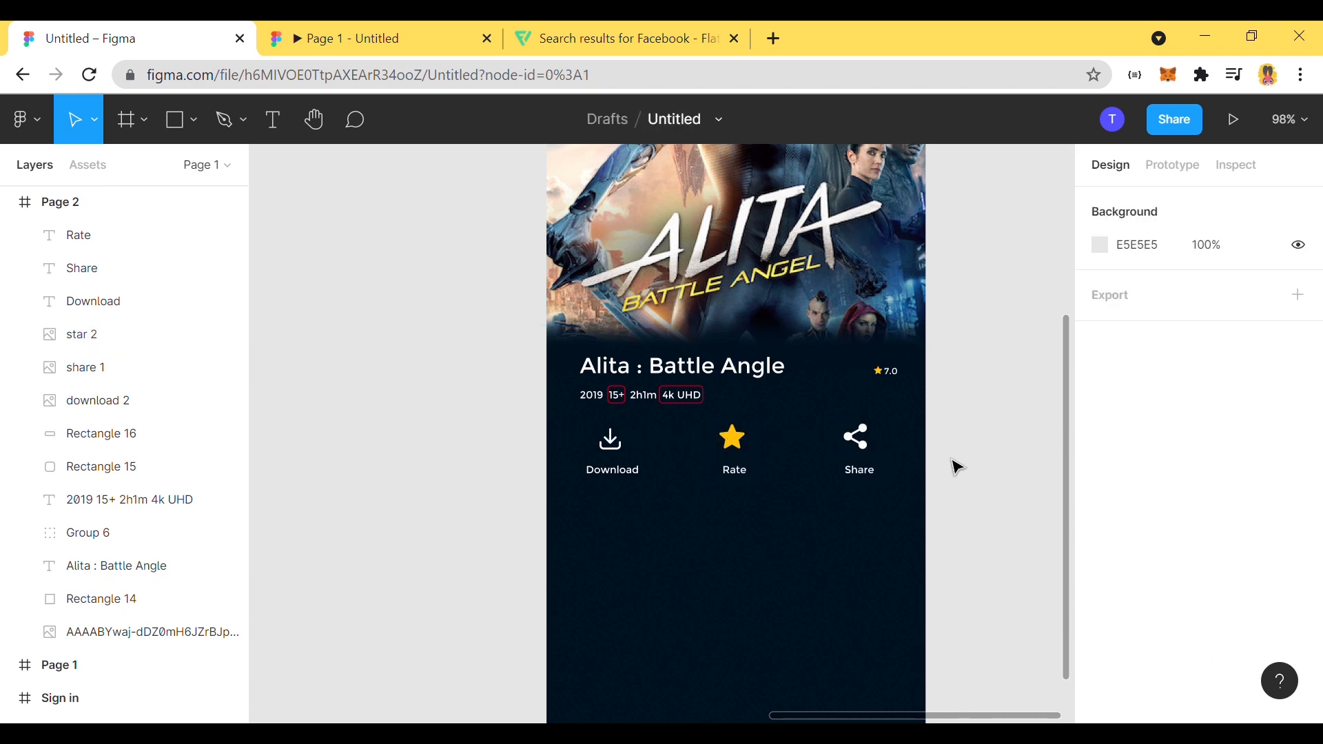
Step: Align the Rate star, share and download icons in one row at Y 473, with the share icon at X 299
{"action": "left_click", "coordinate": [733, 438]}
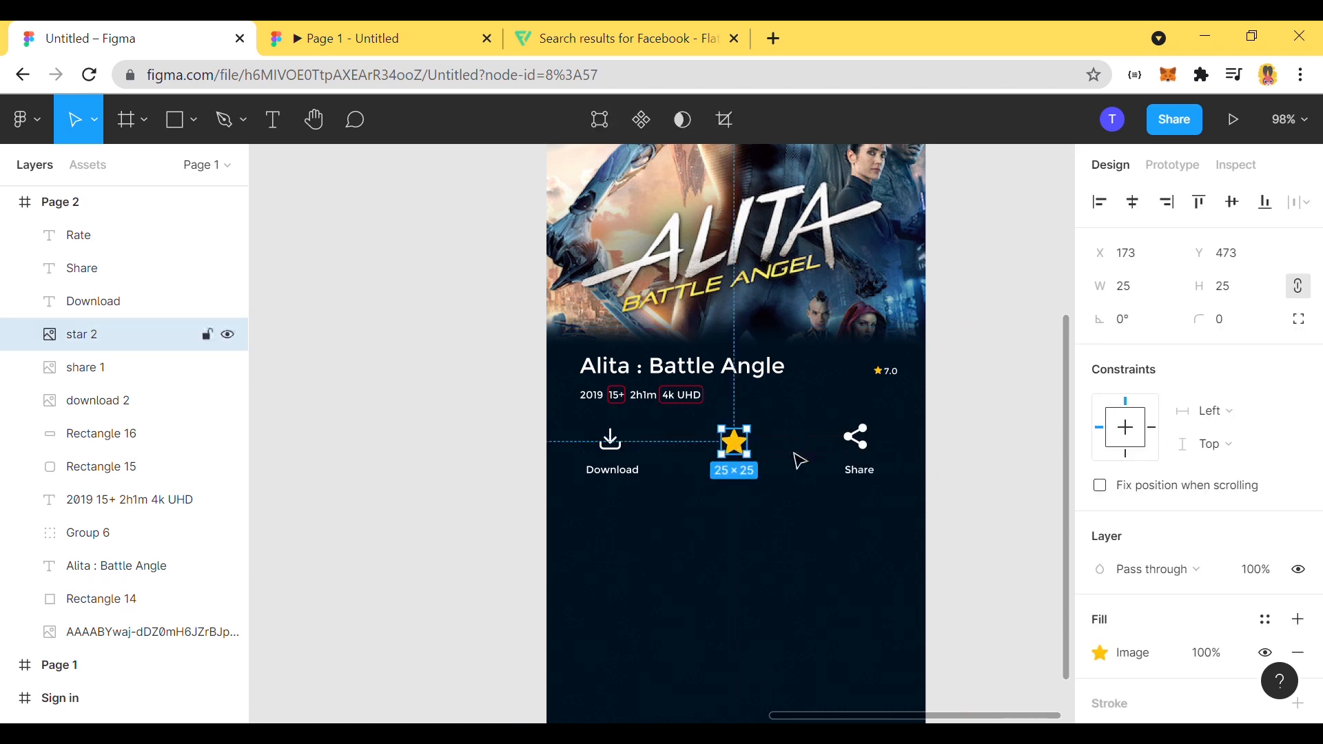
{"action": "left_click", "coordinate": [862, 442]}
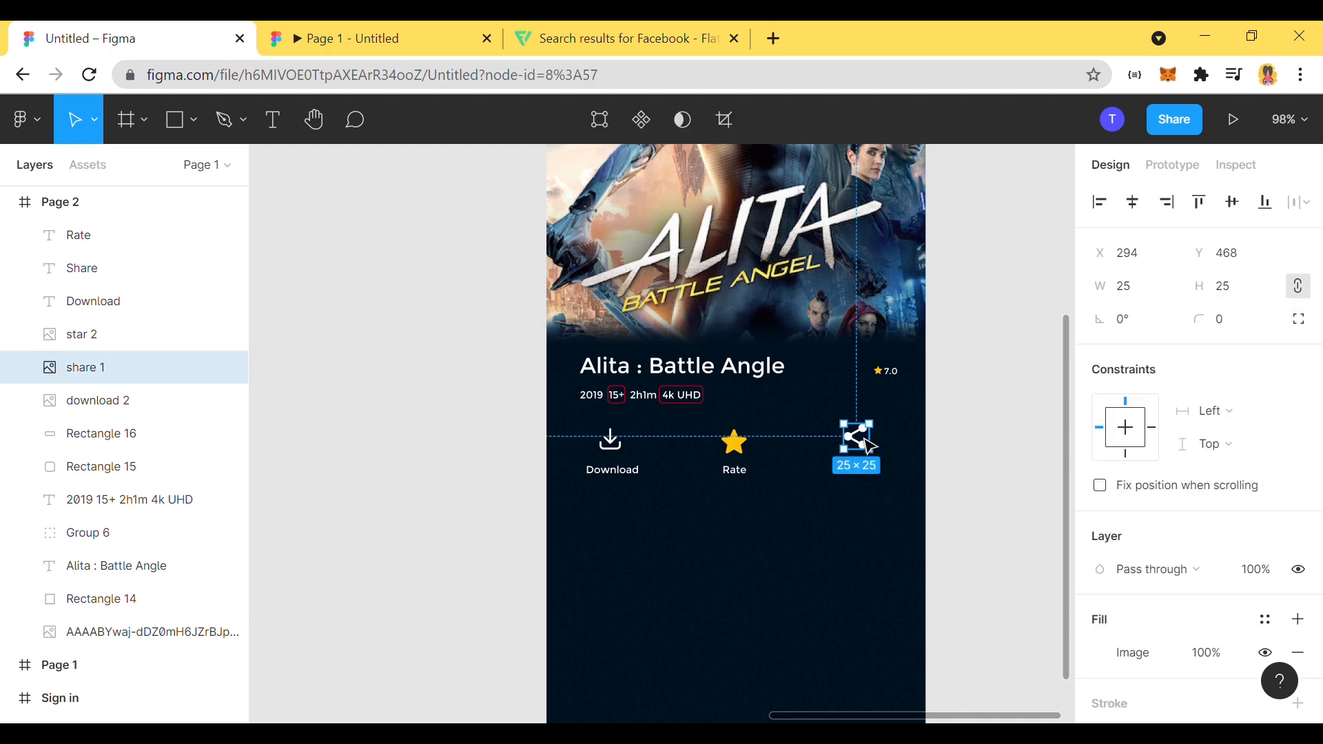
{"action": "left_click_drag", "start_coordinate": [869, 446], "coordinate": [875, 453]}
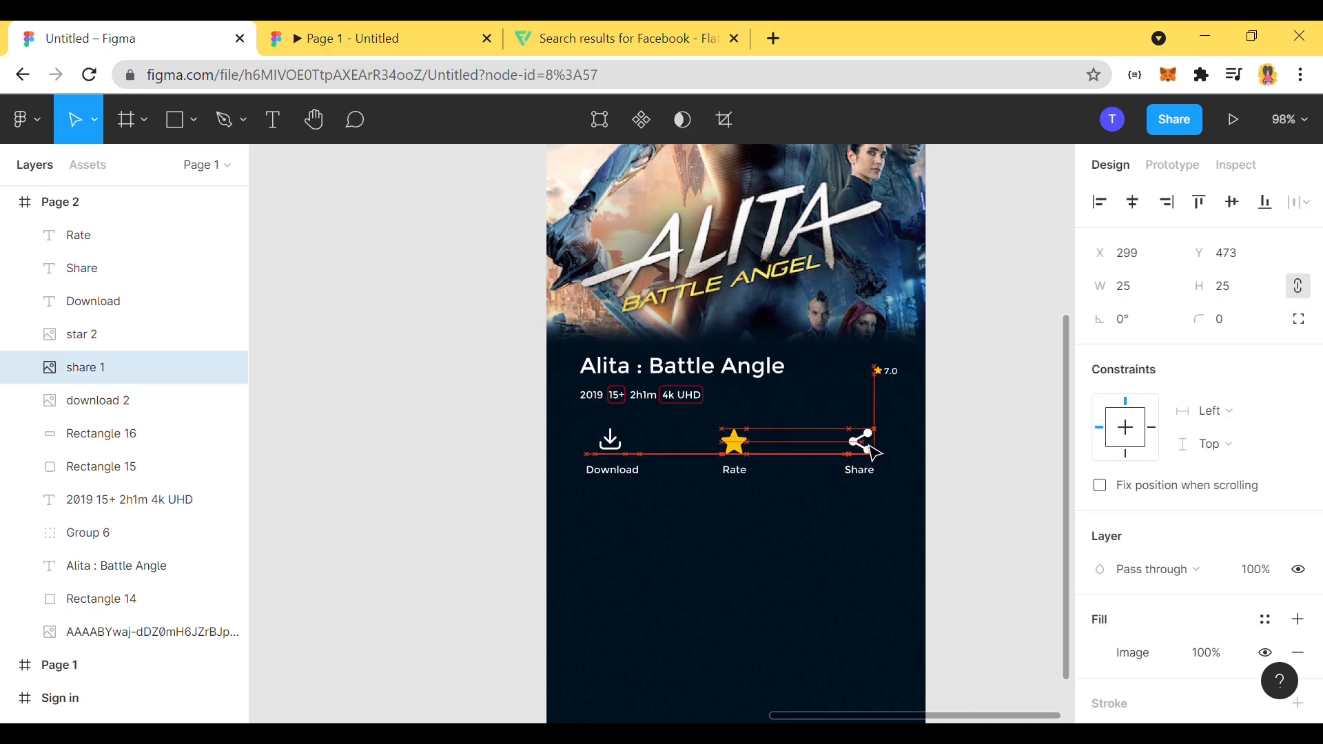
{"action": "left_click", "coordinate": [968, 455]}
{"action": "scroll", "coordinate": [638, 543], "scroll_direction": "up", "scroll_amount": 5}
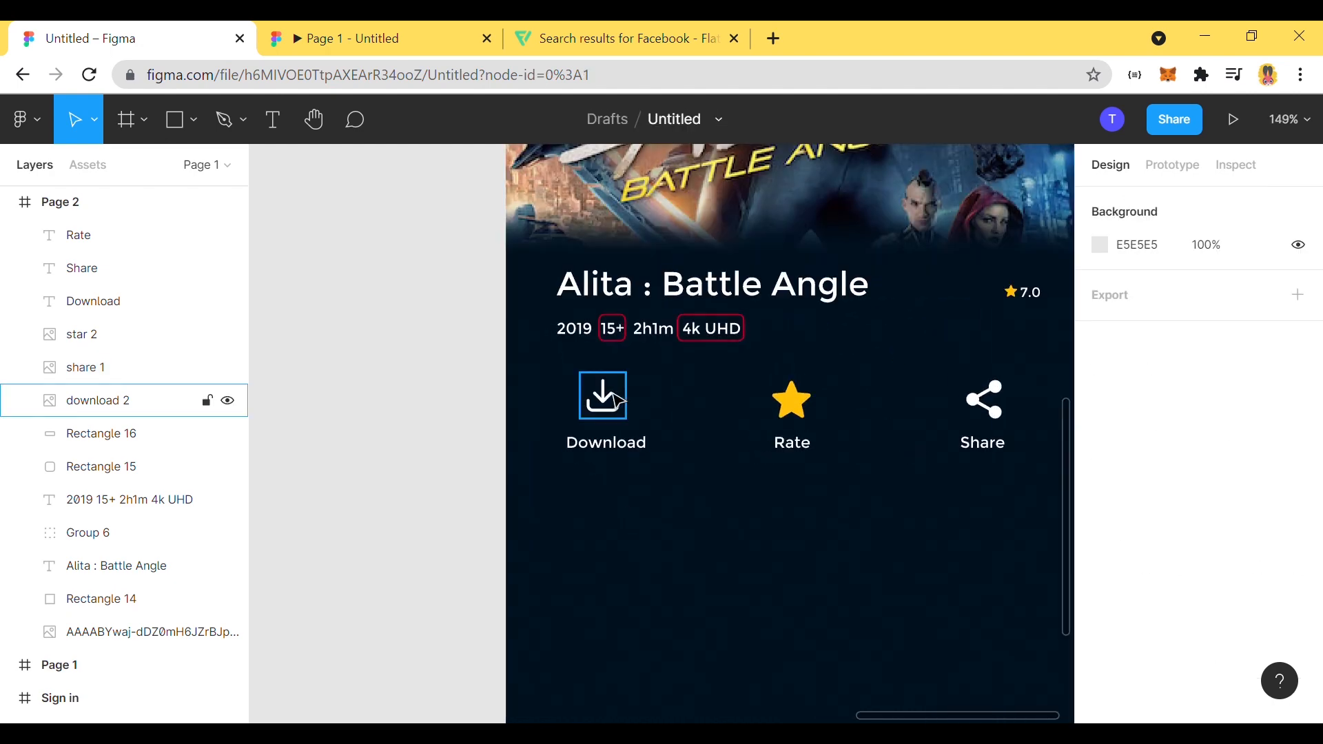
{"action": "left_click_drag", "start_coordinate": [612, 393], "coordinate": [617, 403]}
{"action": "left_click", "coordinate": [666, 449]}
Step: Group the download icon with its Download label
{"action": "left_click", "coordinate": [612, 409]}
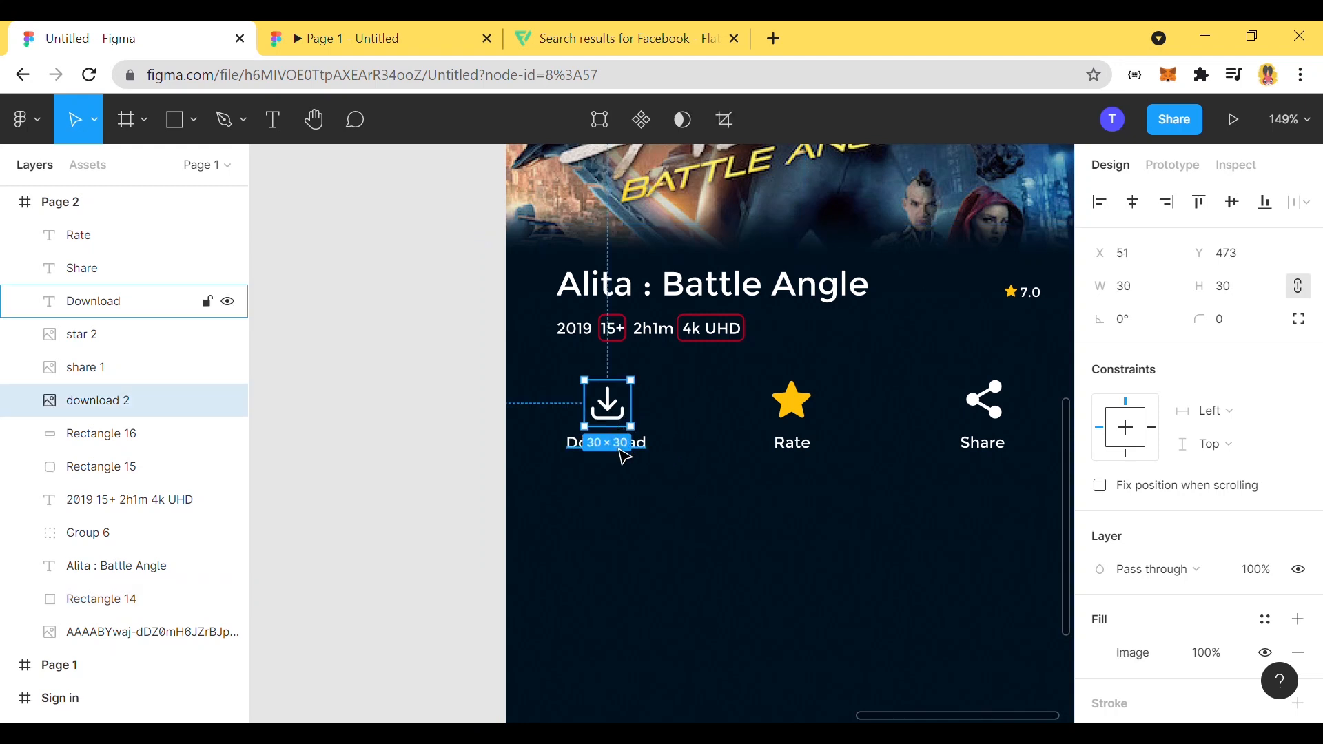
{"action": "left_click", "coordinate": [637, 444], "text": "shift"}
{"action": "right_click", "coordinate": [617, 433]}
{"action": "left_click", "coordinate": [671, 325]}
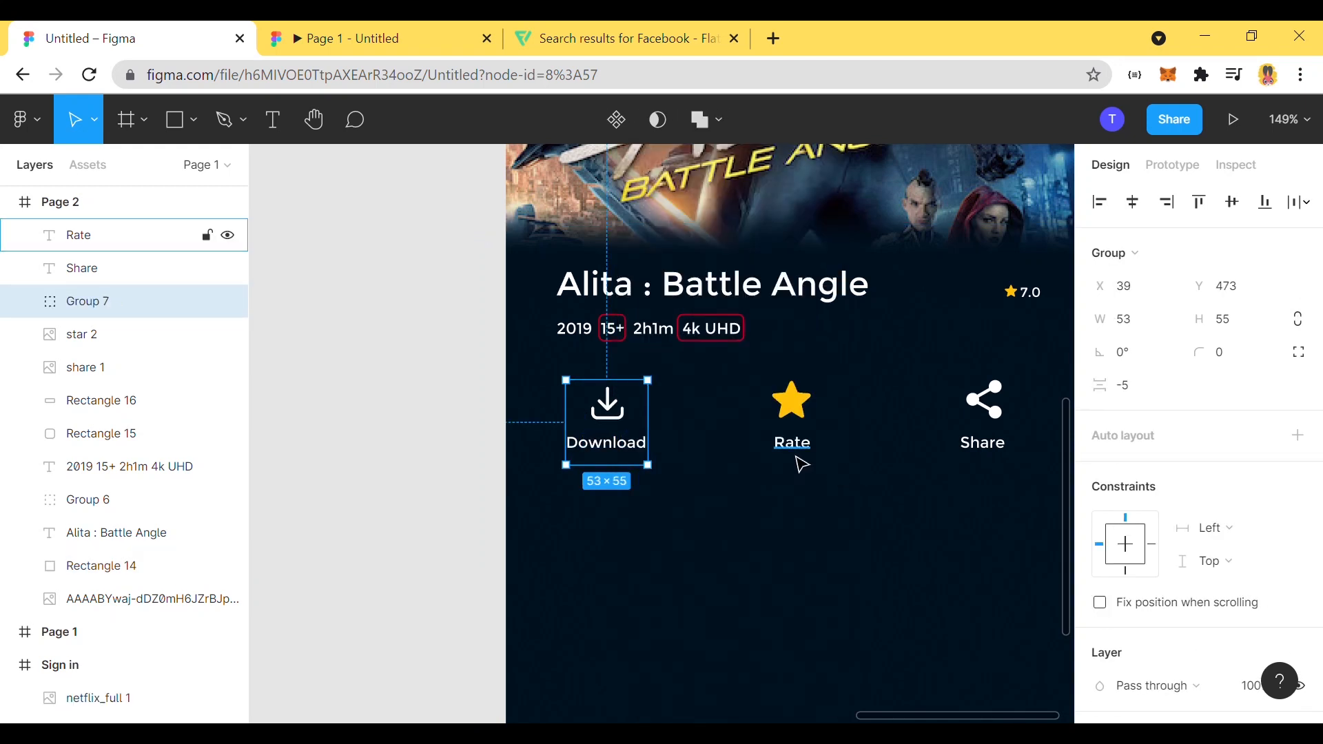
Step: Group the star icon with its Rate label
{"action": "left_click", "coordinate": [792, 442]}
{"action": "left_click", "coordinate": [793, 401], "text": "shift"}
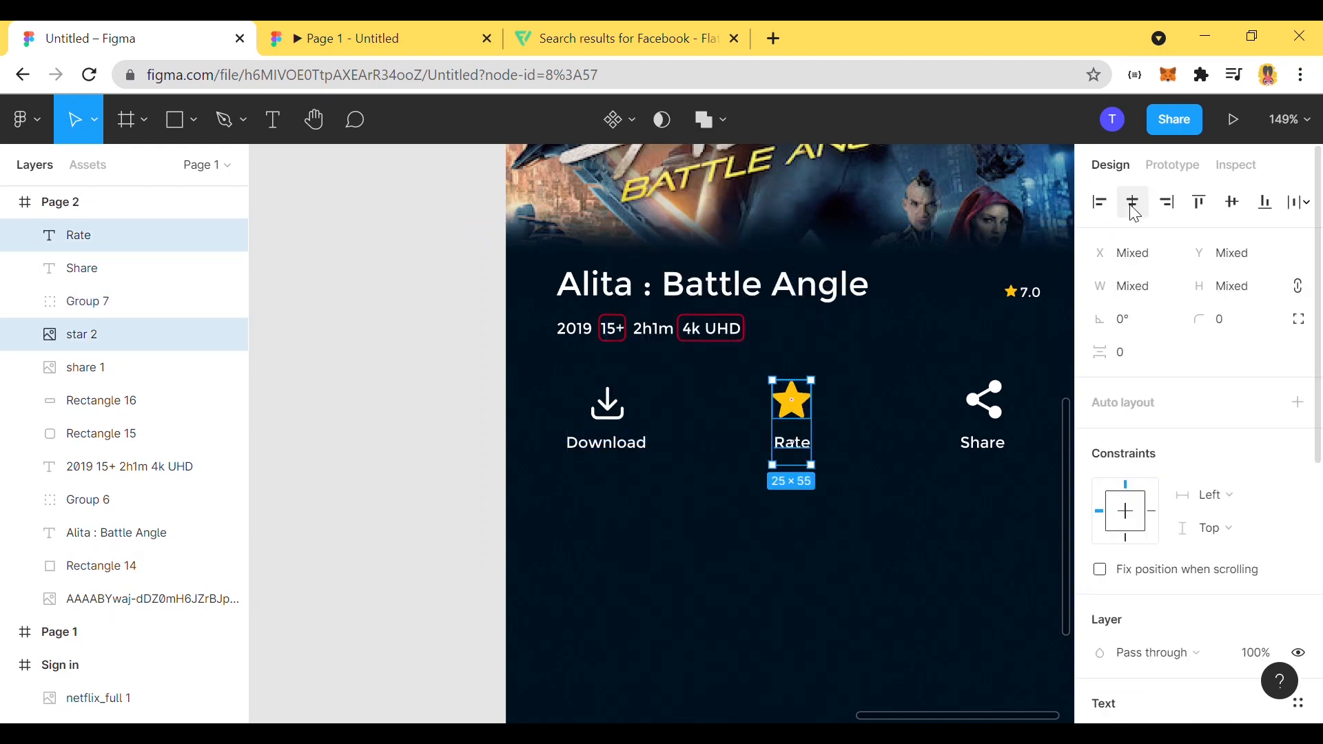
{"action": "left_click", "coordinate": [865, 469]}
{"action": "left_click", "coordinate": [808, 456]}
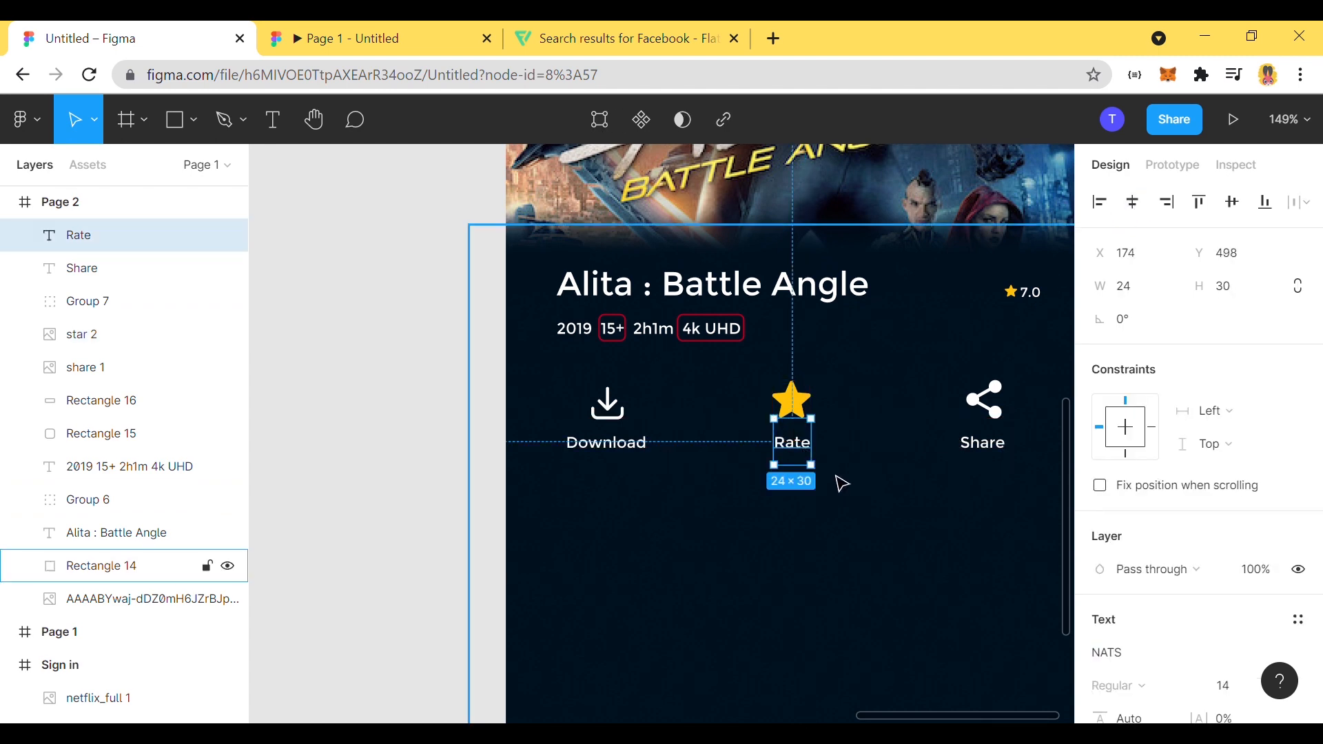
{"action": "left_click", "coordinate": [792, 399]}
{"action": "left_click", "coordinate": [792, 445], "text": "shift"}
{"action": "right_click", "coordinate": [782, 434]}
{"action": "left_click", "coordinate": [849, 329]}
Step: Shift the Share label to X 299 under the share icon and group the two
{"action": "left_click", "coordinate": [989, 407]}
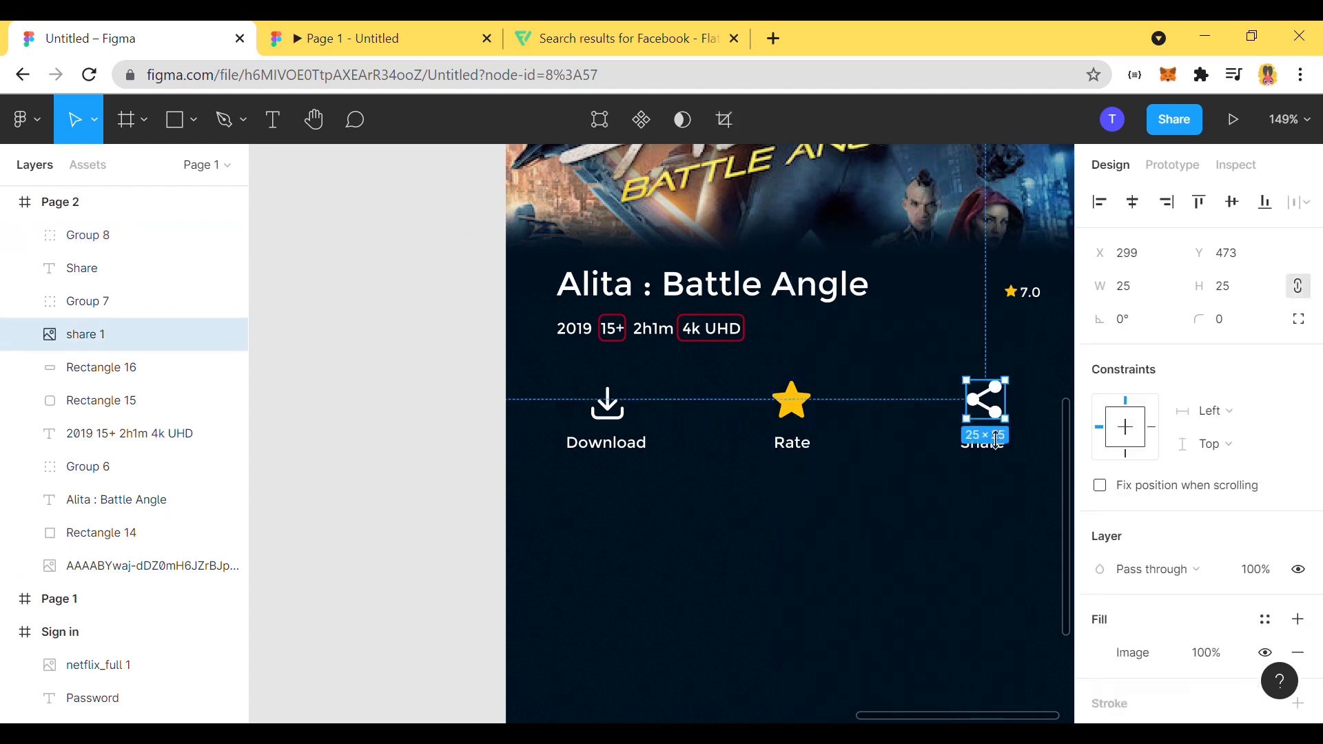
{"action": "left_click", "coordinate": [992, 460]}
{"action": "left_click", "coordinate": [985, 444]}
{"action": "left_click", "coordinate": [986, 405], "text": "shift"}
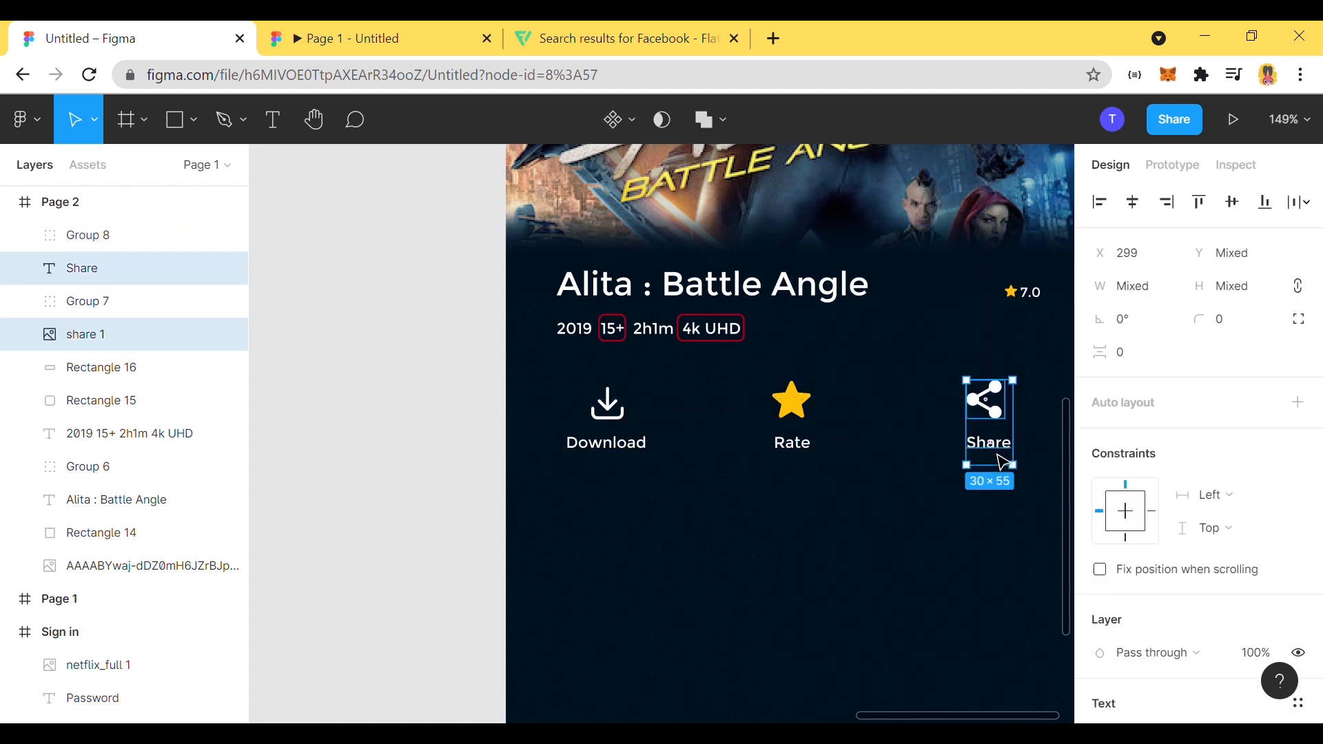
{"action": "right_click", "coordinate": [998, 405]}
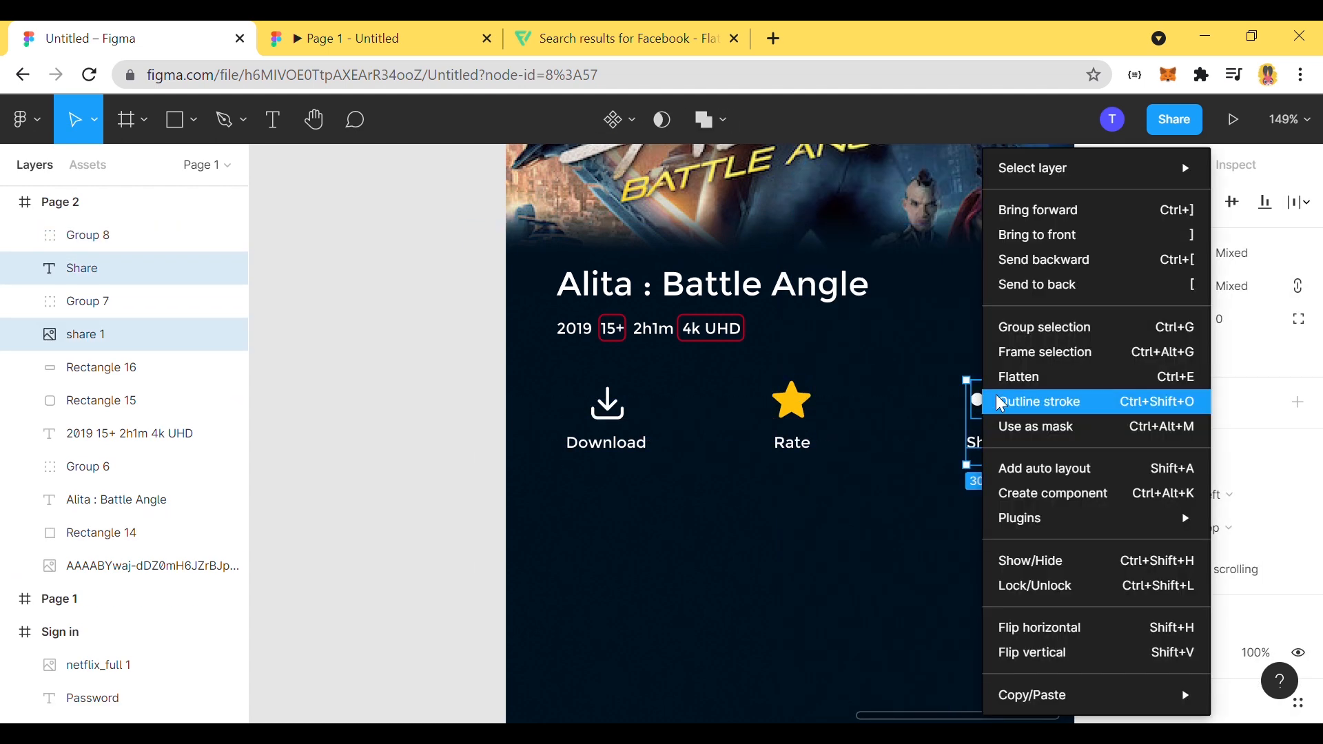
{"action": "left_click", "coordinate": [1047, 327]}
Step: Distribute the Download, Rate and Share groups with equal horizontal spacing
{"action": "left_click", "coordinate": [606, 410]}
{"action": "left_click", "coordinate": [792, 413], "text": "shift"}
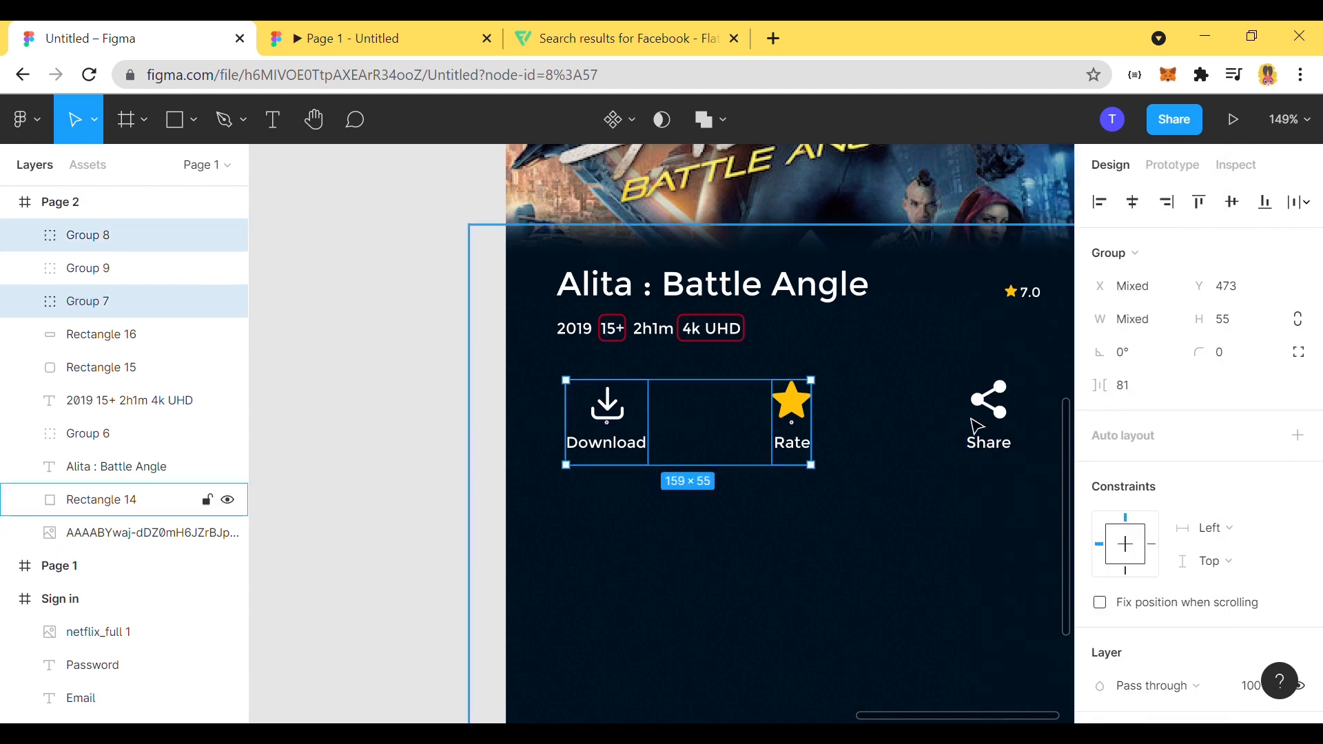
{"action": "left_click", "coordinate": [977, 425], "text": "shift"}
{"action": "left_click", "coordinate": [1302, 202]}
{"action": "left_click", "coordinate": [1105, 291]}
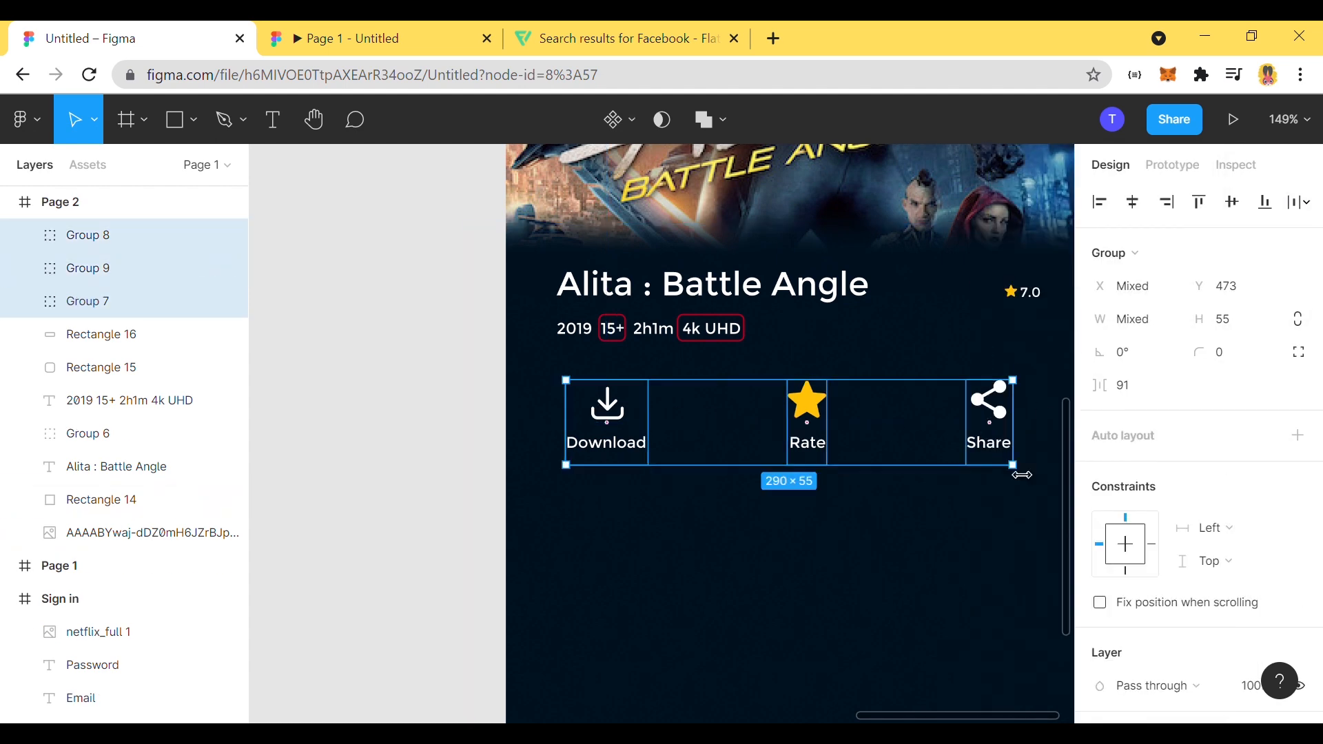
{"action": "left_click", "coordinate": [792, 510]}
Step: Move the Download and Share groups inward, closer to the Rate group
{"action": "scroll", "coordinate": [411, 532], "scroll_direction": "down", "scroll_amount": 4}
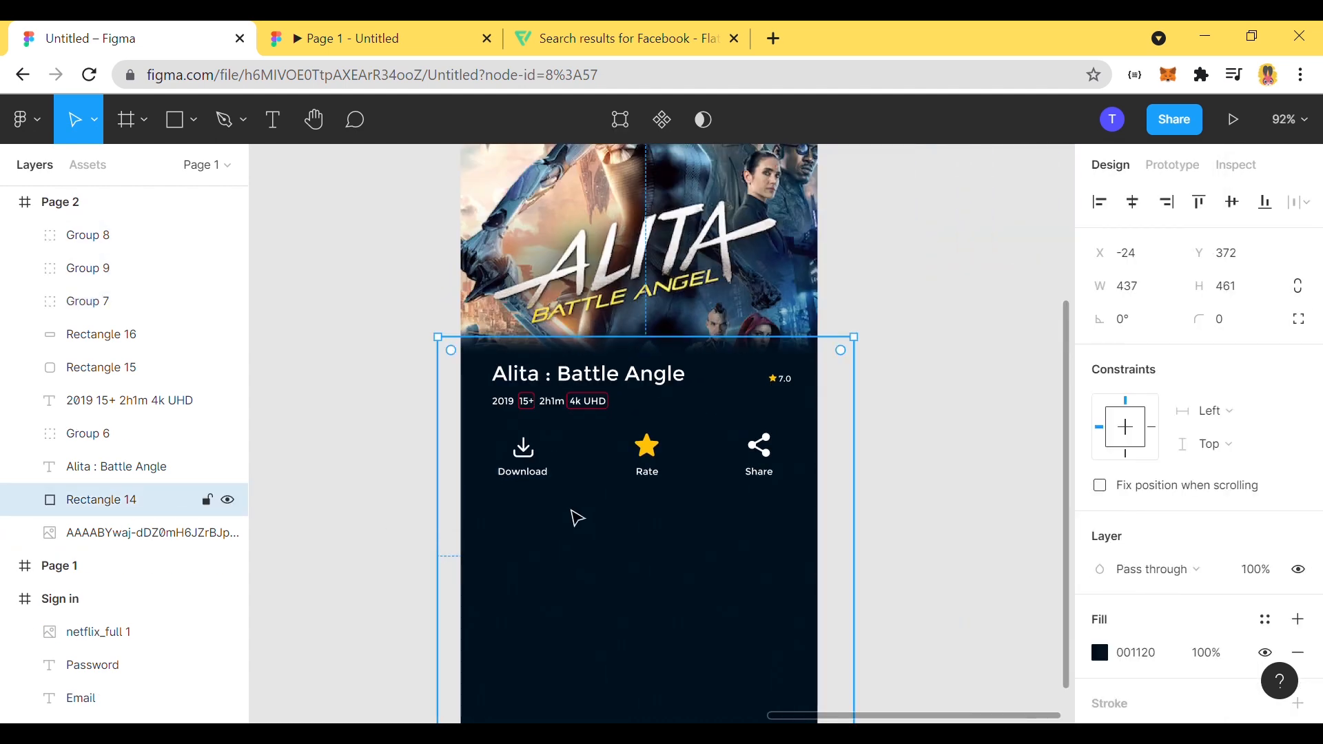
{"action": "left_click", "coordinate": [524, 463]}
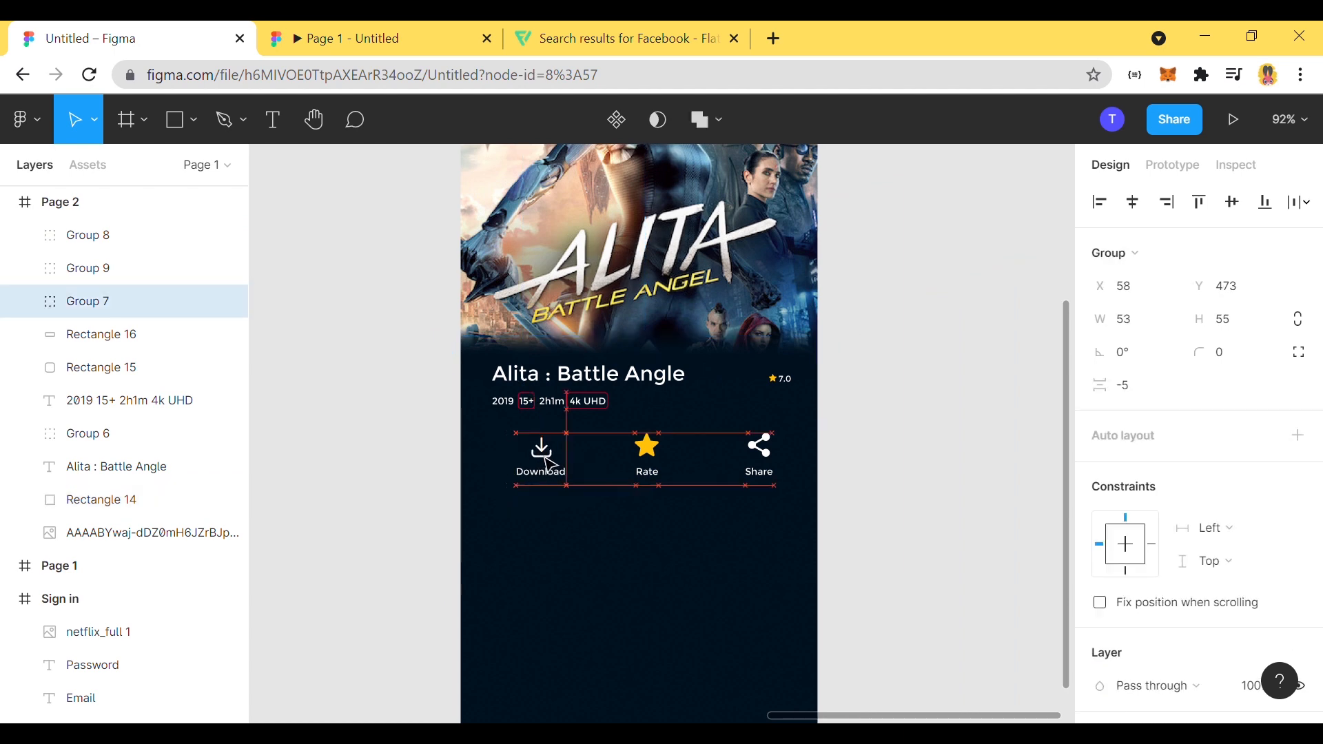
{"action": "left_click", "coordinate": [753, 465]}
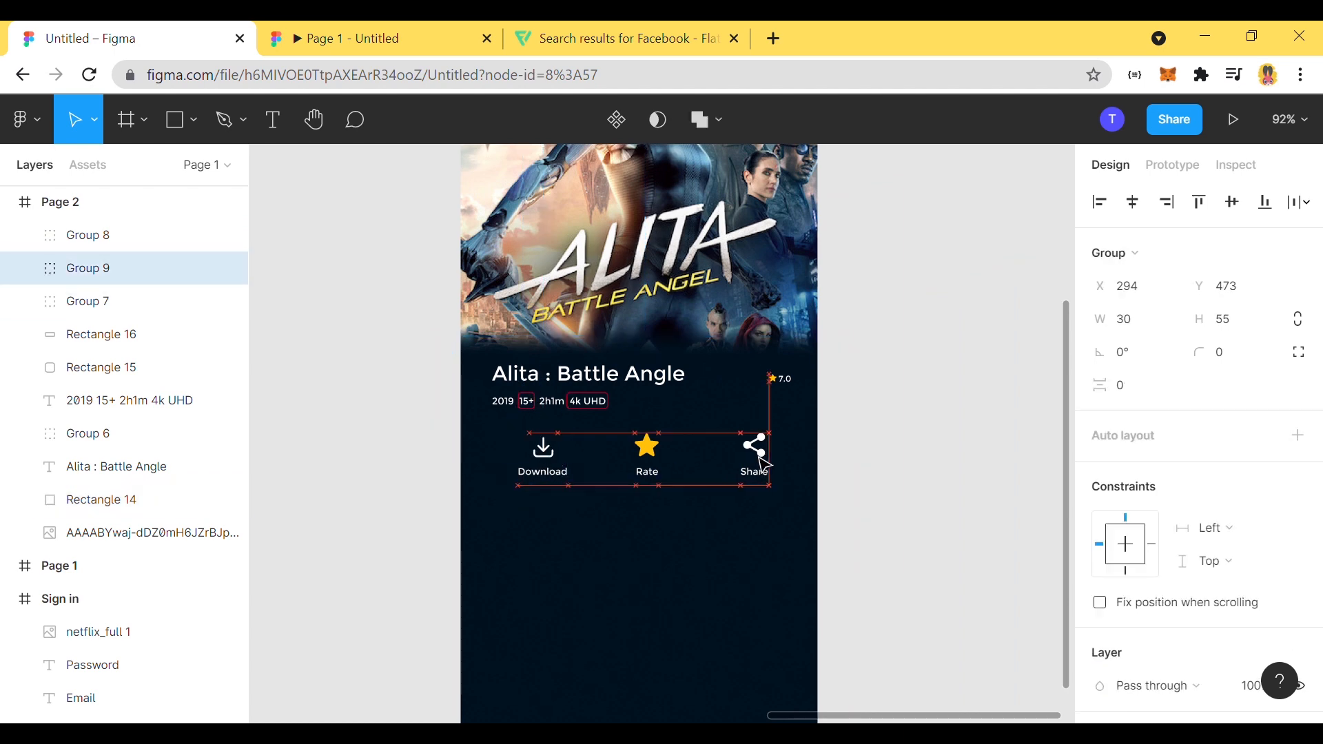
{"action": "left_click", "coordinate": [894, 476]}
Step: Position the Rate group between Download and Share, at about X 182, Y 473
{"action": "left_click", "coordinate": [642, 458]}
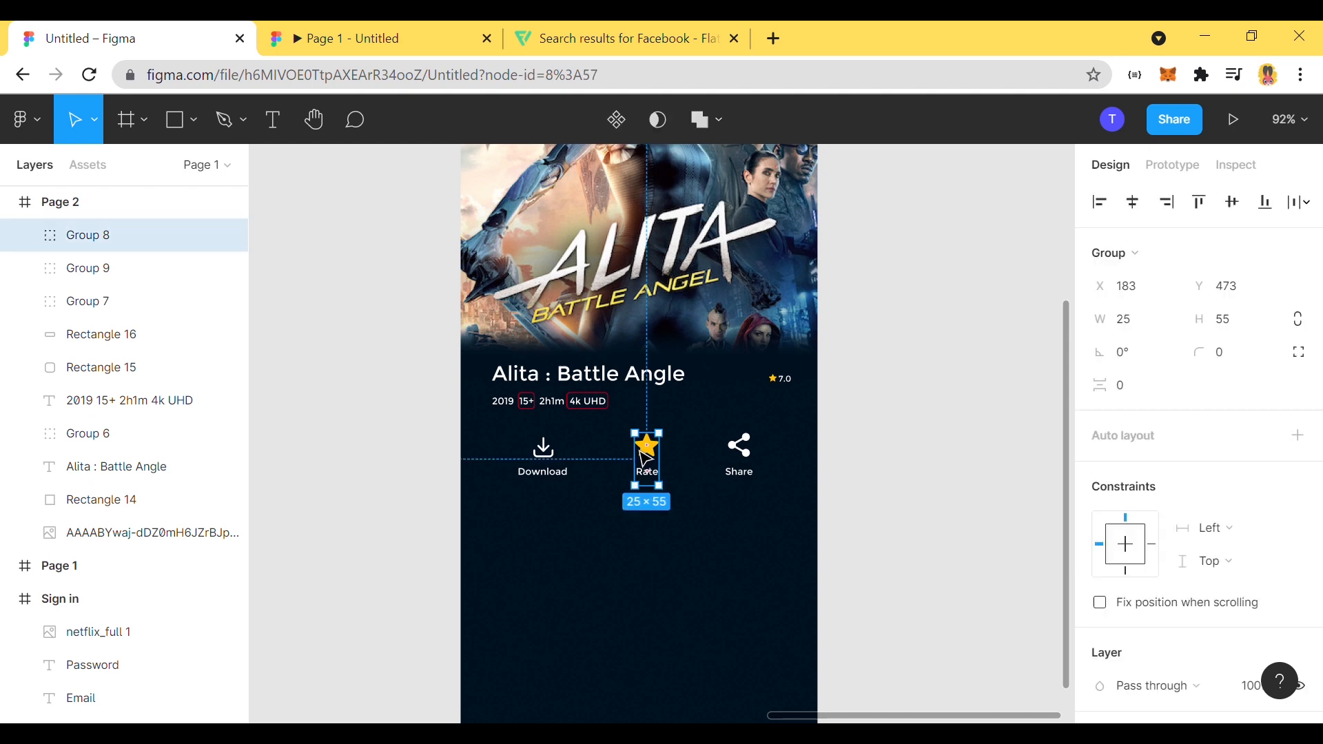
{"action": "left_click_drag", "start_coordinate": [642, 458], "coordinate": [663, 465]}
{"action": "left_click", "coordinate": [922, 478]}
{"action": "scroll", "coordinate": [927, 489], "scroll_direction": "down", "scroll_amount": 2}
{"action": "scroll", "coordinate": [656, 444], "scroll_direction": "up", "scroll_amount": 2}
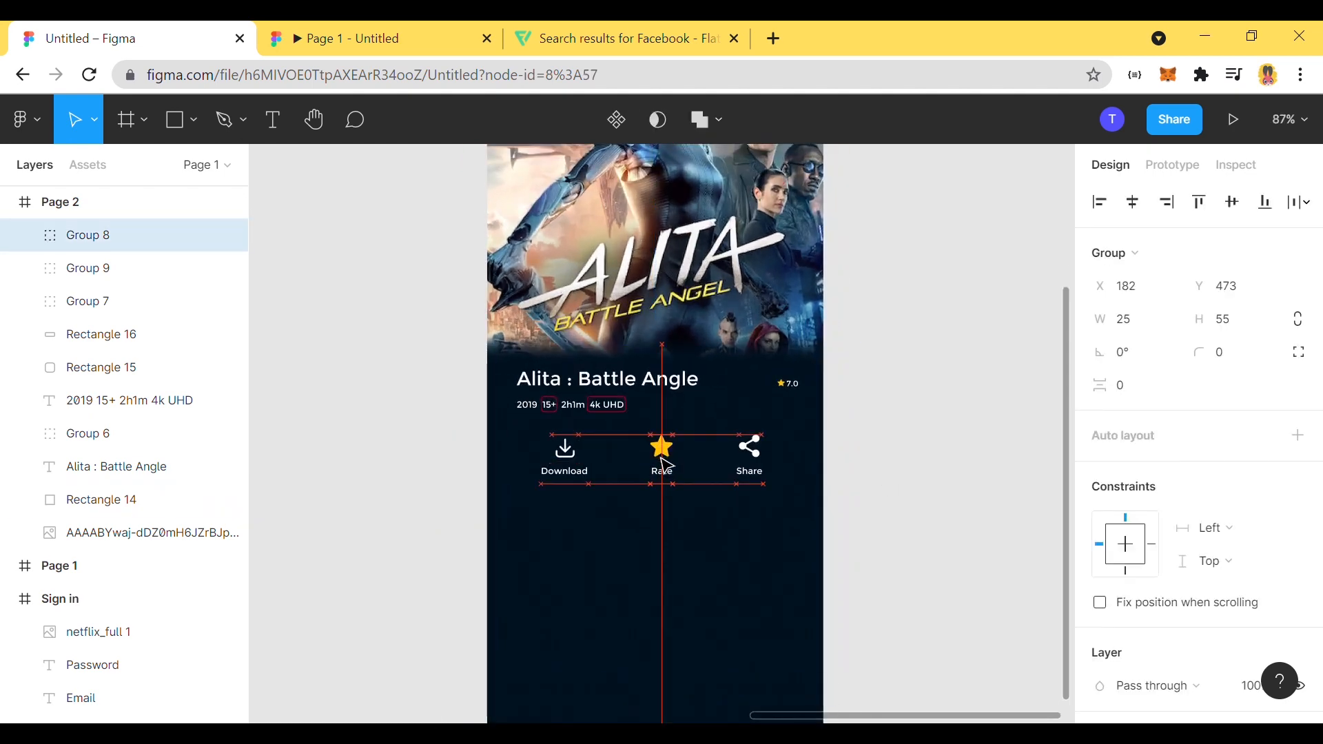
{"action": "left_click", "coordinate": [924, 482]}
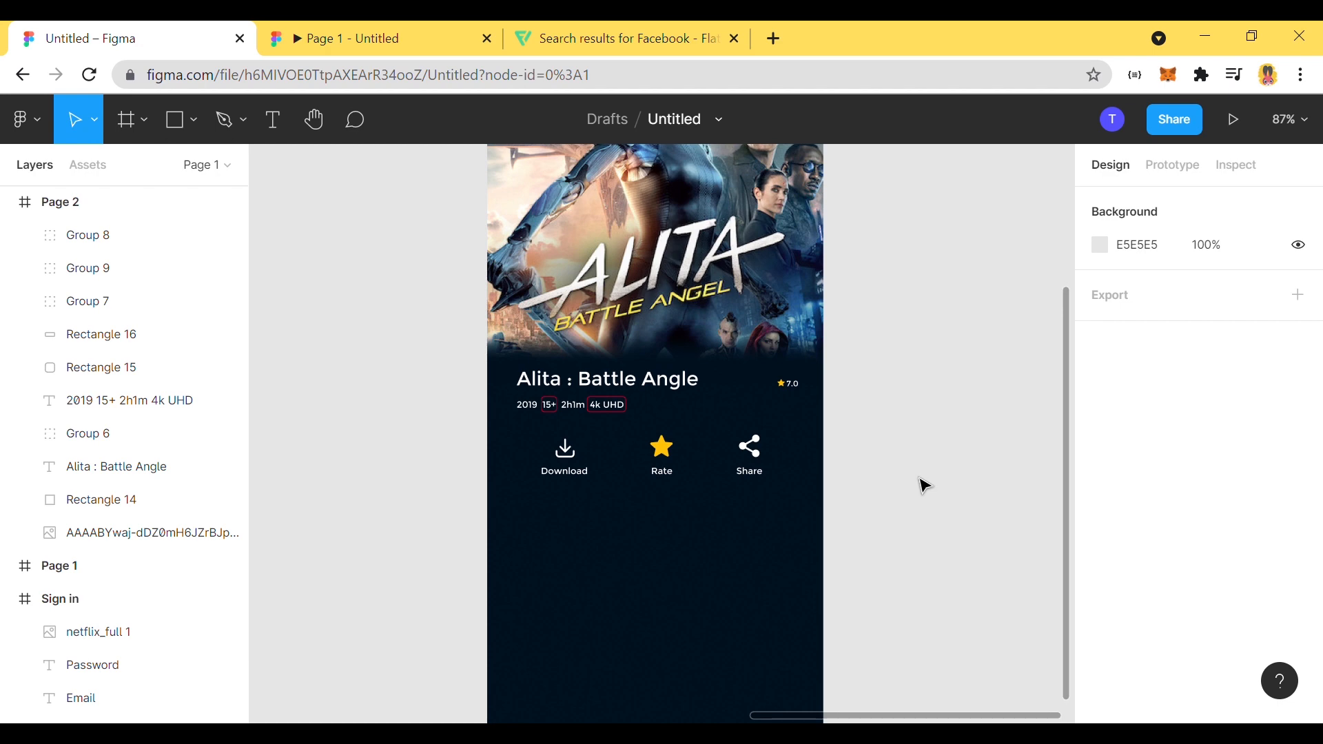
{"action": "left_click_drag", "start_coordinate": [924, 484], "coordinate": [608, 463]}
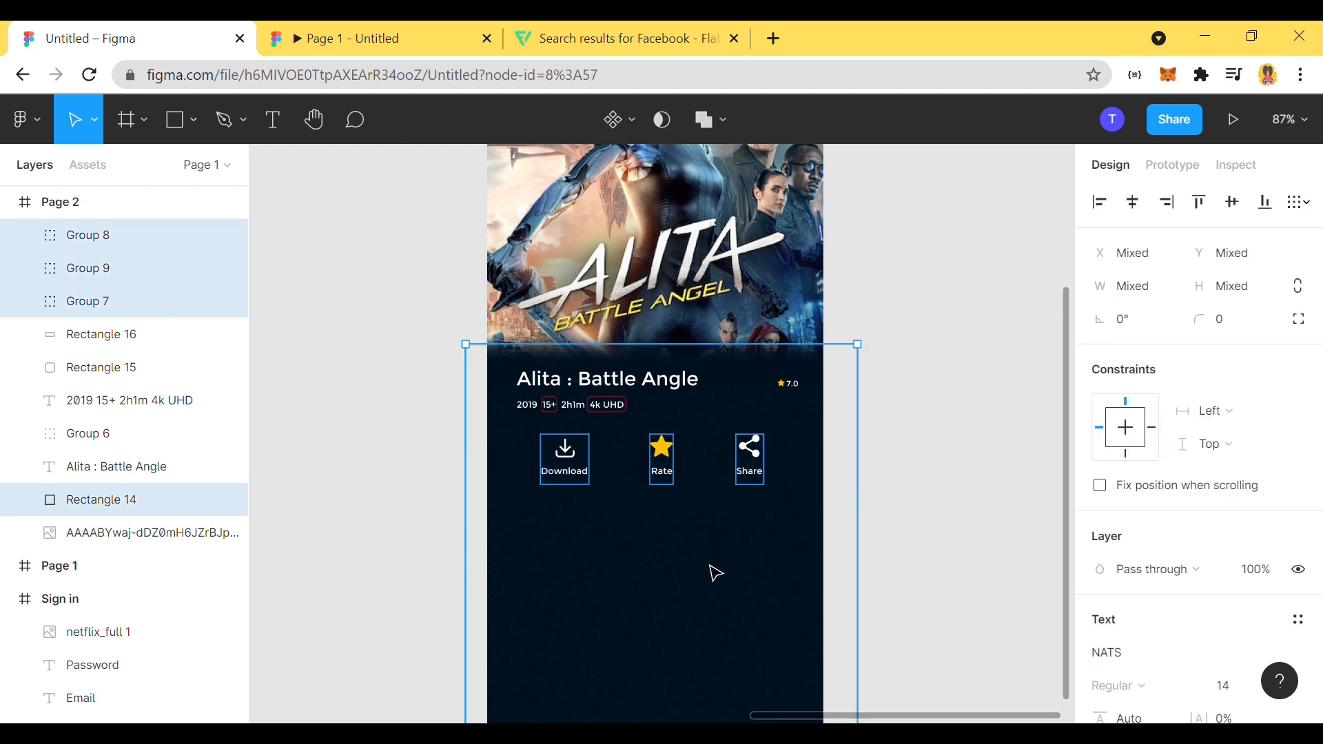
{"action": "left_click", "coordinate": [715, 573]}
{"action": "key", "text": "Escape"}
Step: Combine the Download, Rate and Share groups into one group and move it slightly up toward the details line
{"action": "left_click", "coordinate": [573, 469]}
{"action": "left_click", "coordinate": [667, 471], "text": "shift"}
{"action": "left_click", "coordinate": [749, 469], "text": "shift"}
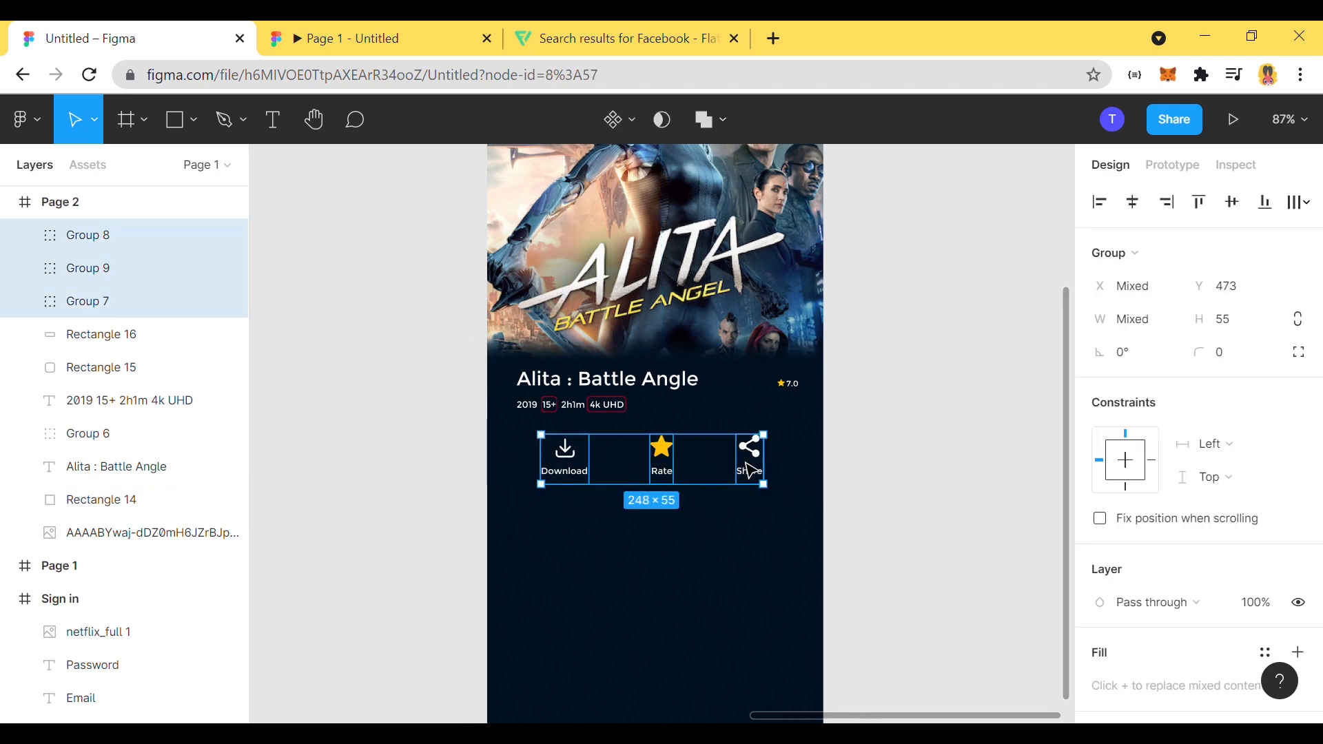
{"action": "right_click", "coordinate": [750, 471]}
{"action": "left_click", "coordinate": [791, 301]}
{"action": "left_click_drag", "start_coordinate": [667, 465], "coordinate": [670, 448]}
{"action": "left_click", "coordinate": [885, 449]}
Step: Duplicate the movie title below the action row at about Y 509 and change its text to "Overview"
{"action": "scroll", "coordinate": [957, 503], "scroll_direction": "down", "scroll_amount": 3}
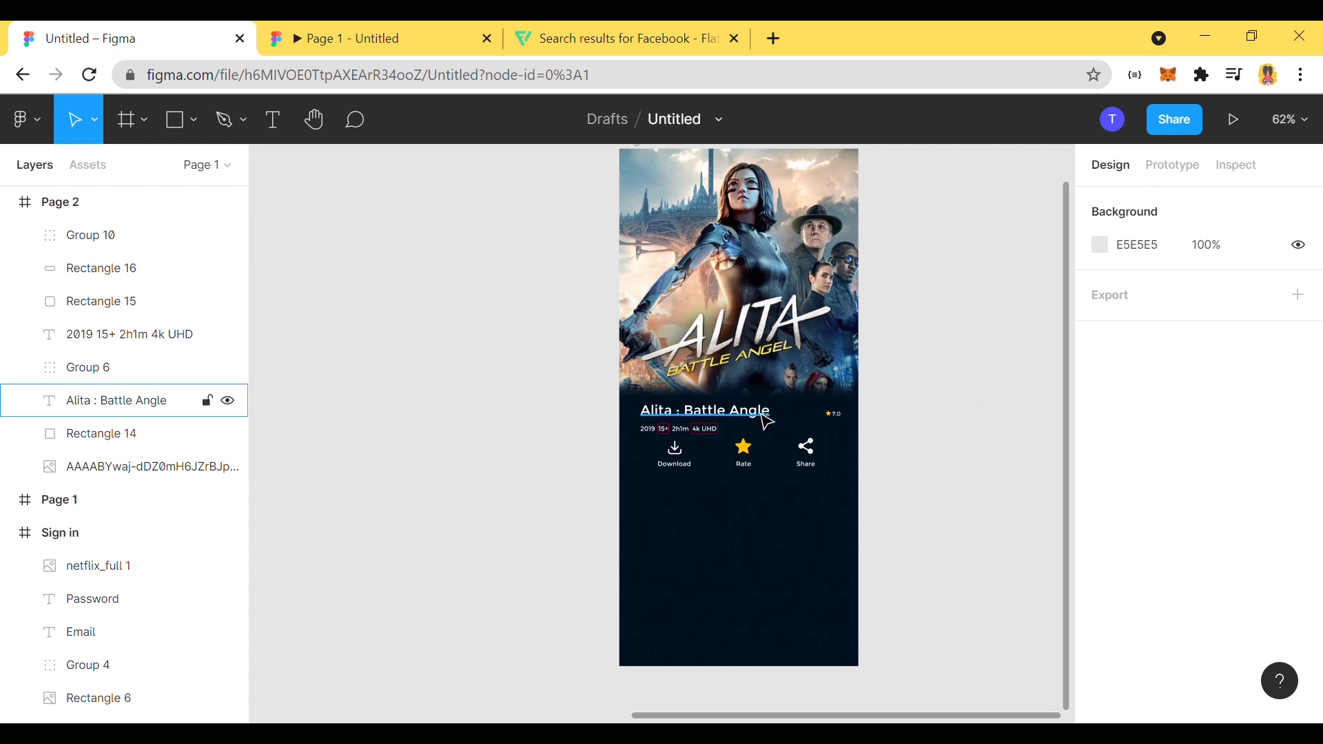
{"action": "left_click", "coordinate": [116, 401]}
{"action": "key", "text": "ctrl+c"}
{"action": "key", "text": "ctrl+v"}
{"action": "left_click_drag", "start_coordinate": [758, 429], "coordinate": [759, 512]}
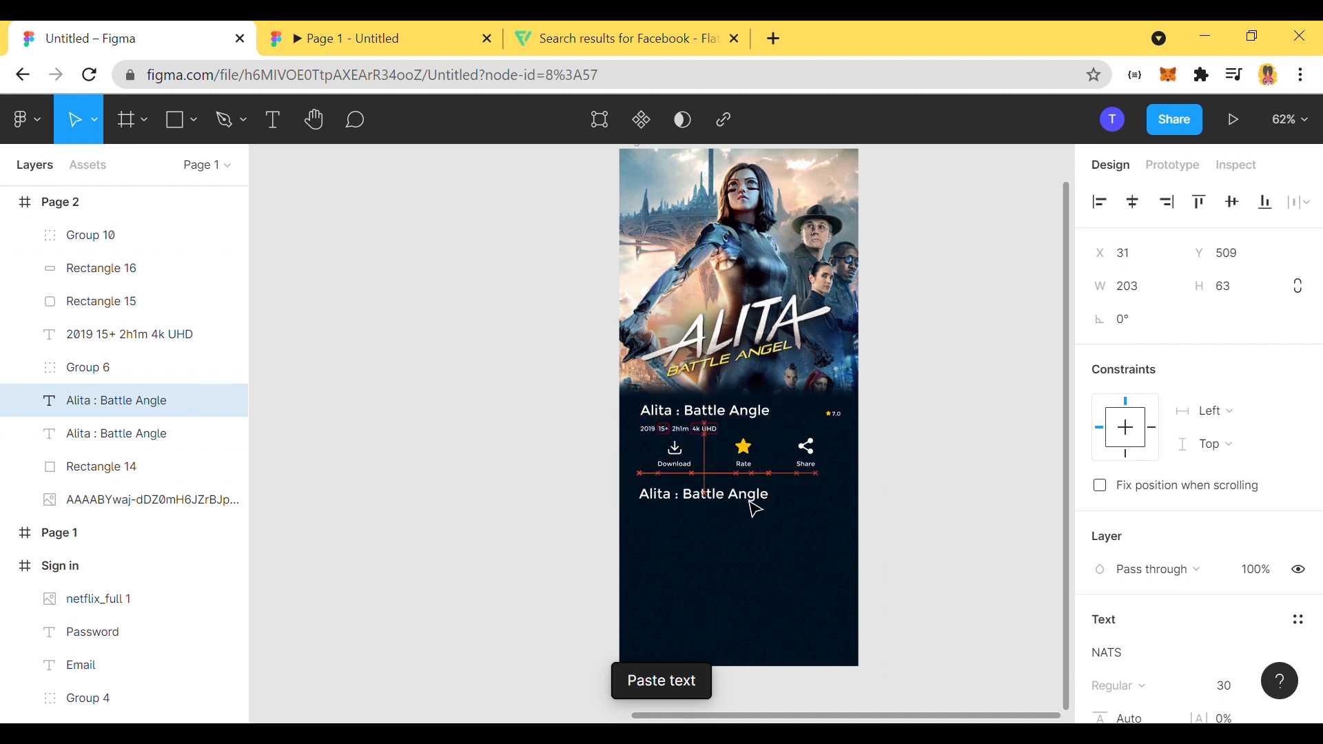
{"action": "double_click", "coordinate": [755, 507]}
{"action": "type", "text": "Overview"}
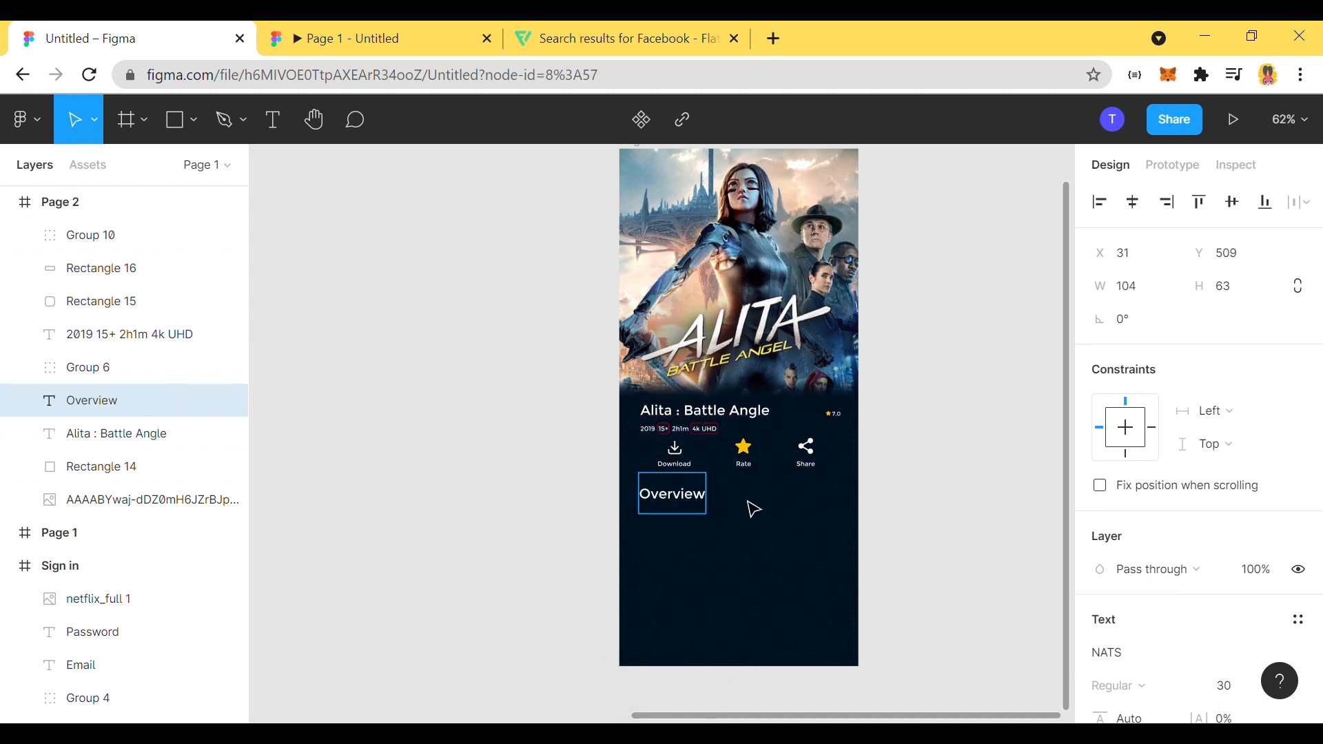
Step: Set the font size of the Overview heading to 24
{"action": "key", "text": "ctrl+a"}
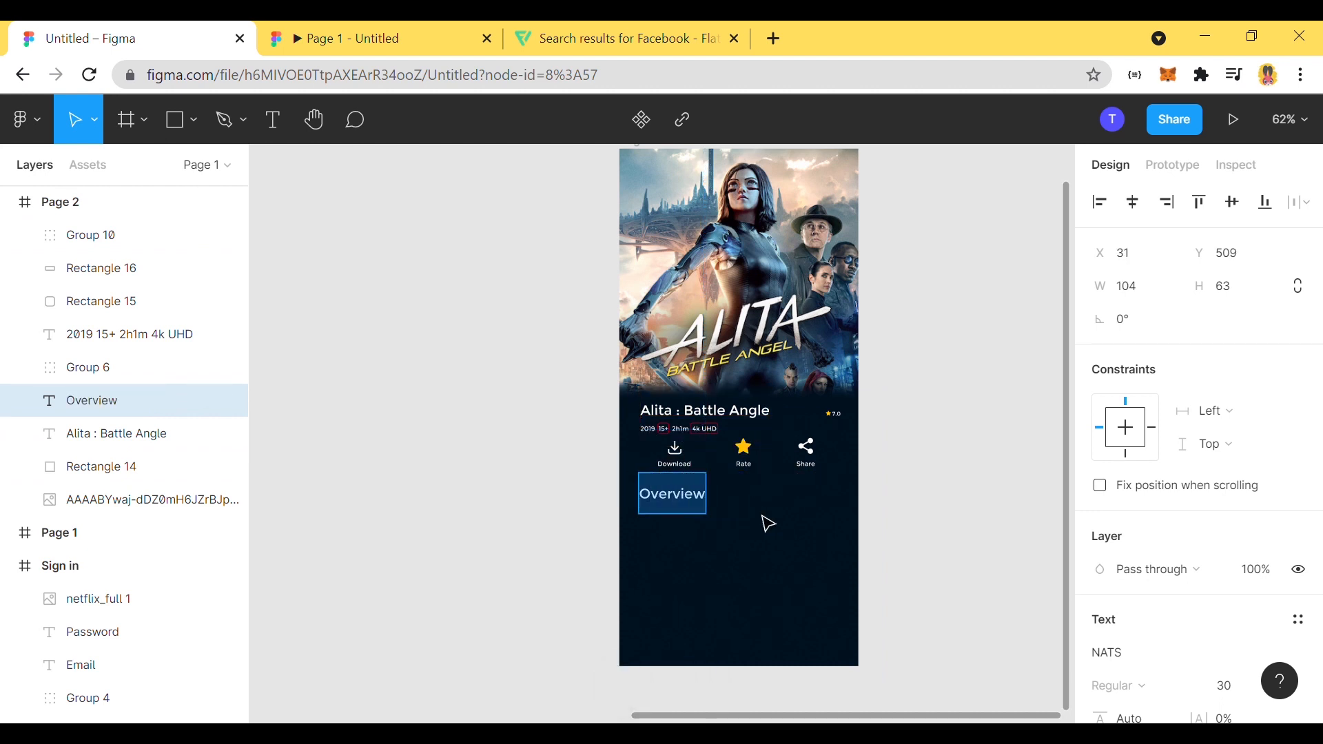
{"action": "scroll", "coordinate": [1240, 584], "scroll_direction": "down", "scroll_amount": 2}
{"action": "left_click", "coordinate": [1267, 584]}
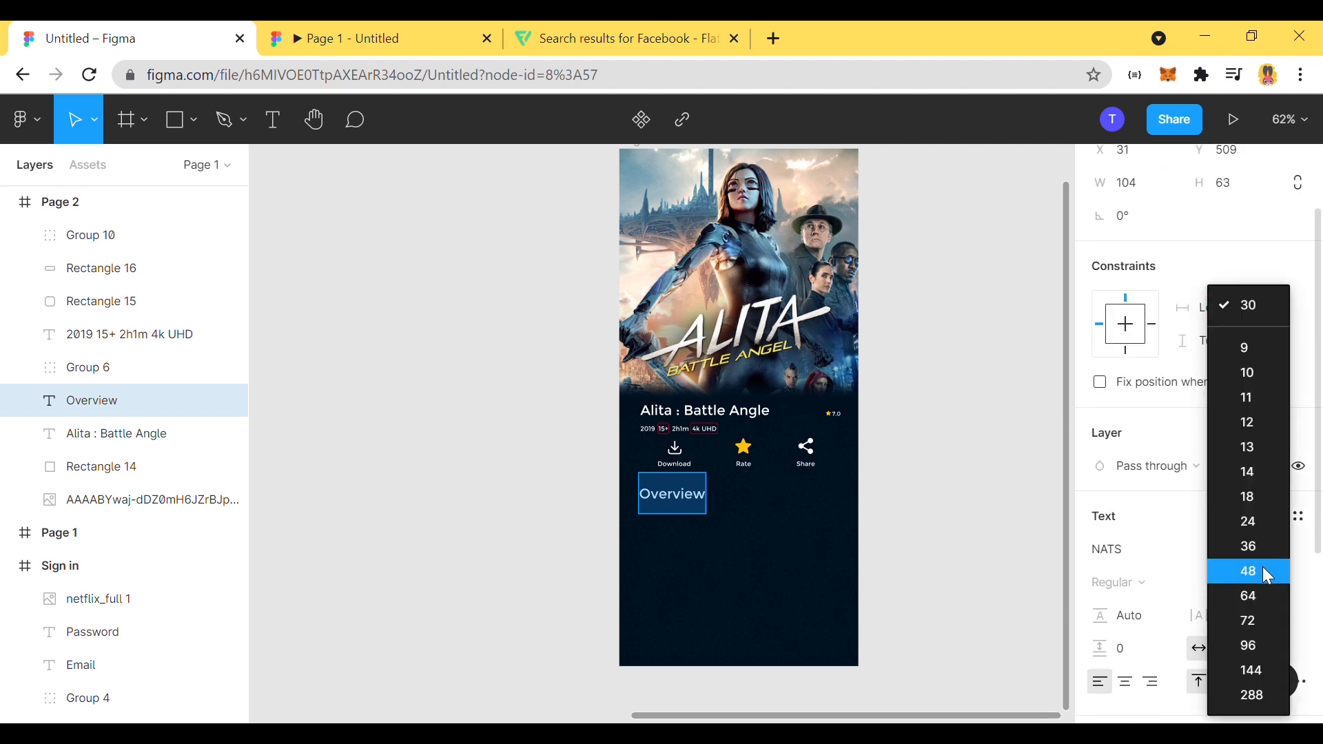
{"action": "left_click", "coordinate": [1262, 531]}
{"action": "key", "text": "Escape"}
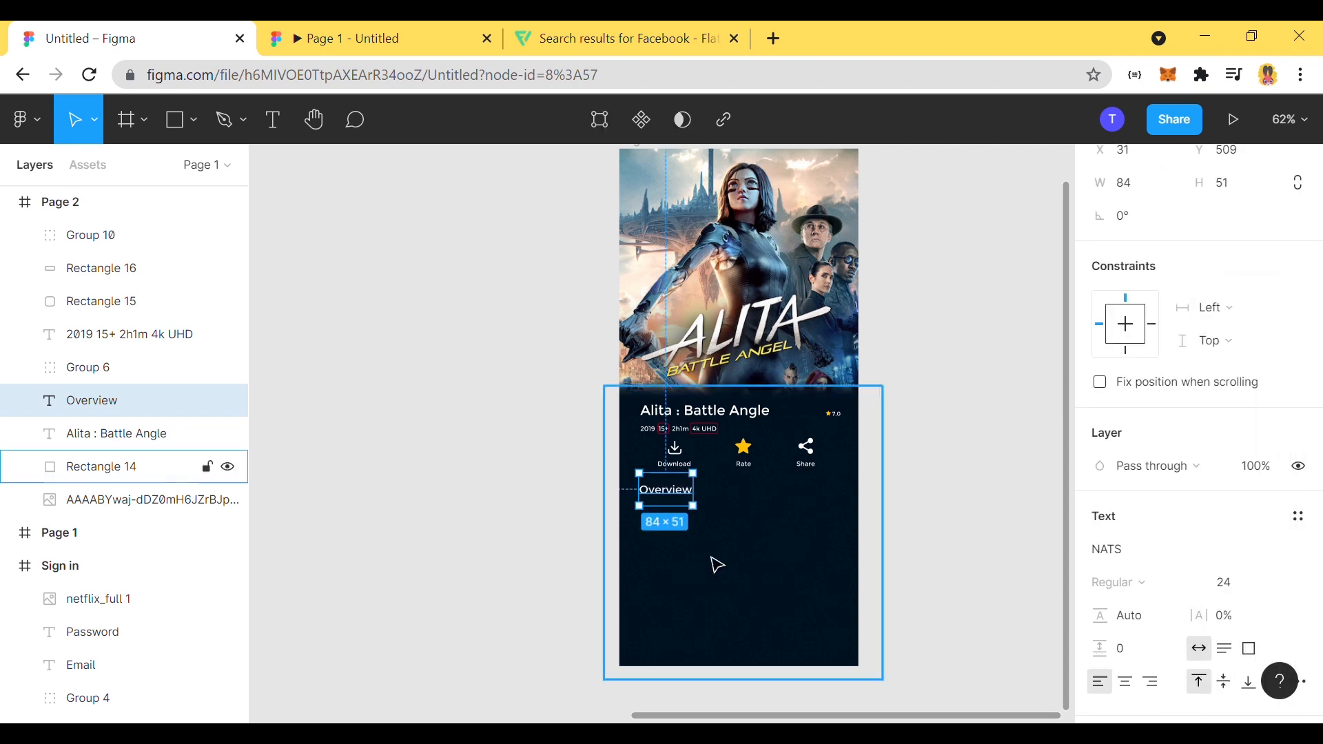
Step: Align the Overview heading with the movie title's left edge and raise it to about X 33, Y 498
{"action": "scroll", "coordinate": [684, 495], "scroll_direction": "up", "scroll_amount": 3}
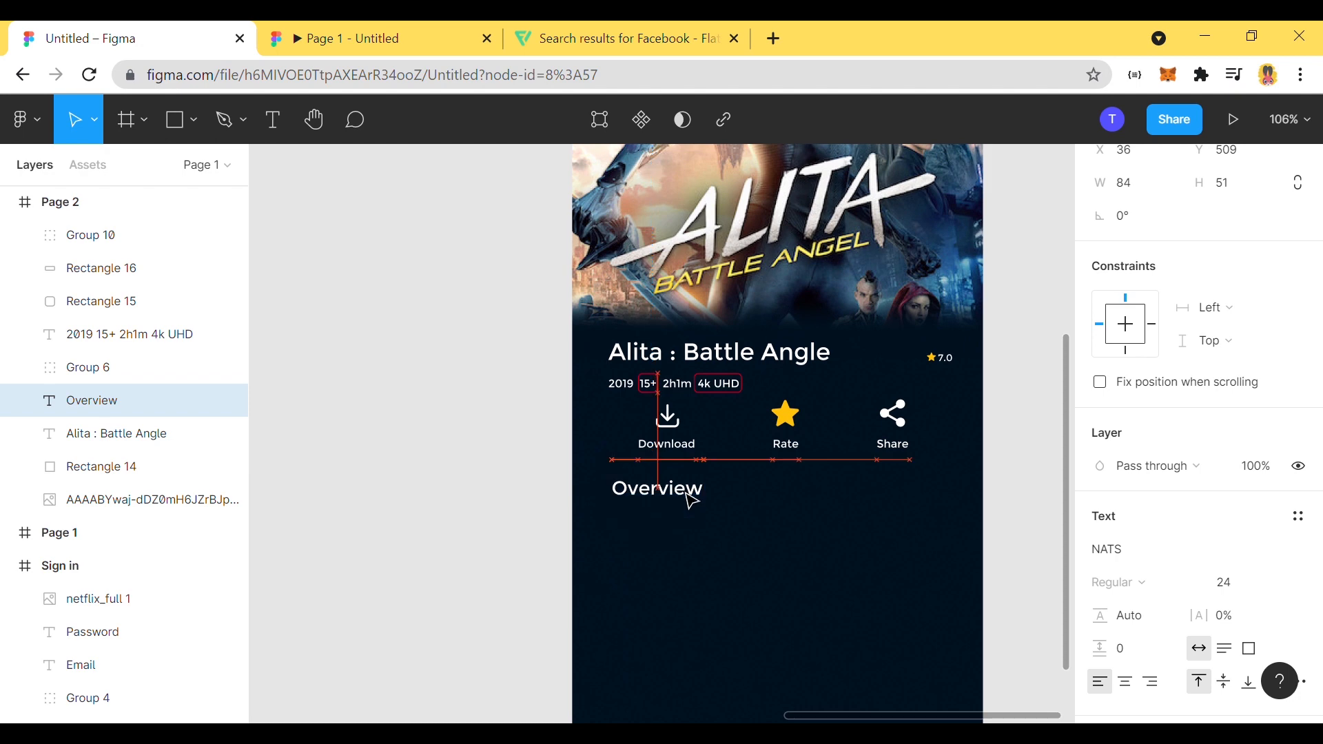
{"action": "left_click", "coordinate": [1038, 549]}
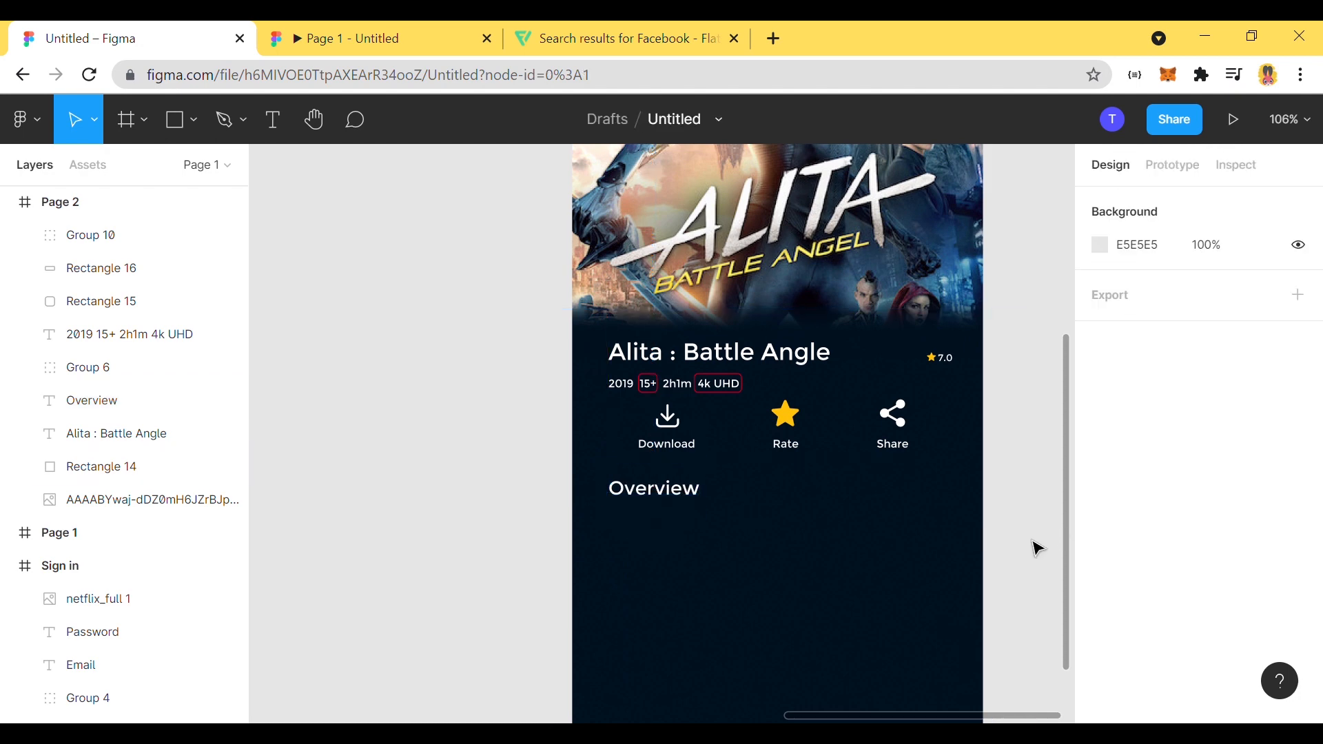
{"action": "left_click_drag", "start_coordinate": [654, 503], "coordinate": [661, 496]}
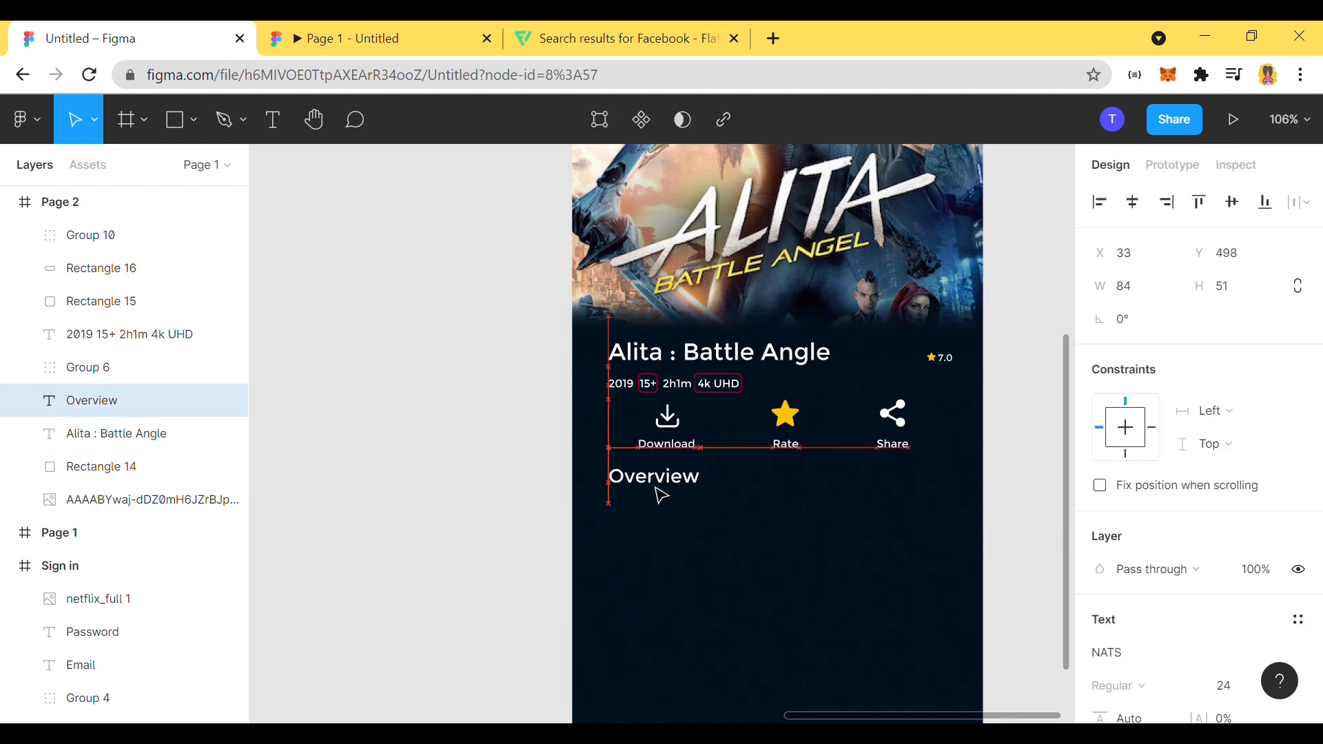
{"action": "left_click", "coordinate": [1014, 542]}
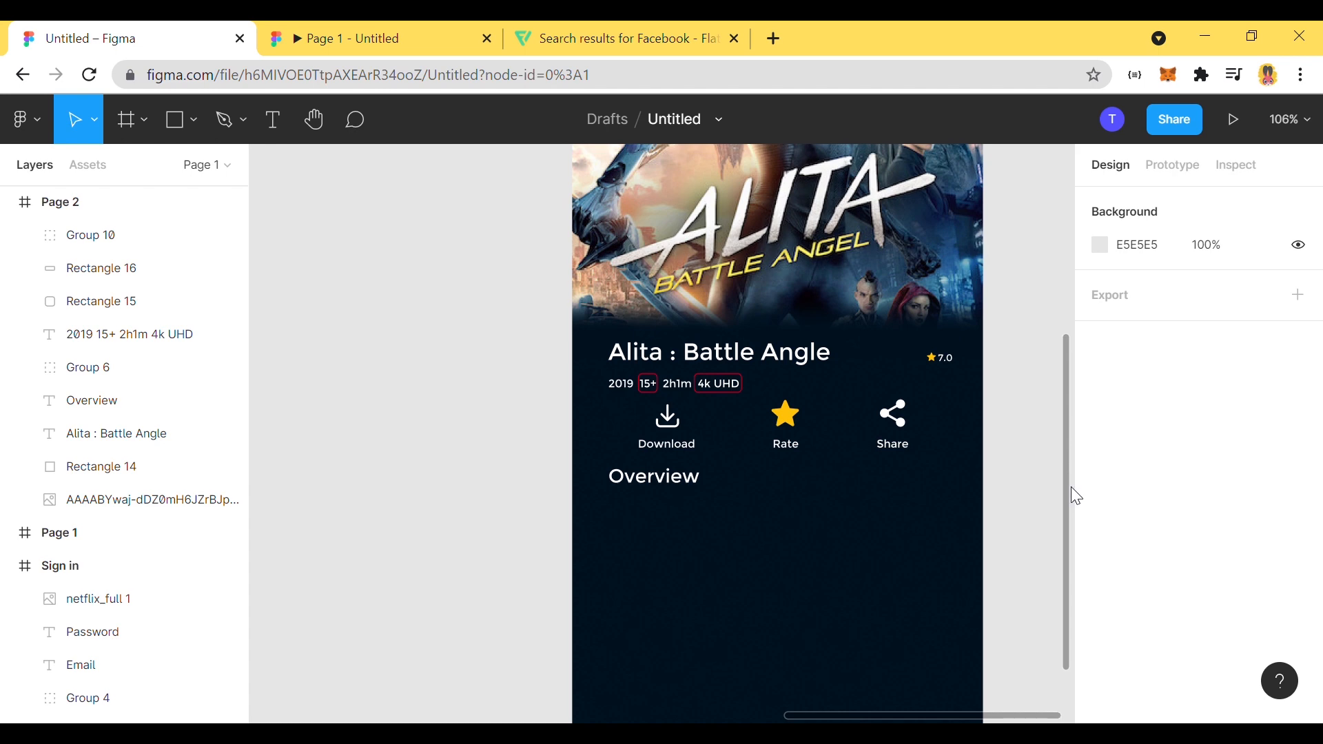
Step: Paste the copied synopsis text group and place it under the Overview heading at about X 38, Y 535
{"action": "scroll", "coordinate": [1026, 535], "scroll_direction": "down", "scroll_amount": 1}
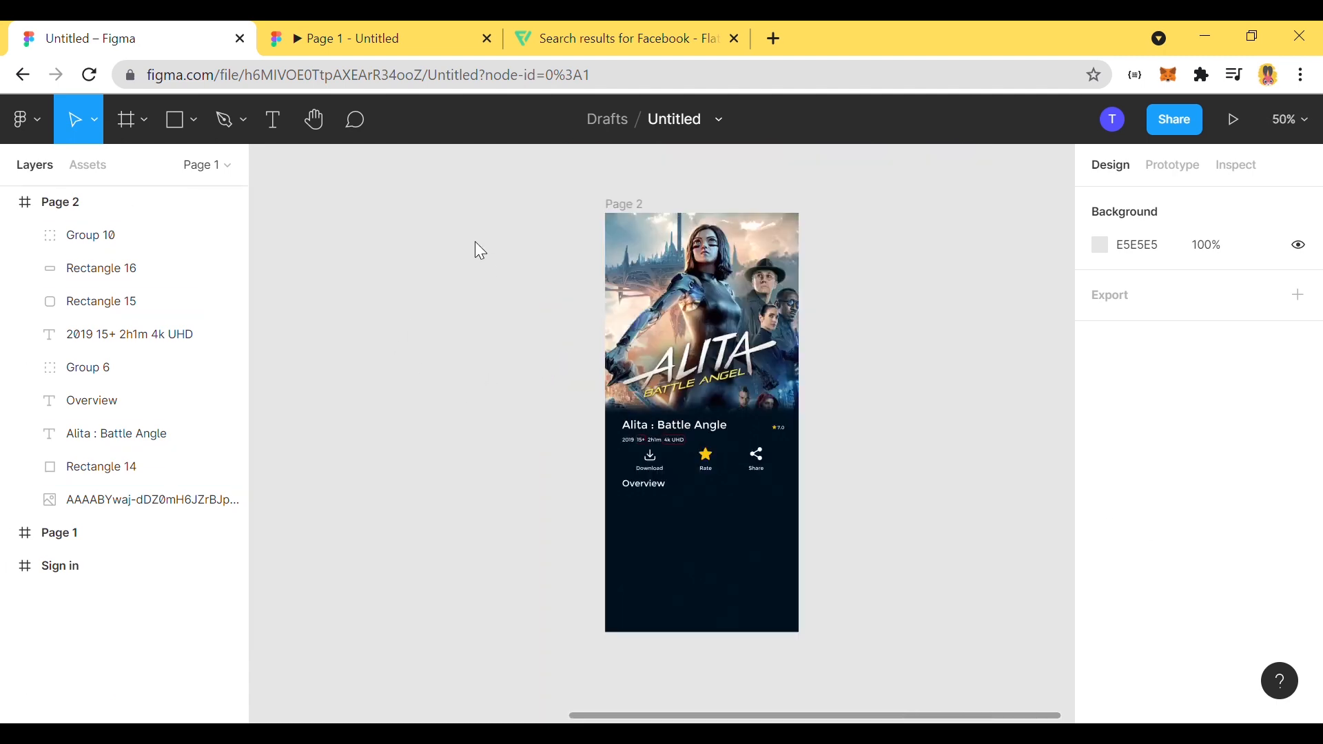
{"action": "key", "text": "ctrl+v"}
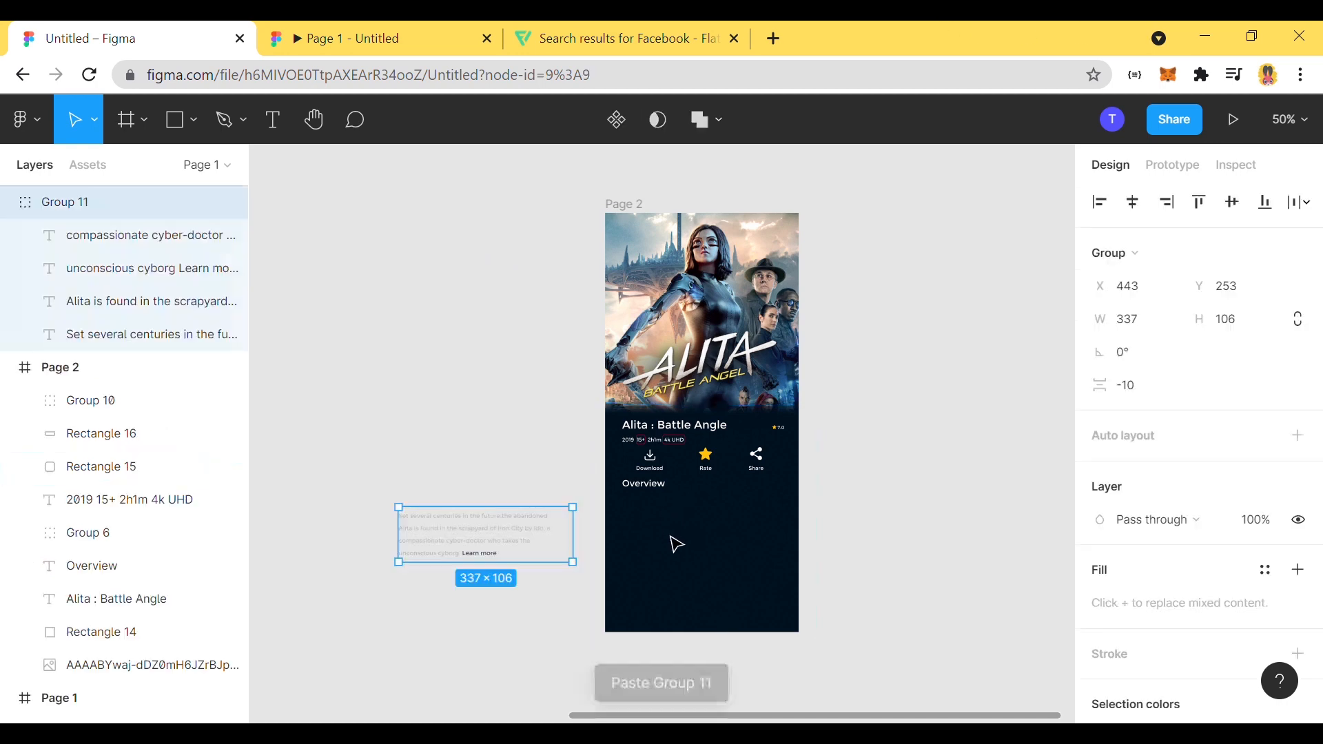
{"action": "left_click_drag", "start_coordinate": [575, 532], "coordinate": [730, 515]}
{"action": "scroll", "coordinate": [721, 514], "scroll_direction": "up", "scroll_amount": 5}
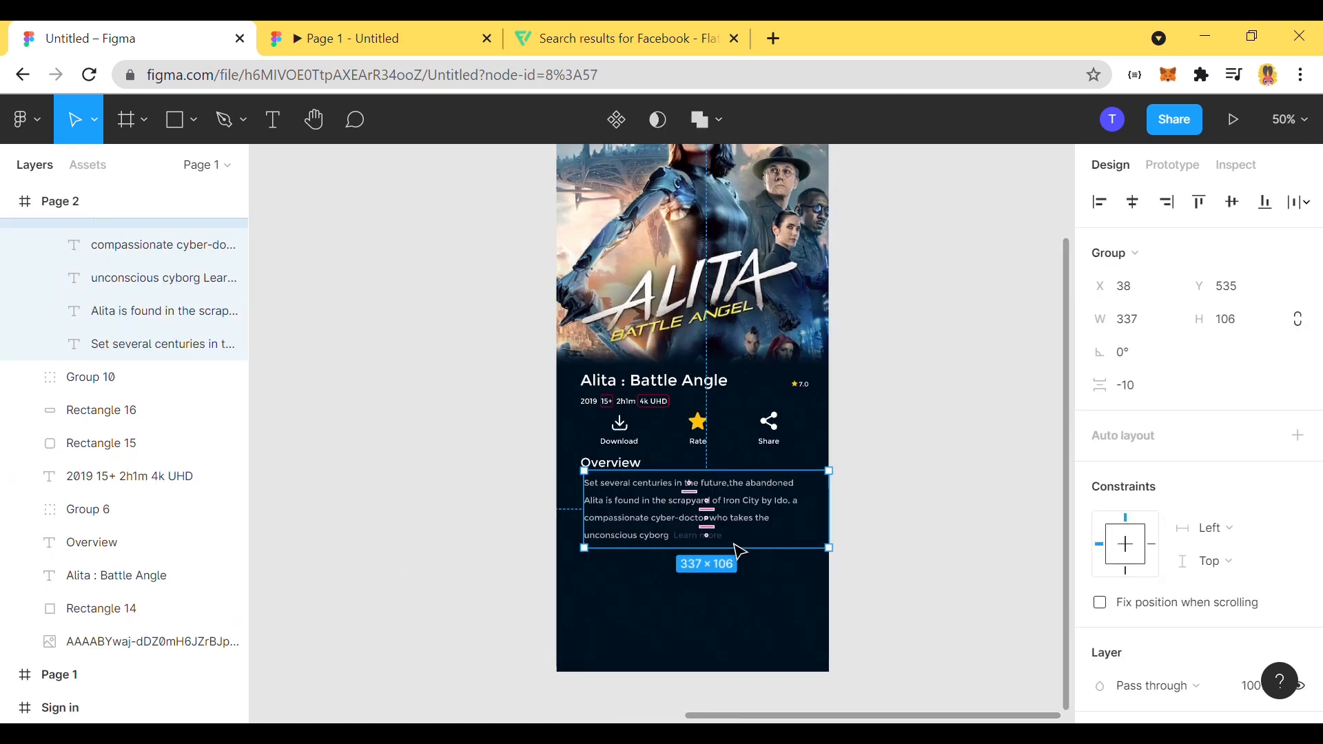
{"action": "left_click", "coordinate": [956, 463]}
{"action": "scroll", "coordinate": [948, 510], "scroll_direction": "down", "scroll_amount": 4}
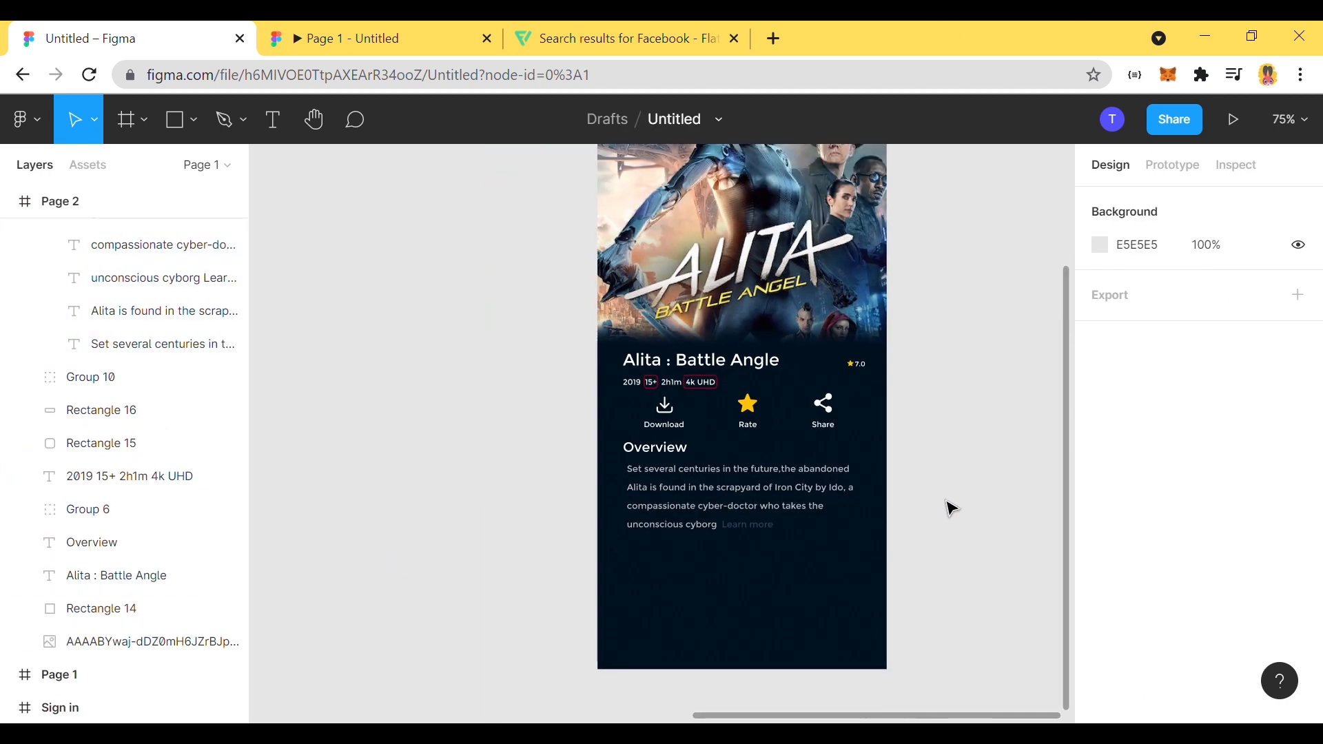
Step: Place the four cast photos loosely on the canvas beside the Page 2 frame
{"action": "scroll", "coordinate": [949, 520], "scroll_direction": "down", "scroll_amount": 1}
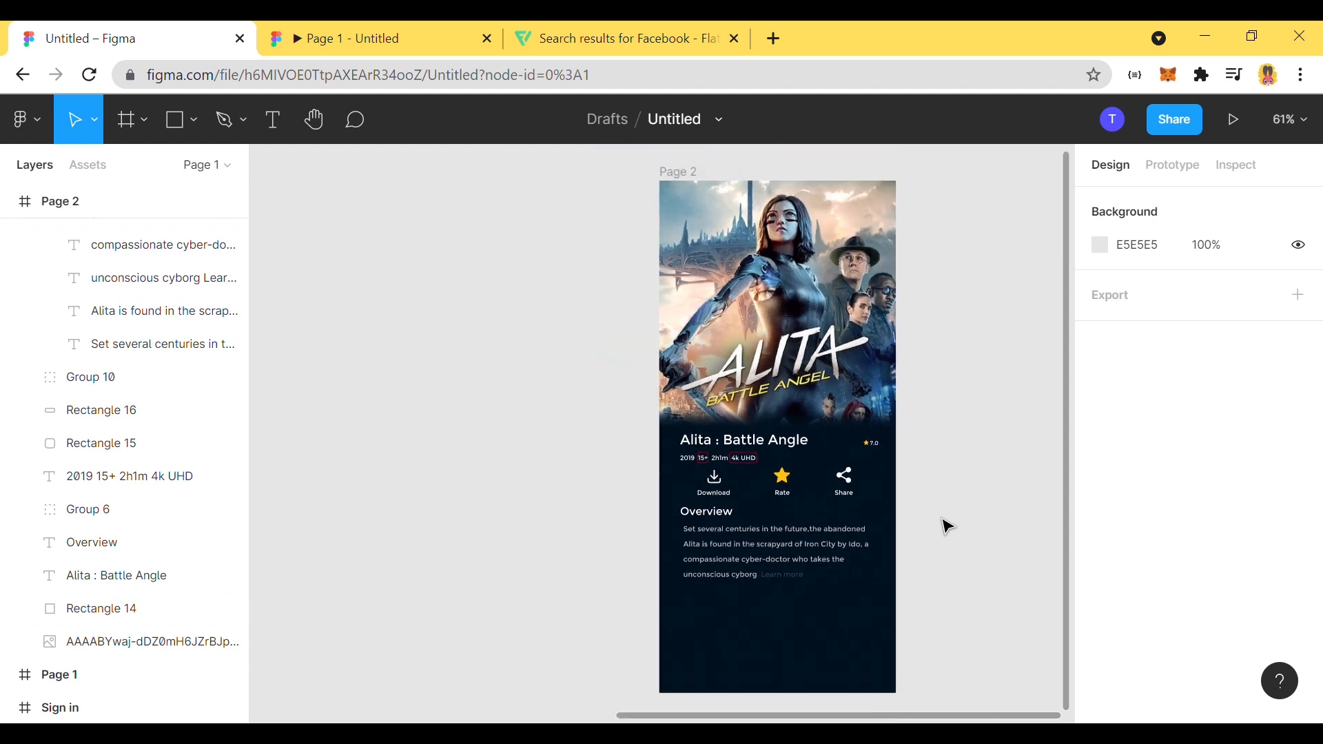
{"action": "scroll", "coordinate": [949, 528], "scroll_direction": "right", "scroll_amount": 2}
{"action": "left_click", "coordinate": [194, 120]}
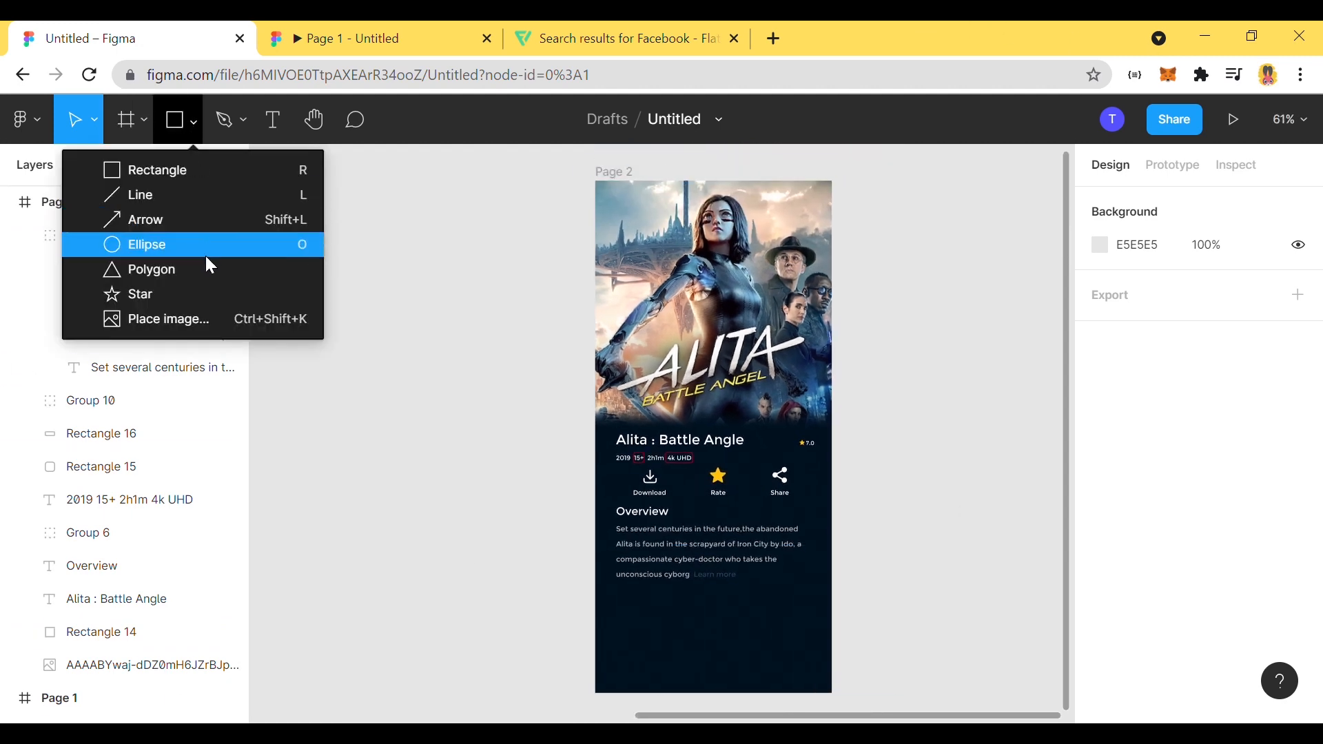
{"action": "left_click", "coordinate": [206, 319]}
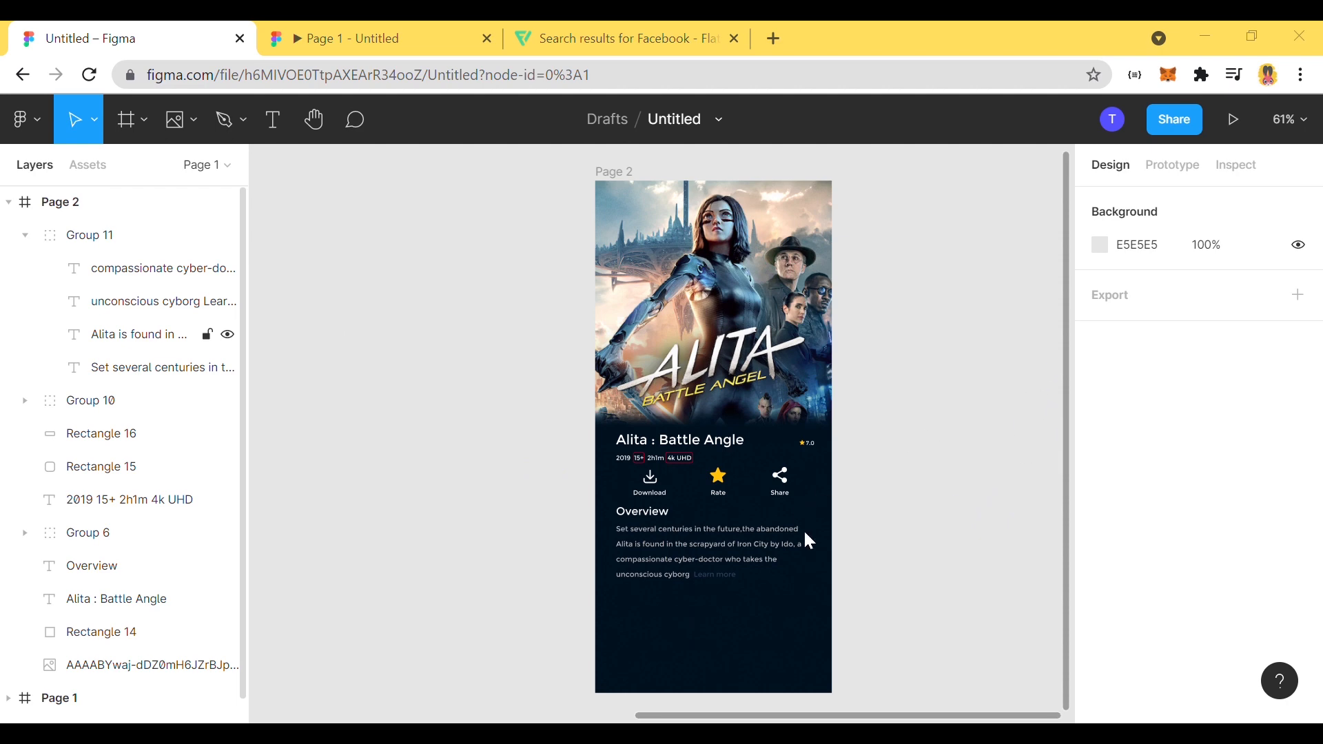
{"action": "left_click", "coordinate": [430, 361]}
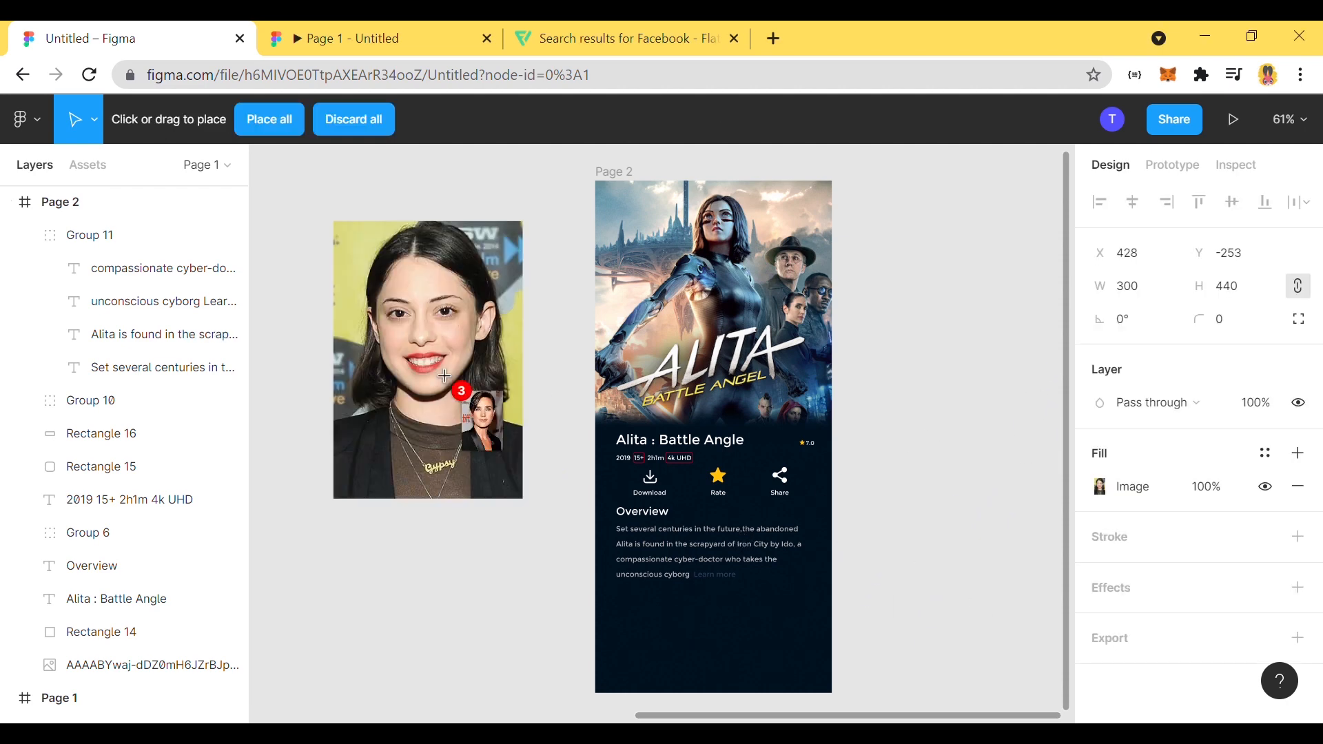
{"action": "left_click", "coordinate": [438, 372]}
{"action": "scroll", "coordinate": [852, 539], "scroll_direction": "down", "scroll_amount": 5}
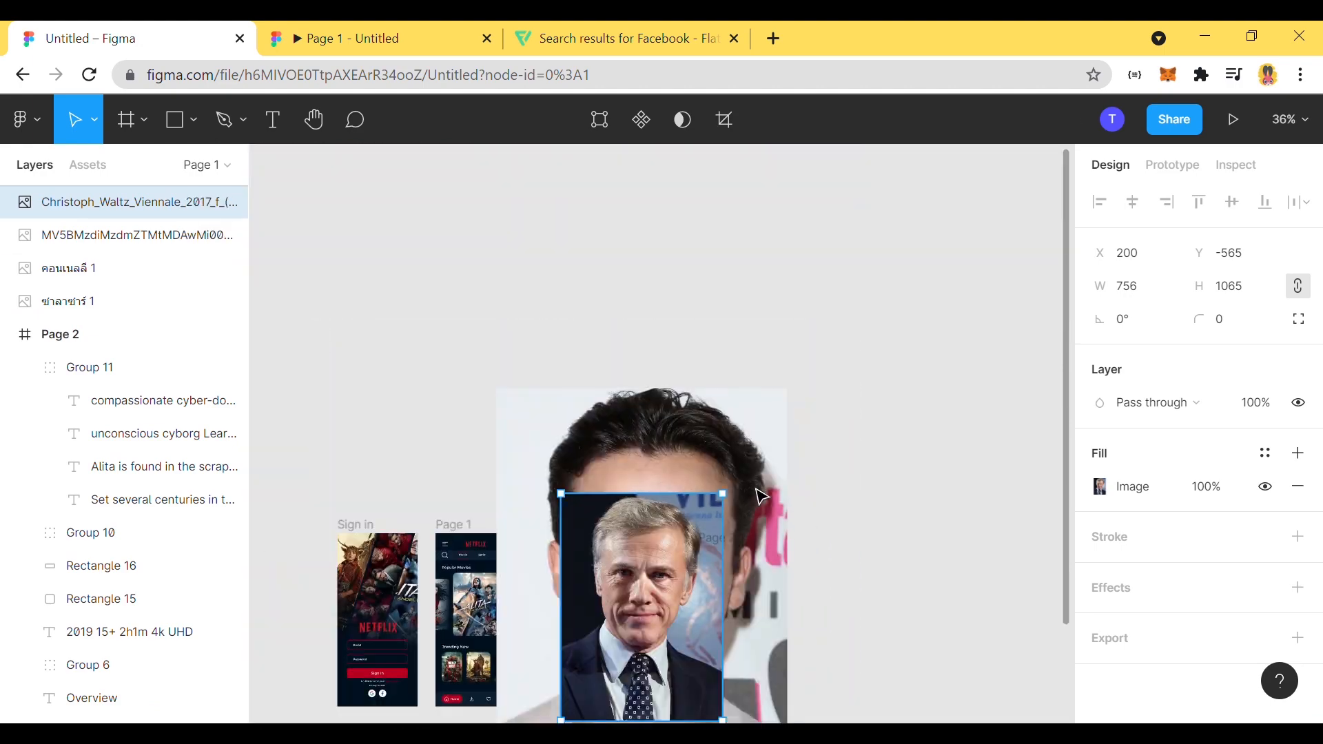
Step: Move the two oversized male portraits apart and shrink the suited man's photo above and left of the Page 2 frame
{"action": "scroll", "coordinate": [852, 540], "scroll_direction": "up", "scroll_amount": 3}
{"action": "left_click_drag", "start_coordinate": [630, 501], "coordinate": [996, 496]}
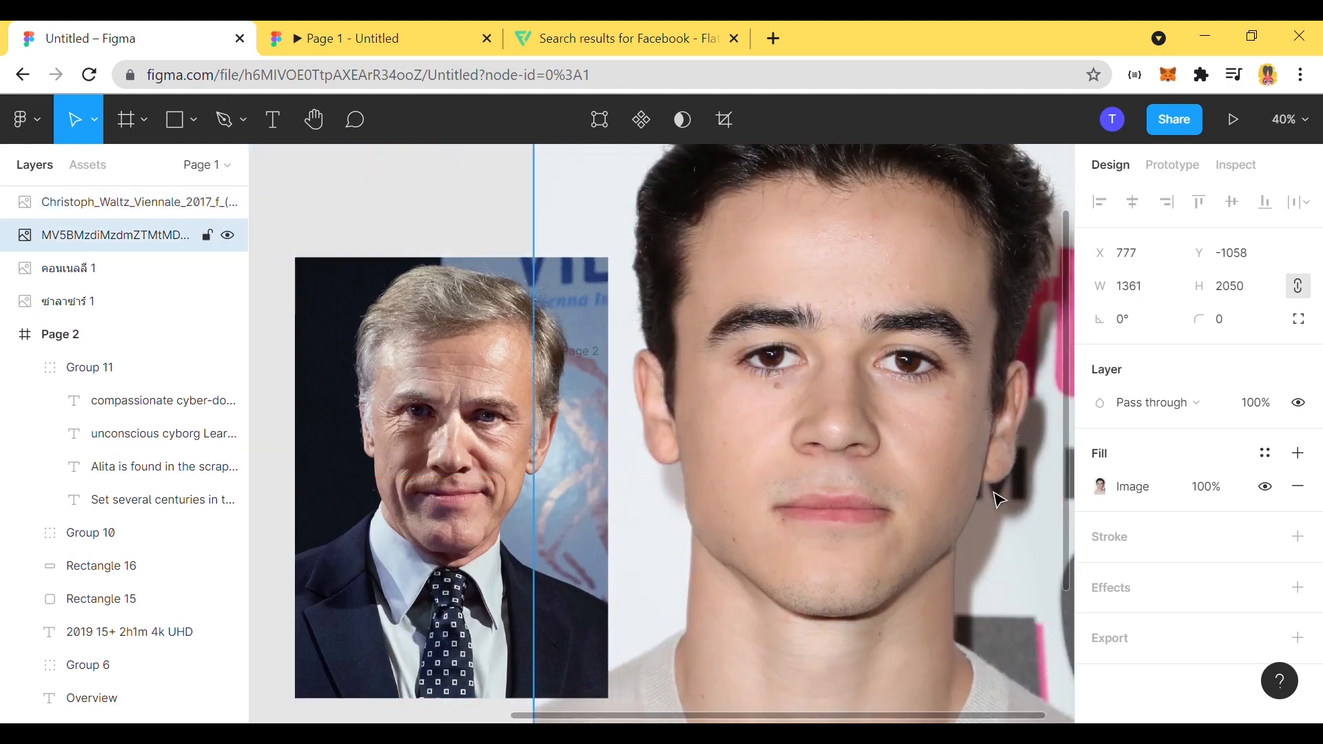
{"action": "left_click_drag", "start_coordinate": [689, 490], "coordinate": [917, 492]}
{"action": "left_click_drag", "start_coordinate": [506, 488], "coordinate": [337, 465]}
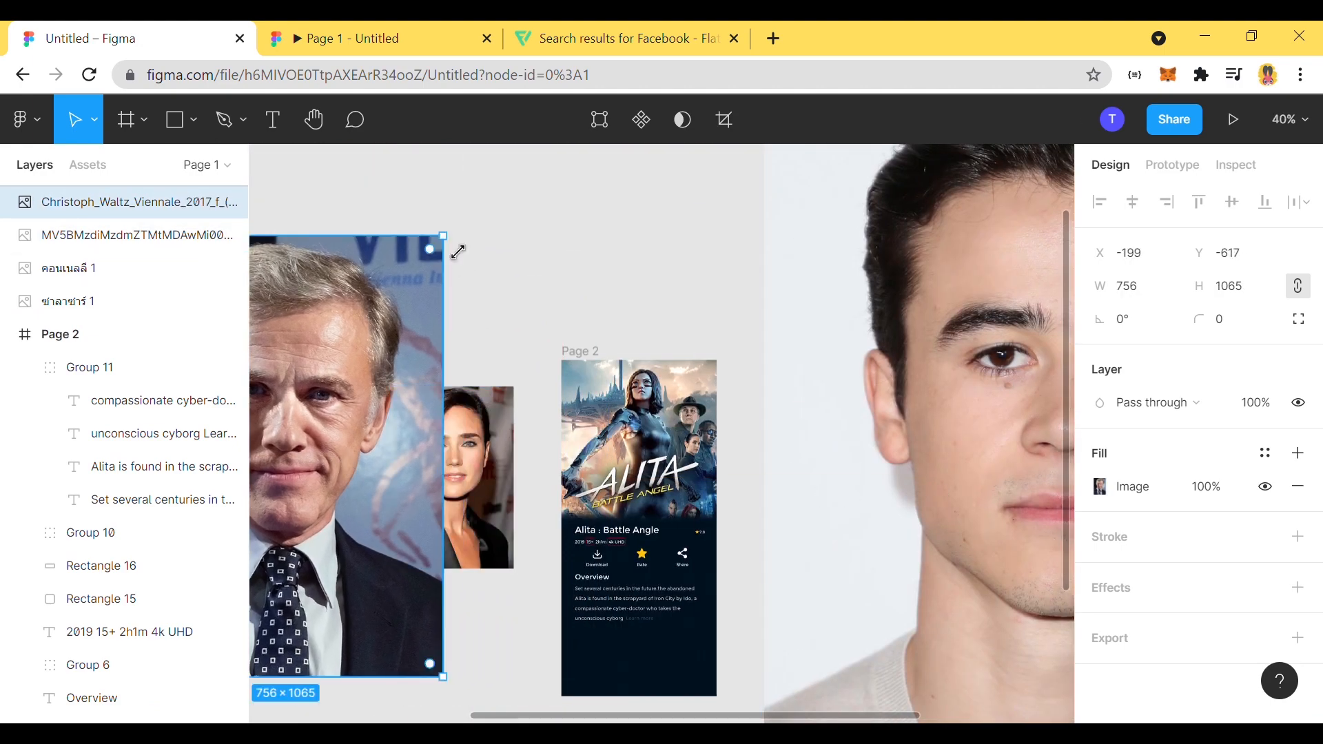
{"action": "left_click_drag", "start_coordinate": [444, 240], "coordinate": [268, 486]}
{"action": "left_click_drag", "start_coordinate": [263, 534], "coordinate": [502, 281]}
{"action": "left_click_drag", "start_coordinate": [509, 236], "coordinate": [473, 270]}
Step: Scale down both women's photos, putting the one with the dark jacket beside the suited man's photo
{"action": "left_click", "coordinate": [477, 447]}
{"action": "left_click_drag", "start_coordinate": [514, 386], "coordinate": [442, 492]}
{"action": "left_click_drag", "start_coordinate": [427, 508], "coordinate": [553, 258]}
{"action": "left_click", "coordinate": [455, 475]}
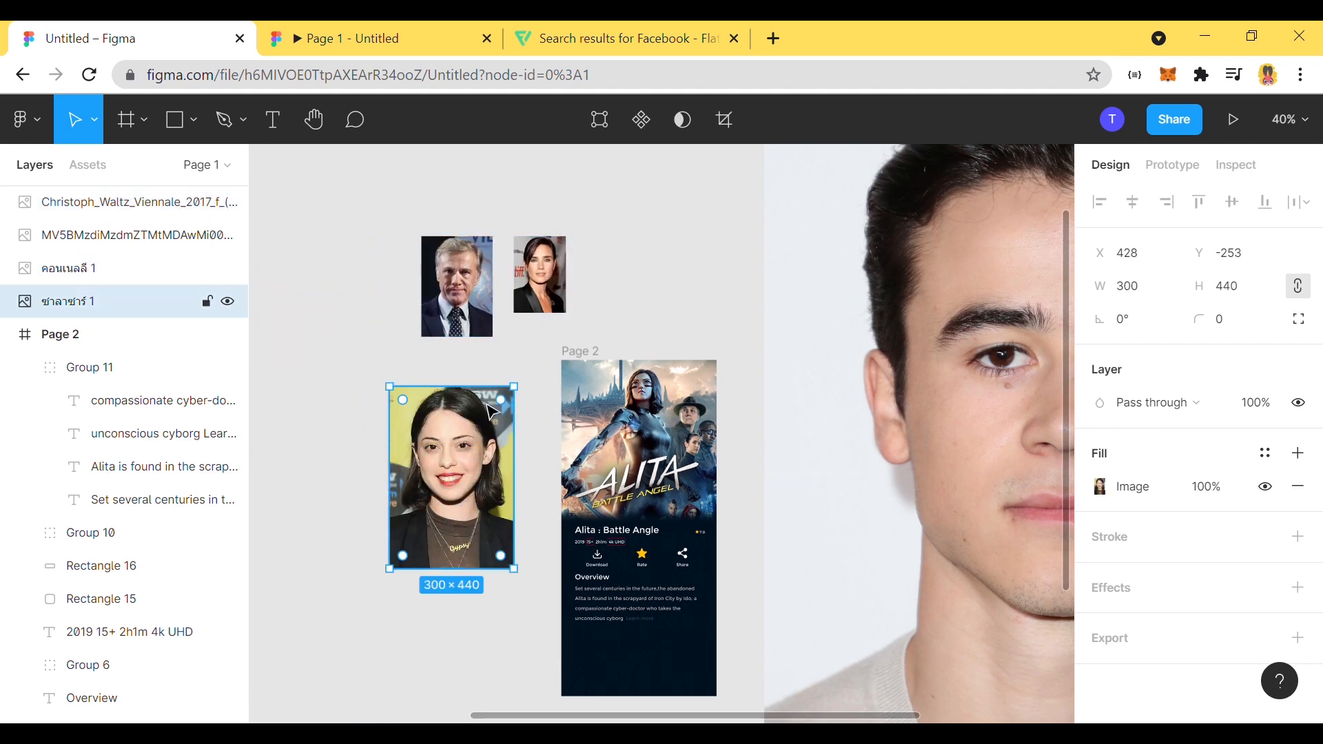
{"action": "left_click_drag", "start_coordinate": [513, 387], "coordinate": [443, 490]}
Step: Shrink the young man's portrait to about 180 × 271 and move it to the left of the Page 2 frame
{"action": "left_click", "coordinate": [847, 362]}
{"action": "scroll", "coordinate": [851, 360], "scroll_direction": "up", "scroll_amount": 1}
{"action": "scroll", "coordinate": [851, 360], "scroll_direction": "up", "scroll_amount": 4}
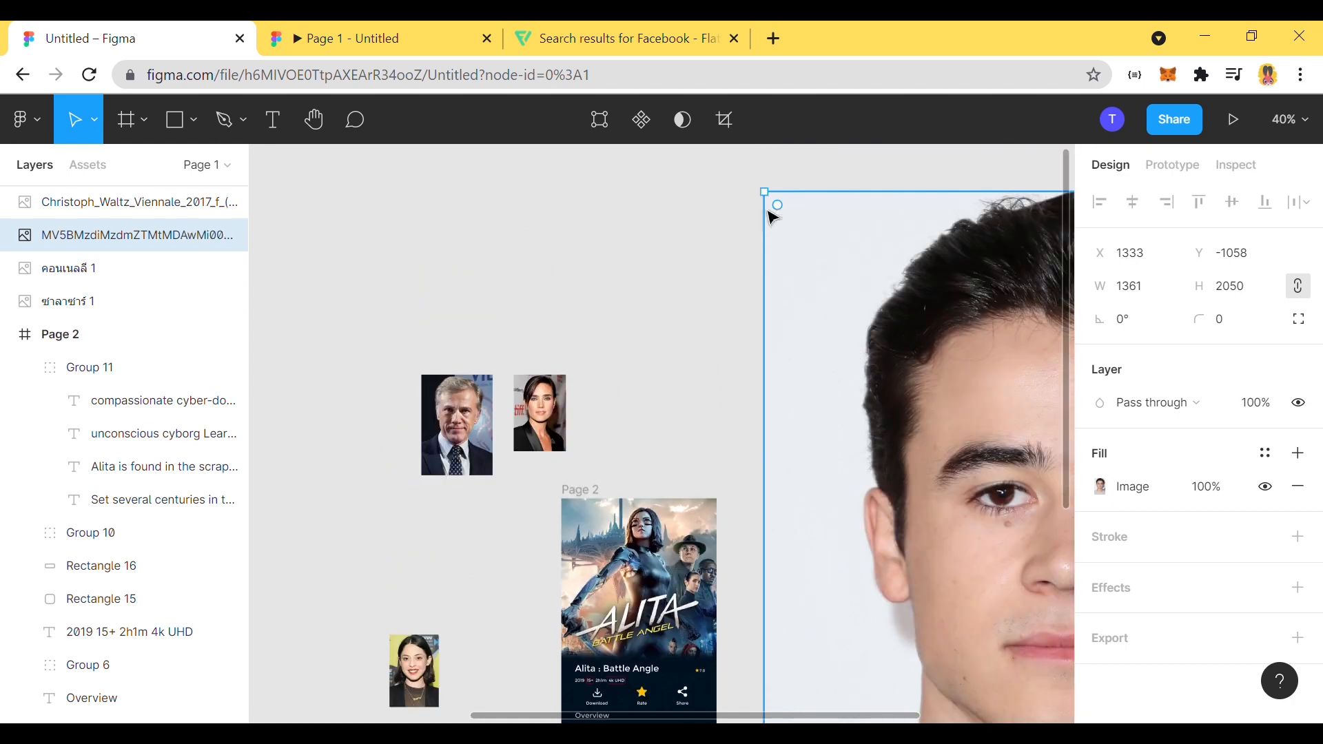
{"action": "left_click_drag", "start_coordinate": [775, 208], "coordinate": [587, 339]}
{"action": "left_click_drag", "start_coordinate": [936, 225], "coordinate": [495, 531]}
{"action": "scroll", "coordinate": [741, 524], "scroll_direction": "up", "scroll_amount": 5}
Step: Move the smiling woman's photo, sized about 42 × 62, beside the frame's synopsis area at about X 690, Y 238
{"action": "scroll", "coordinate": [745, 509], "scroll_direction": "down", "scroll_amount": 3}
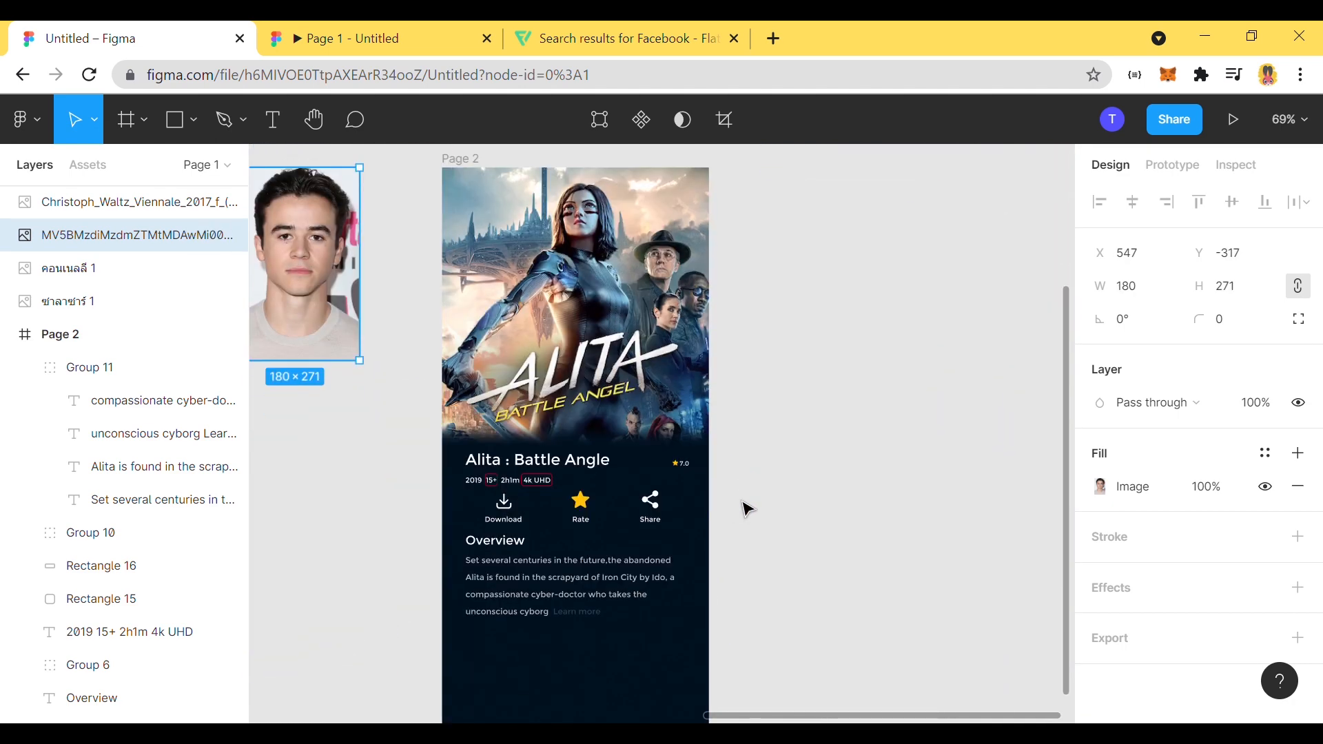
{"action": "scroll", "coordinate": [746, 508], "scroll_direction": "left", "scroll_amount": 1}
{"action": "scroll", "coordinate": [747, 508], "scroll_direction": "left", "scroll_amount": 2}
{"action": "left_click_drag", "start_coordinate": [344, 514], "coordinate": [454, 559]}
{"action": "scroll", "coordinate": [702, 606], "scroll_direction": "down", "scroll_amount": 1}
{"action": "scroll", "coordinate": [703, 606], "scroll_direction": "up", "scroll_amount": 2}
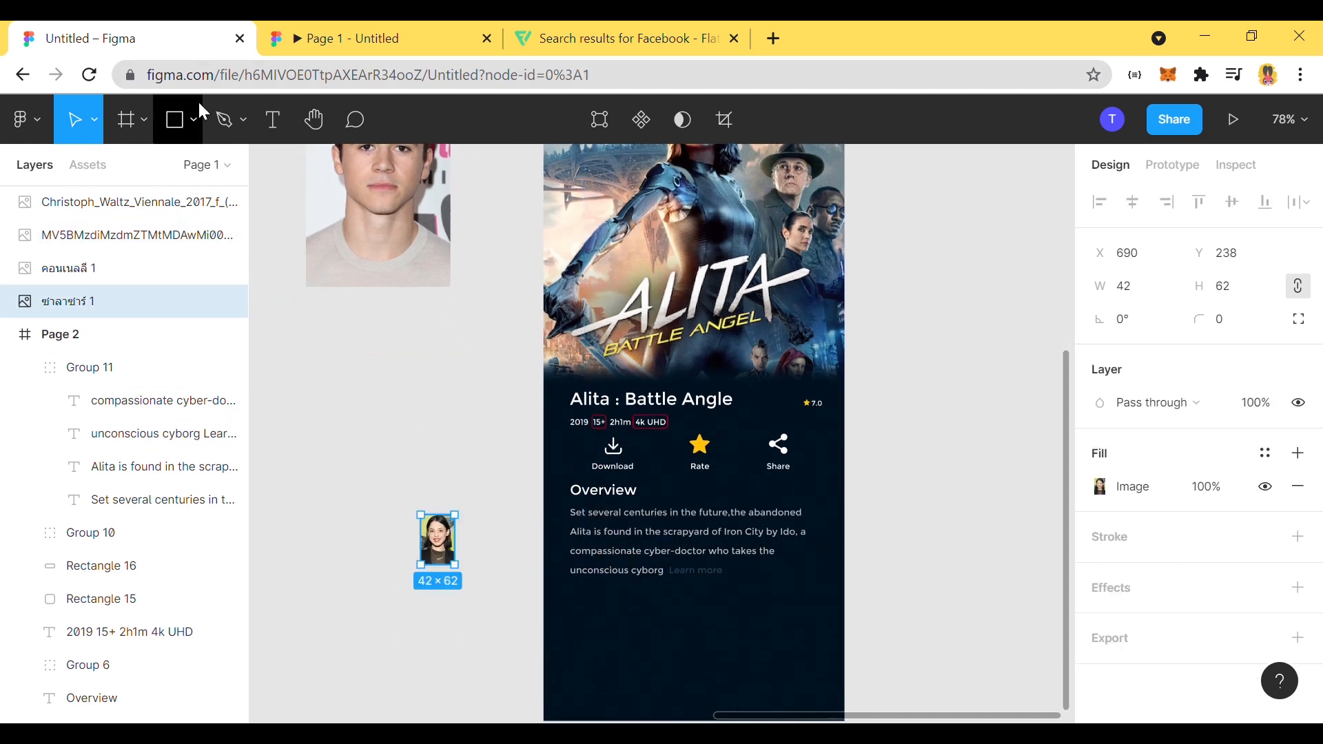
Step: Draw a 43 × 43 circle under the synopsis at about X 33, Y 641 and duplicate it into a row of four
{"action": "left_click", "coordinate": [194, 121]}
{"action": "left_click", "coordinate": [172, 246]}
{"action": "left_click", "coordinate": [585, 603]}
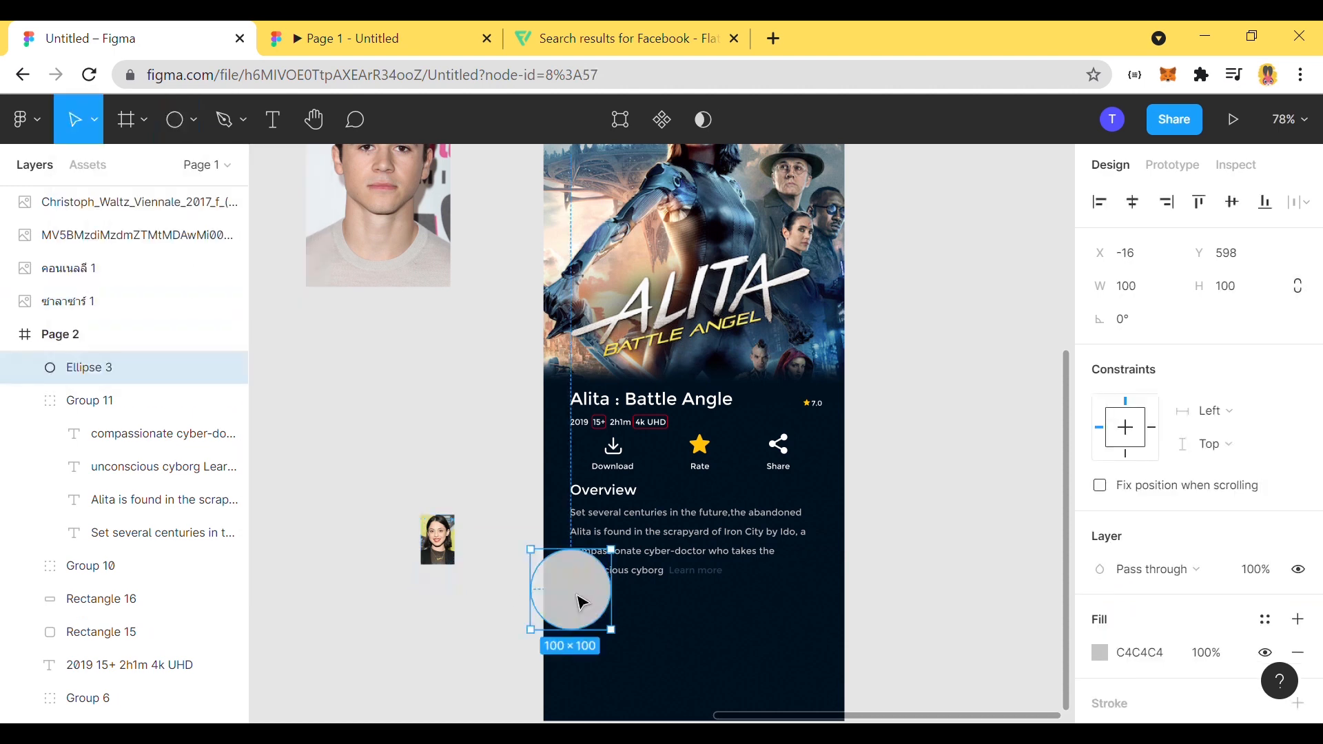
{"action": "left_click_drag", "start_coordinate": [586, 603], "coordinate": [641, 618]}
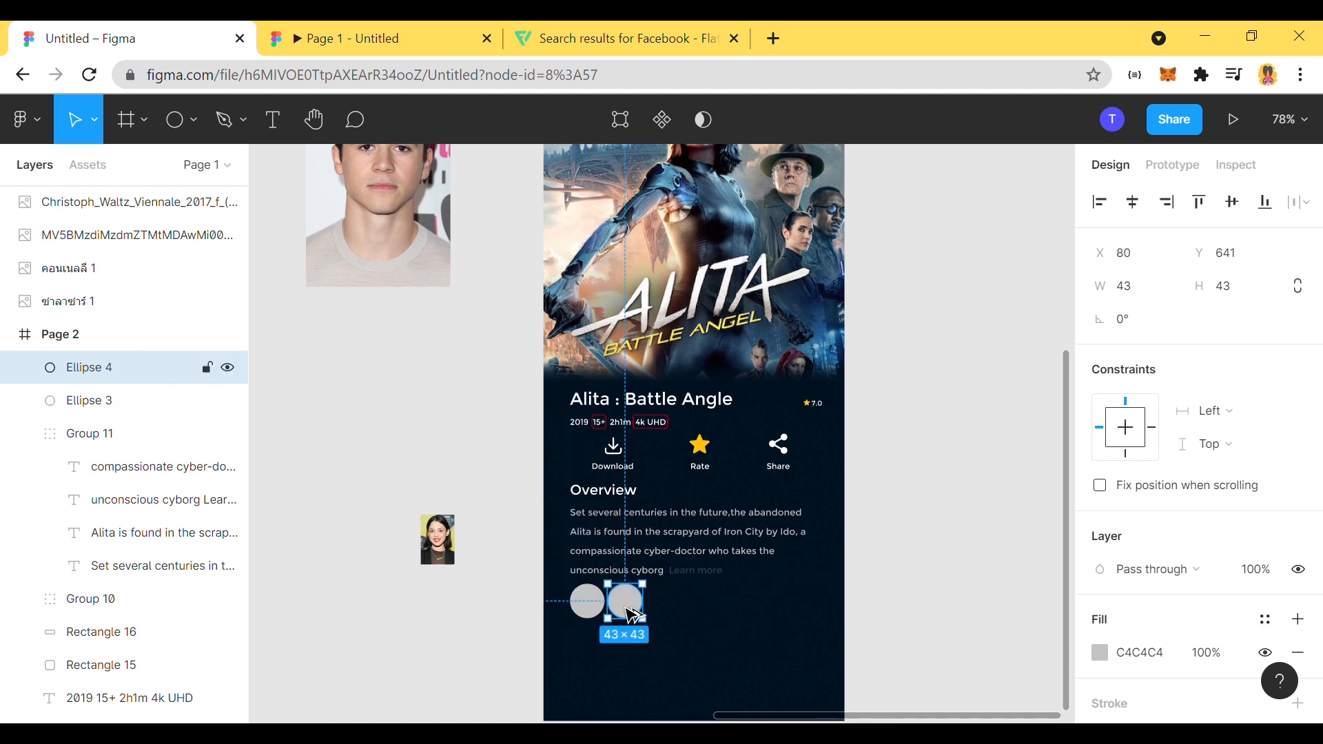
{"action": "left_click_drag", "start_coordinate": [632, 615], "coordinate": [709, 607]}
Step: Select all four circles under the synopsis and distribute their horizontal spacing
{"action": "left_click", "coordinate": [959, 608]}
{"action": "left_click", "coordinate": [624, 610]}
{"action": "left_click", "coordinate": [662, 611], "text": "shift"}
{"action": "left_click", "coordinate": [700, 613], "text": "shift"}
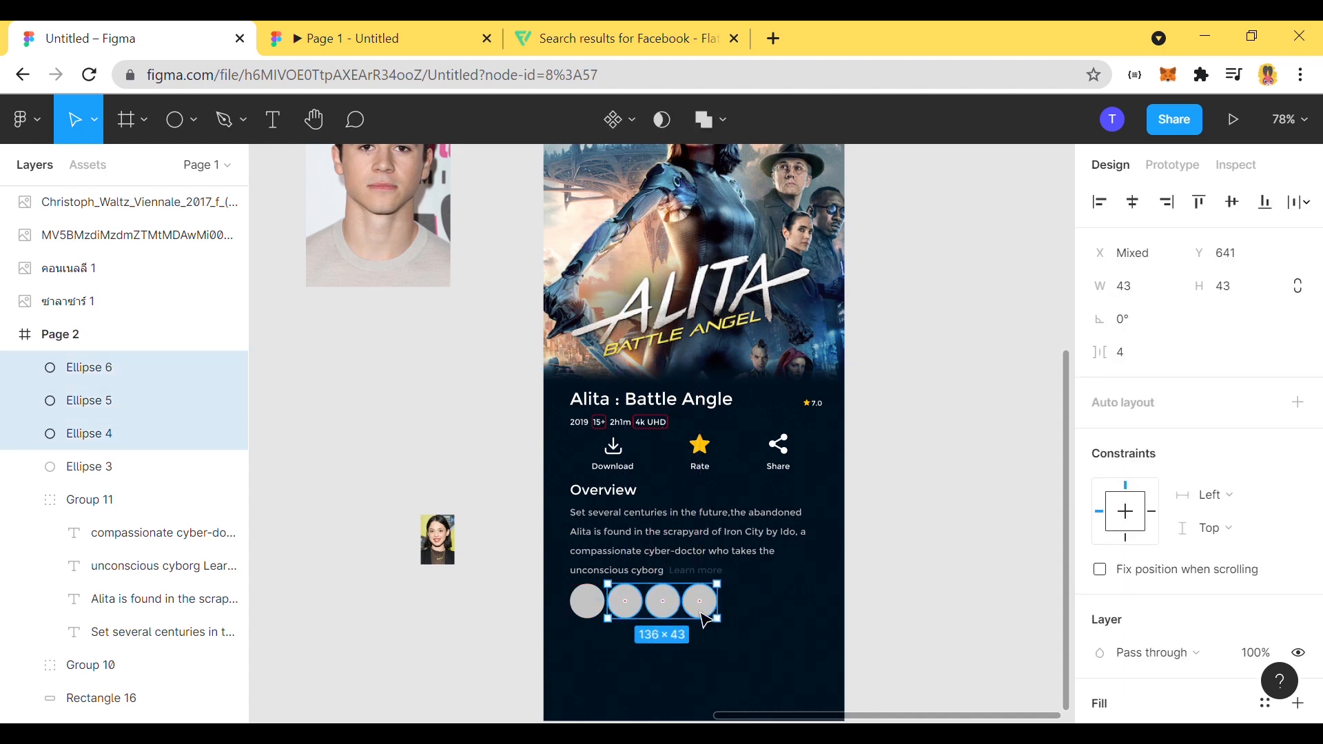
{"action": "left_click", "coordinate": [591, 615], "text": "shift"}
{"action": "left_click", "coordinate": [1299, 202]}
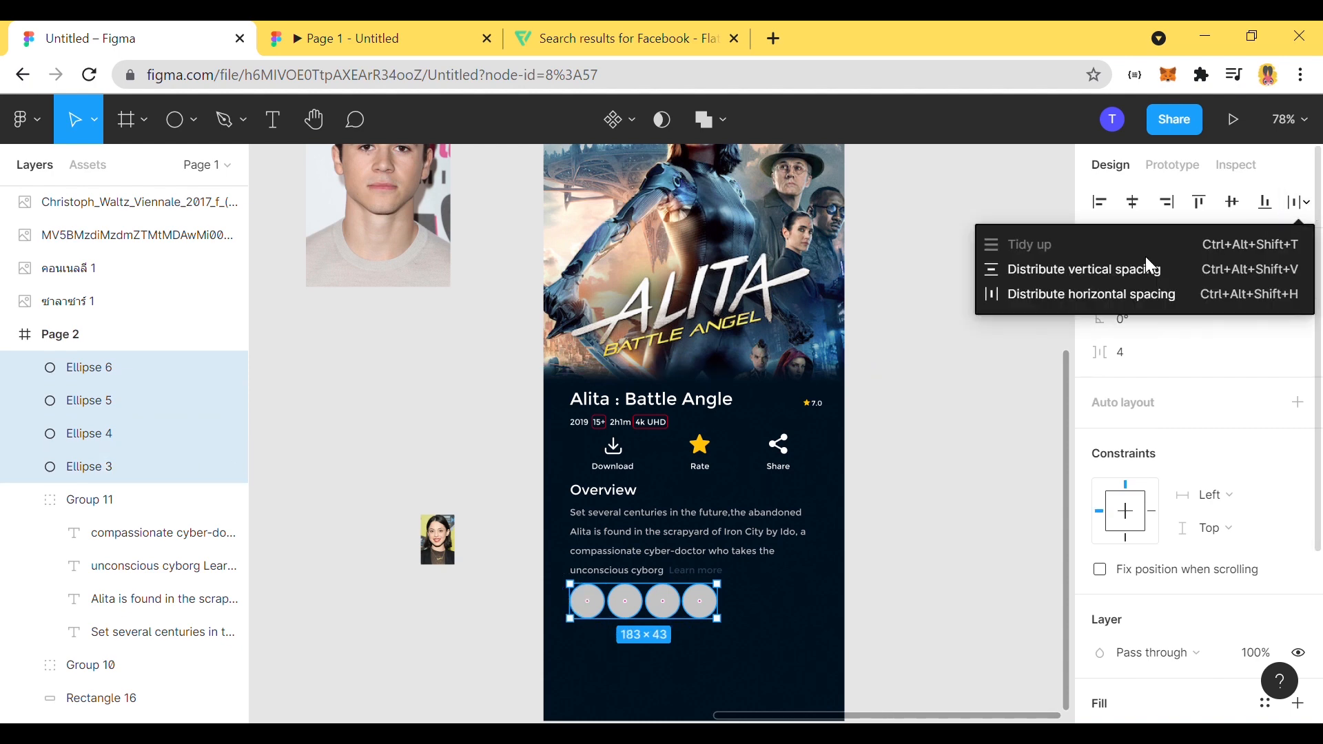
{"action": "left_click", "coordinate": [1012, 295]}
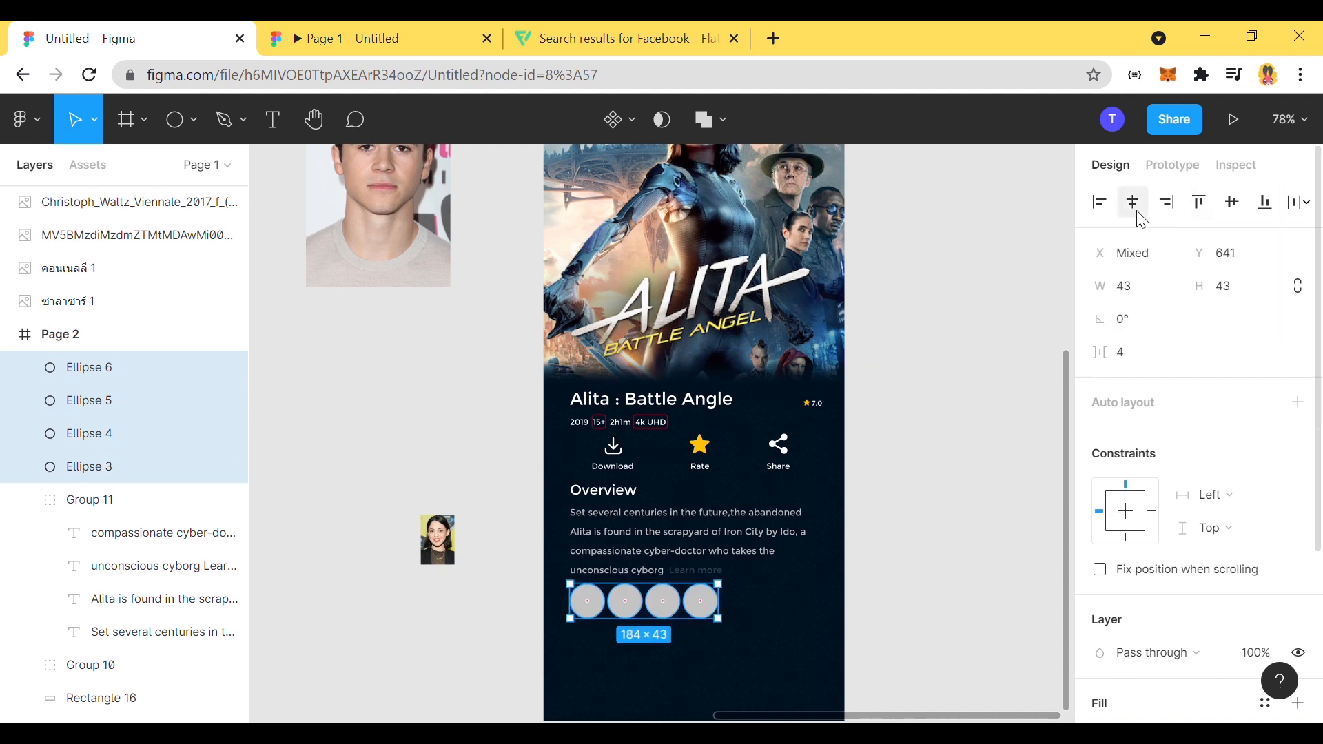
Step: Widen the gaps in the circle row by moving the last three circles to about X 84, 135 and 186
{"action": "left_click", "coordinate": [675, 682]}
{"action": "left_click", "coordinate": [624, 606]}
{"action": "left_click", "coordinate": [663, 610], "text": "shift"}
{"action": "left_click", "coordinate": [698, 612], "text": "shift"}
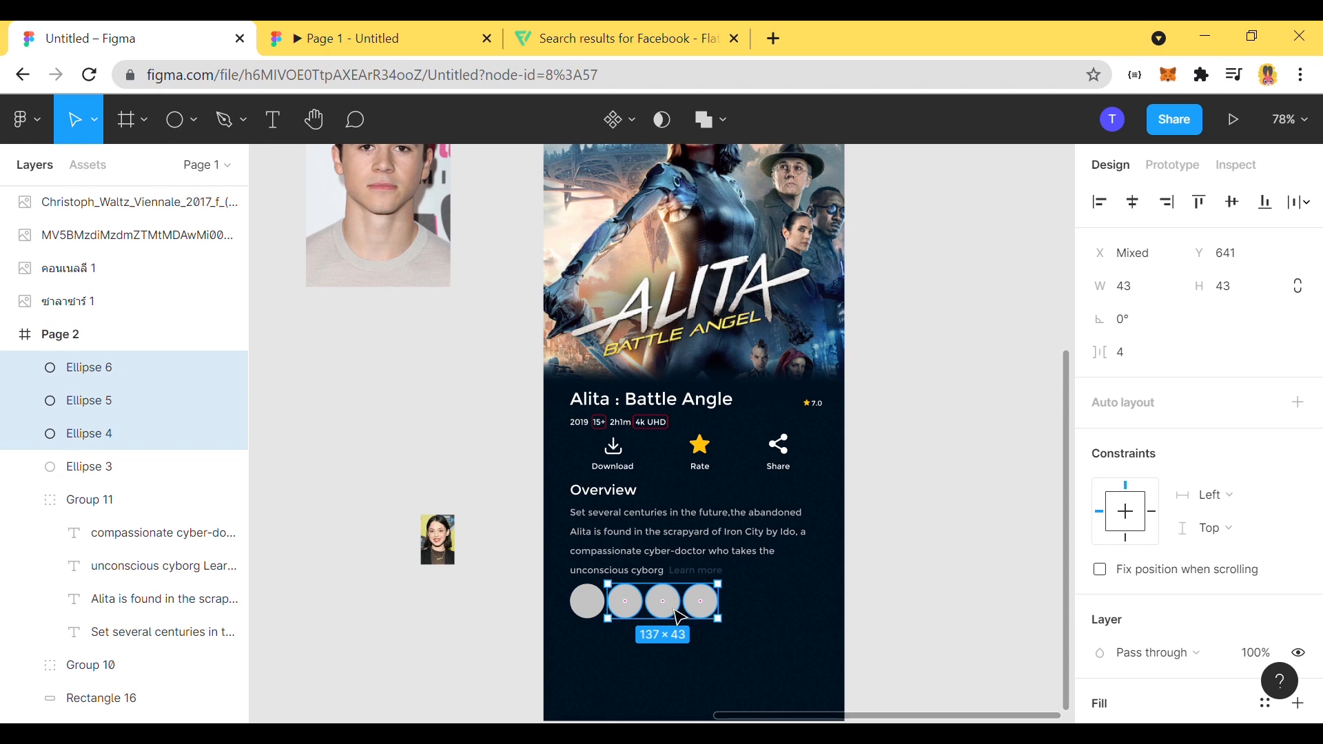
{"action": "left_click_drag", "start_coordinate": [680, 616], "coordinate": [719, 613]}
{"action": "left_click", "coordinate": [680, 616]}
{"action": "left_click", "coordinate": [684, 615], "text": "shift"}
{"action": "left_click", "coordinate": [713, 613]}
{"action": "left_click", "coordinate": [953, 614]}
Step: Delete the loose cast photos from the canvas around the Page 2 frame
{"action": "left_click_drag", "start_coordinate": [441, 549], "coordinate": [593, 624]}
{"action": "key", "text": "ctrl+z"}
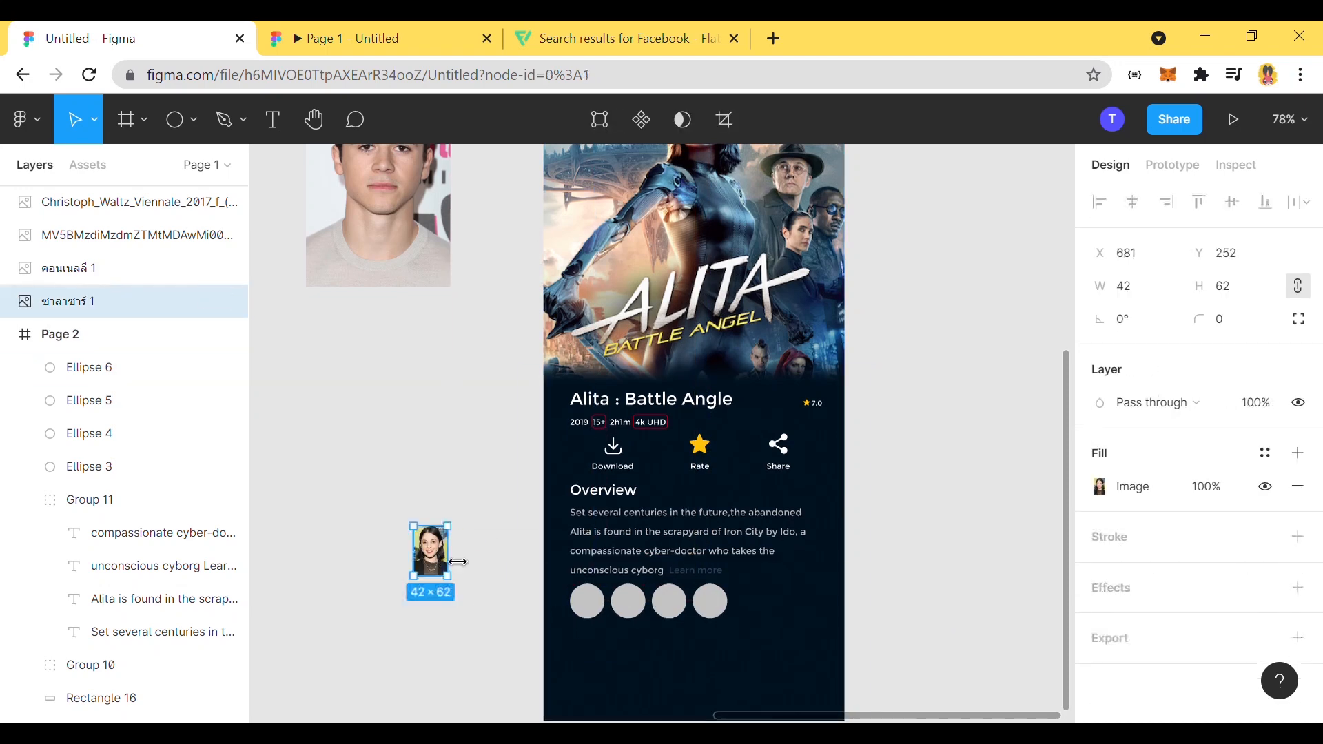
{"action": "key", "text": "Delete"}
{"action": "scroll", "coordinate": [452, 555], "scroll_direction": "up", "scroll_amount": 2}
{"action": "left_click_drag", "start_coordinate": [290, 475], "coordinate": [521, 175]}
{"action": "key", "text": "Delete"}
{"action": "scroll", "coordinate": [518, 355], "scroll_direction": "down", "scroll_amount": 3}
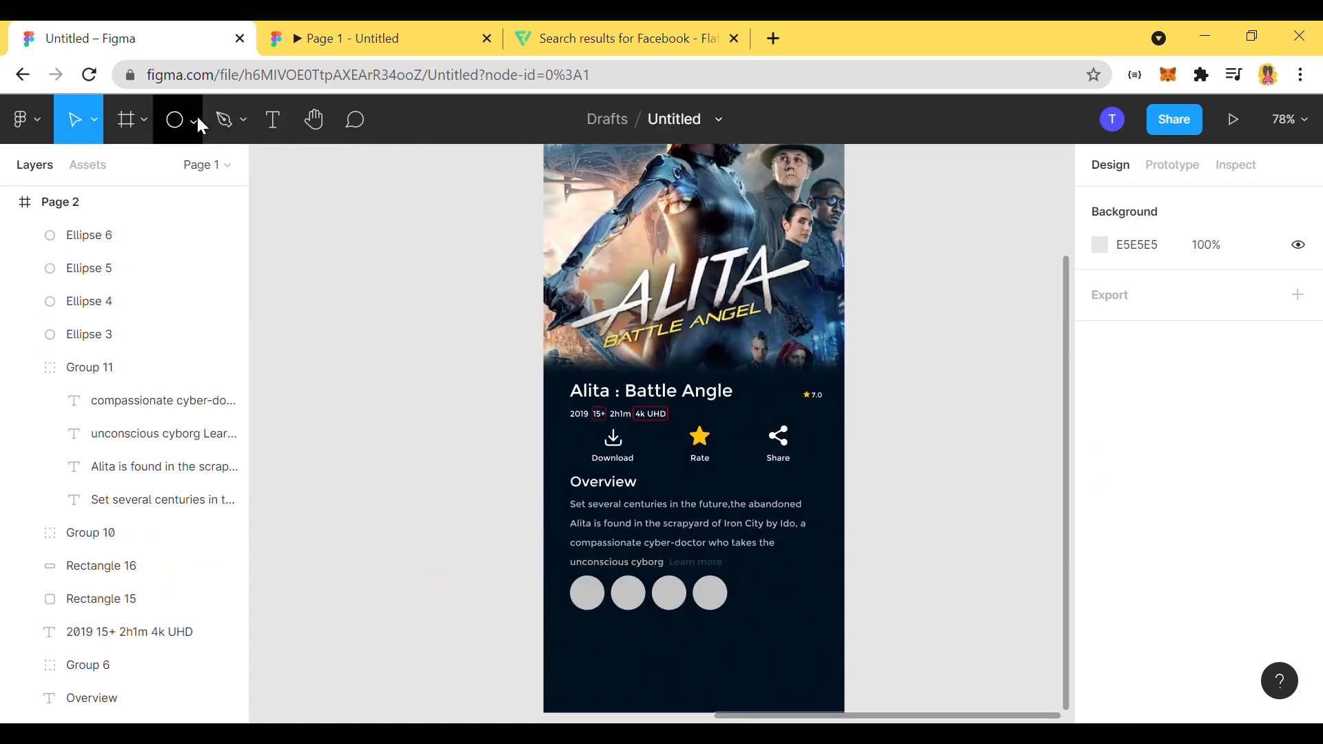
Step: Fill the first circle with the smiling woman's photo and the second with the suited man's photo
{"action": "left_click", "coordinate": [194, 121]}
{"action": "left_click", "coordinate": [167, 334]}
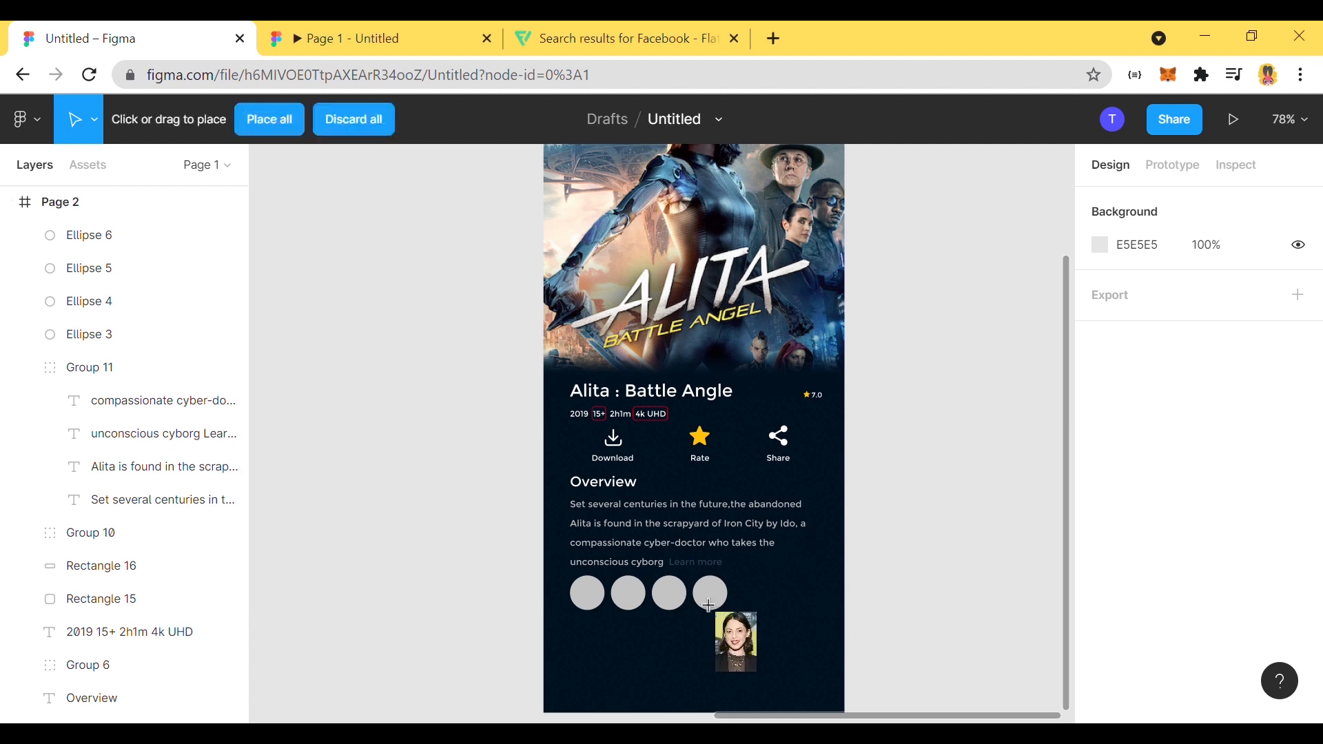
{"action": "left_click", "coordinate": [587, 594]}
{"action": "left_click", "coordinate": [193, 121]}
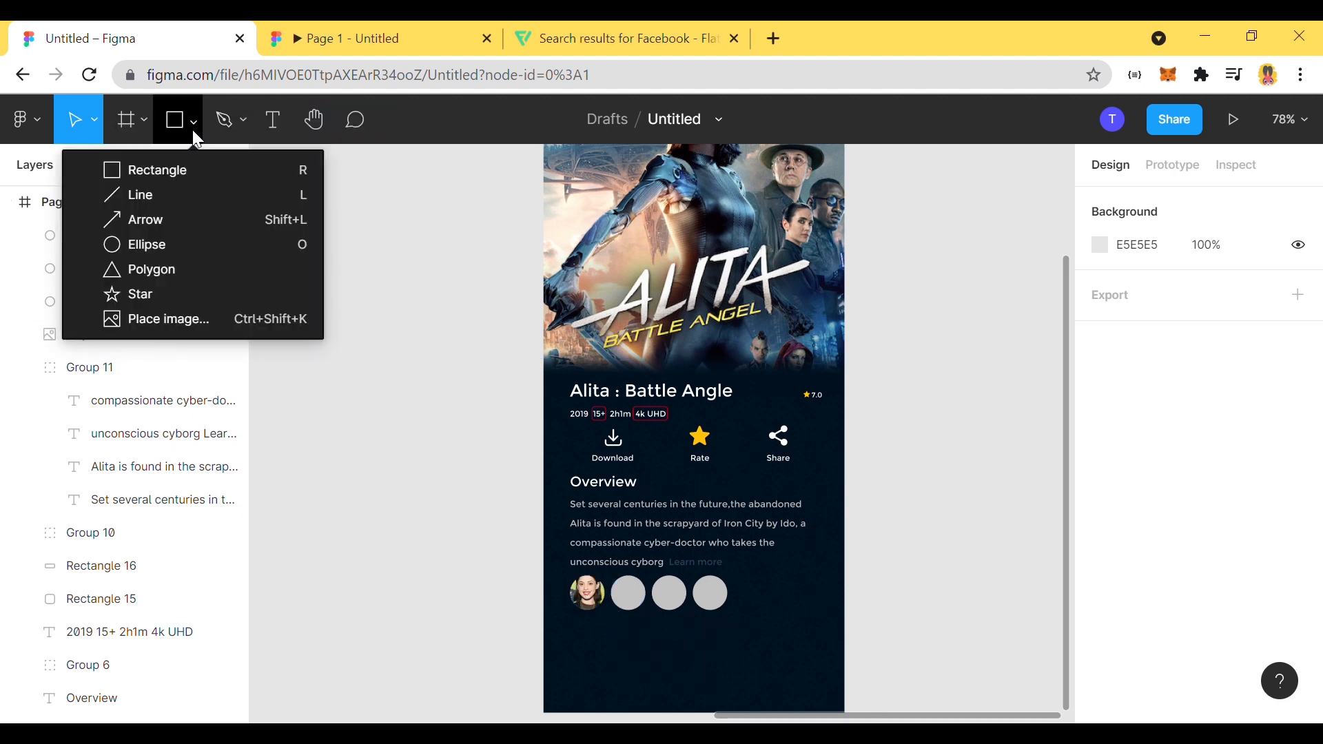
{"action": "left_click", "coordinate": [165, 316]}
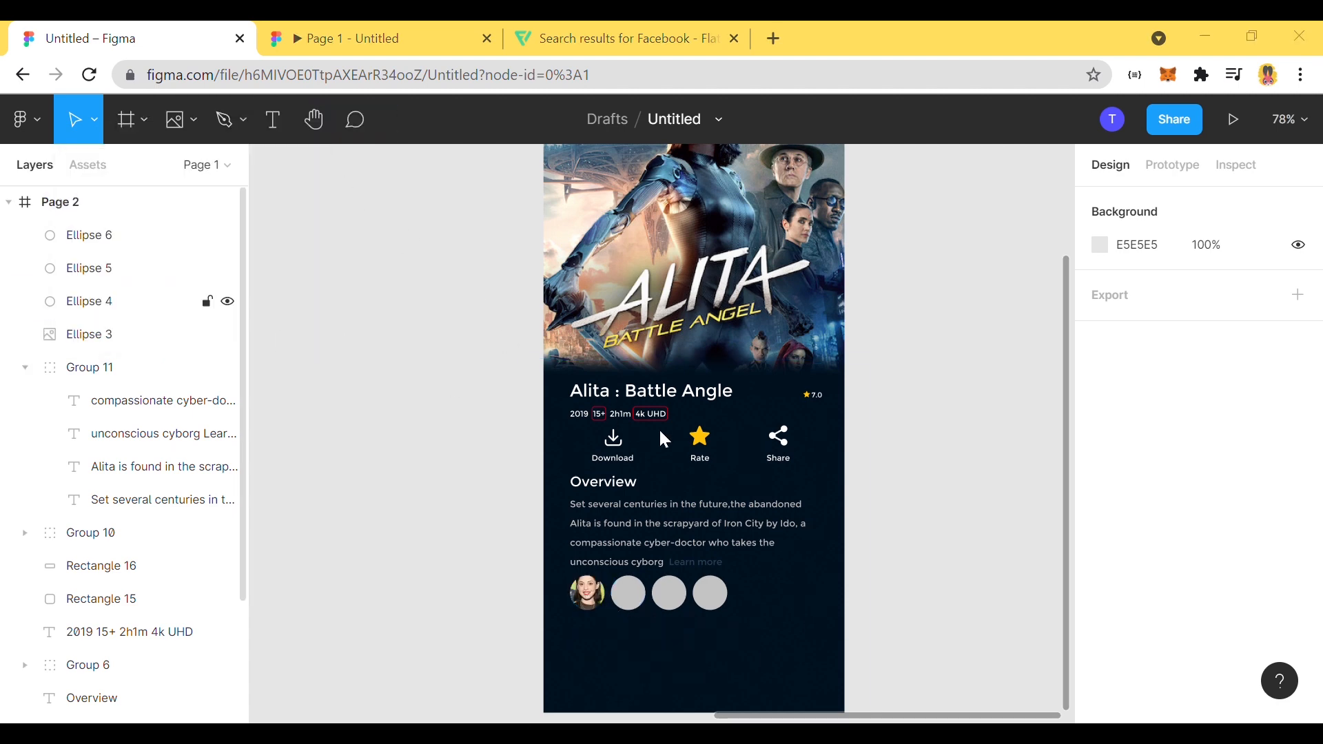
{"action": "left_click", "coordinate": [629, 594]}
Step: Fill the third circle with the young man's photo and the fourth with the dark-haired woman's photo
{"action": "left_click", "coordinate": [195, 123]}
{"action": "left_click", "coordinate": [241, 328]}
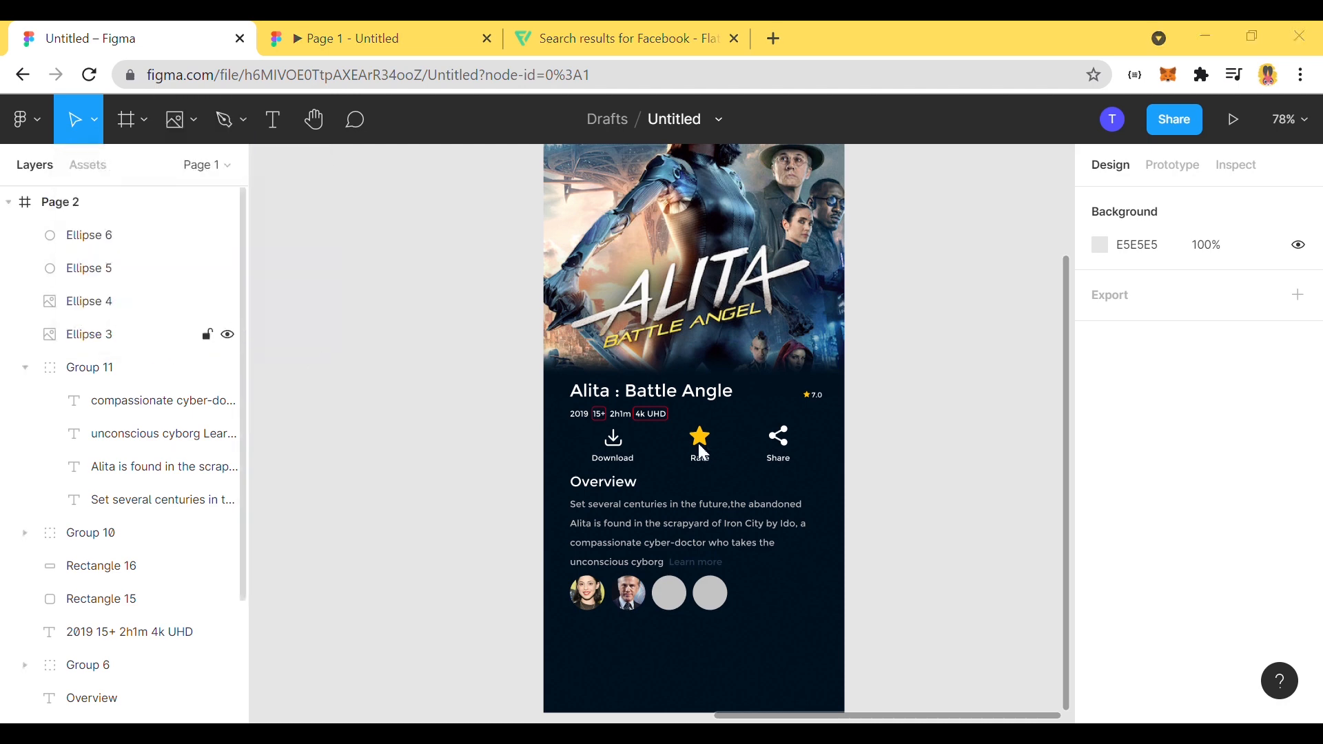
{"action": "left_click", "coordinate": [669, 593]}
{"action": "left_click", "coordinate": [194, 121]}
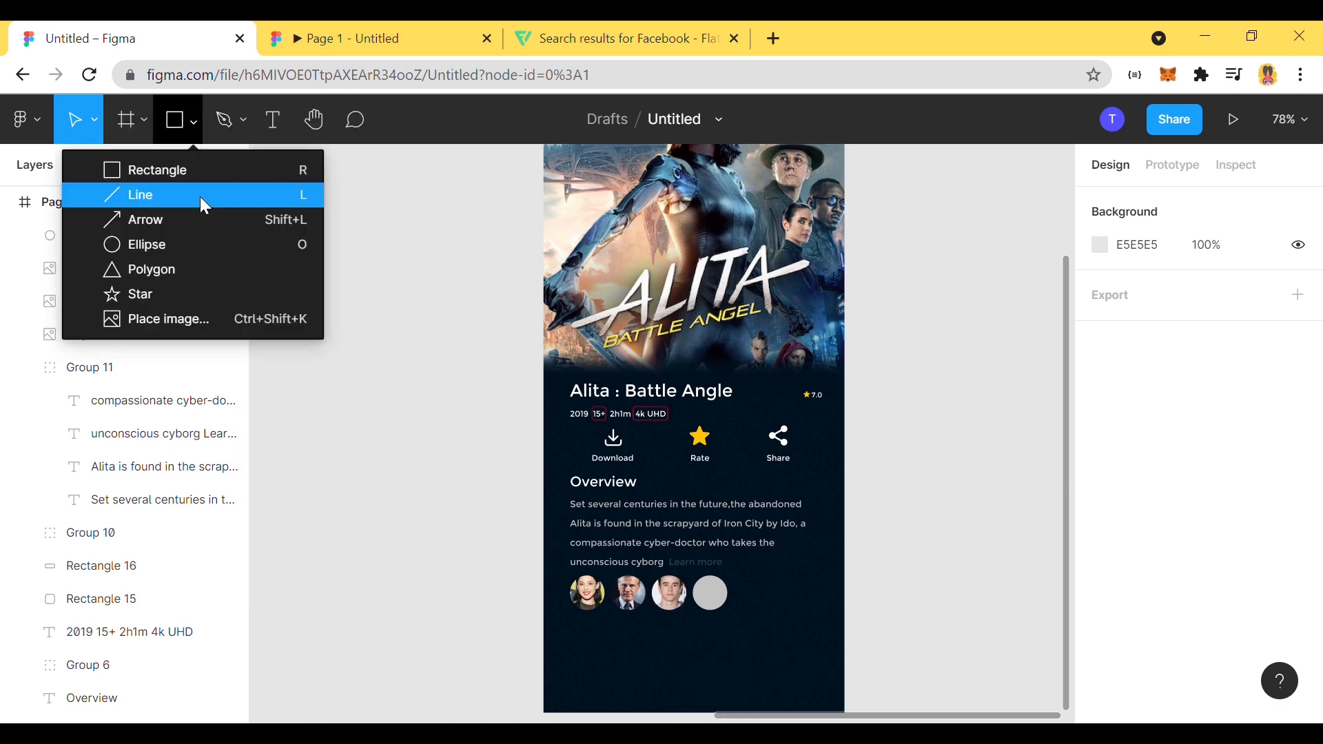
{"action": "left_click", "coordinate": [165, 317]}
{"action": "left_click", "coordinate": [710, 593]}
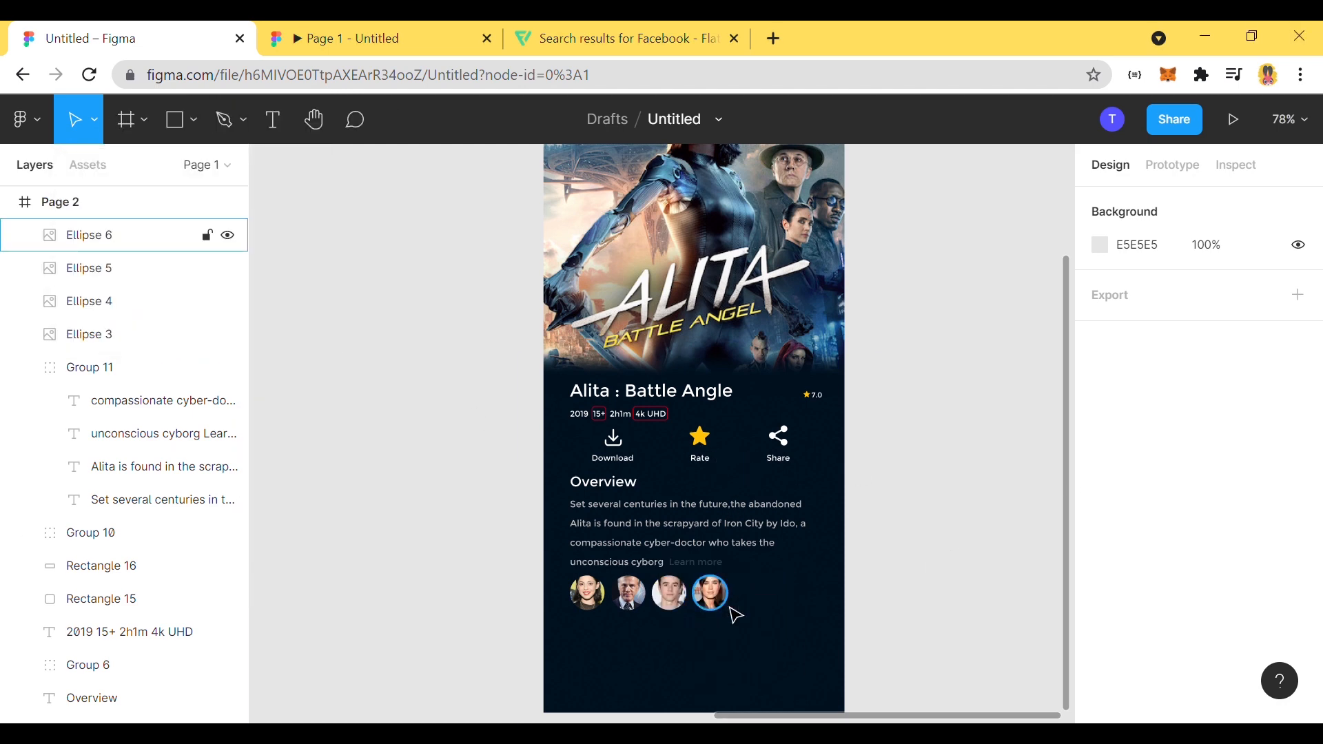
Step: Shift the cropped image in the first cast circle down so the woman's whole head fits inside
{"action": "scroll", "coordinate": [733, 611], "scroll_direction": "up", "scroll_amount": 5}
{"action": "left_click", "coordinate": [488, 541]}
{"action": "double_click", "coordinate": [488, 541]}
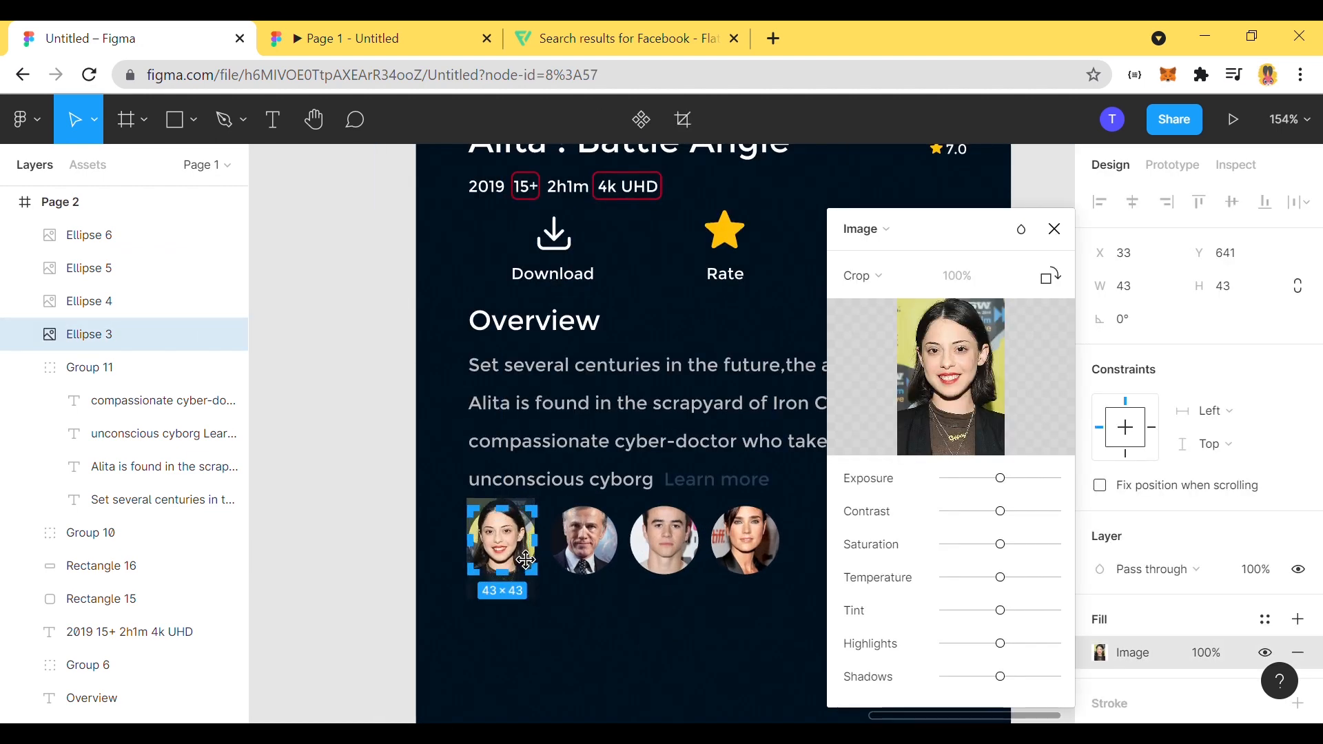
Step: Shift the cropped image in the second cast circle down so the suited man's head fits inside
{"action": "double_click", "coordinate": [592, 560]}
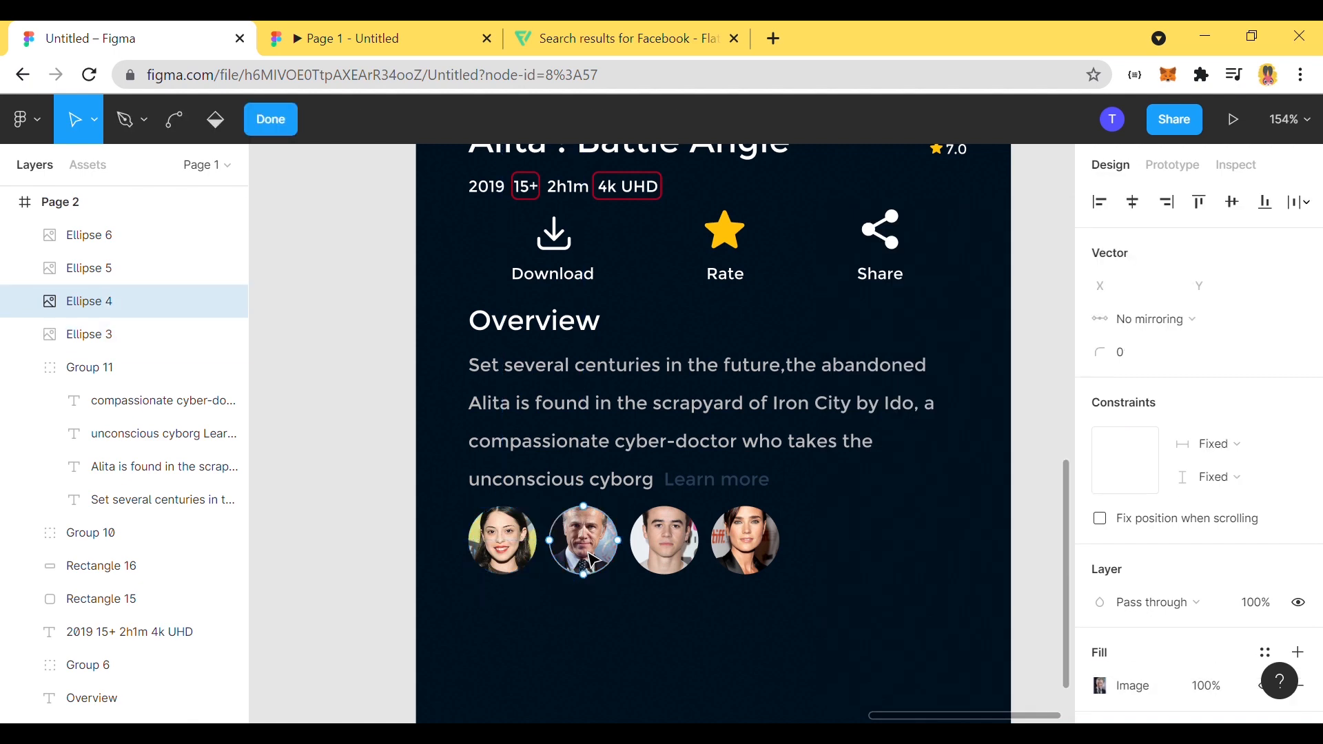
{"action": "left_click", "coordinate": [601, 555]}
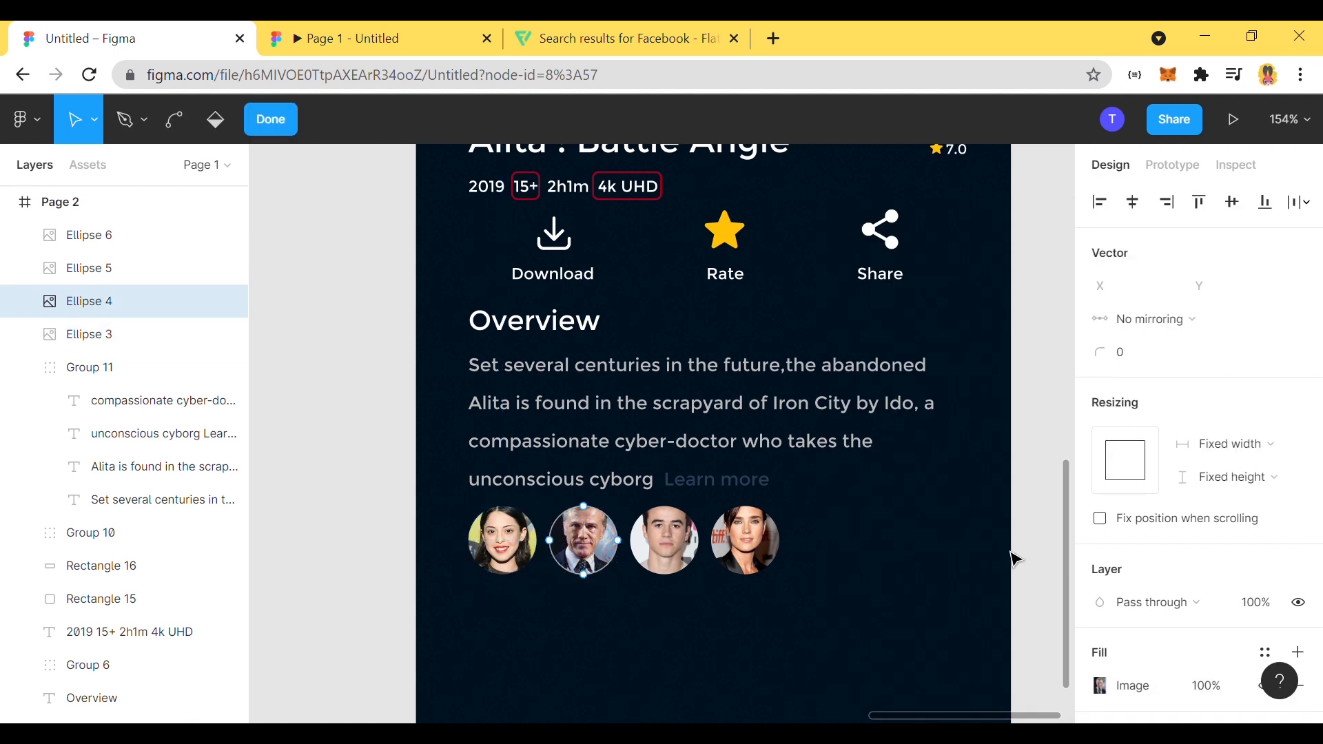
{"action": "key", "text": "Escape"}
{"action": "key", "text": "Return"}
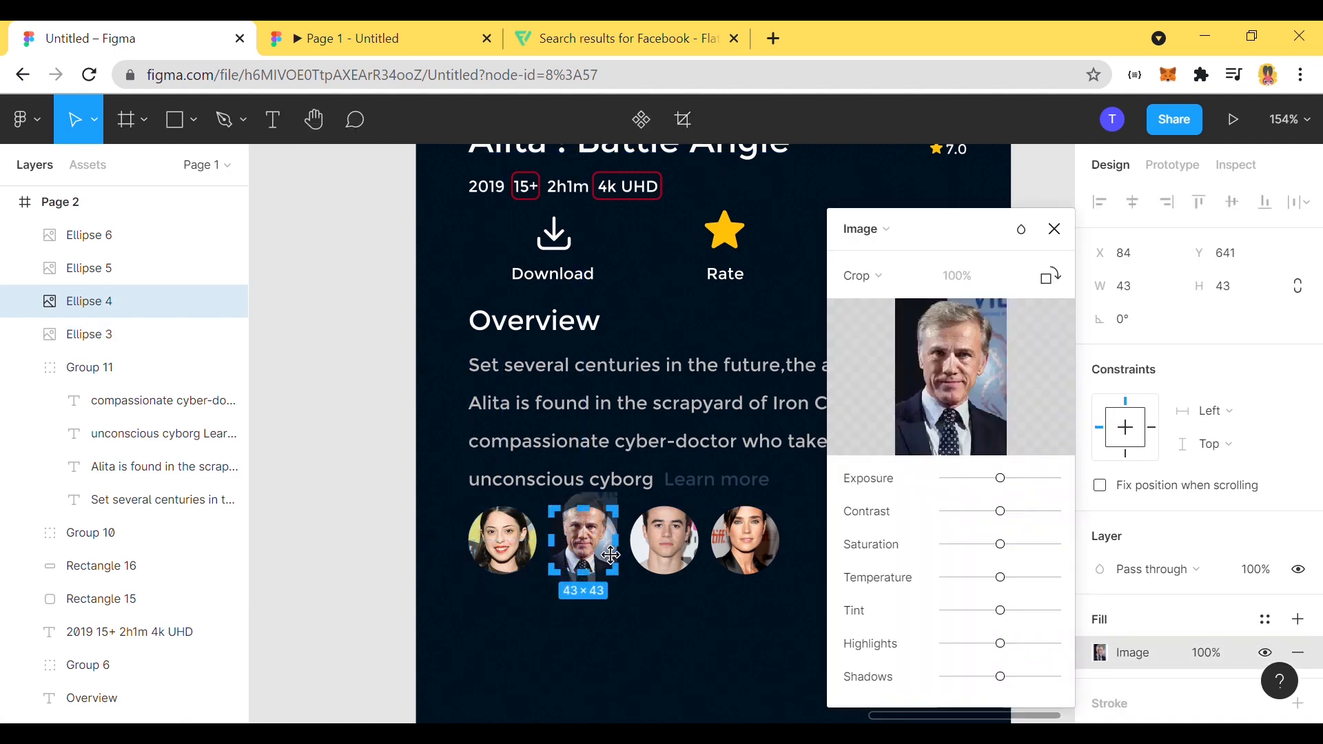
{"action": "left_click_drag", "start_coordinate": [611, 556], "coordinate": [608, 563]}
{"action": "scroll", "coordinate": [609, 564], "scroll_direction": "up", "scroll_amount": 5}
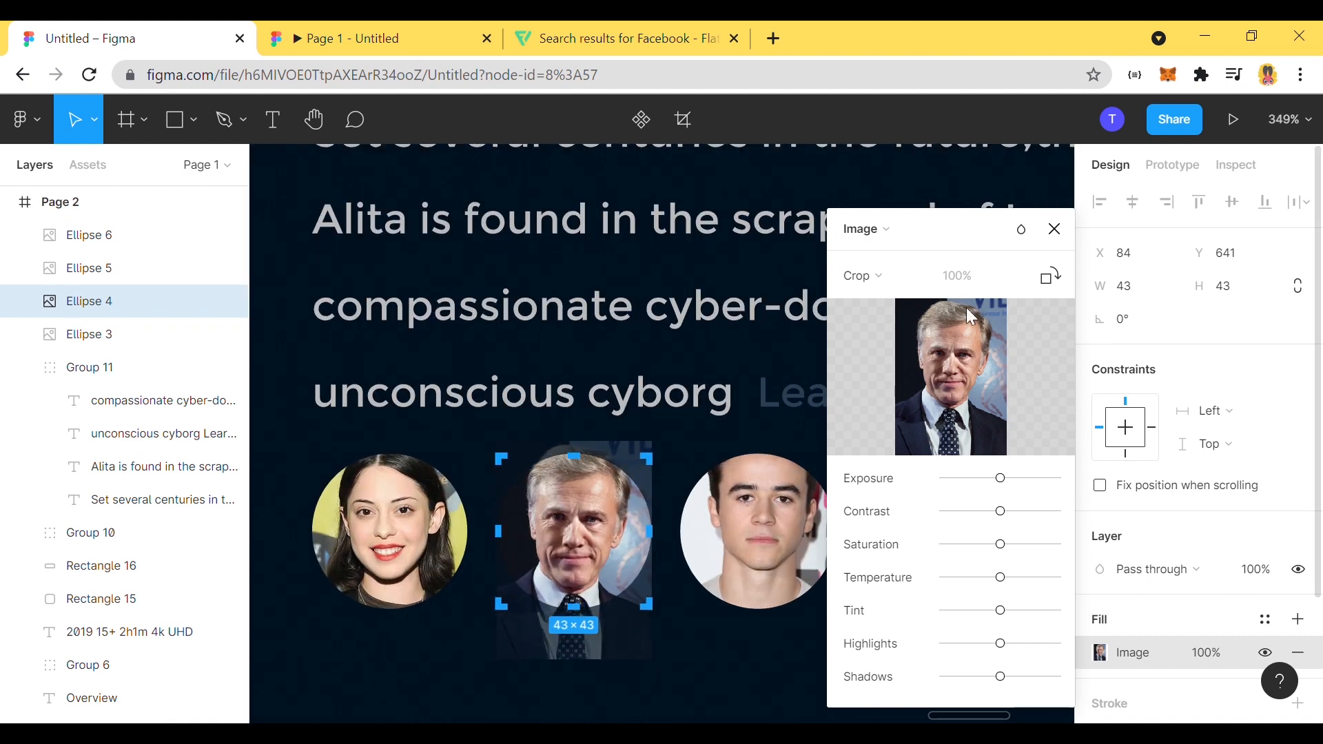
{"action": "key", "text": "Escape"}
Step: Crop the third cast circle's image by shifting it down so more of the young man's hair fits inside
{"action": "key", "text": "Tab"}
{"action": "left_click", "coordinate": [723, 121]}
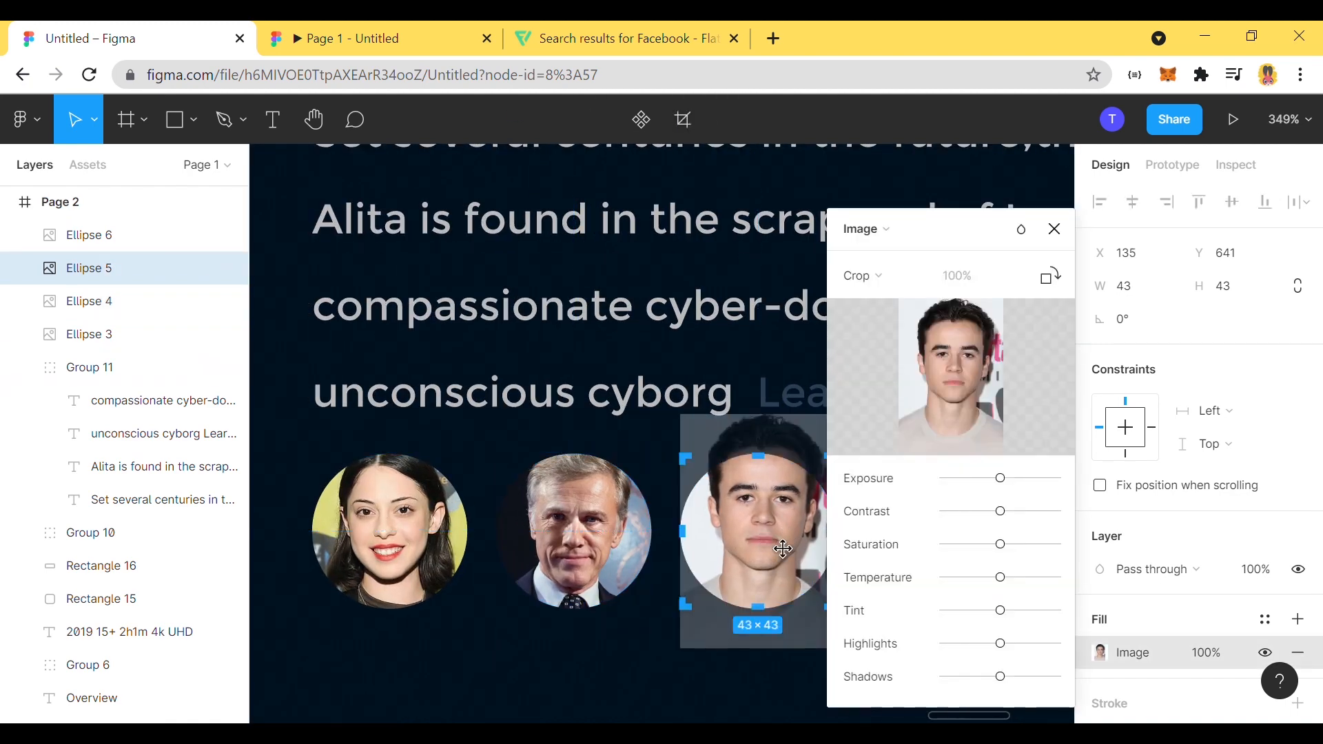
{"action": "key", "text": "Down"}
{"action": "key", "text": "Down"}
{"action": "key", "text": "Down"}
{"action": "key", "text": "Down"}
{"action": "key", "text": "Down"}
{"action": "key", "text": "Down"}
{"action": "key", "text": "Down"}
{"action": "key", "text": "Down"}
{"action": "key", "text": "Down"}
{"action": "key", "text": "Down"}
{"action": "key", "text": "Down"}
{"action": "key", "text": "Down"}
{"action": "key", "text": "Down"}
{"action": "key", "text": "Down"}
{"action": "key", "text": "Down"}
{"action": "key", "text": "Down"}
{"action": "key", "text": "Return"}
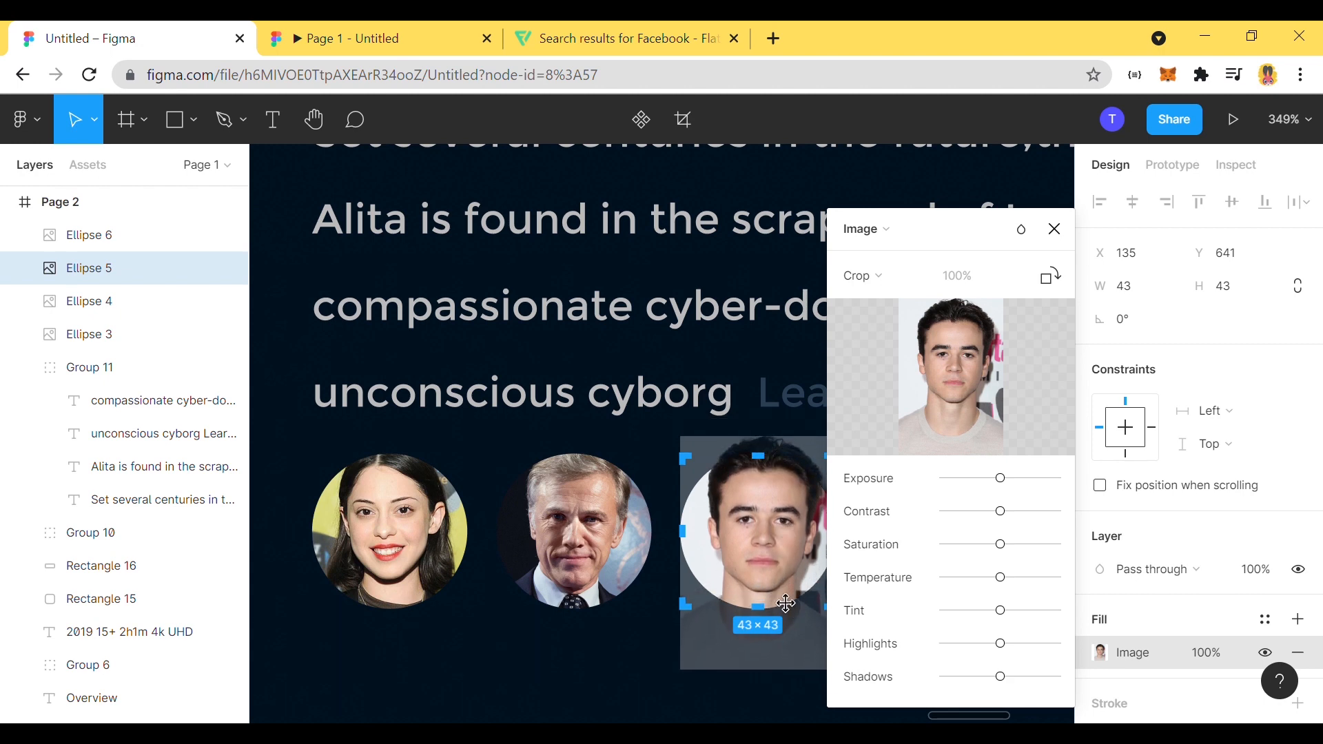
{"action": "left_click", "coordinate": [1054, 228]}
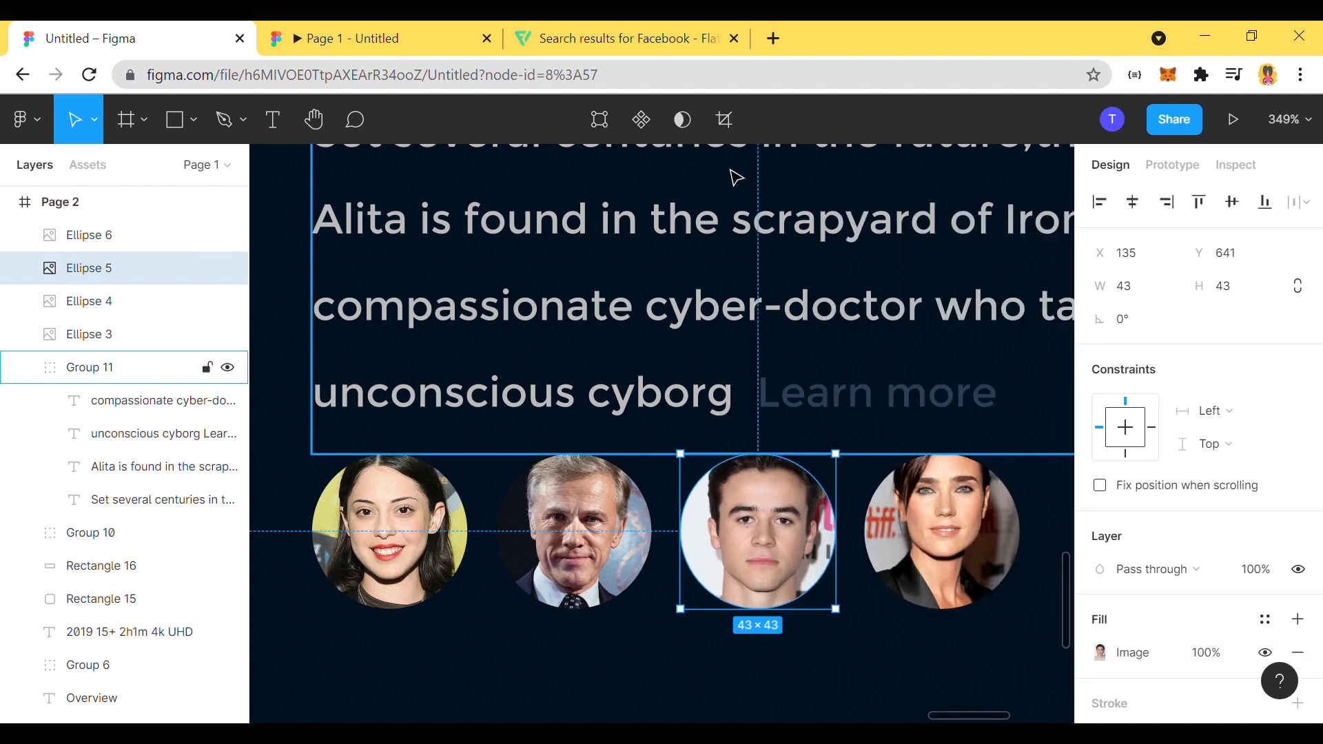
{"action": "left_click", "coordinate": [1101, 653]}
{"action": "left_click", "coordinate": [1055, 228]}
Step: Crop the fourth cast circle's image by shifting it down so more of the dark-haired woman's head fits inside
{"action": "left_click", "coordinate": [922, 566]}
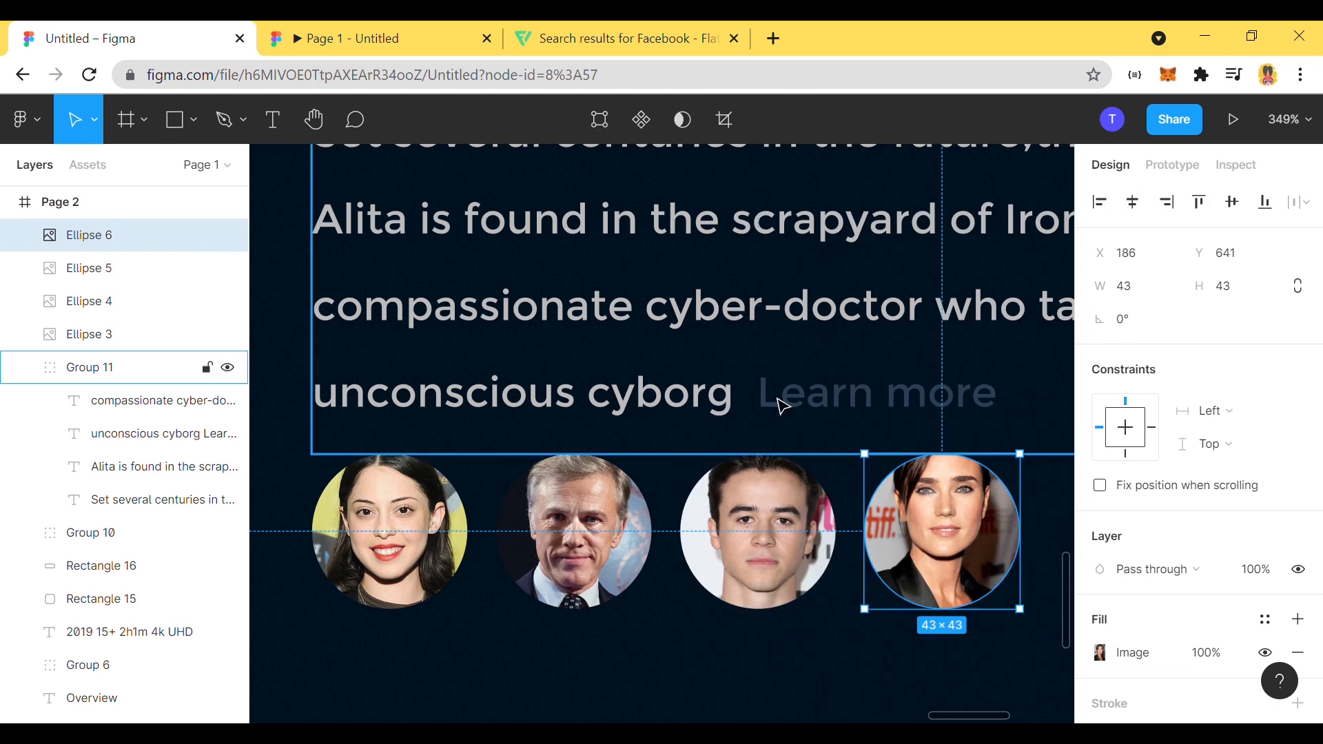
{"action": "left_click", "coordinate": [722, 120]}
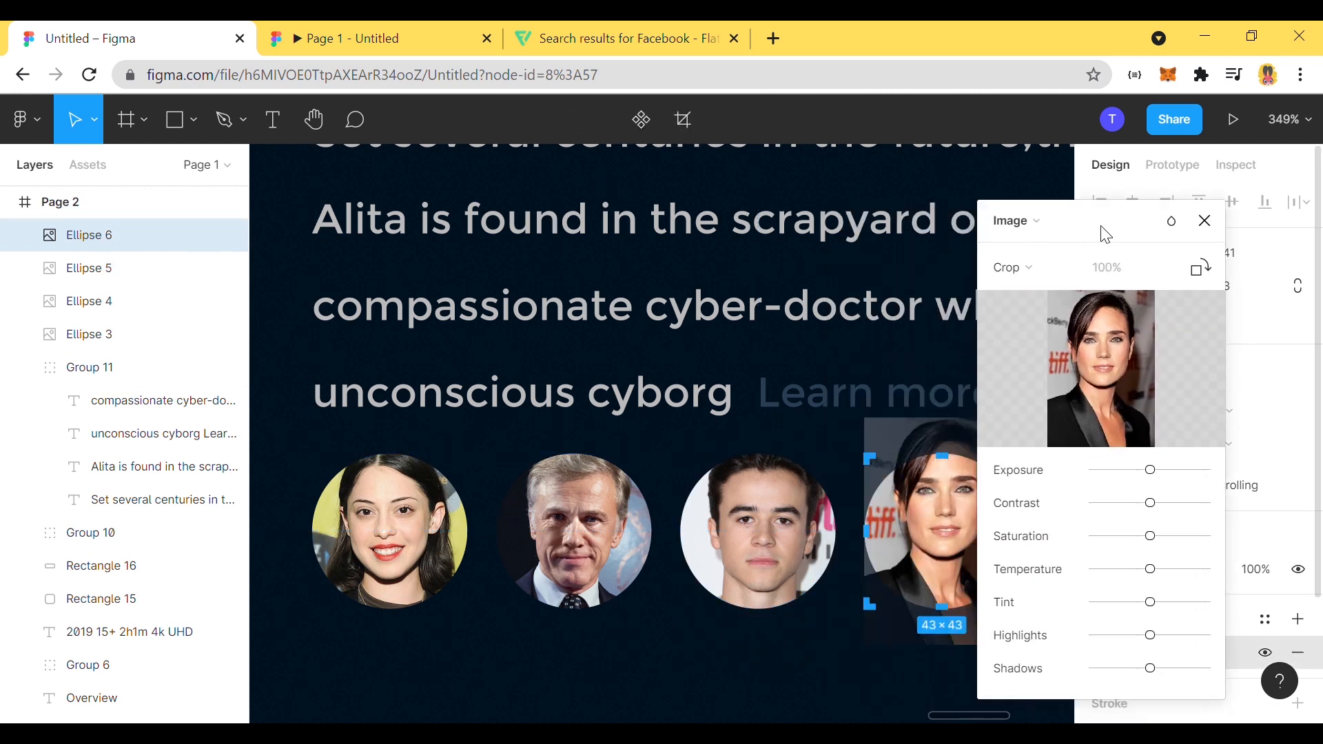
{"action": "left_click_drag", "start_coordinate": [977, 537], "coordinate": [964, 550]}
{"action": "left_click", "coordinate": [731, 656]}
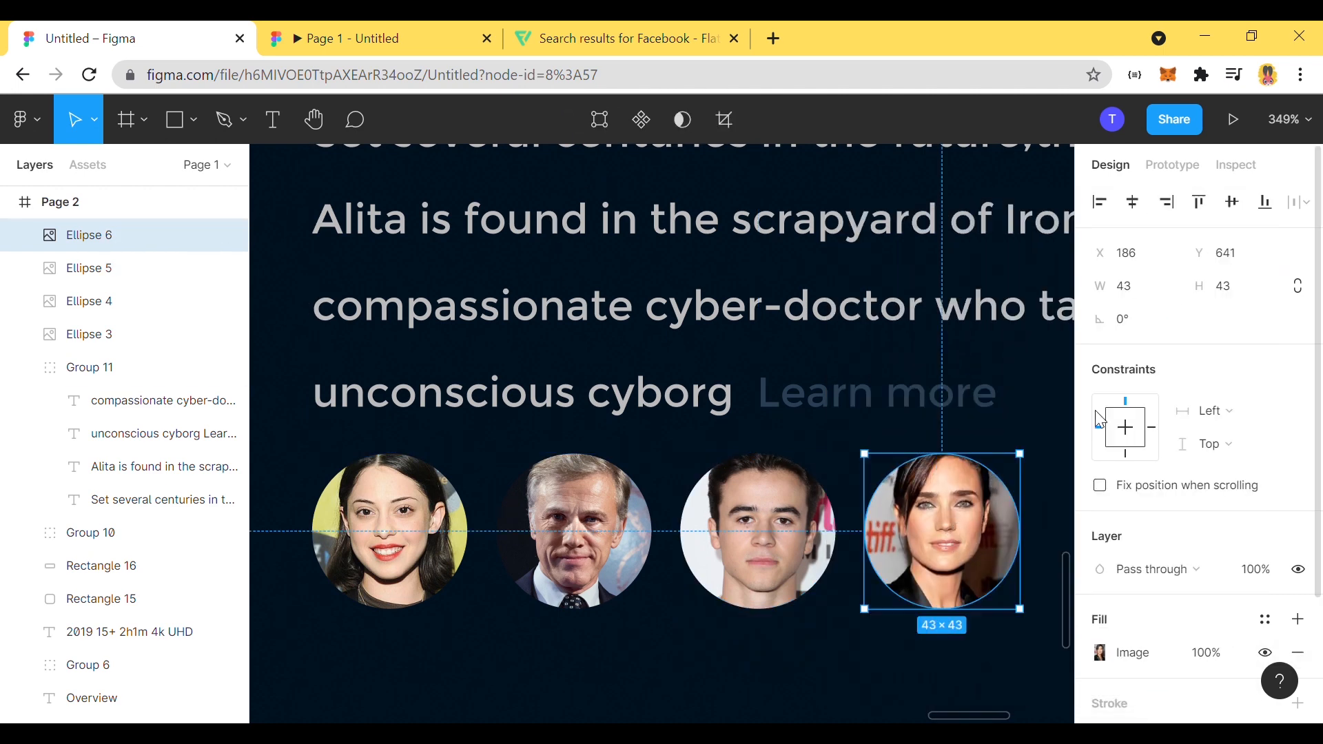
{"action": "left_click", "coordinate": [706, 656]}
Step: Outline the first cast circle with a red B90020 stroke
{"action": "scroll", "coordinate": [706, 656], "scroll_direction": "down", "scroll_amount": 5}
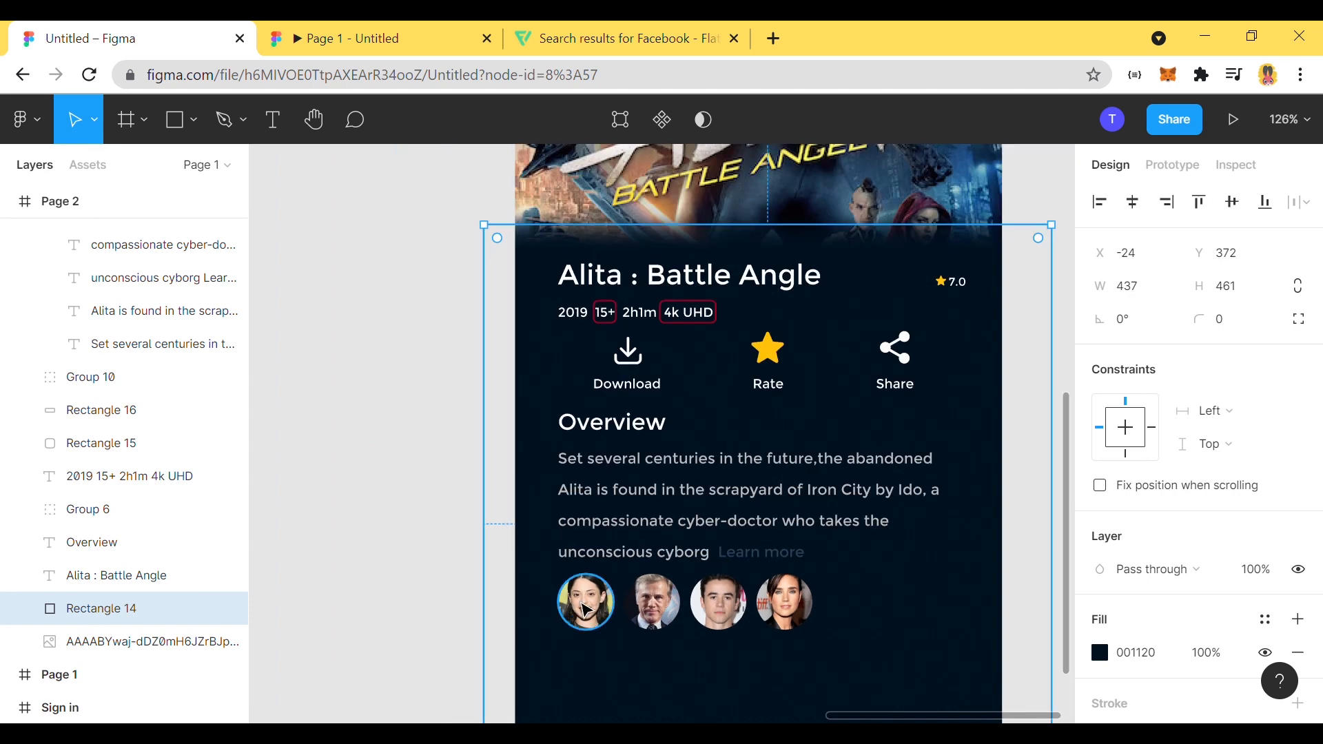
{"action": "left_click", "coordinate": [586, 609]}
{"action": "scroll", "coordinate": [1287, 579], "scroll_direction": "down", "scroll_amount": 3}
{"action": "left_click", "coordinate": [1298, 545]}
{"action": "left_click", "coordinate": [1104, 589]}
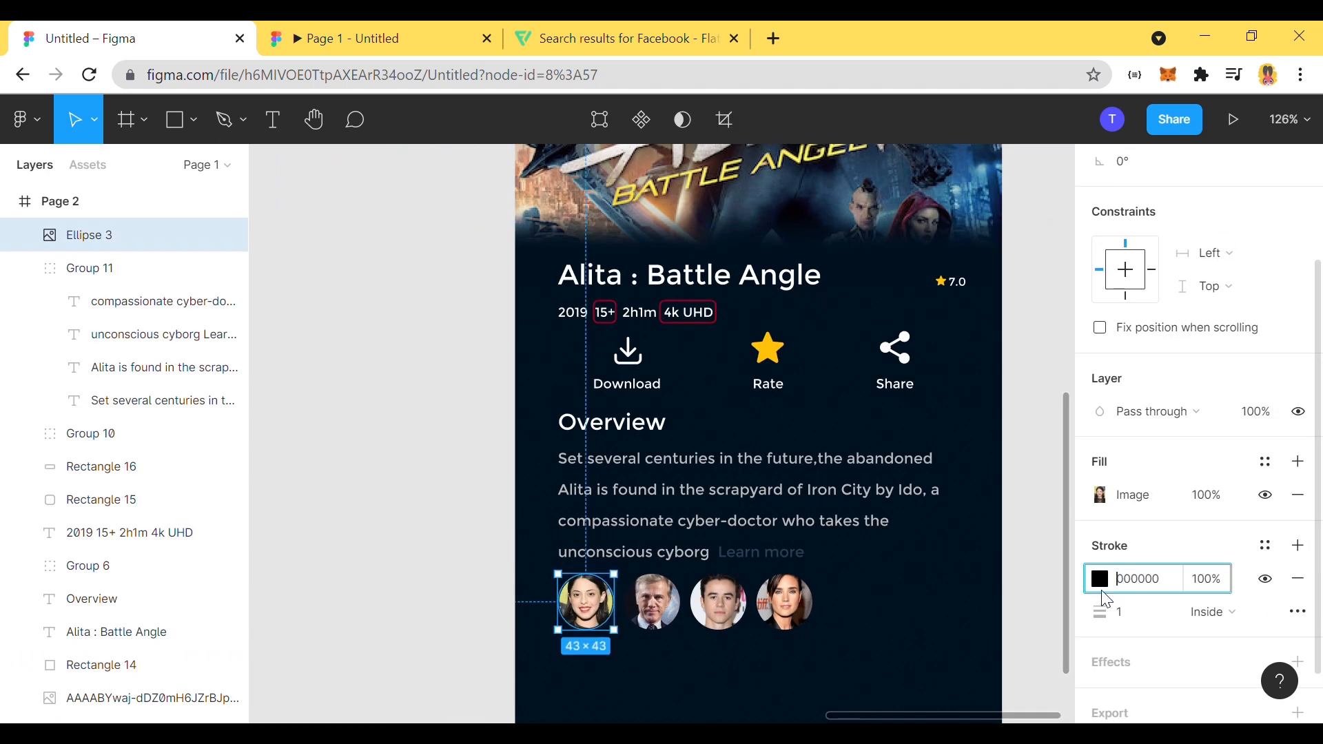
{"action": "left_click", "coordinate": [1100, 582]}
{"action": "left_click", "coordinate": [885, 637]}
Step: Add the same red B90020 stroke to the second and third cast circles
{"action": "left_click", "coordinate": [692, 644]}
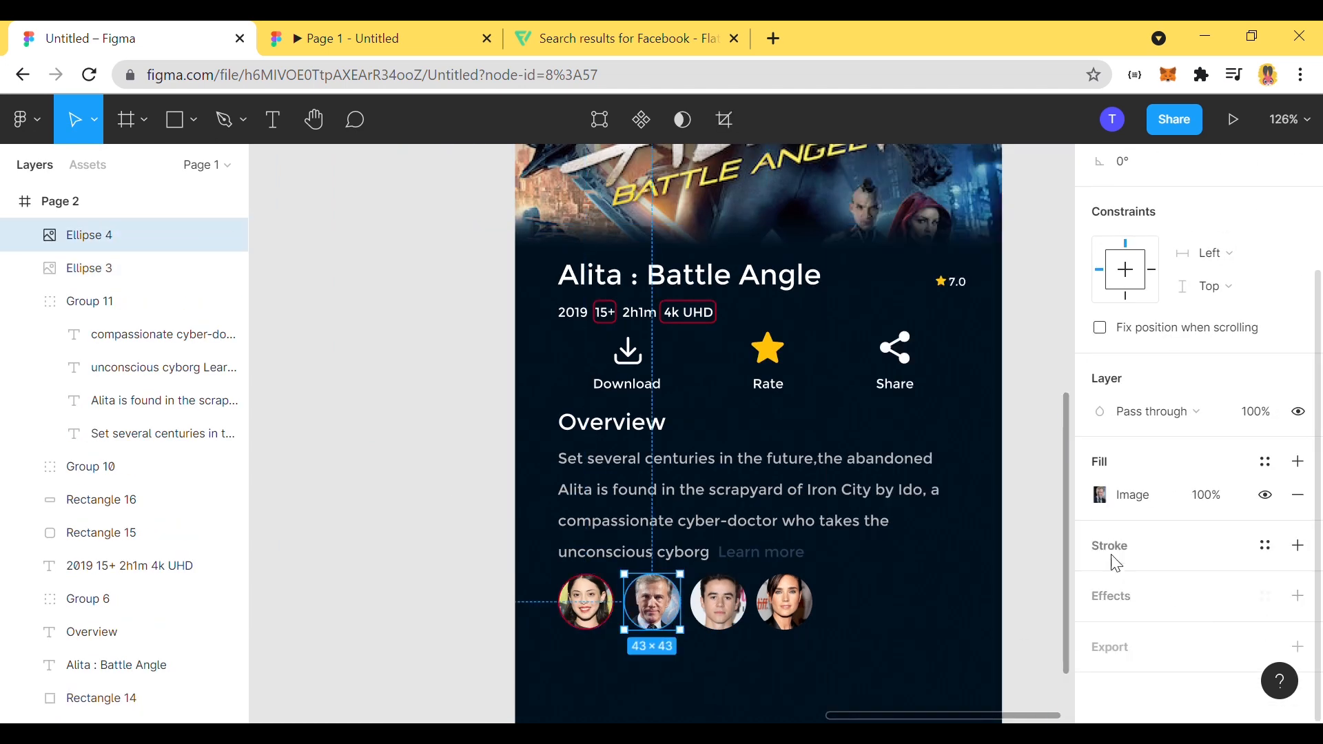
{"action": "left_click", "coordinate": [1298, 545]}
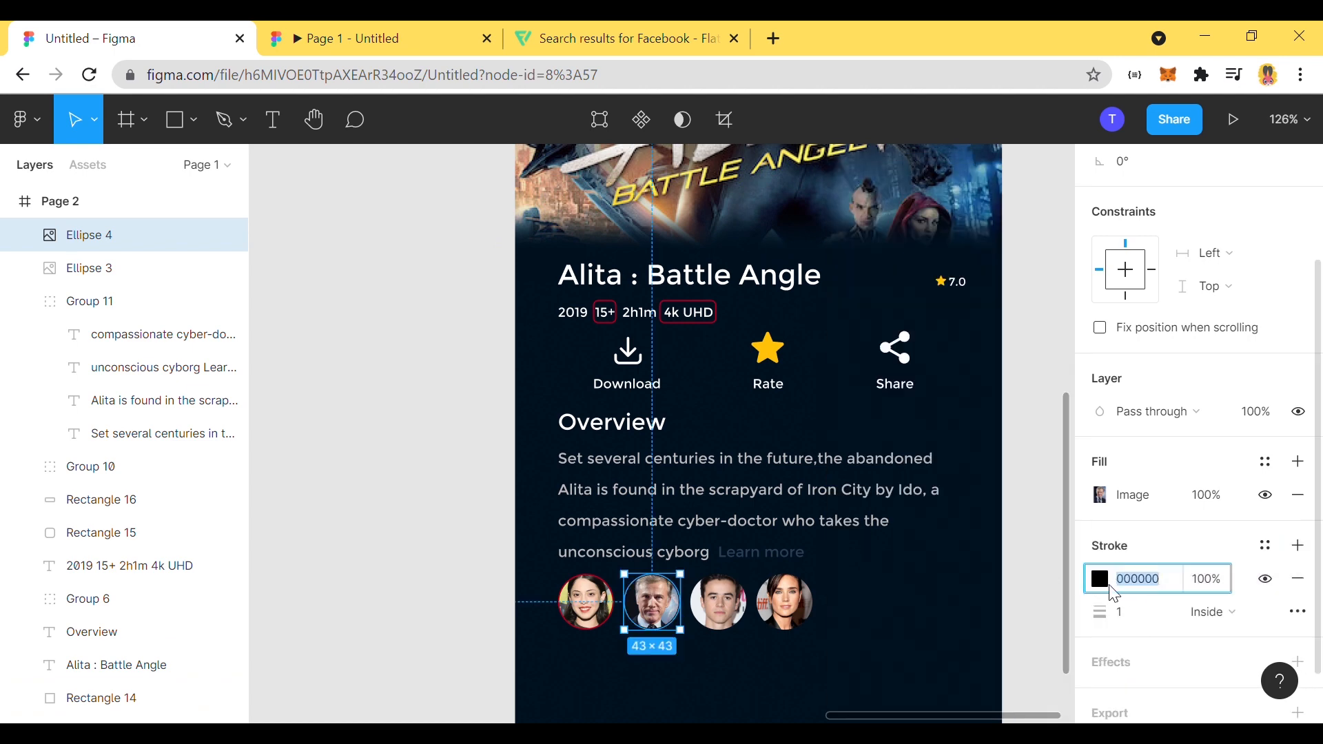
{"action": "left_click", "coordinate": [1111, 588]}
{"action": "left_click", "coordinate": [887, 635]}
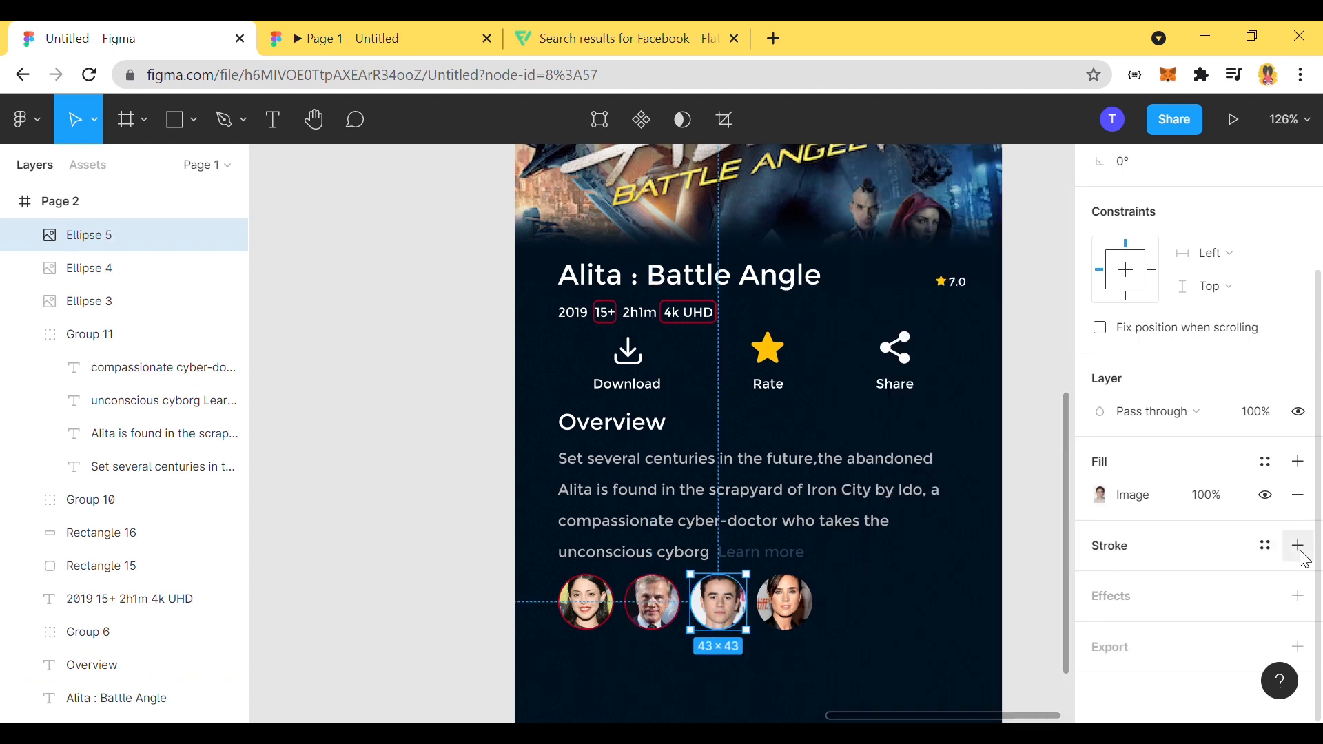
{"action": "left_click", "coordinate": [1298, 546]}
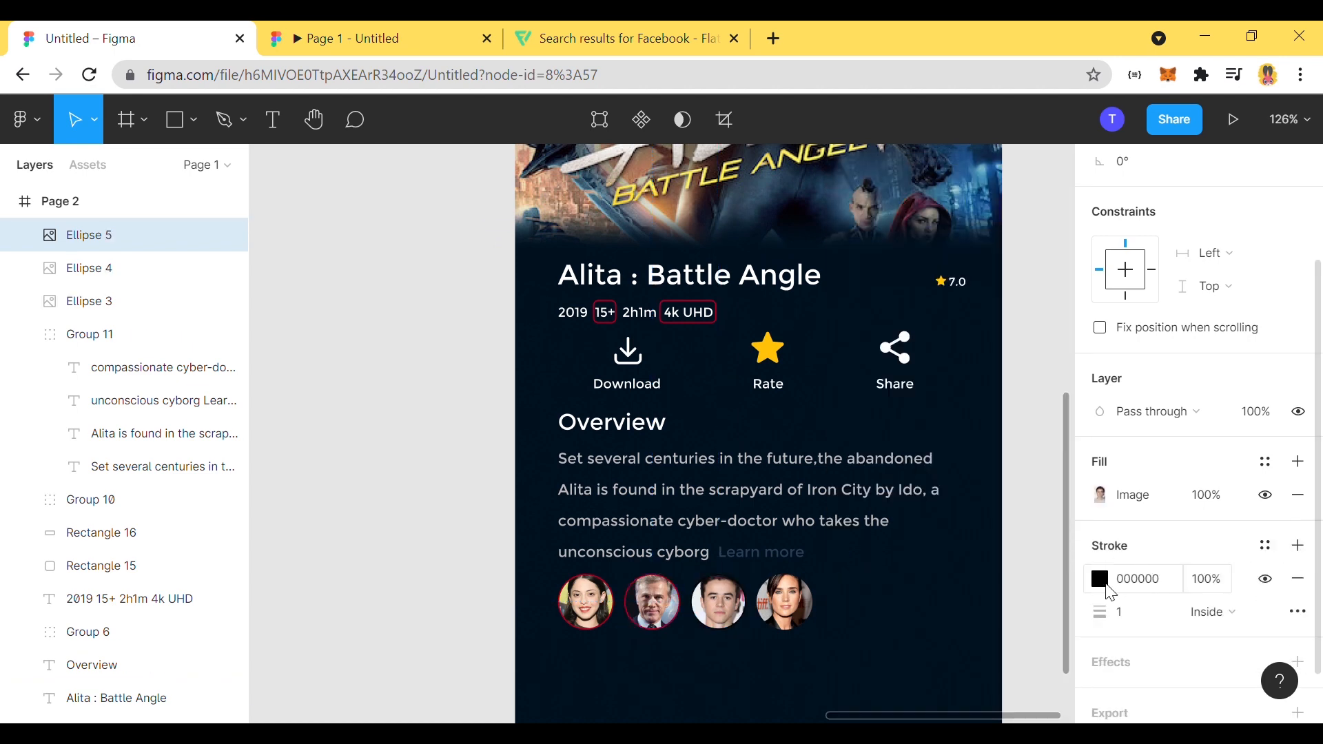
{"action": "left_click", "coordinate": [1108, 585]}
{"action": "left_click", "coordinate": [887, 636]}
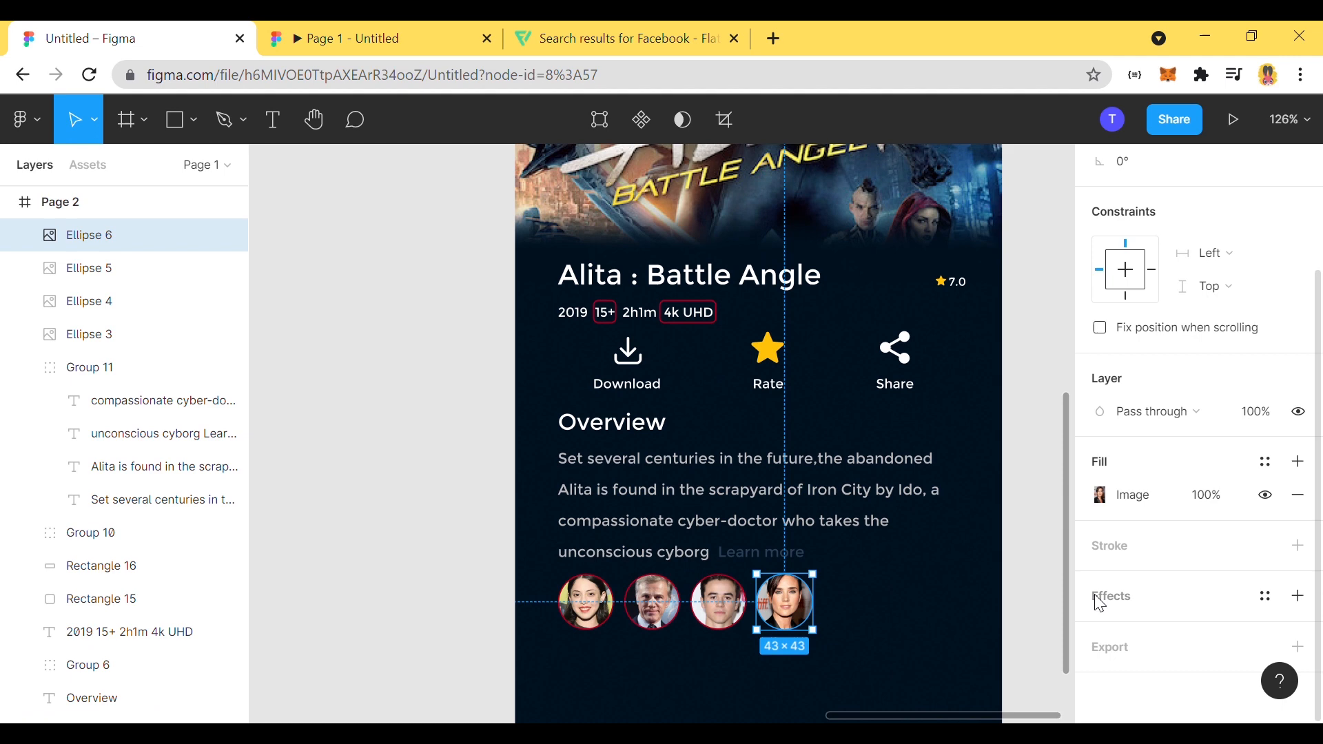
Step: Give the fourth cast circle, with the dark-haired woman, a matching red B90020 stroke
{"action": "left_click", "coordinate": [1264, 545]}
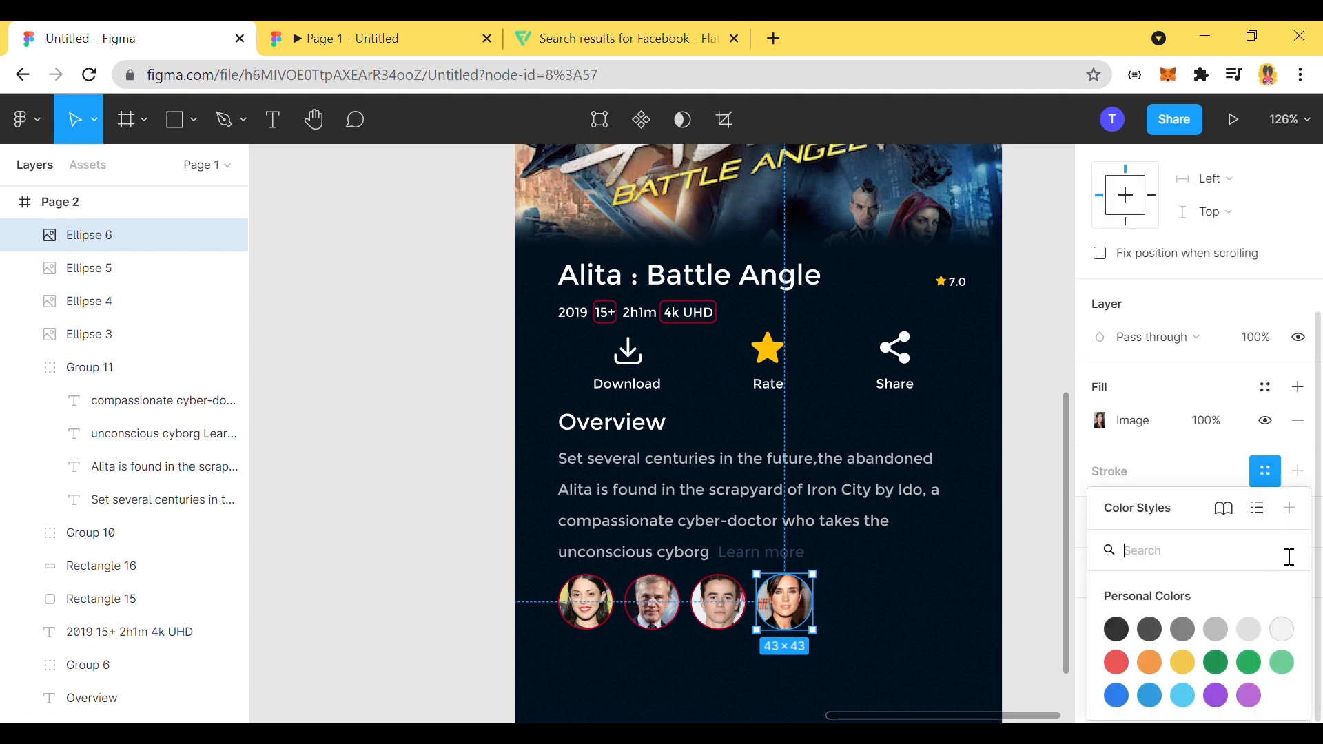
{"action": "left_click", "coordinate": [1297, 471]}
{"action": "left_click", "coordinate": [1100, 503]}
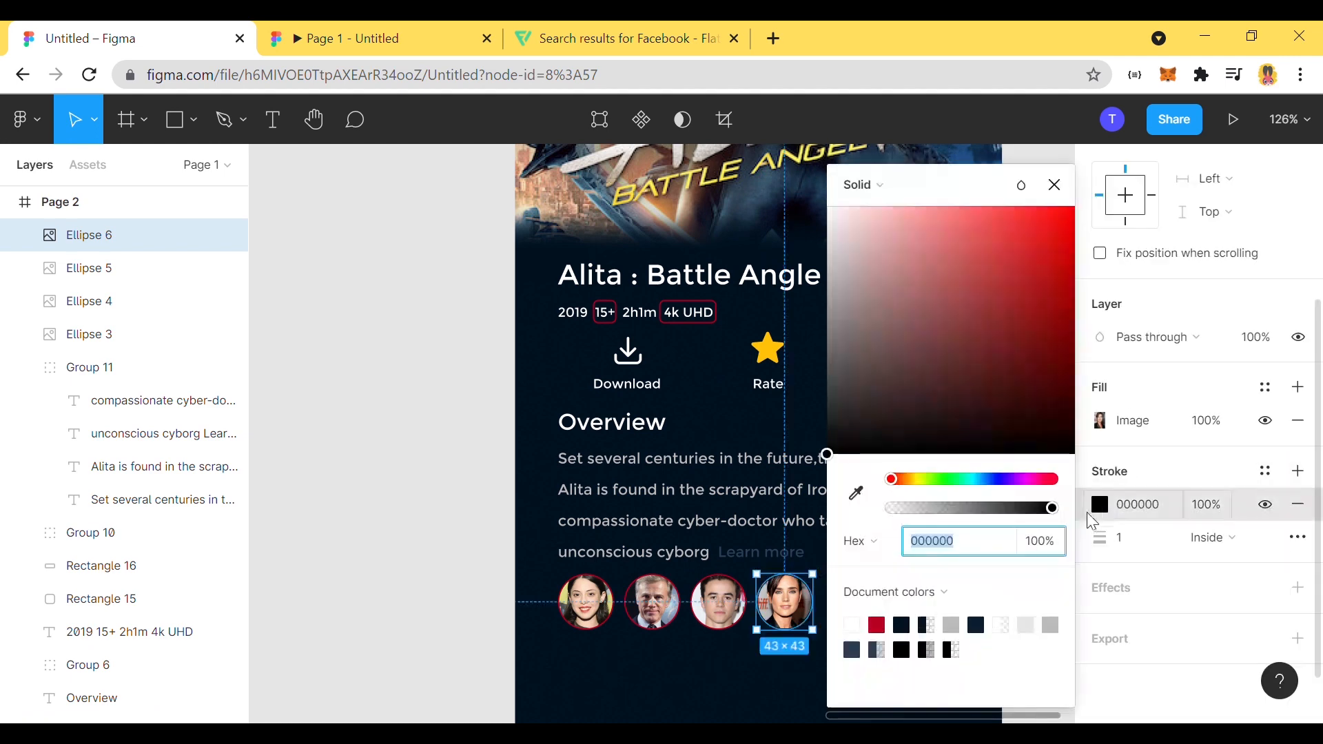
{"action": "left_click", "coordinate": [887, 628]}
{"action": "left_click", "coordinate": [907, 611]}
{"action": "scroll", "coordinate": [906, 611], "scroll_direction": "down", "scroll_amount": 1}
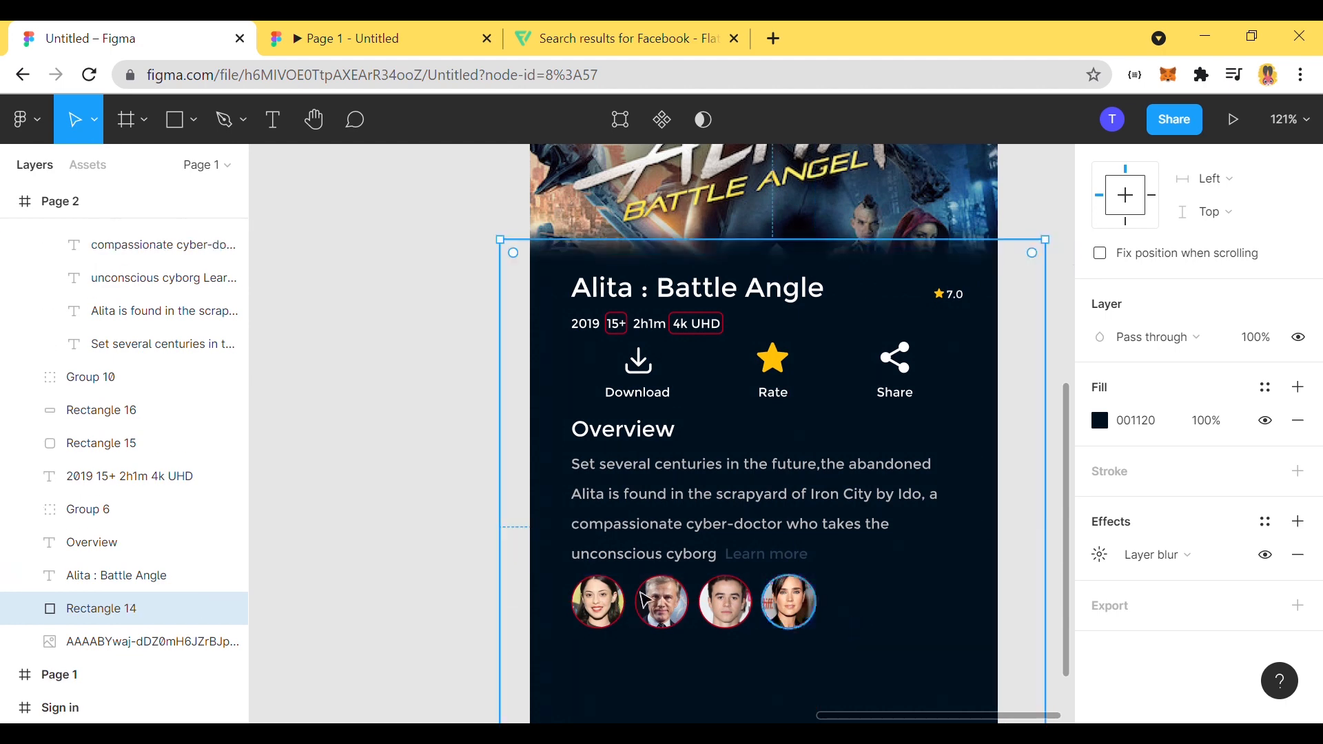
{"action": "key", "text": "Escape"}
Step: Duplicate the fourth cast circle as the row's fifth item and remove its image fill, keeping only the outline
{"action": "left_click_drag", "start_coordinate": [786, 620], "coordinate": [866, 621]}
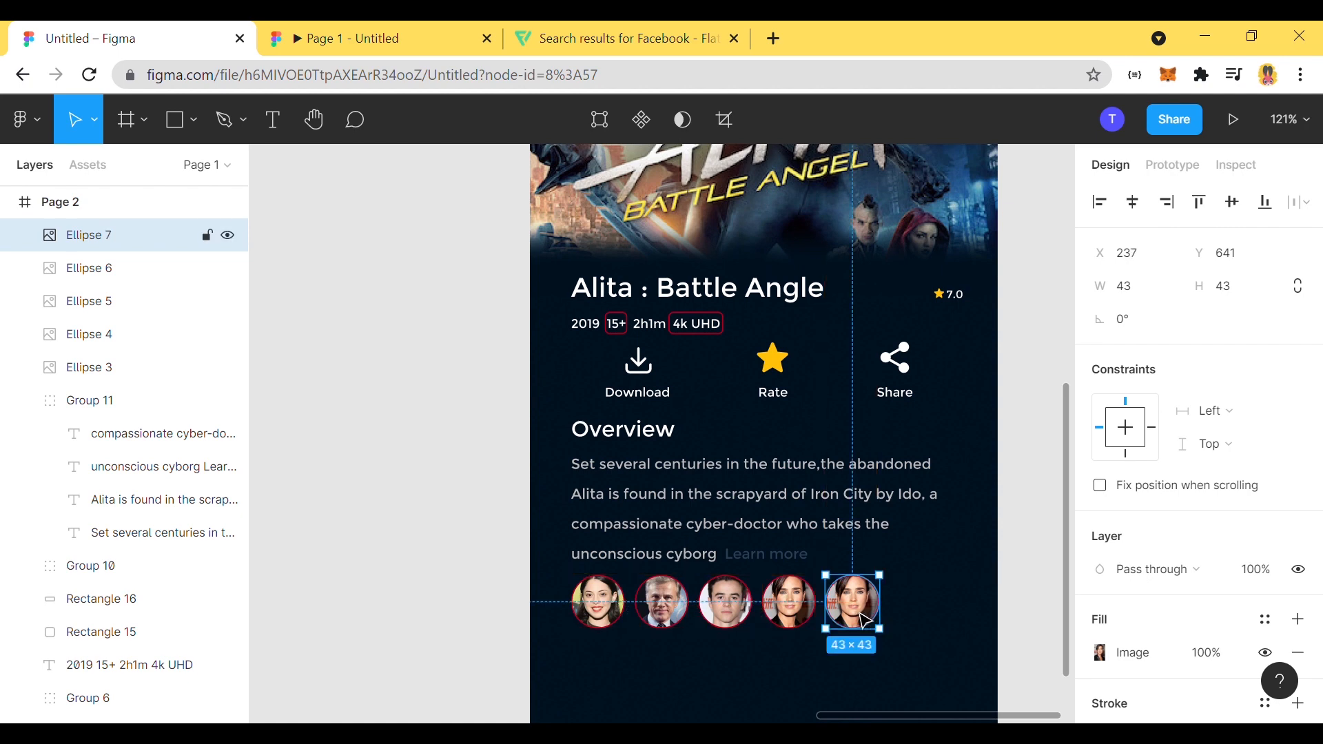
{"action": "double_click", "coordinate": [865, 621]}
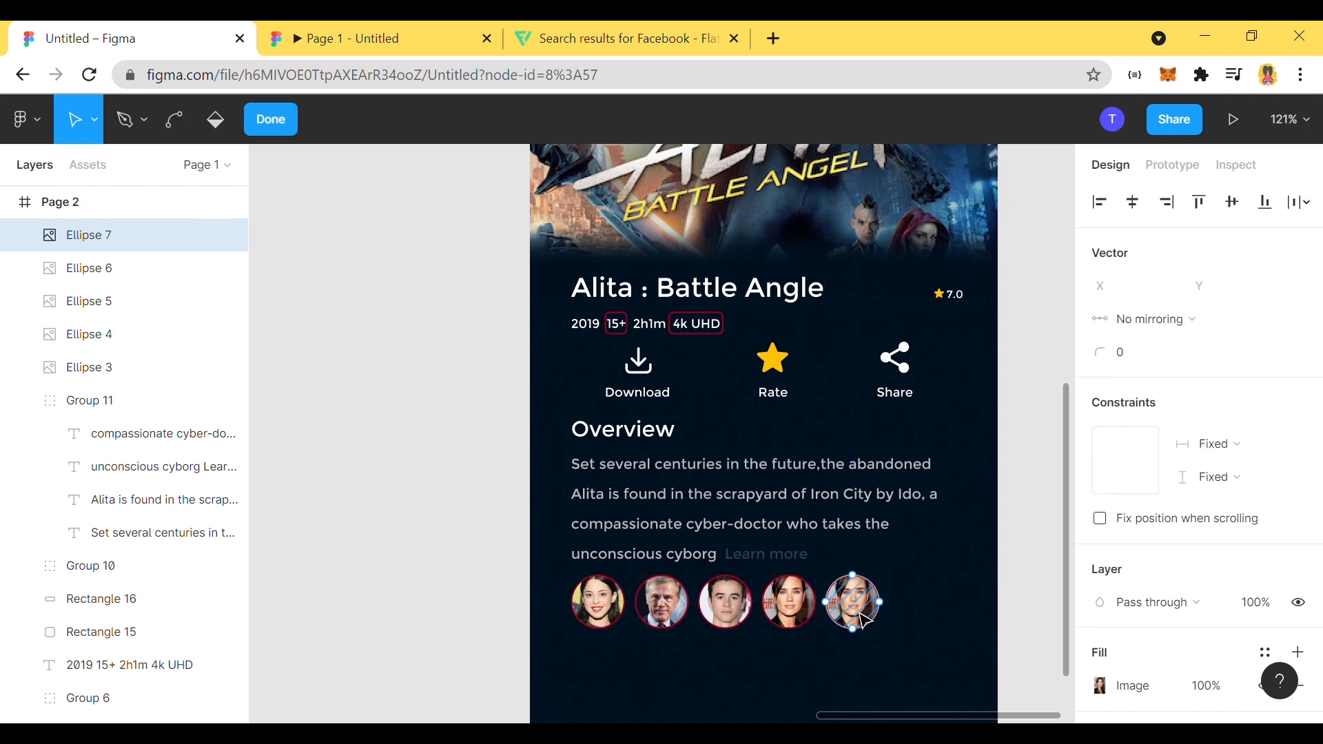
{"action": "key", "text": "Escape"}
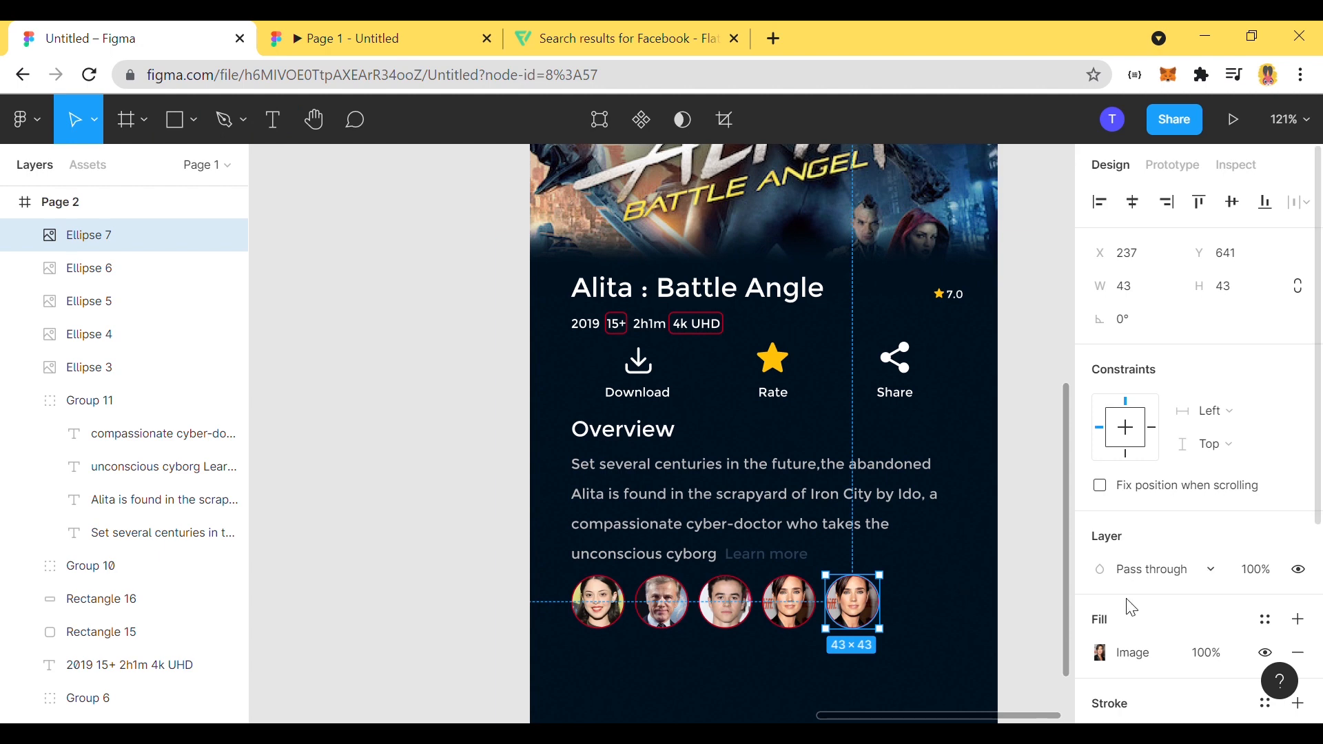
{"action": "left_click", "coordinate": [1298, 650]}
Step: Draw a small circle about 6 × 6 below the cast portraits and fill it with red B90020
{"action": "left_click", "coordinate": [191, 128]}
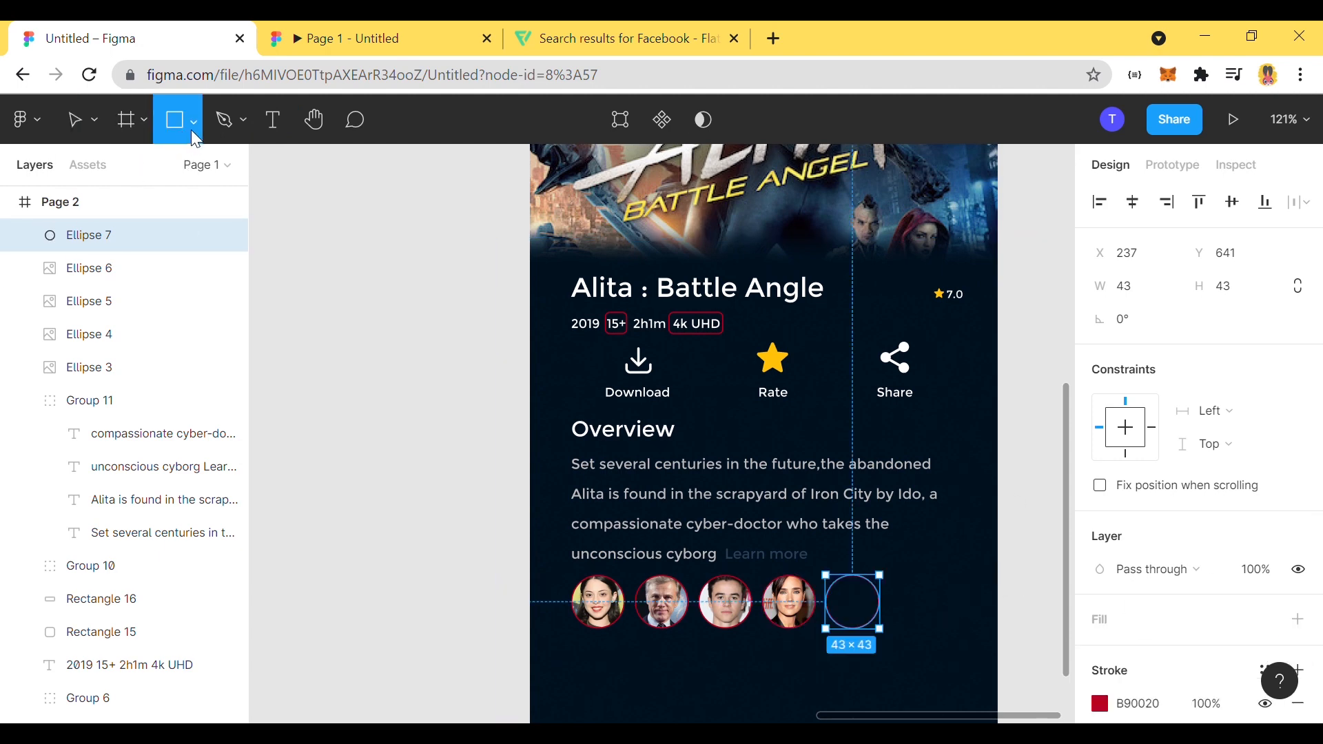
{"action": "scroll", "coordinate": [1020, 329], "scroll_direction": "down", "scroll_amount": 1}
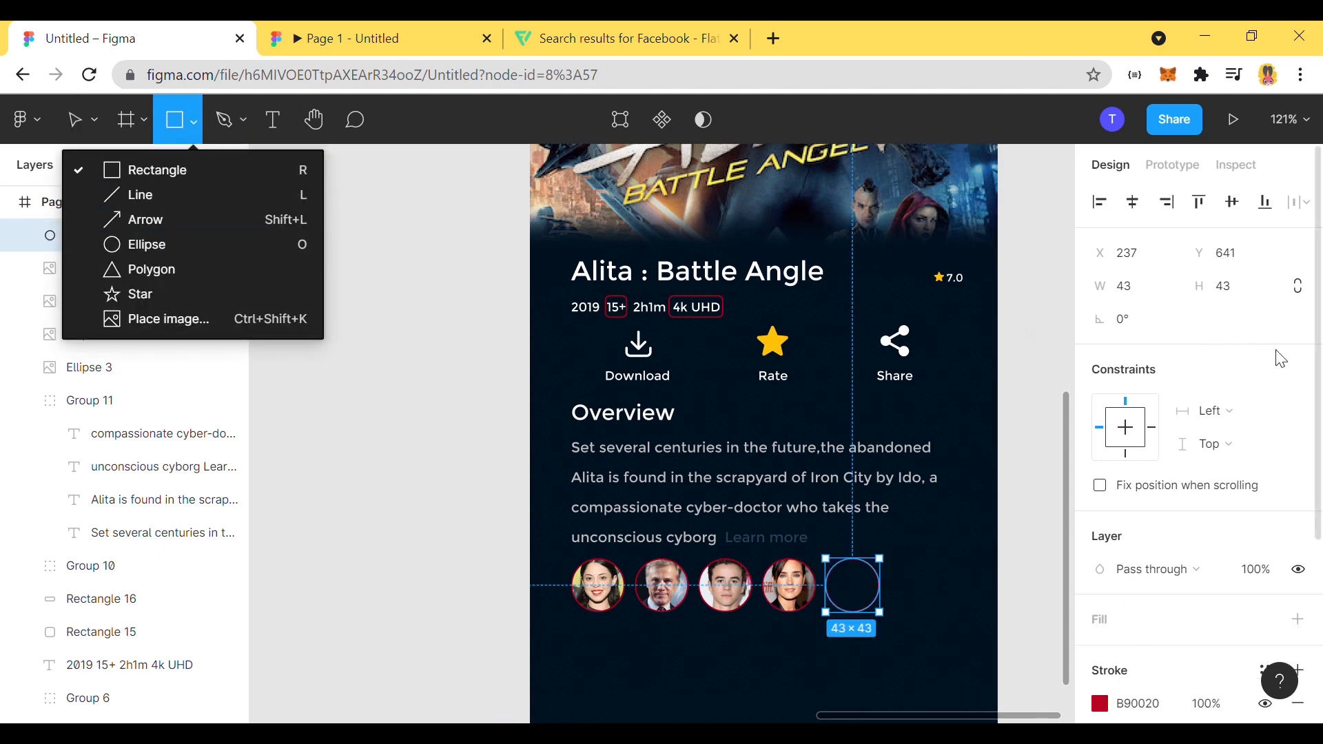
{"action": "left_click", "coordinate": [1321, 586]}
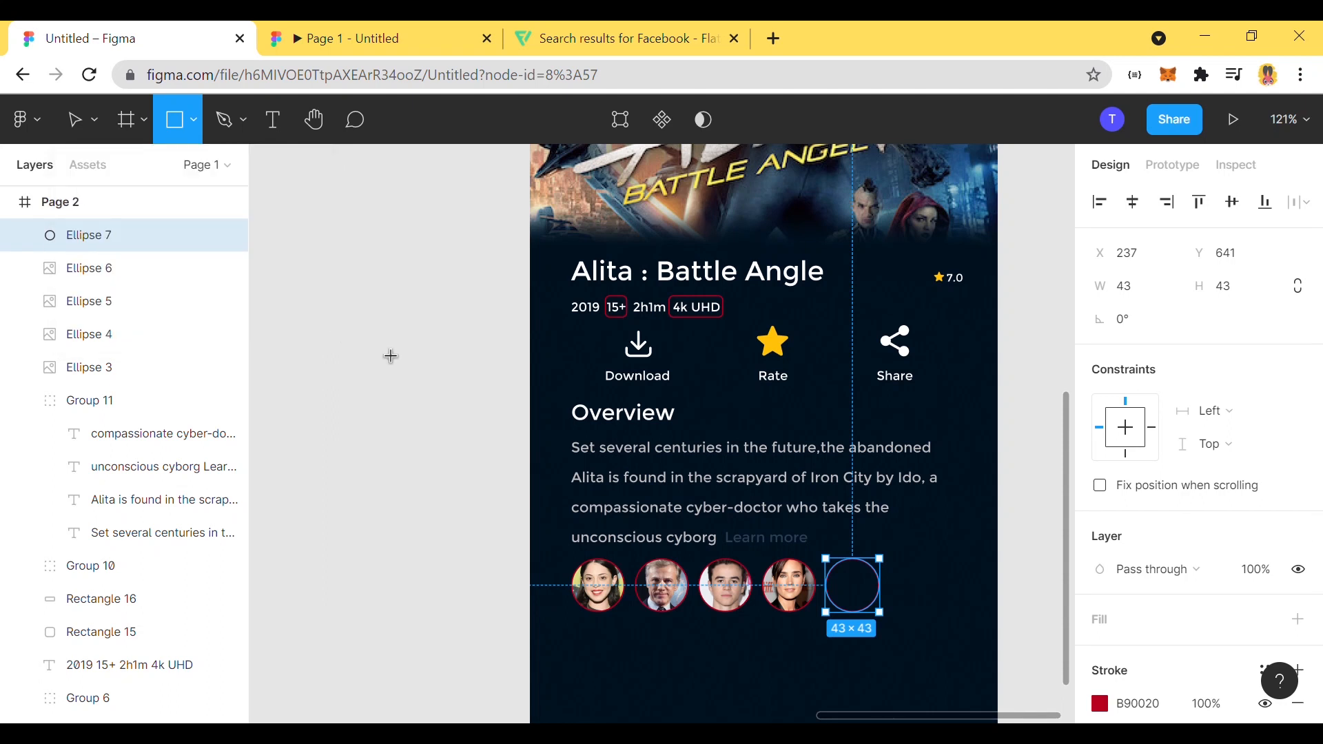
{"action": "left_click", "coordinate": [198, 129]}
{"action": "left_click", "coordinate": [129, 244]}
{"action": "left_click_drag", "start_coordinate": [622, 645], "coordinate": [629, 651]}
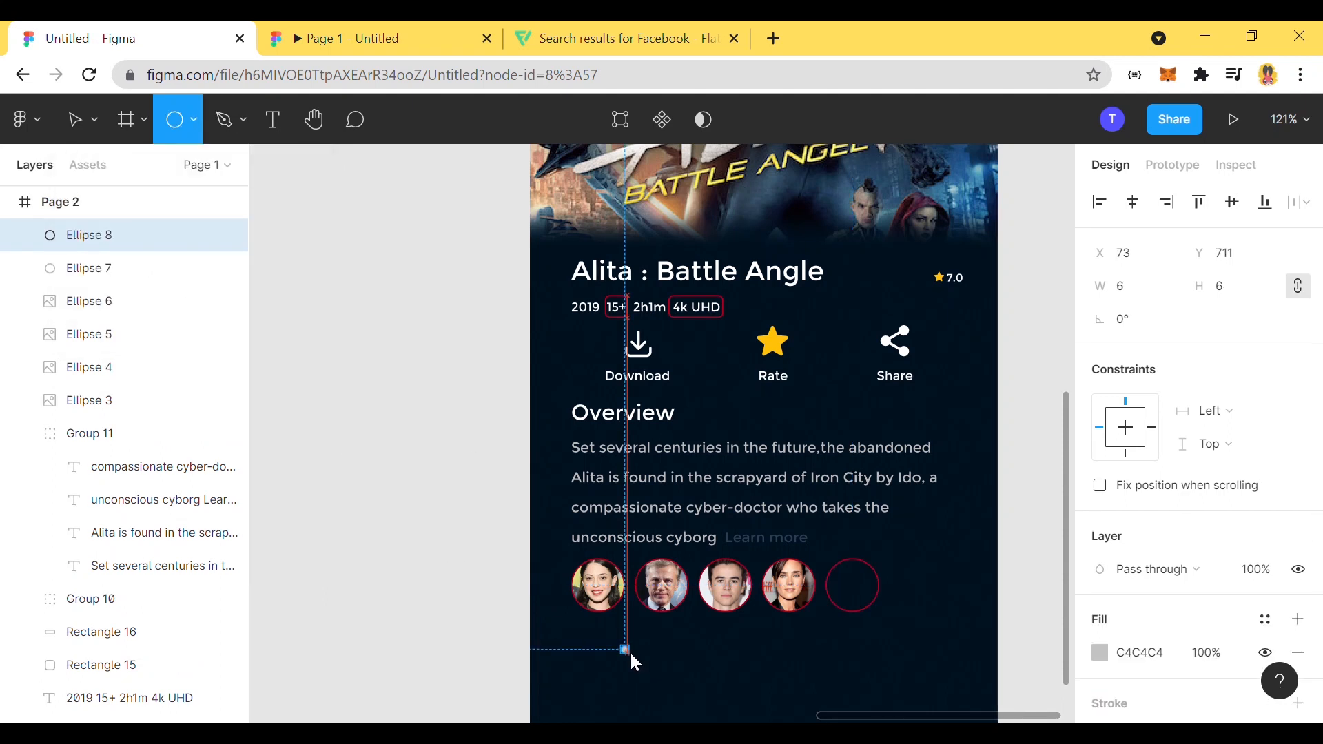
{"action": "left_click", "coordinate": [1100, 653]}
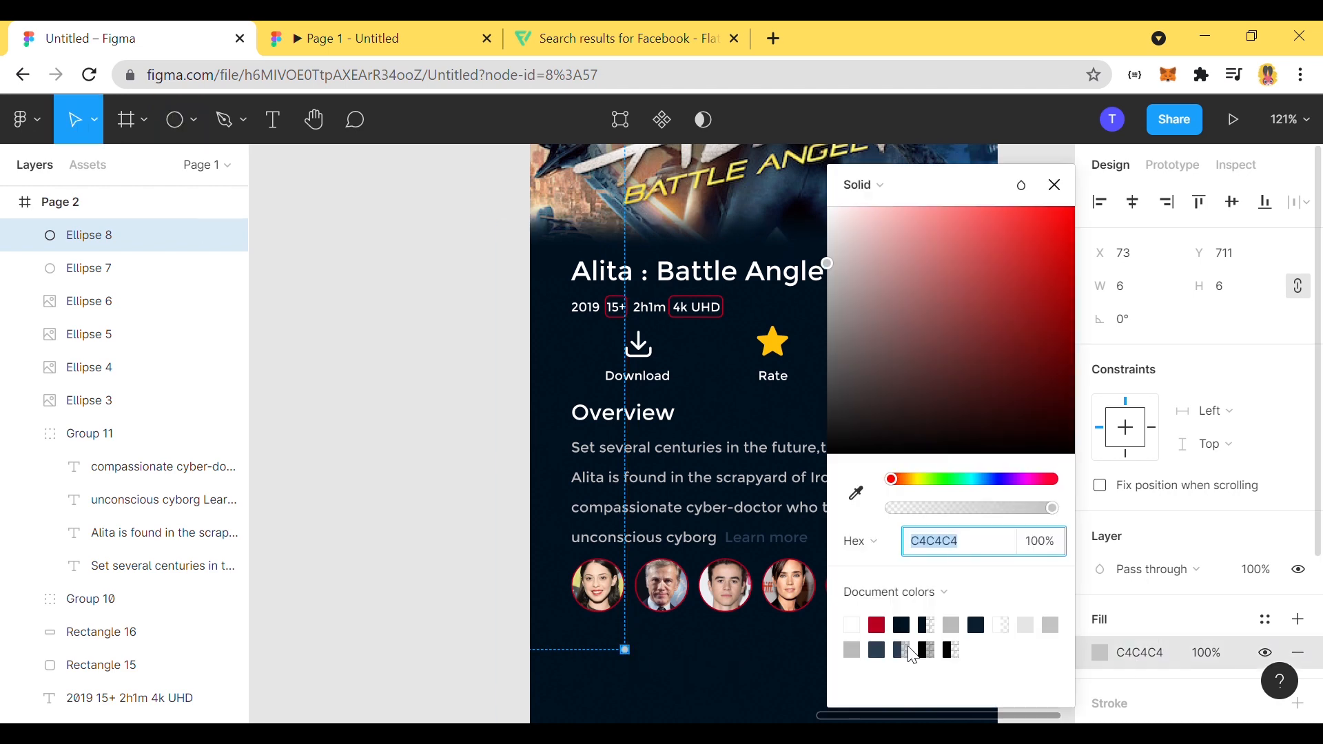
{"action": "left_click", "coordinate": [877, 625]}
{"action": "left_click", "coordinate": [664, 693]}
{"action": "left_click", "coordinate": [628, 655]}
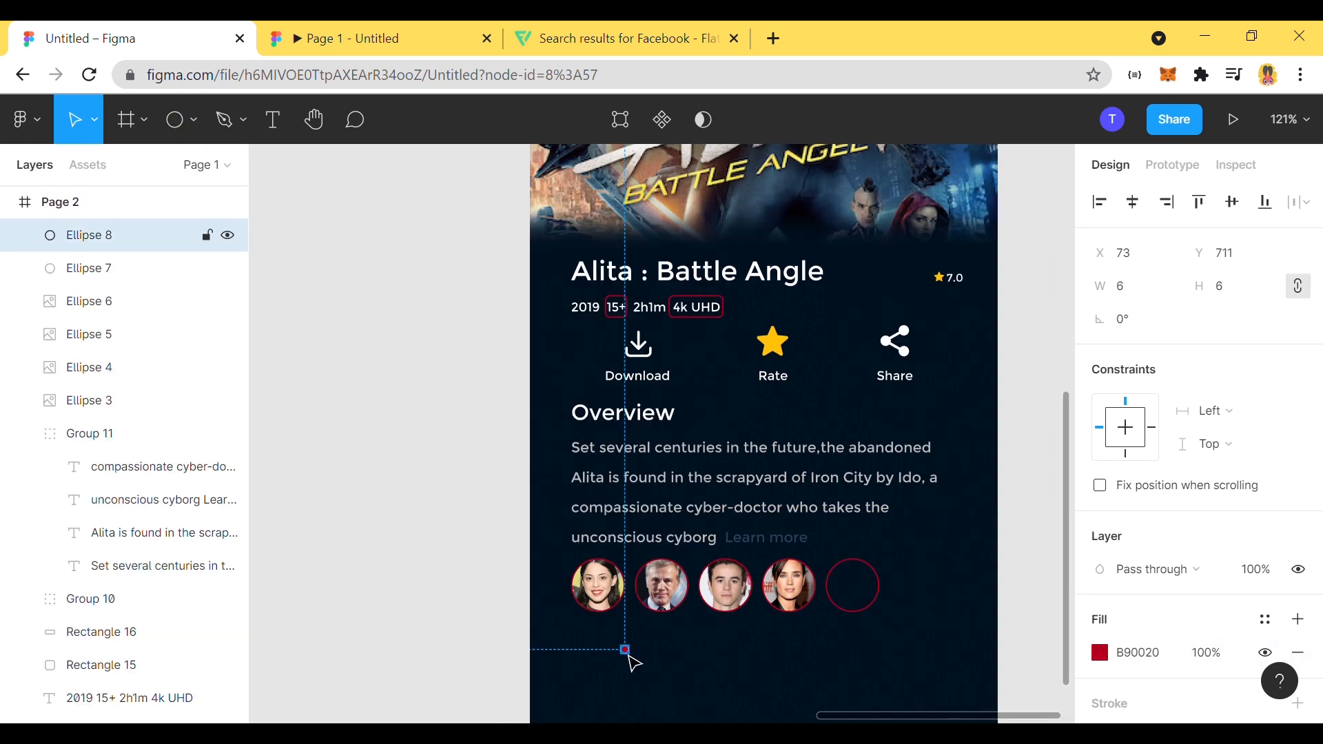
Step: Move the red dot into the empty fifth circle and duplicate it into a centred row of three dots spaced 4 apart
{"action": "left_click_drag", "start_coordinate": [629, 655], "coordinate": [845, 597]}
{"action": "scroll", "coordinate": [895, 617], "scroll_direction": "up", "scroll_amount": 5}
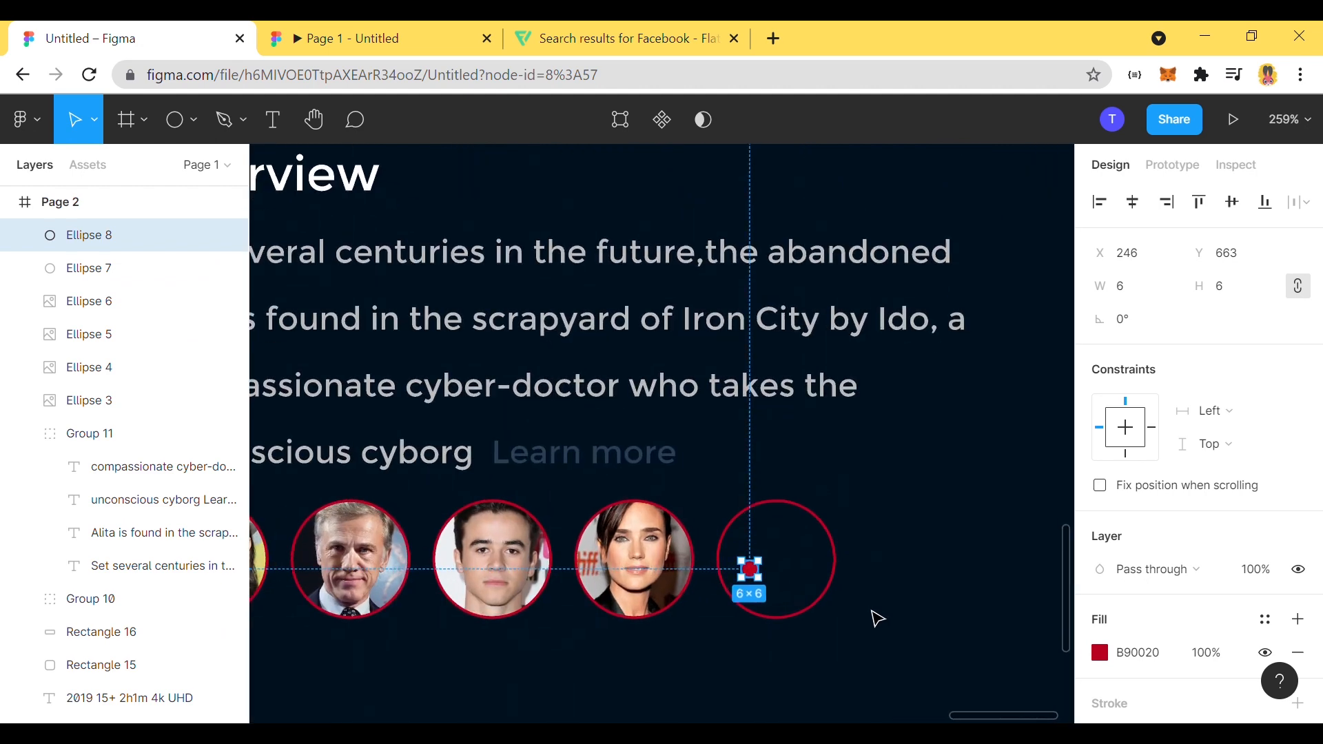
{"action": "scroll", "coordinate": [826, 586], "scroll_direction": "up", "scroll_amount": 1}
{"action": "left_click_drag", "start_coordinate": [748, 571], "coordinate": [790, 571]}
{"action": "key", "text": "ctrl+d"}
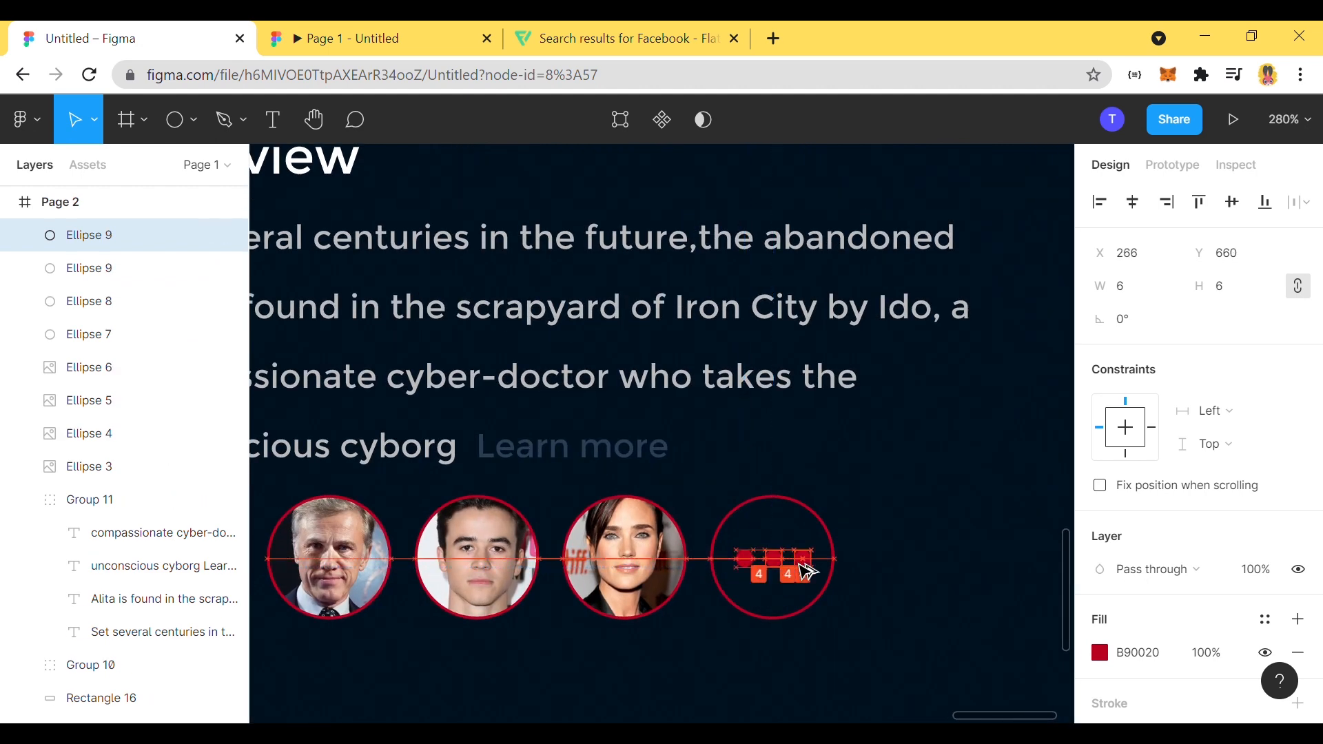
{"action": "left_click", "coordinate": [953, 599]}
{"action": "scroll", "coordinate": [962, 617], "scroll_direction": "down", "scroll_amount": 4}
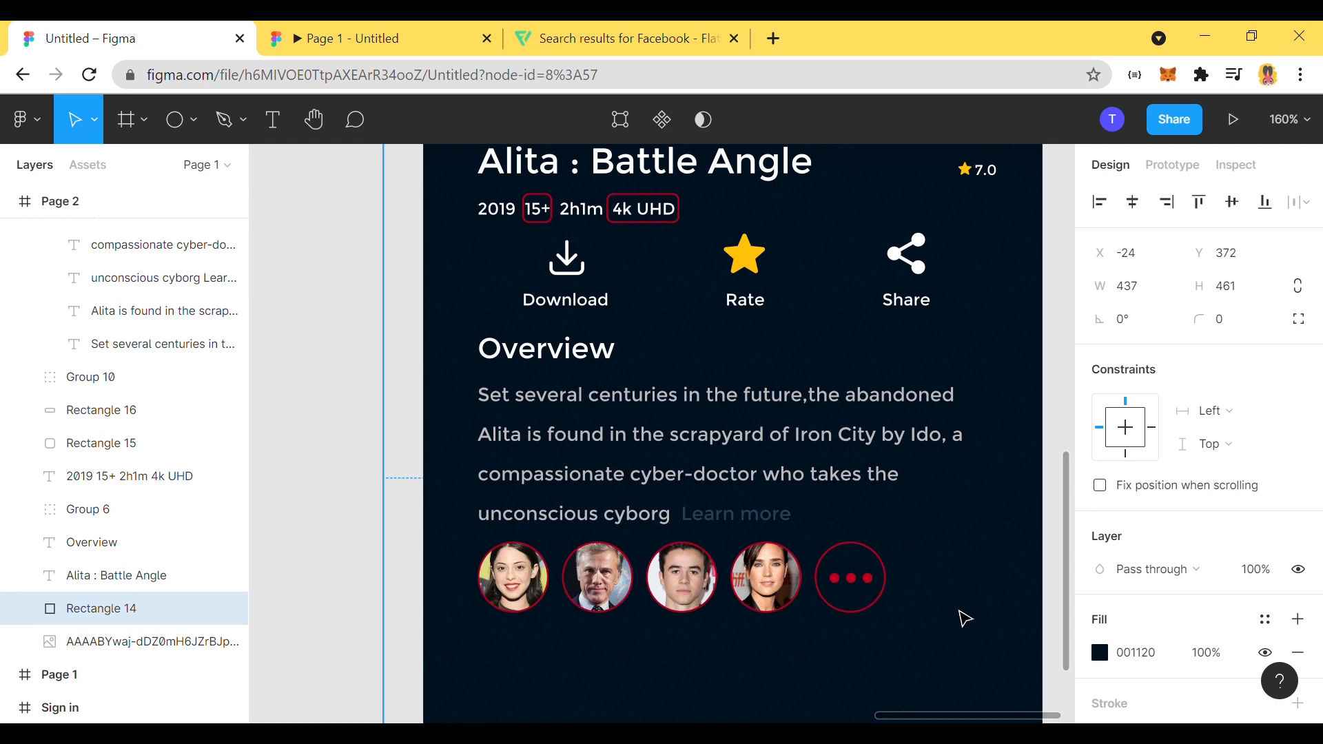
{"action": "scroll", "coordinate": [965, 618], "scroll_direction": "down", "scroll_amount": 3}
{"action": "key", "text": "Escape"}
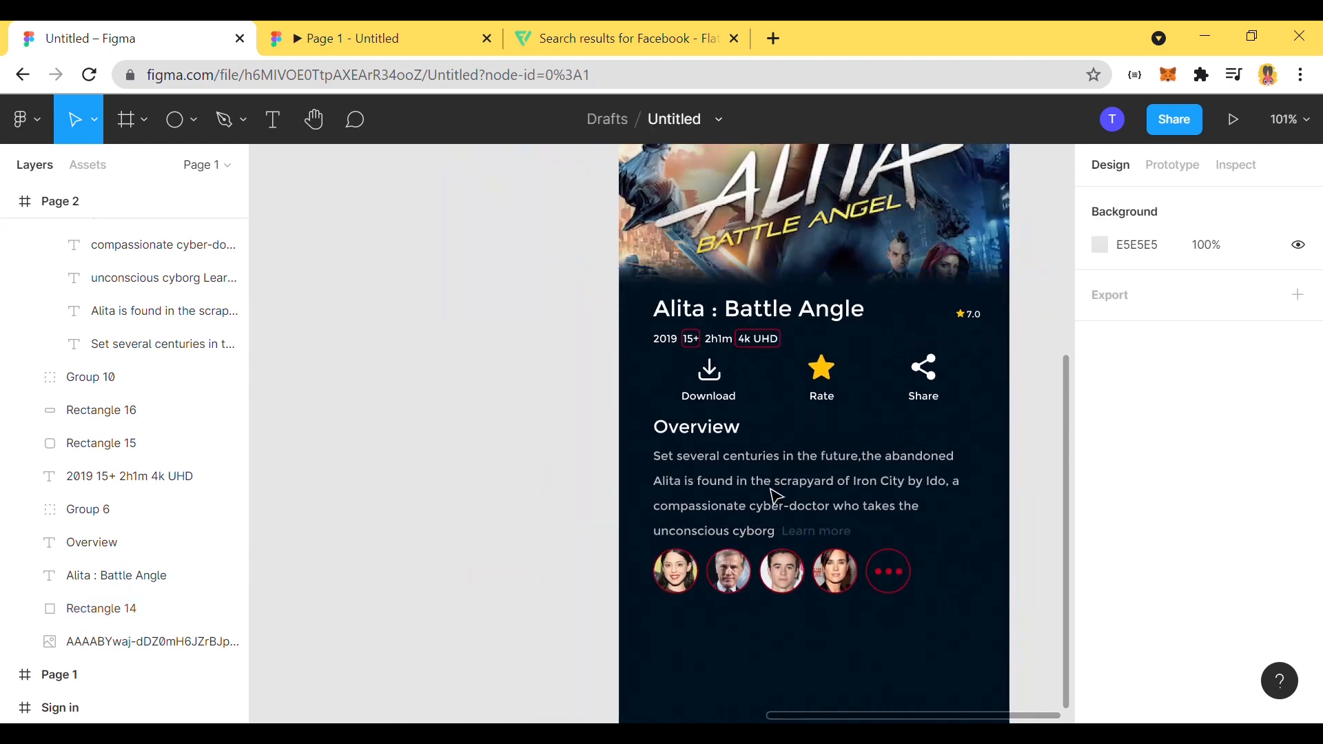
Step: Duplicate the Overview heading below the cast row and change its text to "More Like This"
{"action": "scroll", "coordinate": [927, 540], "scroll_direction": "down", "scroll_amount": 1}
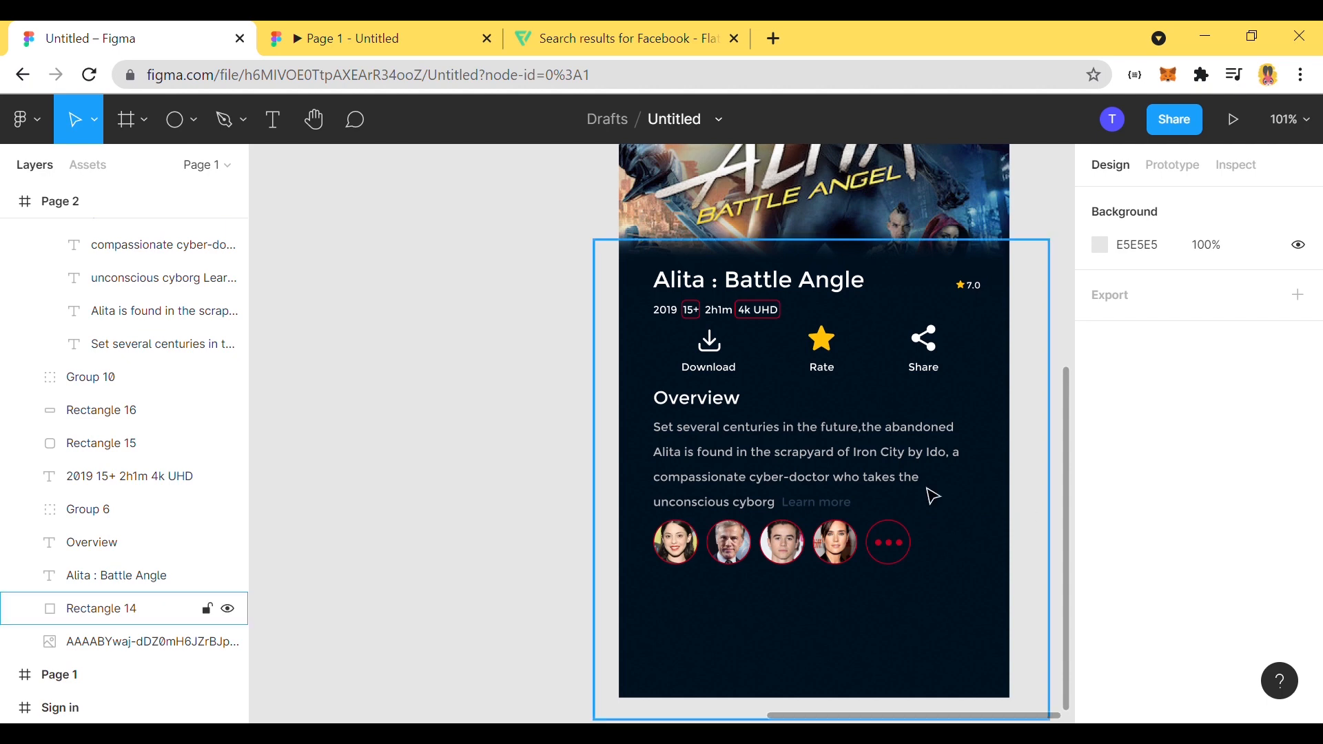
{"action": "left_click", "coordinate": [703, 414]}
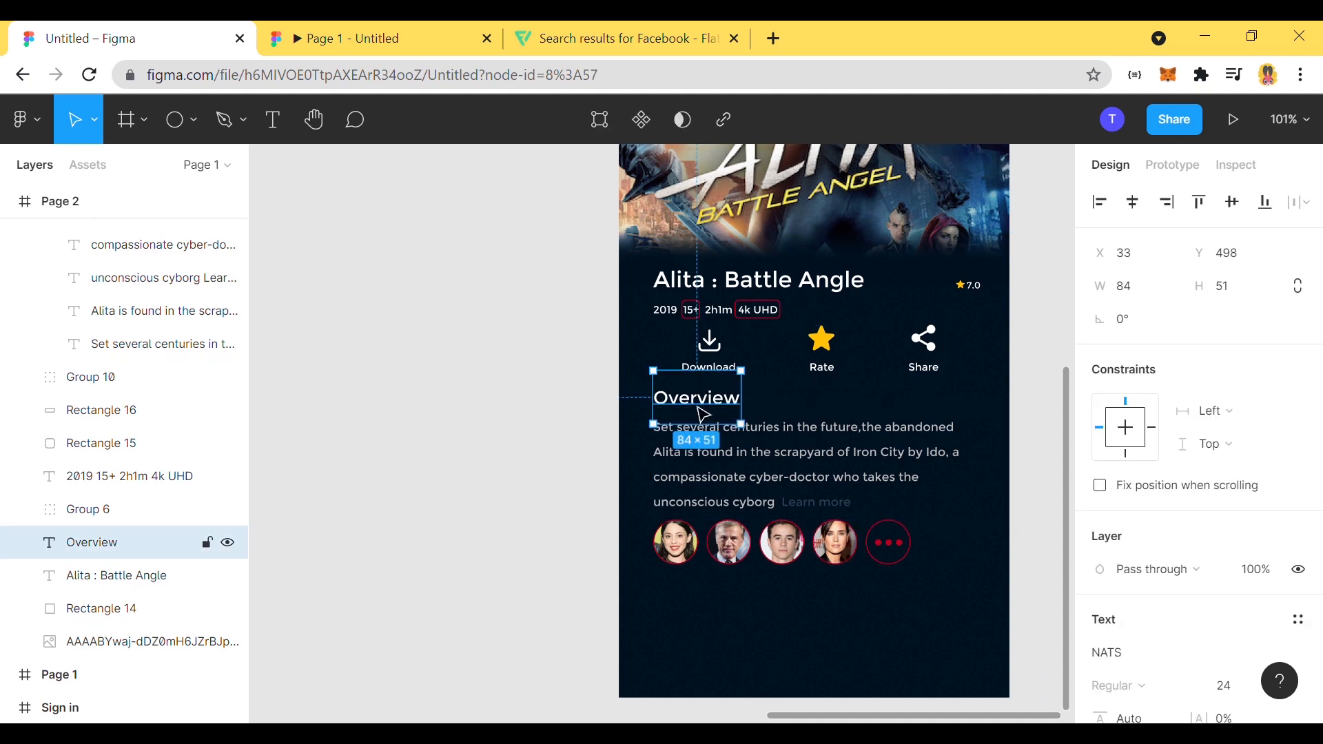
{"action": "left_click_drag", "start_coordinate": [702, 414], "coordinate": [701, 606]}
{"action": "double_click", "coordinate": [702, 606]}
{"action": "type", "text": "More Like This"}
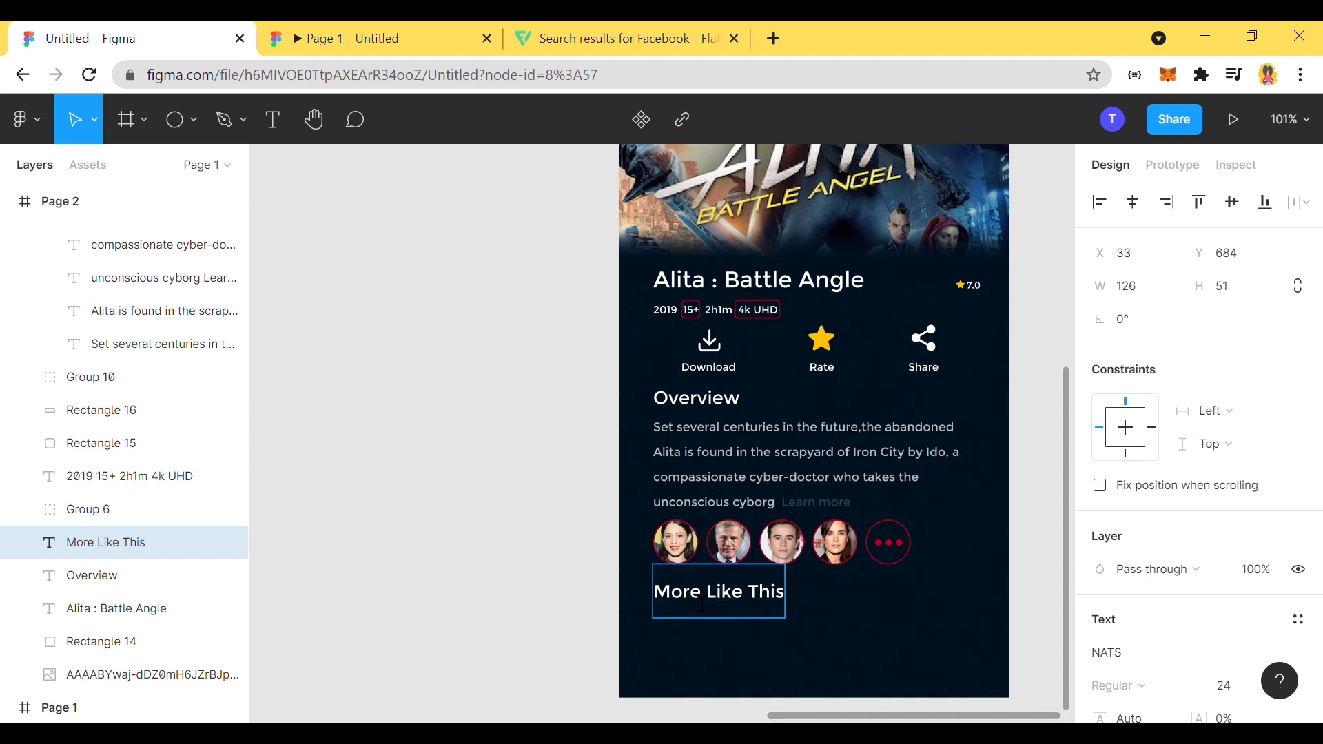
Step: Set the "More Like This" heading to font size 18 and colour it the same red as the portrait outlines
{"action": "key", "text": "ctrl+a"}
{"action": "scroll", "coordinate": [1261, 632], "scroll_direction": "down", "scroll_amount": 3}
{"action": "left_click", "coordinate": [1278, 477]}
{"action": "left_click", "coordinate": [1260, 454]}
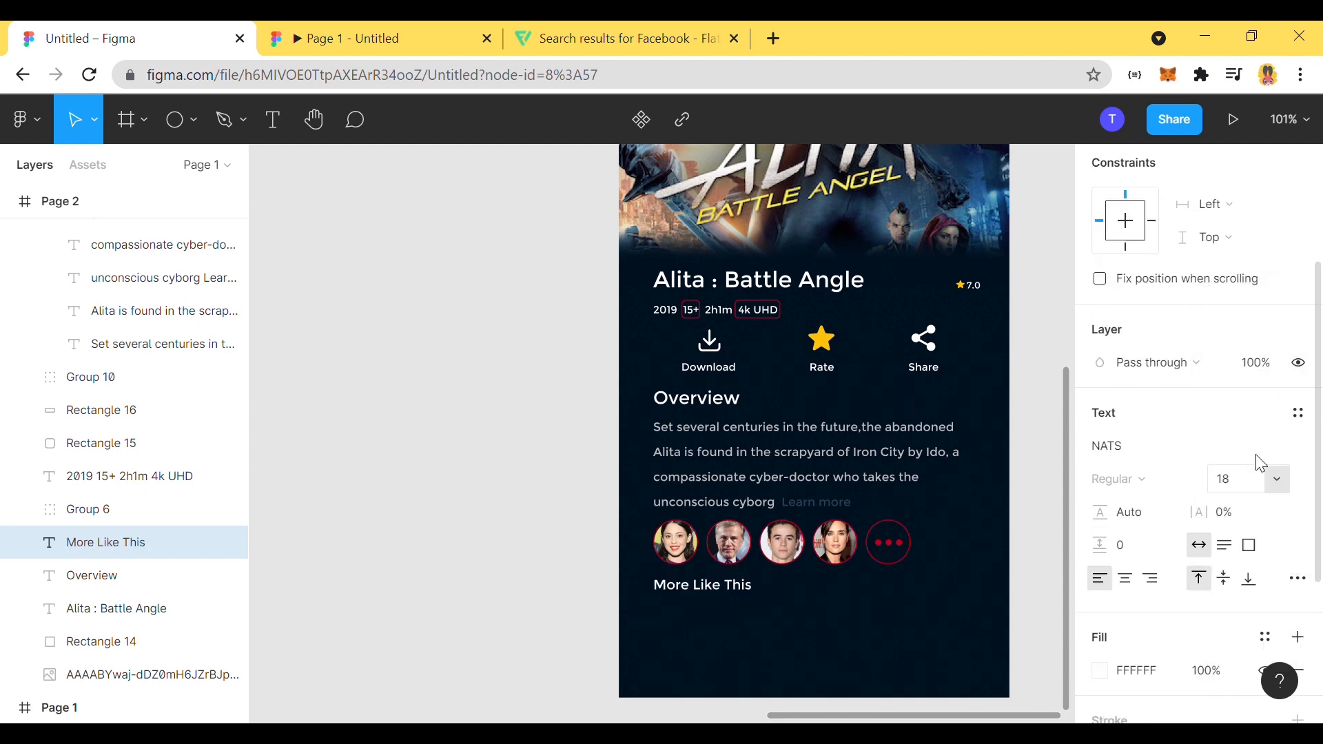
{"action": "left_click", "coordinate": [1102, 673]}
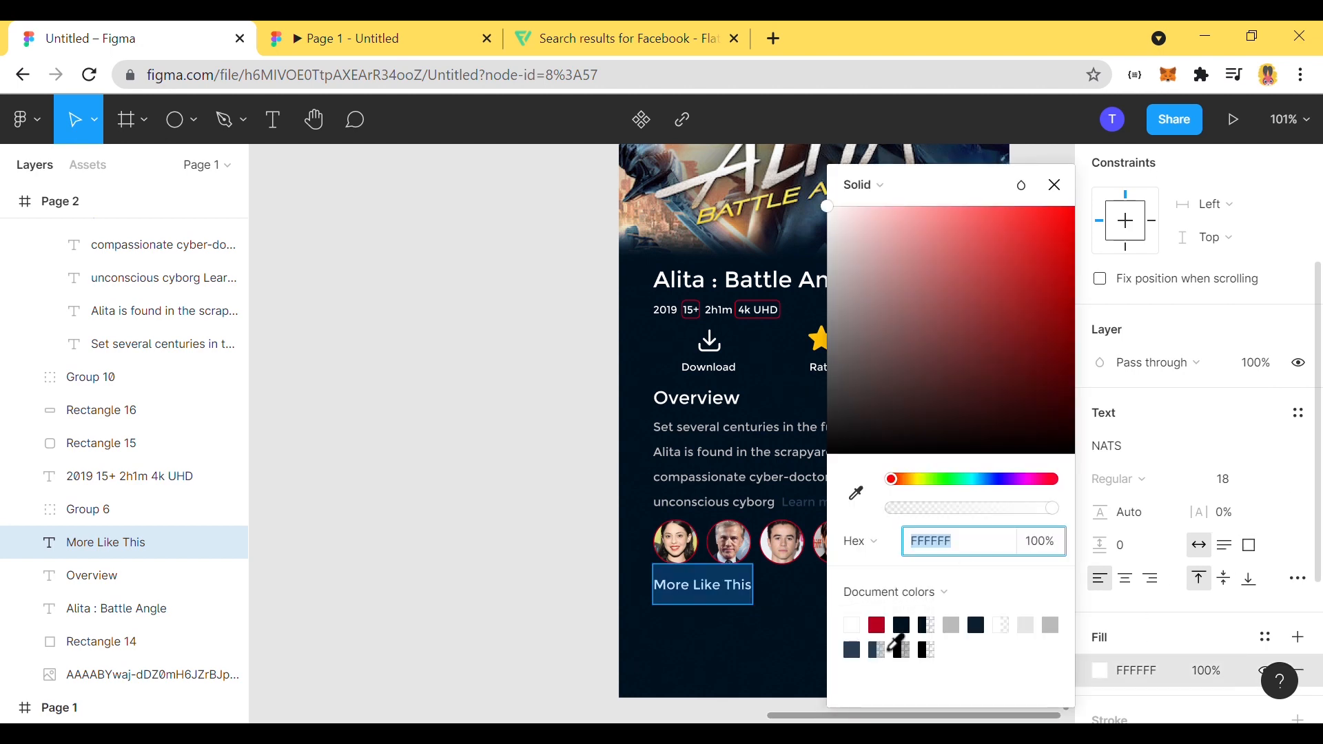
{"action": "left_click", "coordinate": [889, 637]}
{"action": "left_click", "coordinate": [458, 581]}
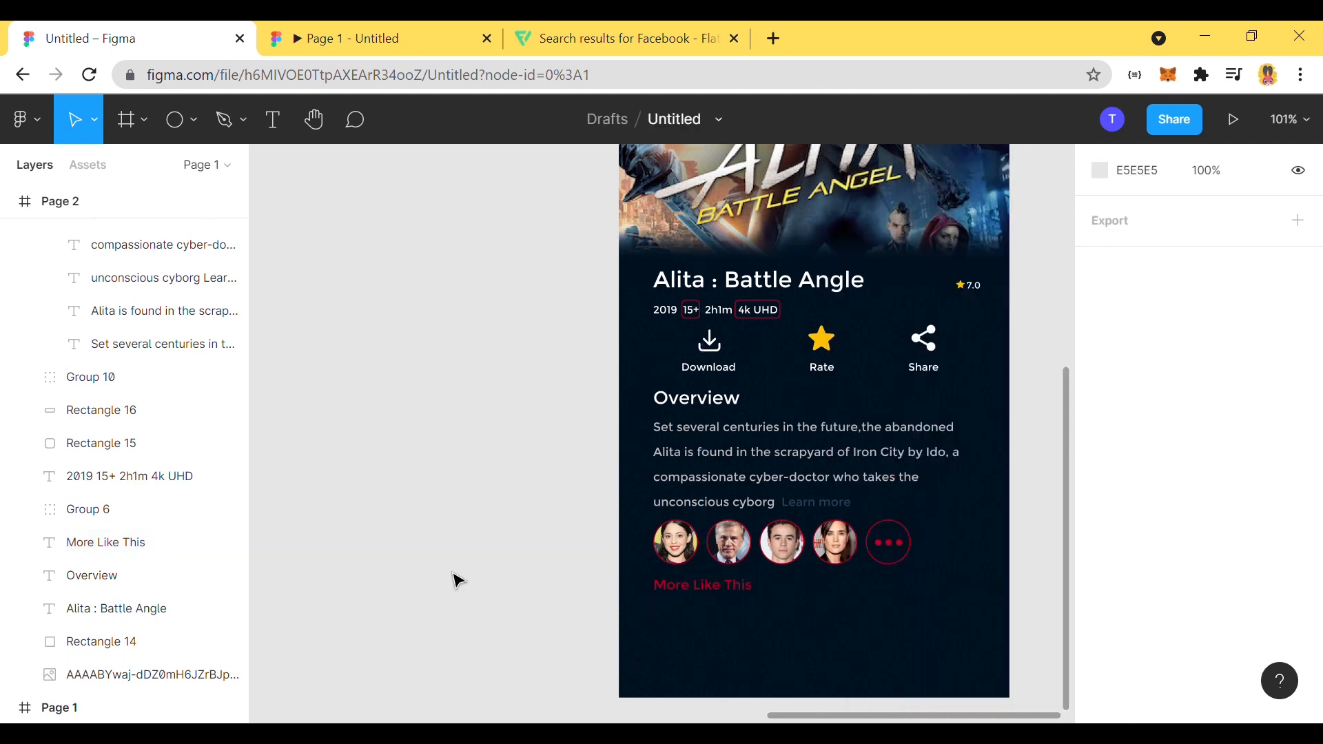
{"action": "scroll", "coordinate": [458, 581], "scroll_direction": "down", "scroll_amount": 2}
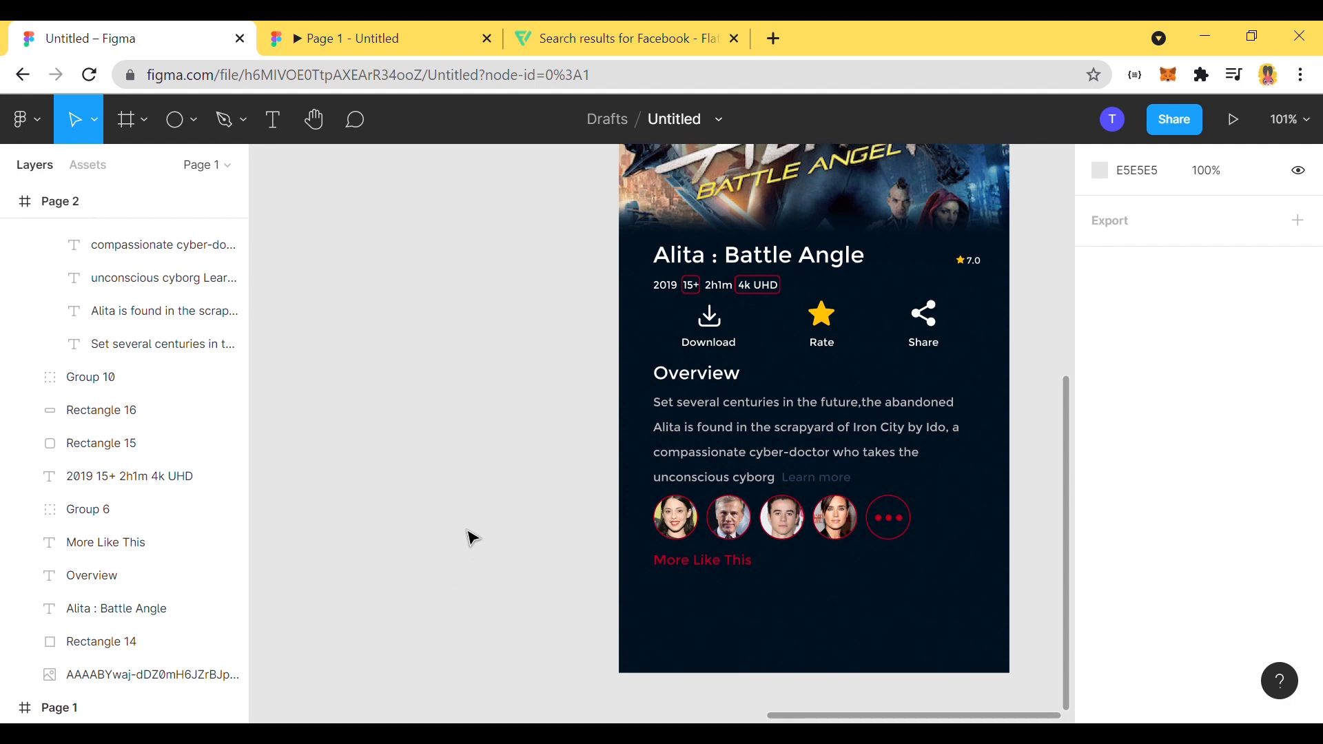
{"action": "left_click", "coordinate": [194, 120]}
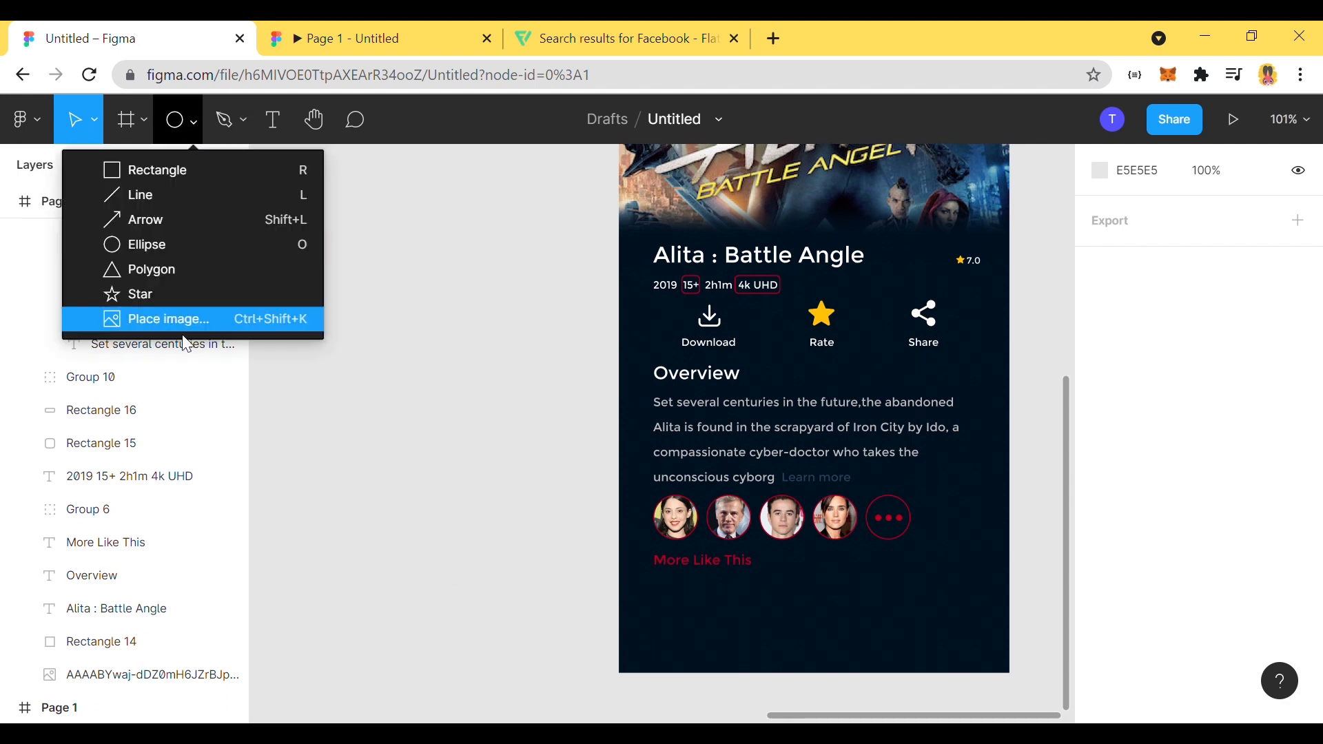
{"action": "left_click", "coordinate": [194, 321]}
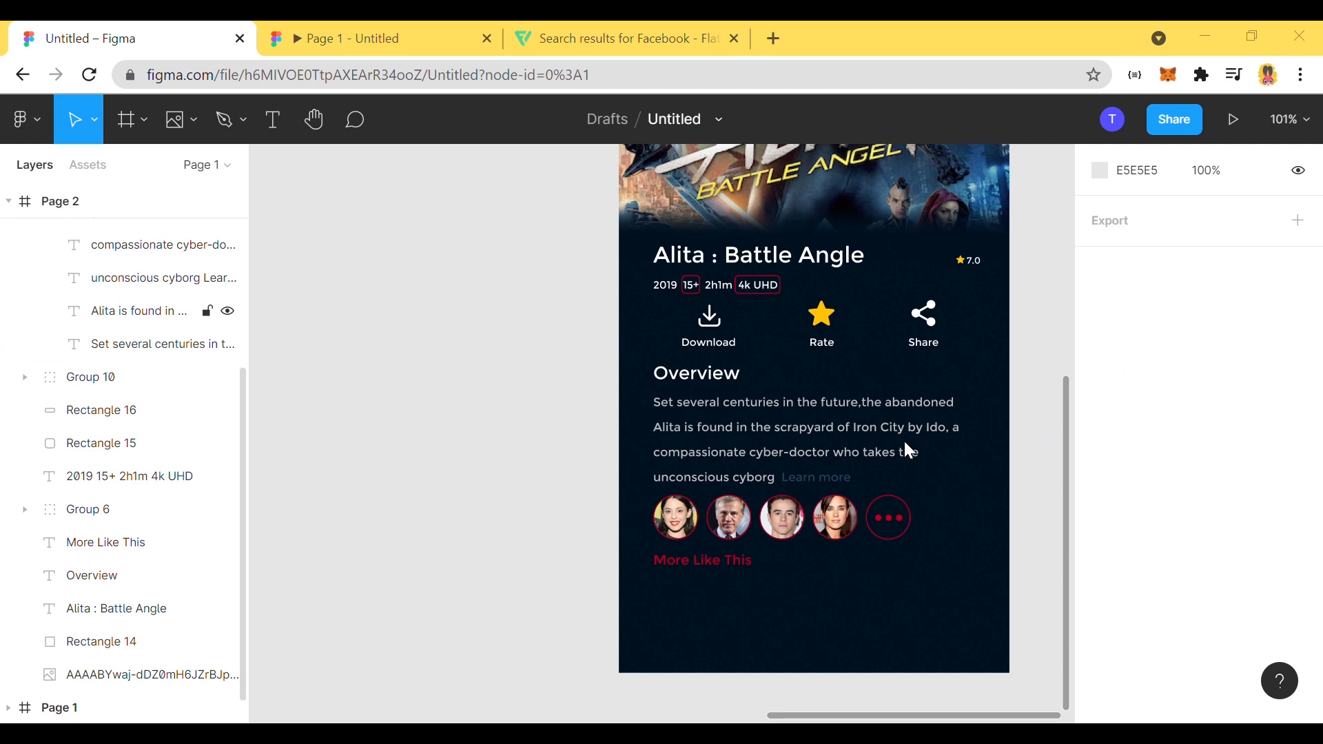
{"action": "left_click", "coordinate": [683, 618]}
{"action": "key", "text": "ctrl+z"}
Step: Place the Huntsman Winter's War poster image and fit it below the "More Like This" heading at 78 × 124
{"action": "left_click", "coordinate": [194, 119]}
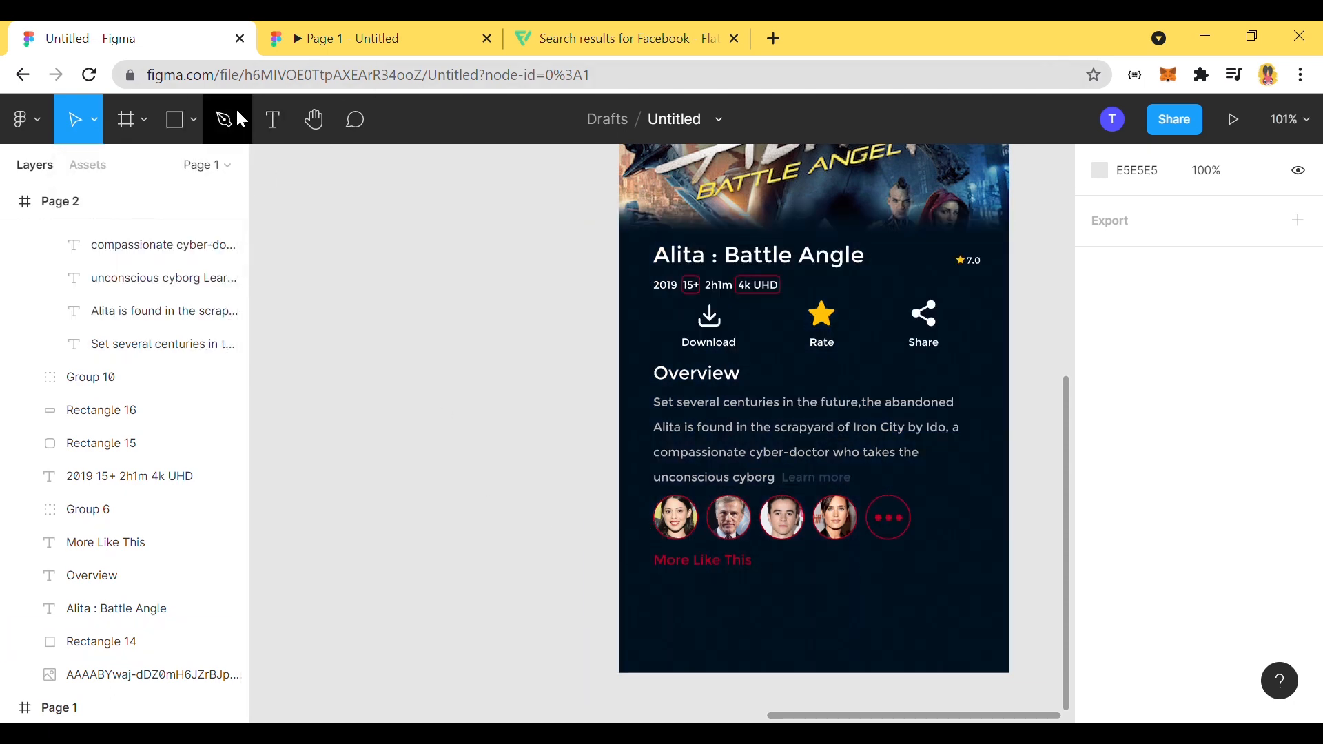
{"action": "left_click", "coordinate": [193, 119]}
{"action": "left_click", "coordinate": [215, 316]}
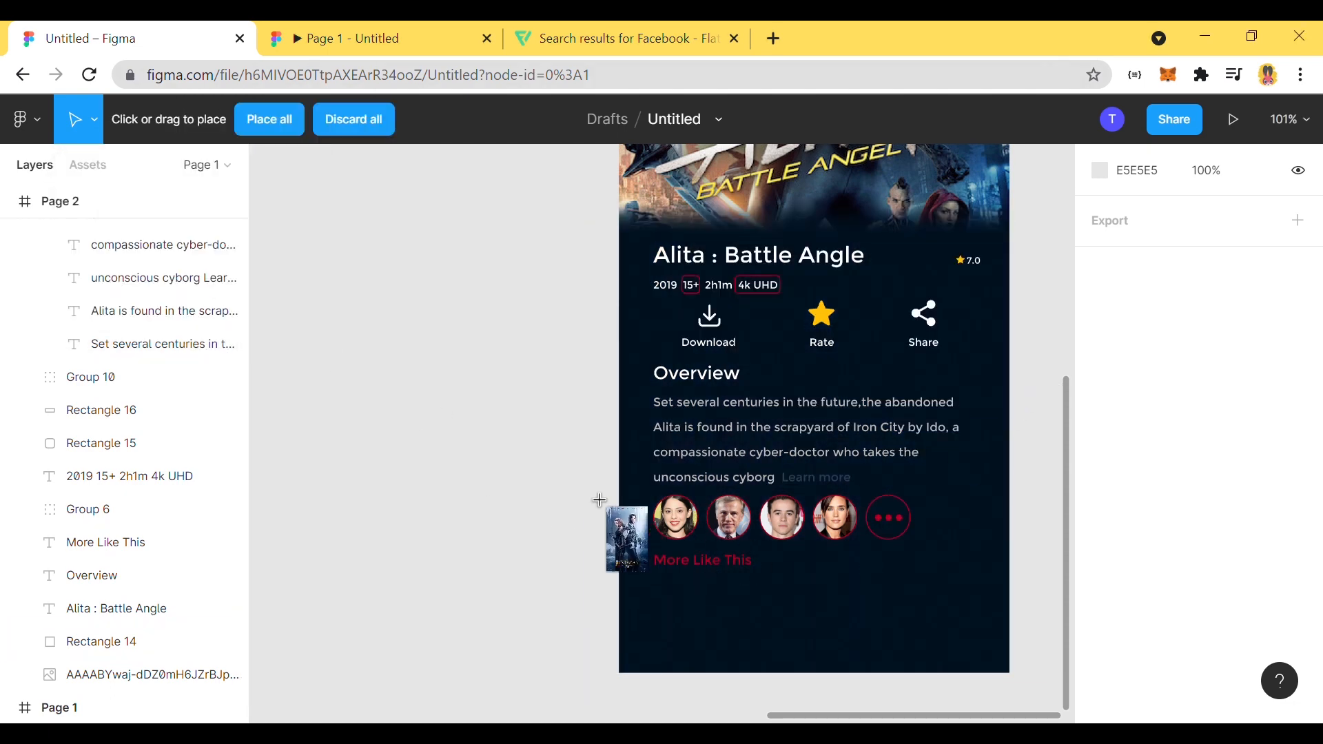
{"action": "left_click", "coordinate": [596, 499]}
{"action": "key", "text": "shift+1"}
{"action": "left_click_drag", "start_coordinate": [722, 191], "coordinate": [697, 573]}
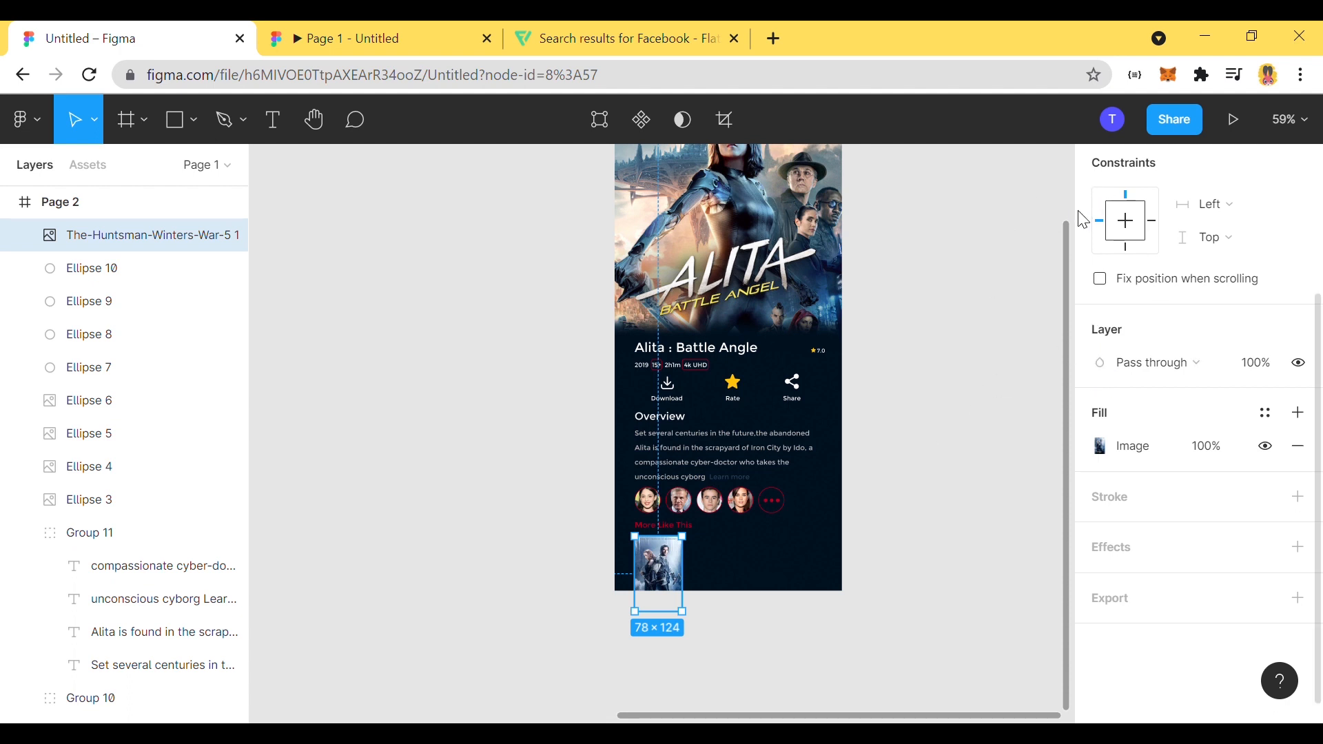
Step: Round the Huntsman poster's corners with a radius of 15
{"action": "left_click", "coordinate": [971, 392]}
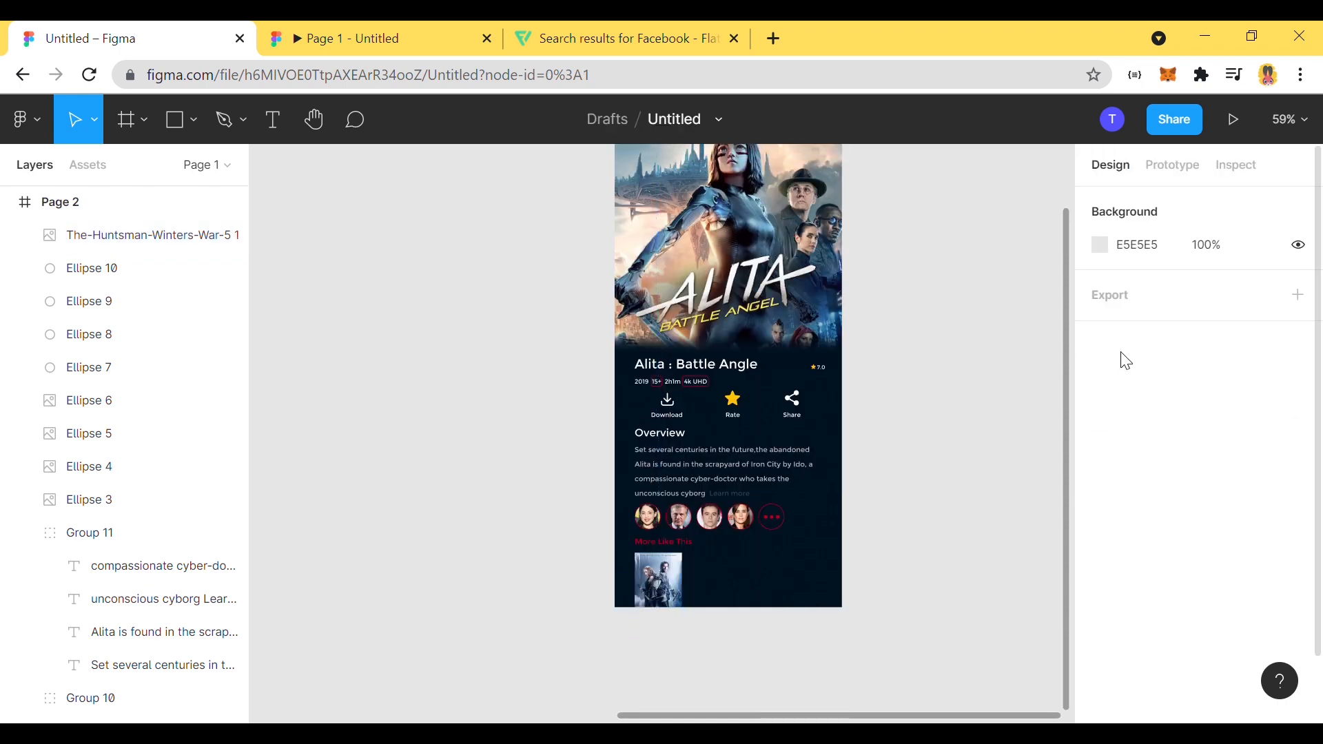
{"action": "left_click", "coordinate": [663, 575]}
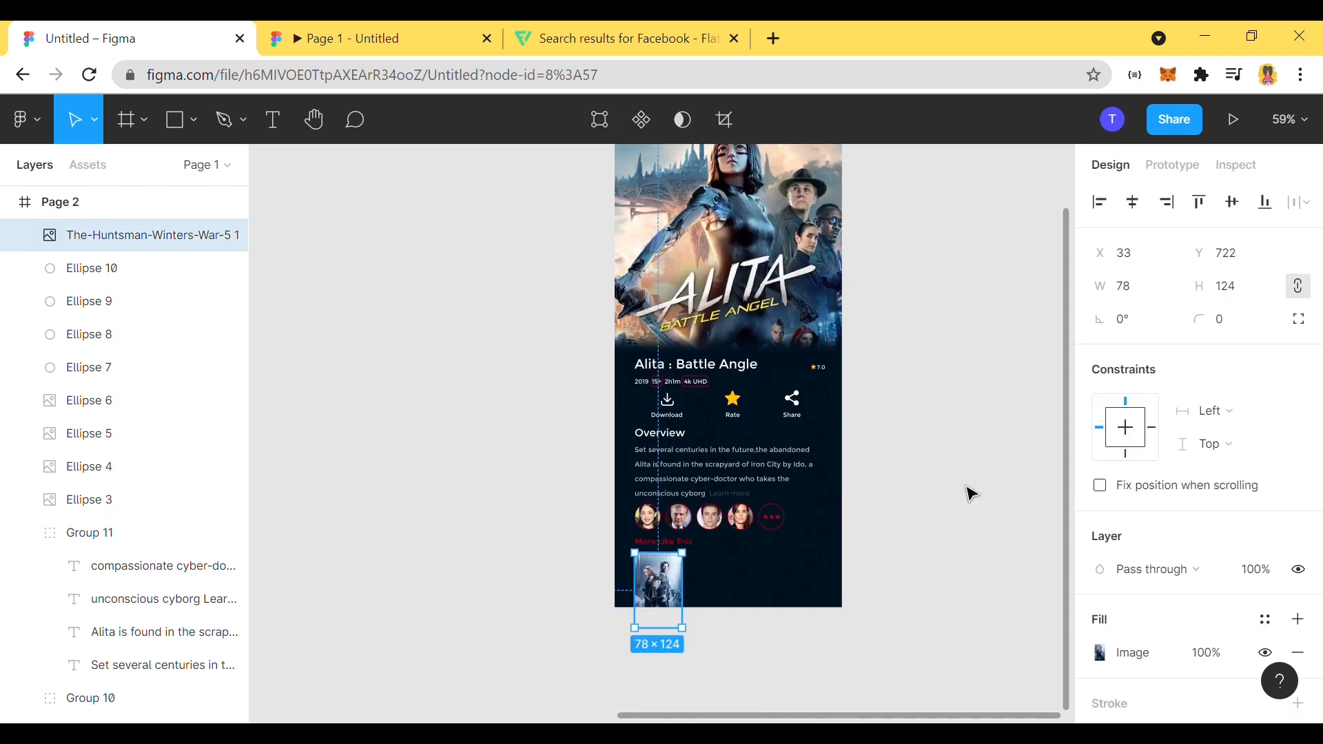
{"action": "left_click", "coordinate": [1005, 448]}
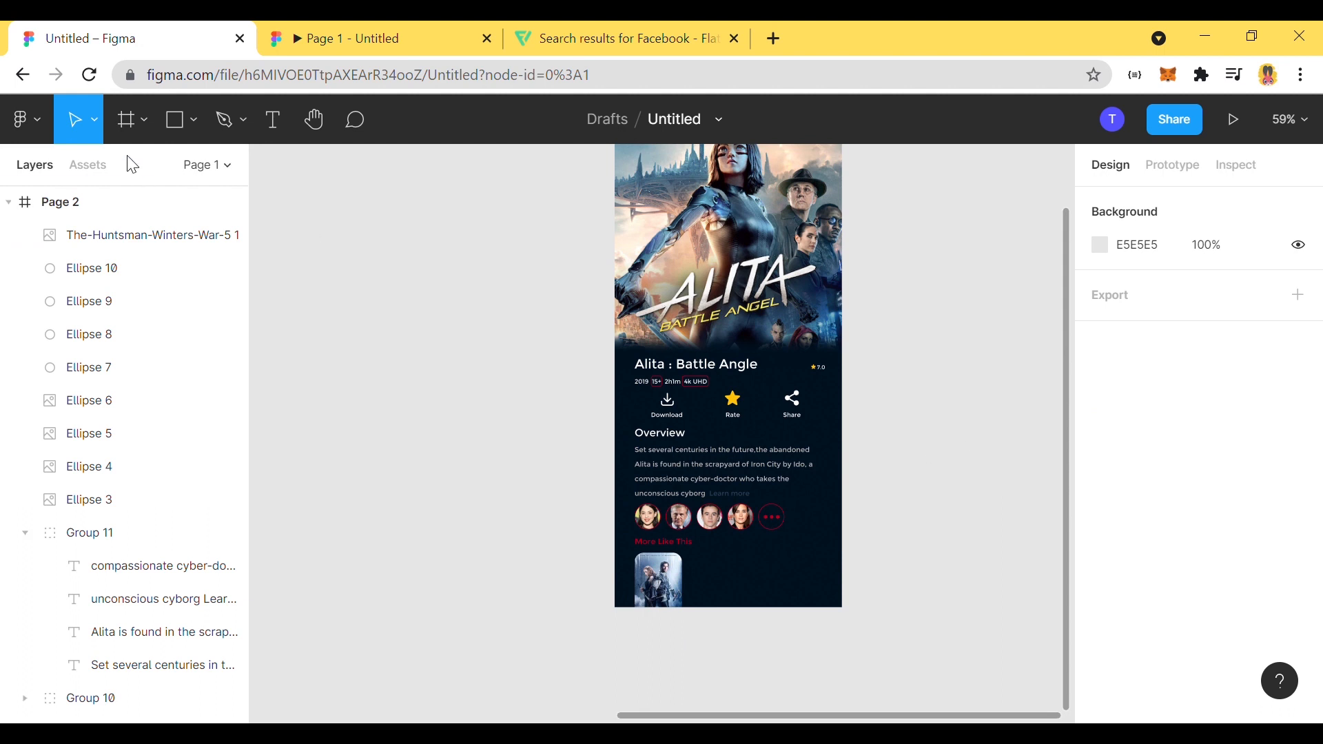
Step: Place the Sweet Tooth poster image beside the Huntsman poster and scale it down to 72 × 90
{"action": "left_click", "coordinate": [146, 130]}
{"action": "left_click", "coordinate": [192, 122]}
{"action": "left_click", "coordinate": [176, 314]}
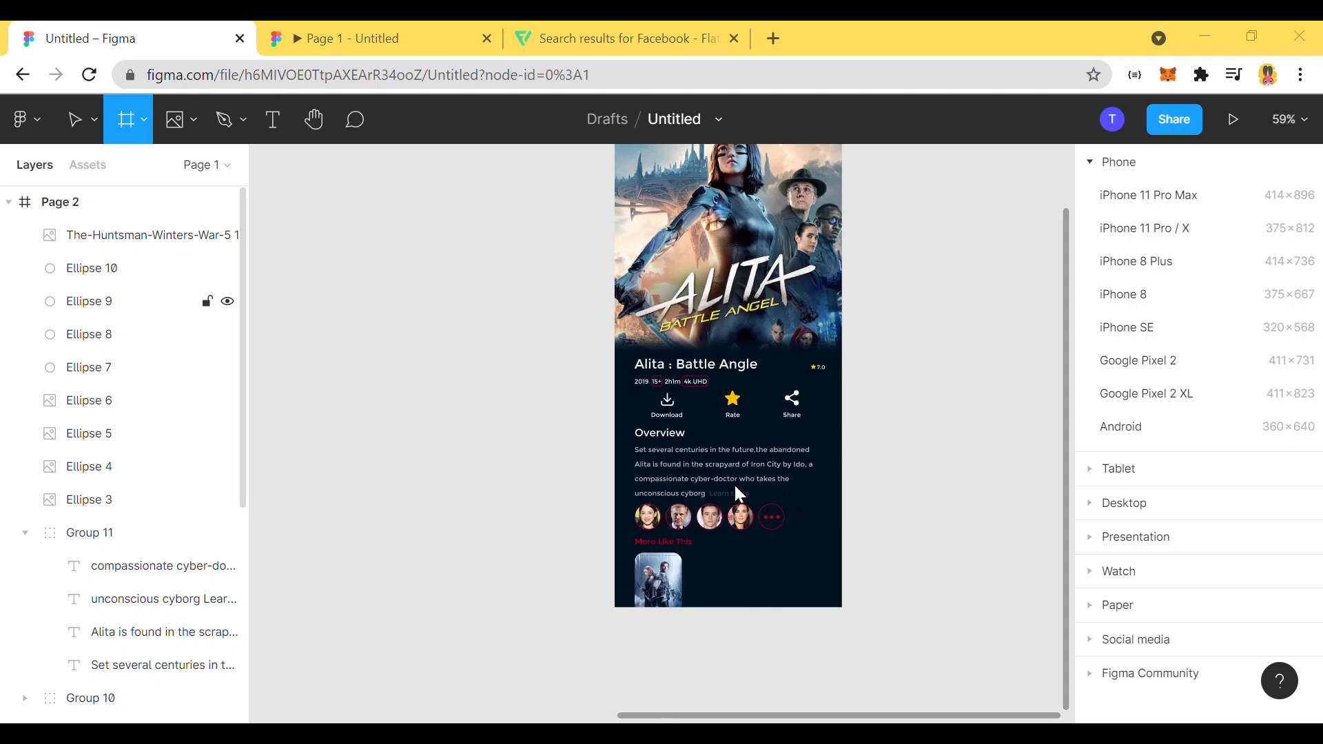
{"action": "left_click", "coordinate": [810, 473]}
{"action": "left_click", "coordinate": [520, 513]}
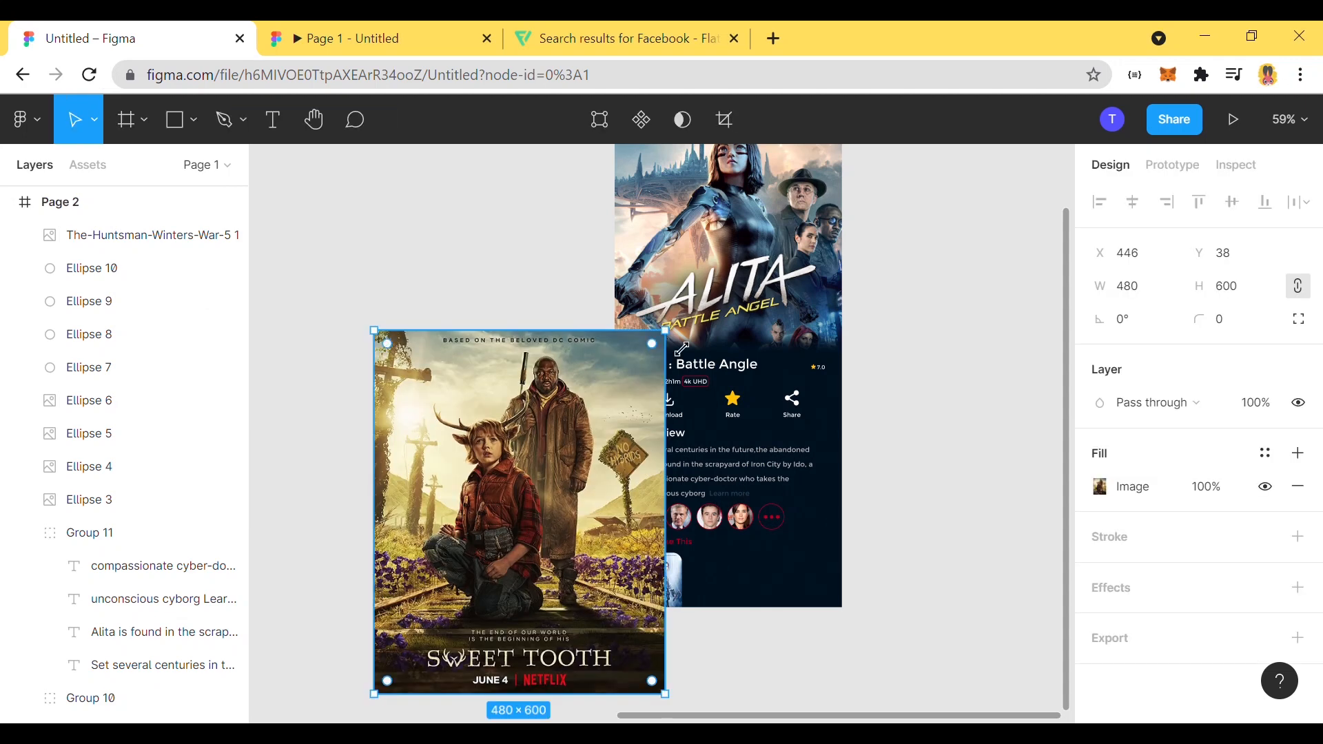
{"action": "left_click_drag", "start_coordinate": [666, 331], "coordinate": [772, 607]}
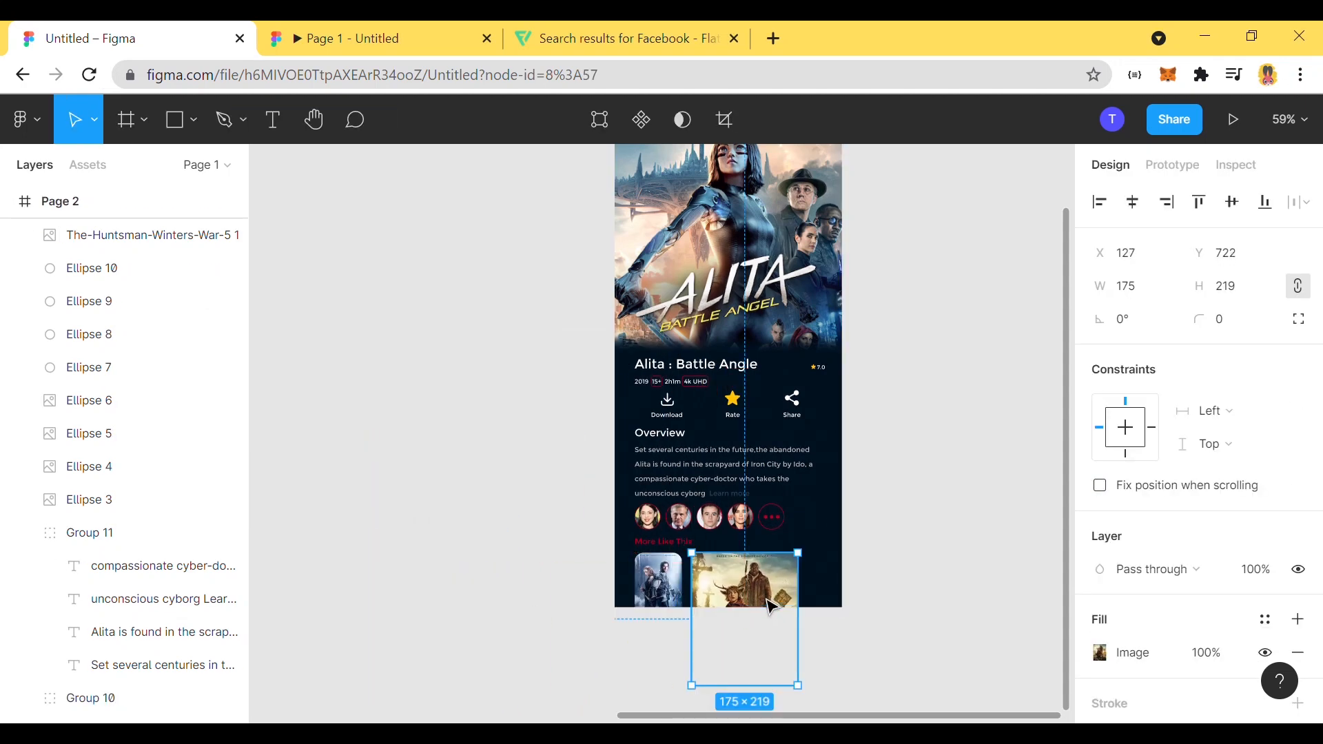
{"action": "left_click_drag", "start_coordinate": [813, 704], "coordinate": [737, 609]}
Step: Move the Sweet Tooth poster slightly closer to the Huntsman poster, at X 123, and set its corner radius to 15
{"action": "left_click", "coordinate": [658, 585]}
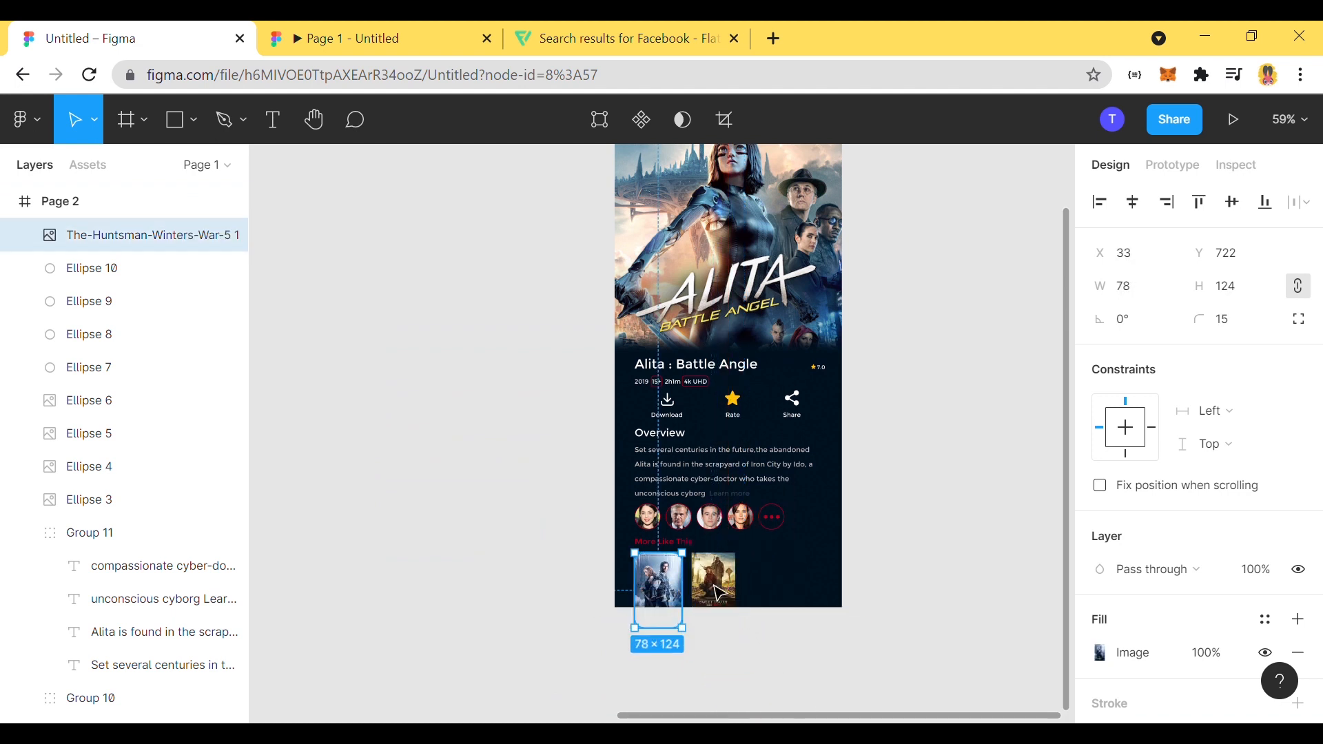
{"action": "left_click", "coordinate": [735, 596]}
{"action": "left_click", "coordinate": [658, 586]}
{"action": "left_click", "coordinate": [738, 598]}
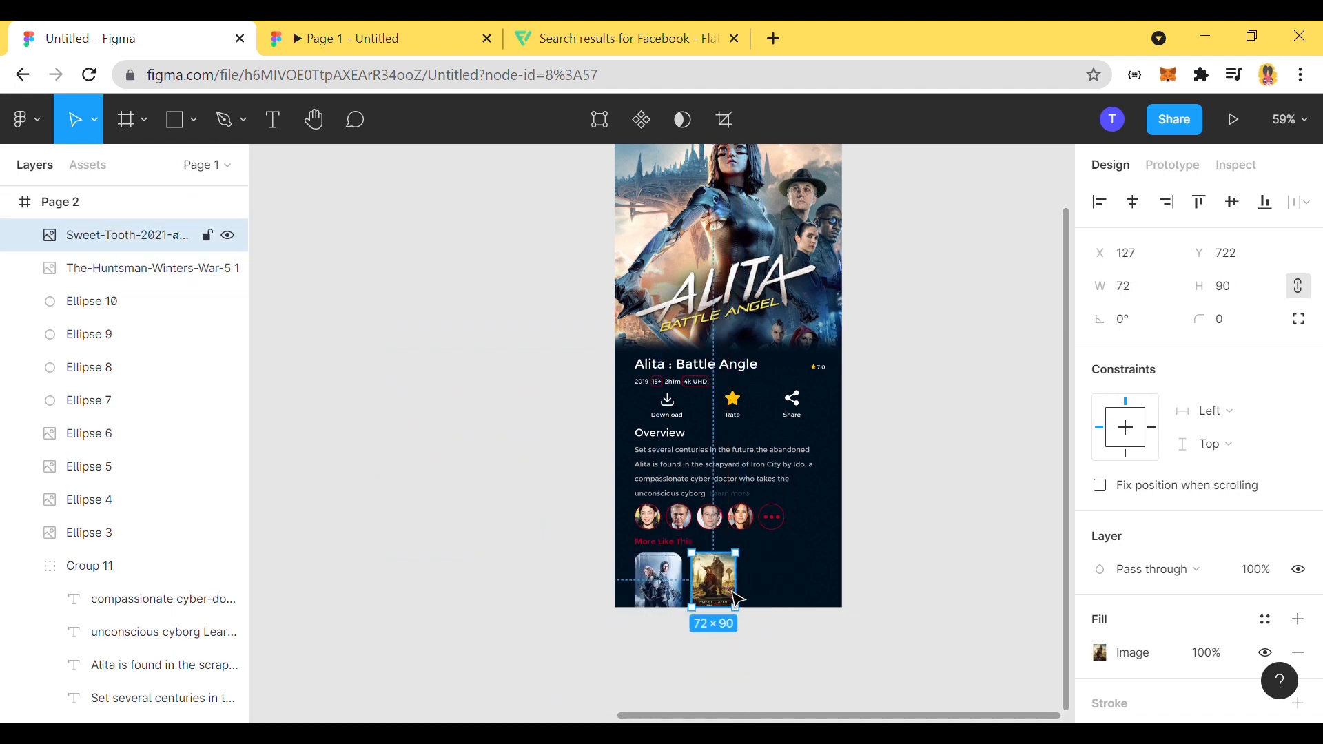
{"action": "left_click_drag", "start_coordinate": [710, 585], "coordinate": [725, 574]}
{"action": "scroll", "coordinate": [710, 580], "scroll_direction": "up", "scroll_amount": 3}
{"action": "scroll", "coordinate": [720, 587], "scroll_direction": "up", "scroll_amount": 5}
{"action": "left_click", "coordinate": [1224, 326]}
{"action": "type", "text": "15"}
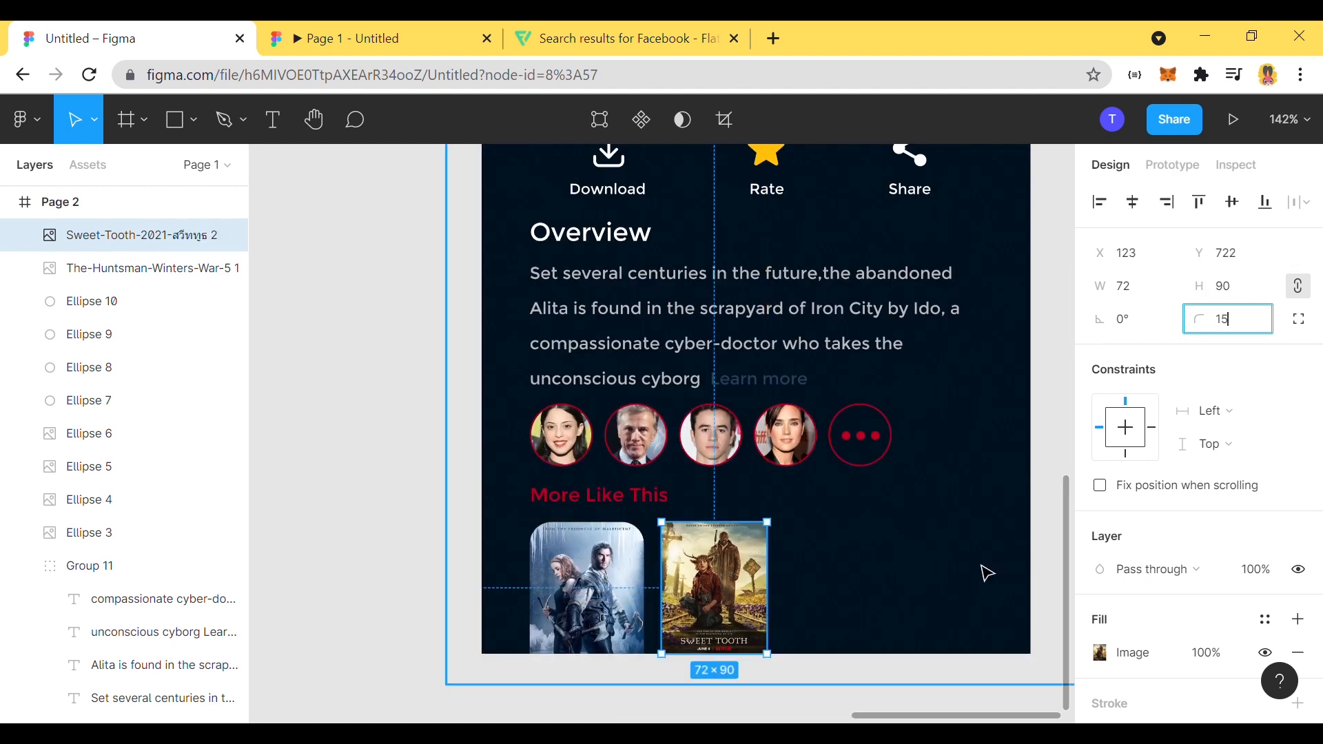
{"action": "left_click", "coordinate": [972, 573]}
Step: Enlarge the Sweet Tooth poster slightly so it runs past the screen's lower edge like the Huntsman poster
{"action": "left_click", "coordinate": [586, 585]}
{"action": "left_click", "coordinate": [737, 651]}
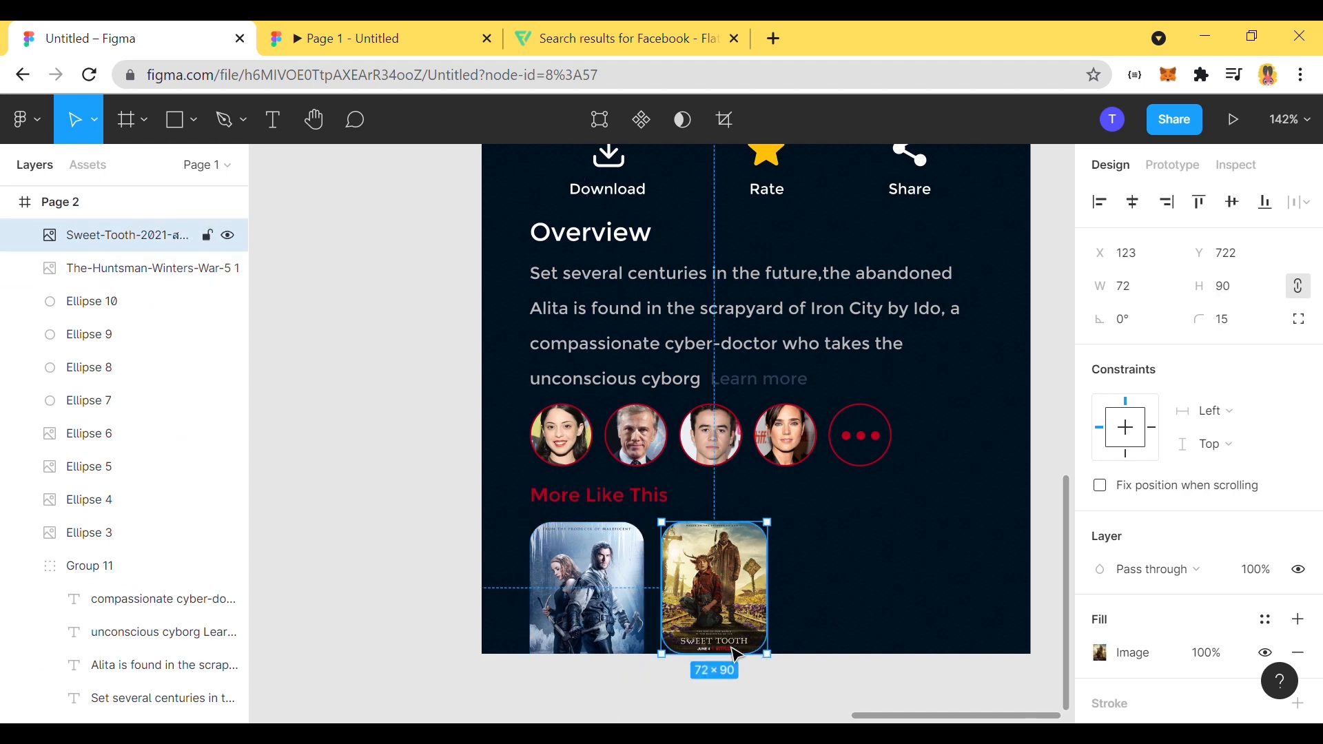
{"action": "left_click_drag", "start_coordinate": [771, 662], "coordinate": [785, 688]}
{"action": "left_click", "coordinate": [871, 649]}
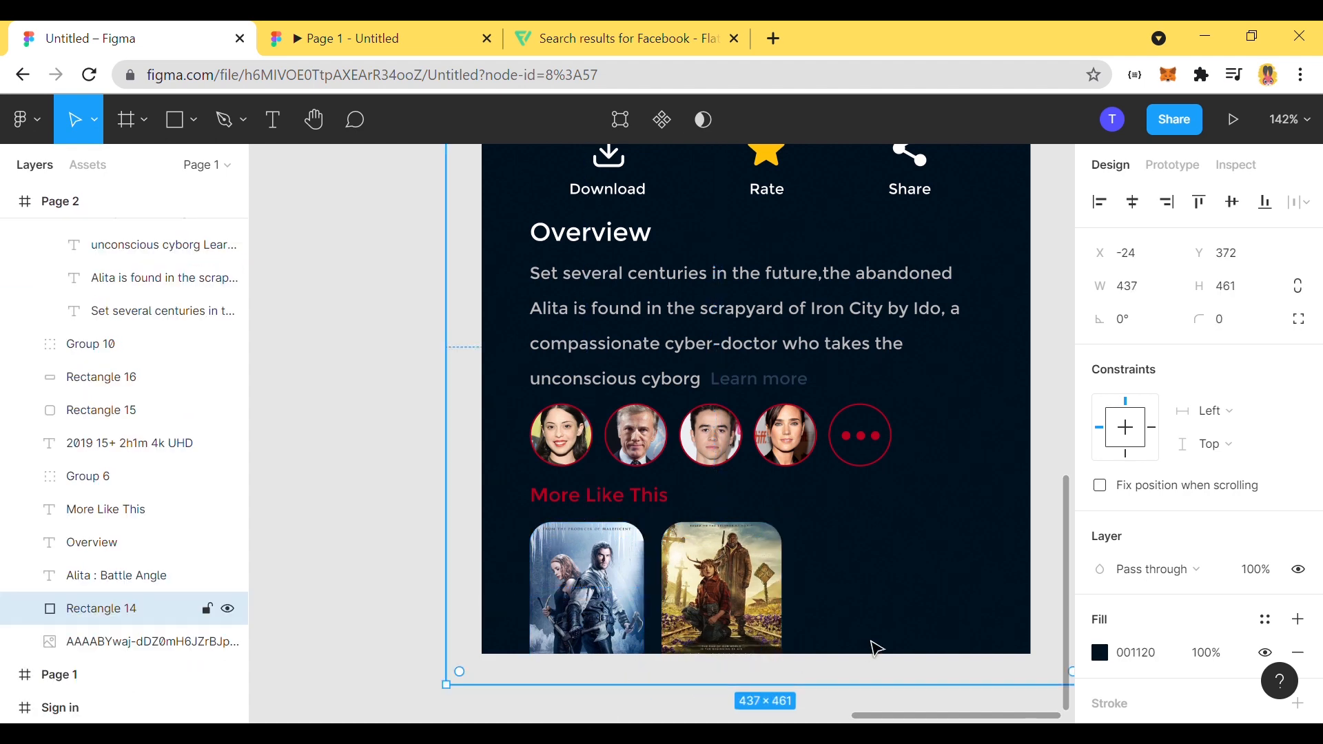
{"action": "left_click", "coordinate": [396, 462]}
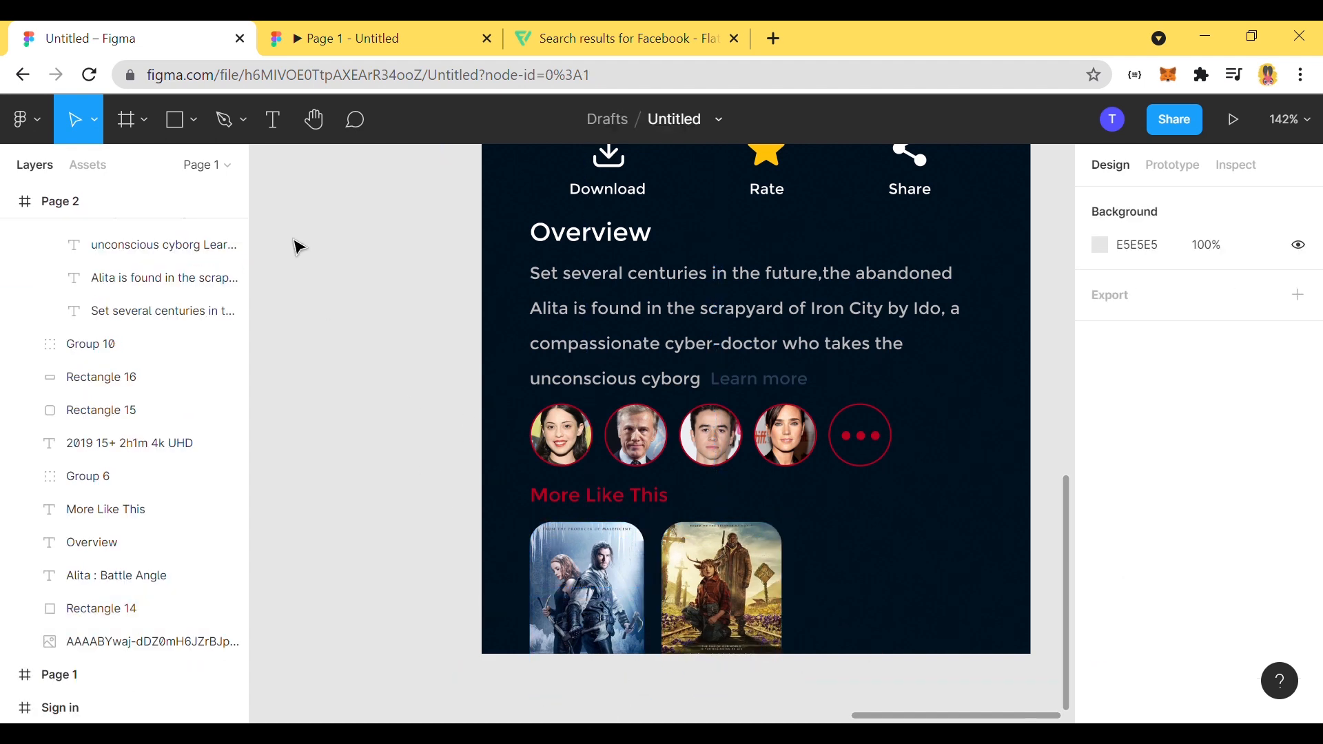
Step: Place the Warcraft poster image at 88 × 131 beside the Sweet Tooth poster and set its corner radius to 15
{"action": "left_click", "coordinate": [194, 120]}
{"action": "left_click", "coordinate": [163, 315]}
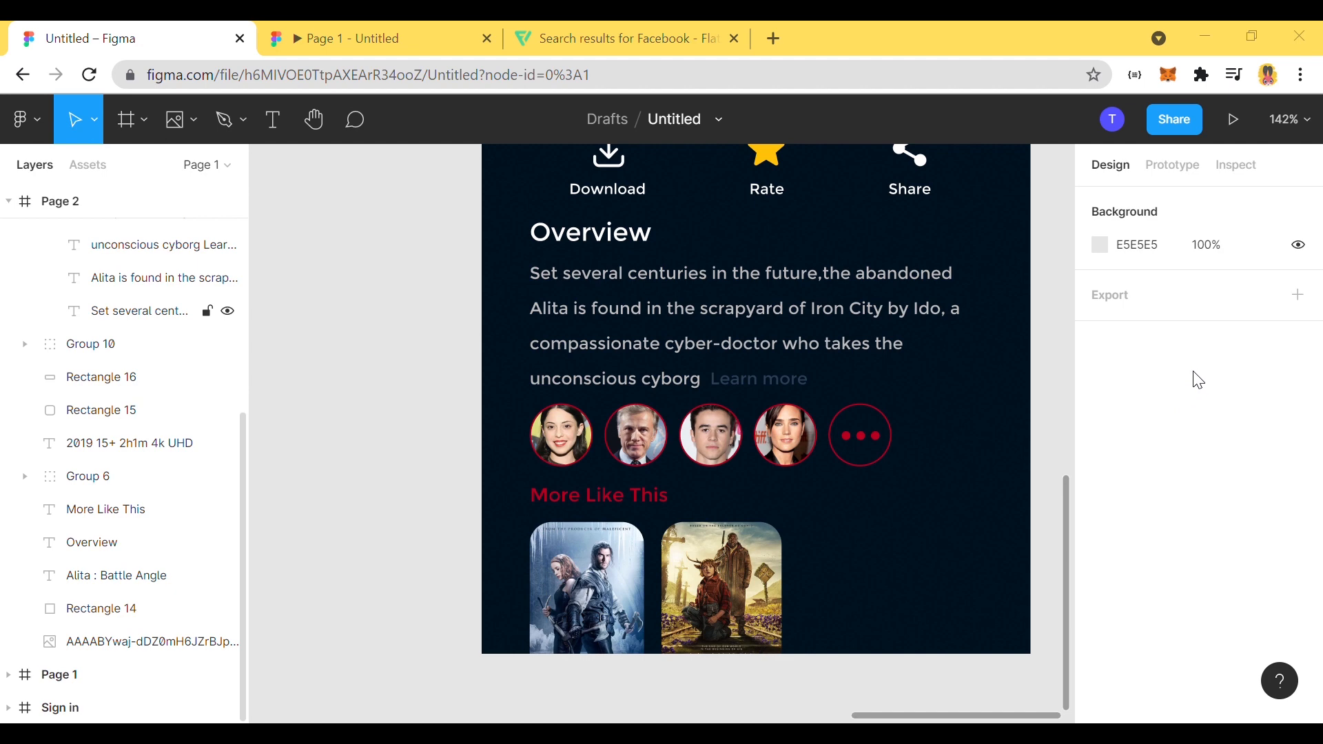
{"action": "left_click", "coordinate": [404, 503]}
{"action": "scroll", "coordinate": [510, 479], "scroll_direction": "down", "scroll_amount": 5}
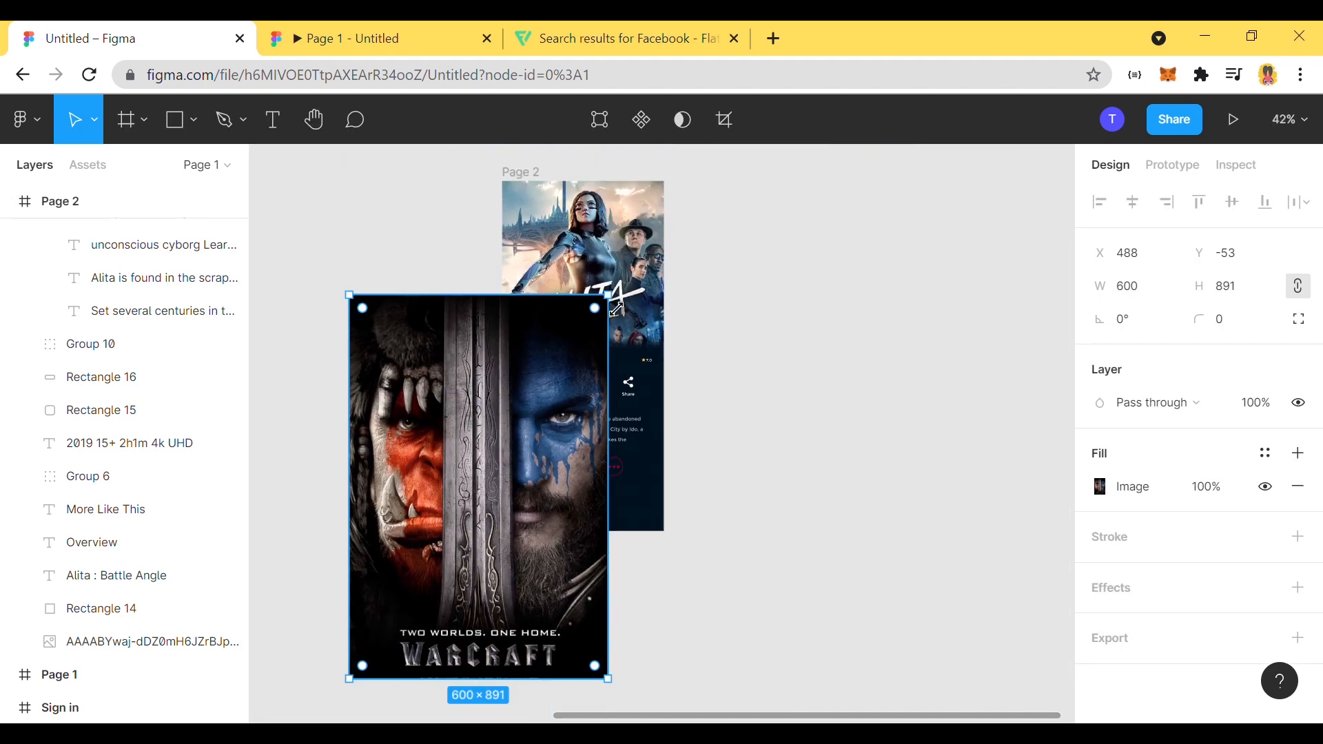
{"action": "left_click_drag", "start_coordinate": [617, 309], "coordinate": [594, 525]}
{"action": "scroll", "coordinate": [606, 525], "scroll_direction": "up", "scroll_amount": 5}
{"action": "scroll", "coordinate": [591, 525], "scroll_direction": "up", "scroll_amount": 2}
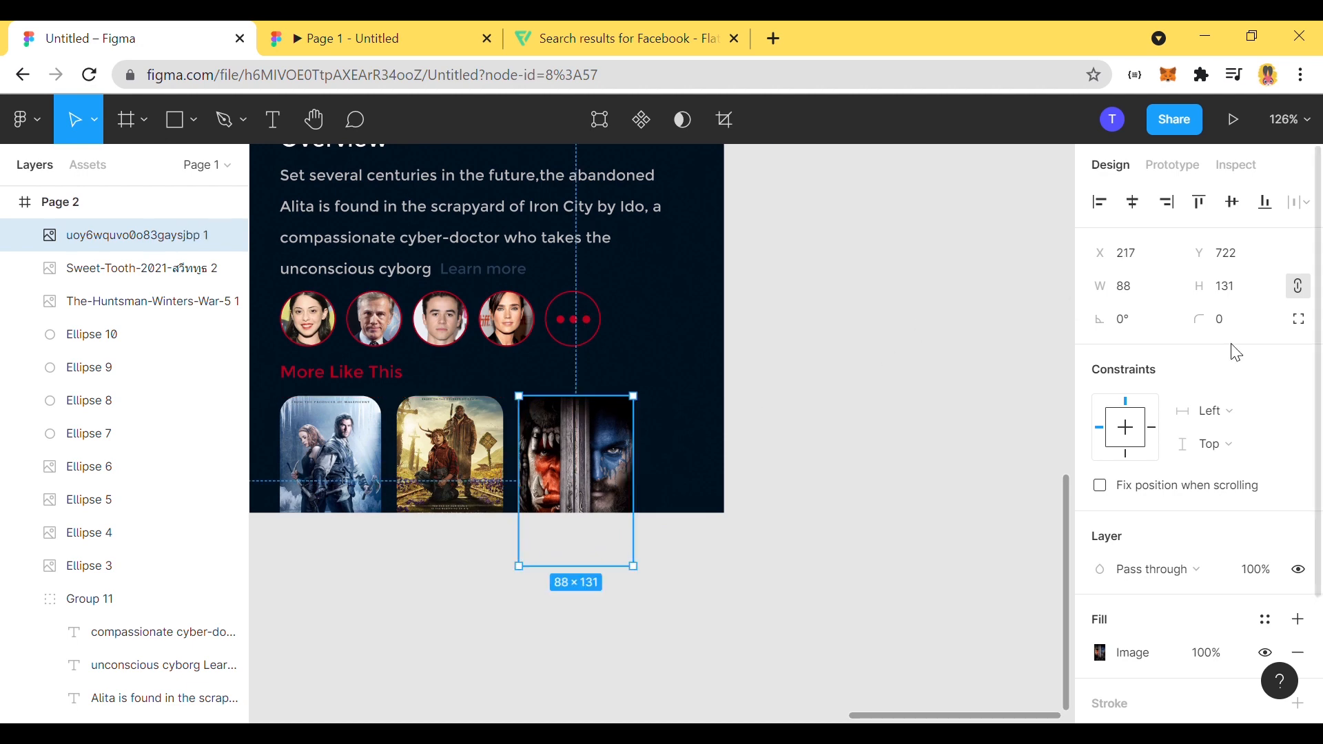
{"action": "left_click", "coordinate": [954, 505]}
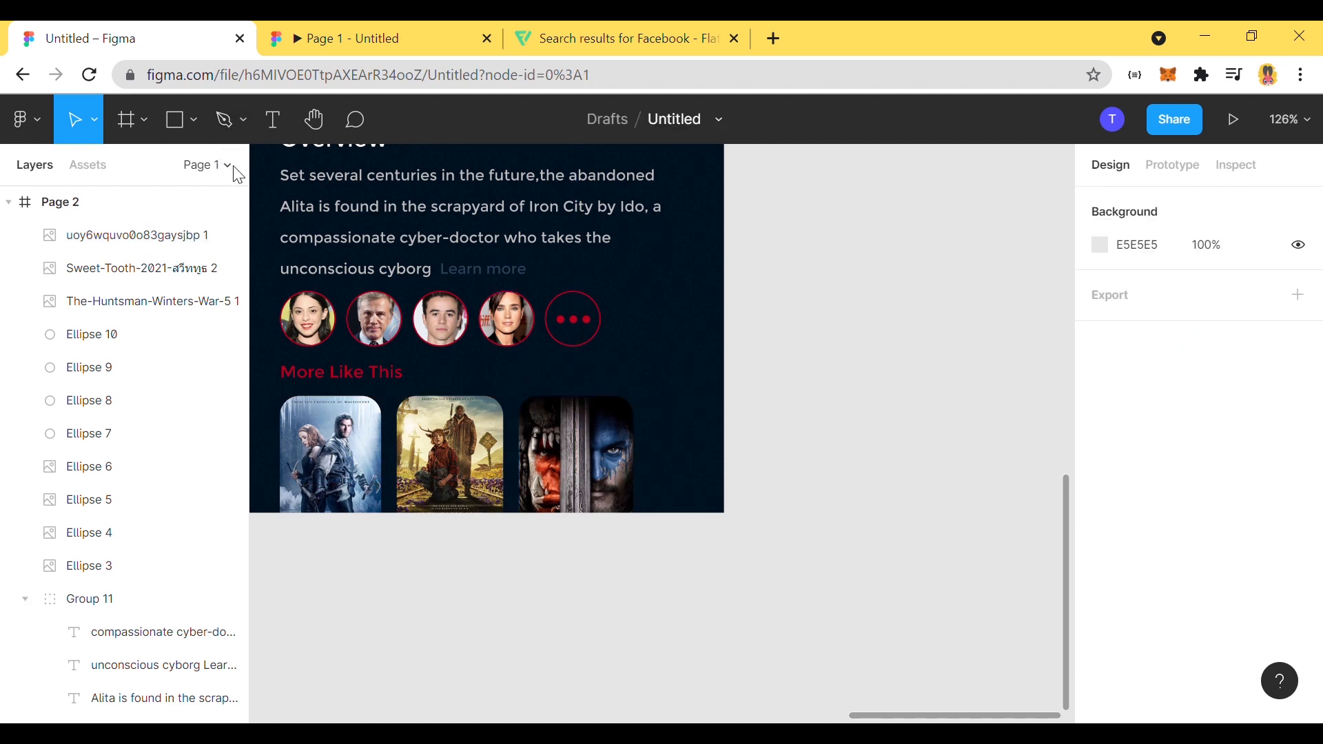
Step: Place the Shadow and Bone poster image as the fourth poster in the row, scaled down to 95 × 119
{"action": "left_click", "coordinate": [195, 120]}
{"action": "left_click", "coordinate": [172, 315]}
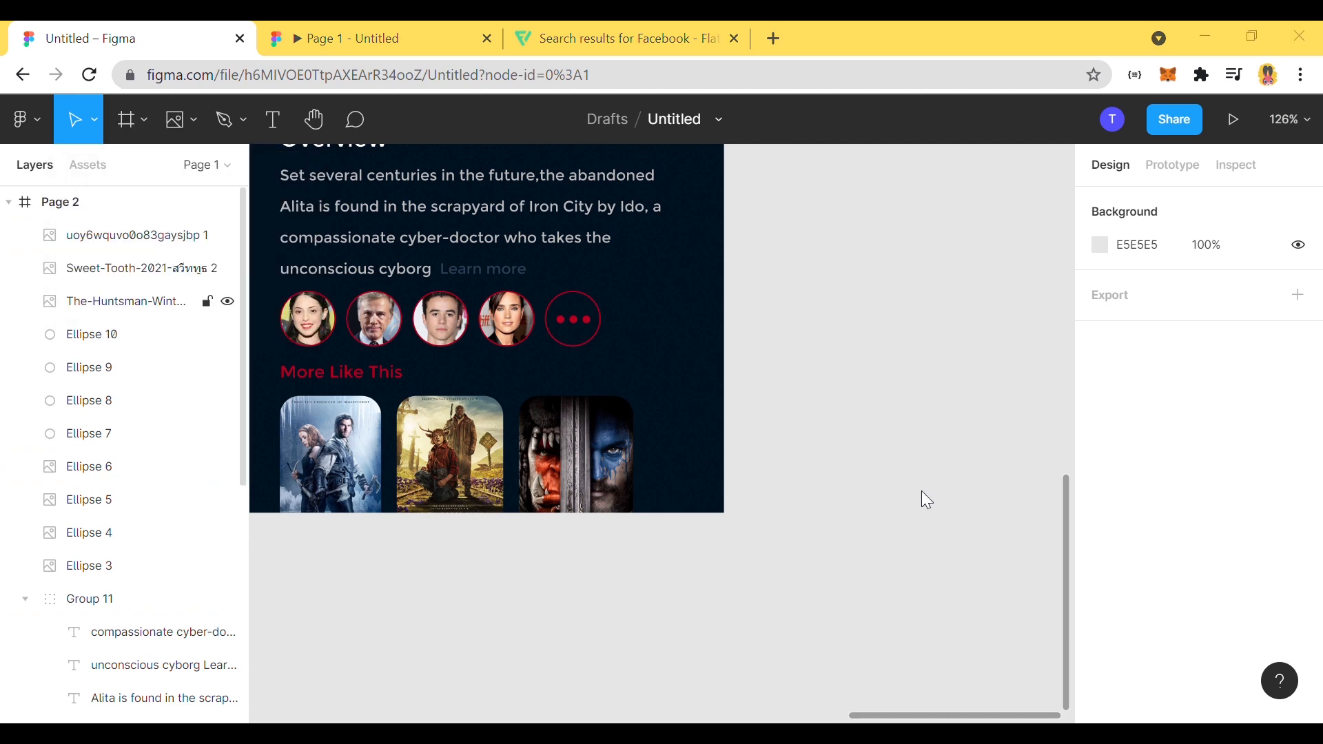
{"action": "left_click", "coordinate": [941, 360]}
{"action": "key", "text": "shift+1"}
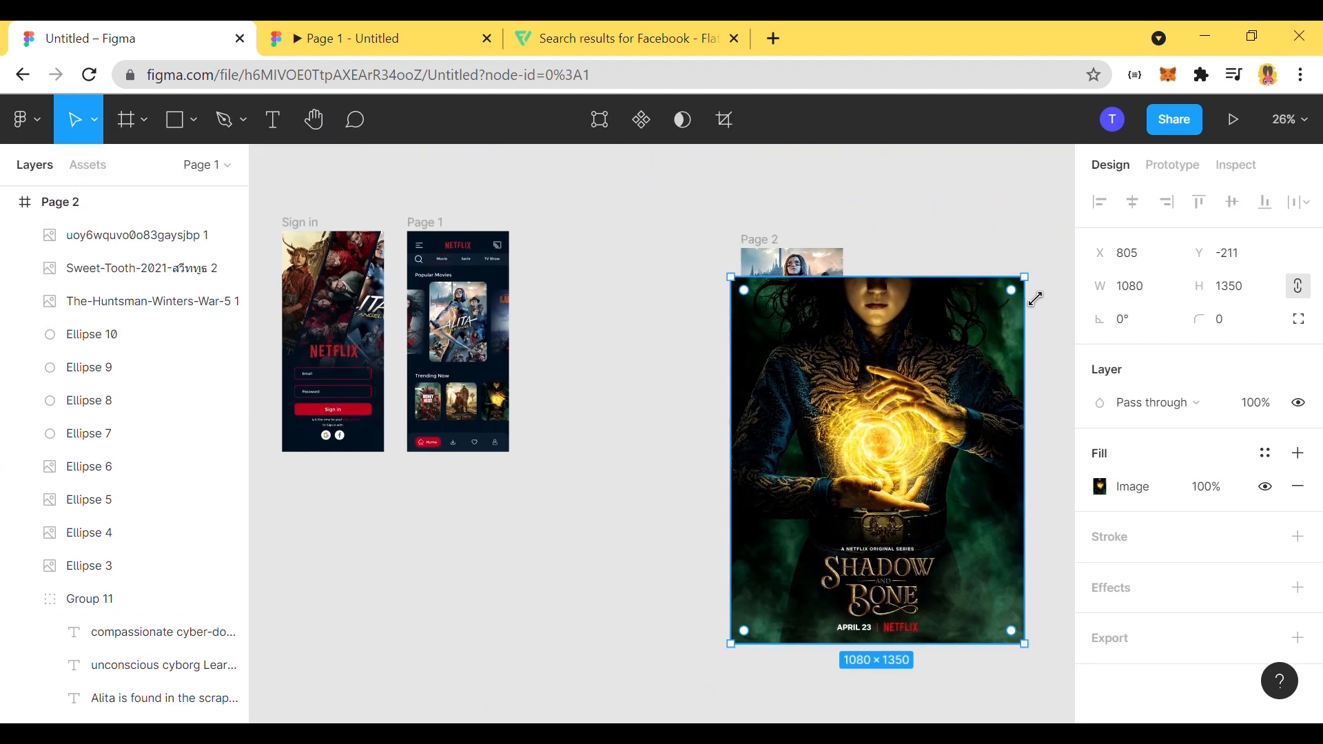
{"action": "left_click_drag", "start_coordinate": [1035, 298], "coordinate": [877, 502]}
{"action": "scroll", "coordinate": [876, 503], "scroll_direction": "up", "scroll_amount": 5}
{"action": "scroll", "coordinate": [877, 502], "scroll_direction": "up", "scroll_amount": 2}
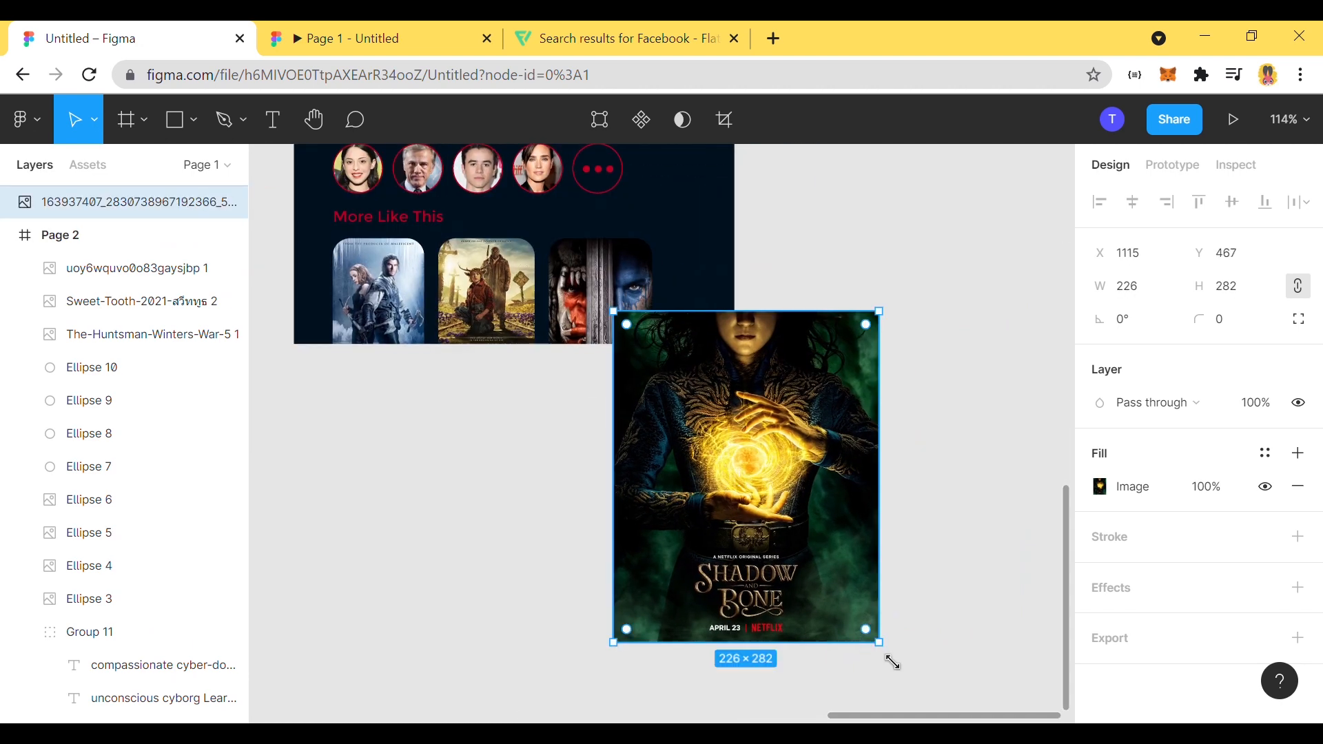
{"action": "left_click_drag", "start_coordinate": [886, 658], "coordinate": [738, 443]}
{"action": "left_click_drag", "start_coordinate": [666, 411], "coordinate": [712, 342]}
Step: Round the Shadow and Bone poster's corners with a radius of 15
{"action": "scroll", "coordinate": [661, 593], "scroll_direction": "up", "scroll_amount": 2}
{"action": "scroll", "coordinate": [666, 593], "scroll_direction": "up", "scroll_amount": 2}
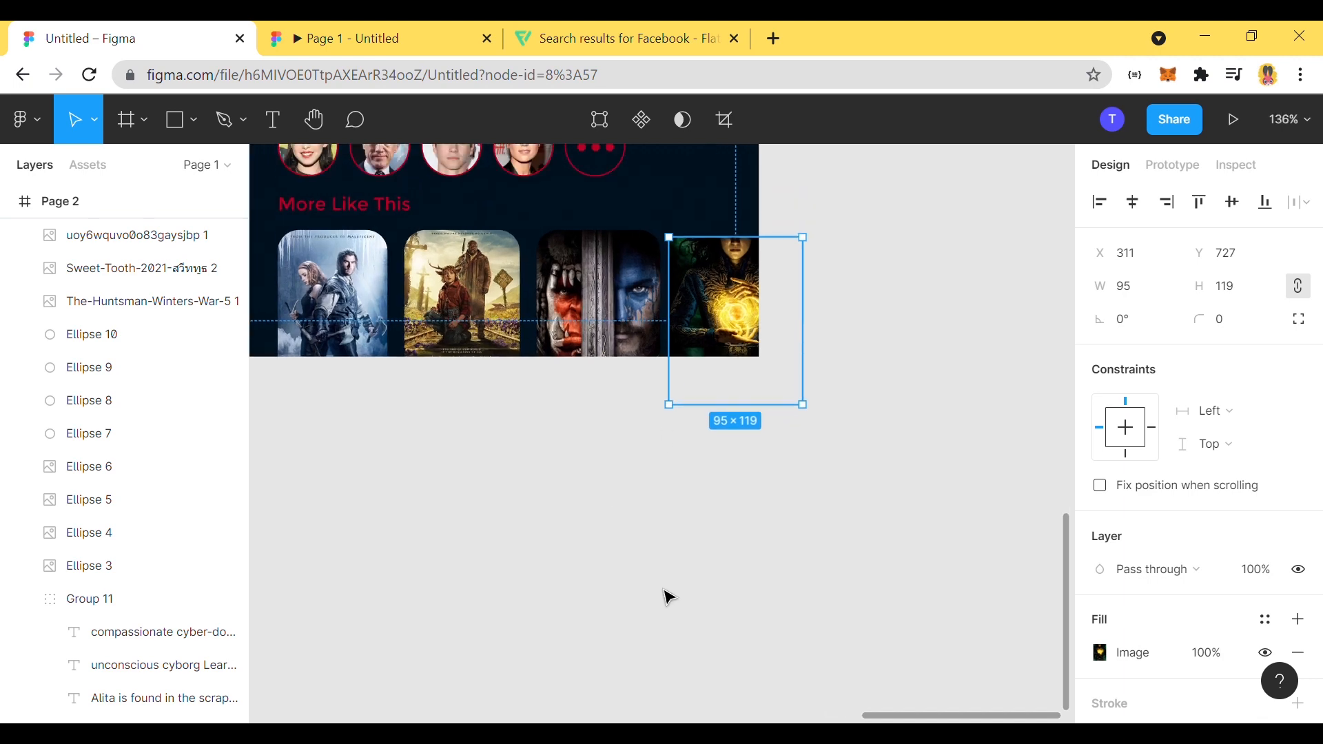
{"action": "scroll", "coordinate": [655, 482], "scroll_direction": "up", "scroll_amount": 3}
{"action": "left_click", "coordinate": [903, 581]}
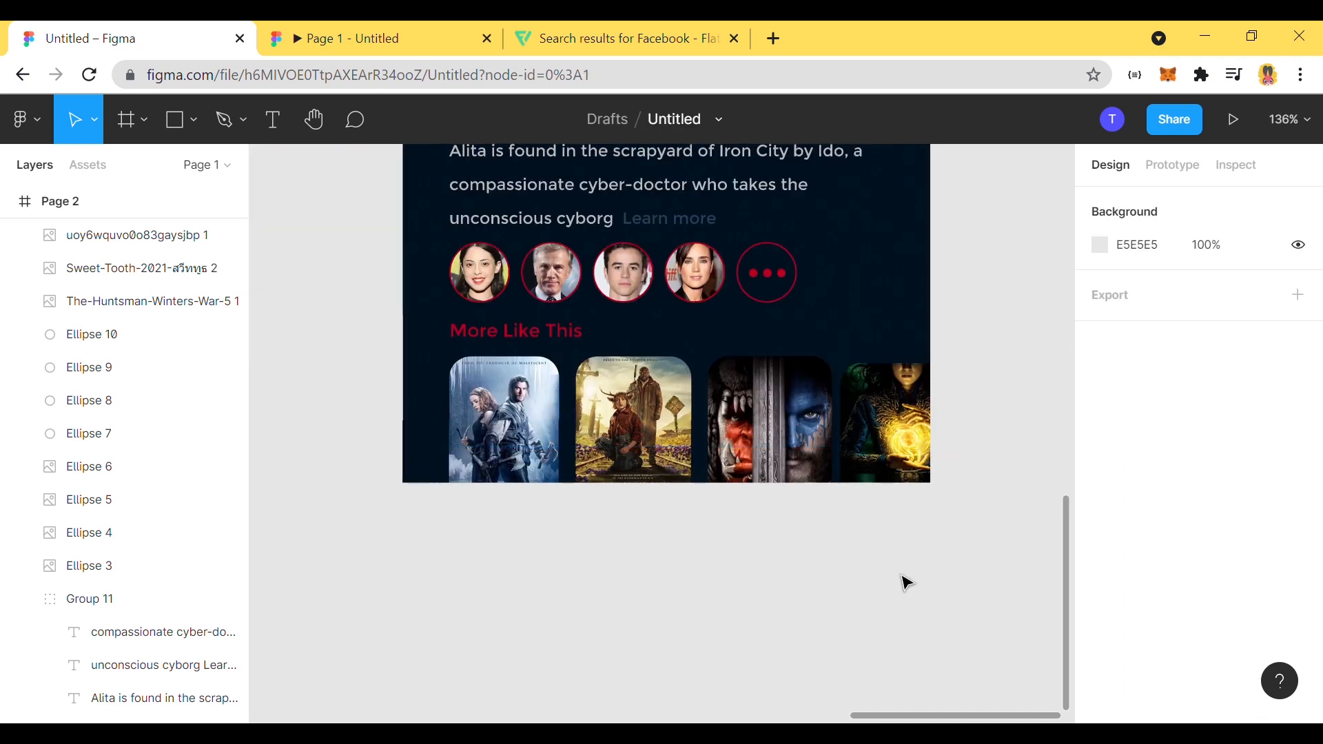
Step: Shrink the Huntsman poster, then scale the Sweet Tooth poster to 72 × 90 and move it close beside it
{"action": "left_click", "coordinate": [137, 301]}
{"action": "left_click_drag", "start_coordinate": [574, 547], "coordinate": [551, 507]}
{"action": "left_click", "coordinate": [666, 449]}
{"action": "left_click_drag", "start_coordinate": [708, 510], "coordinate": [641, 476]}
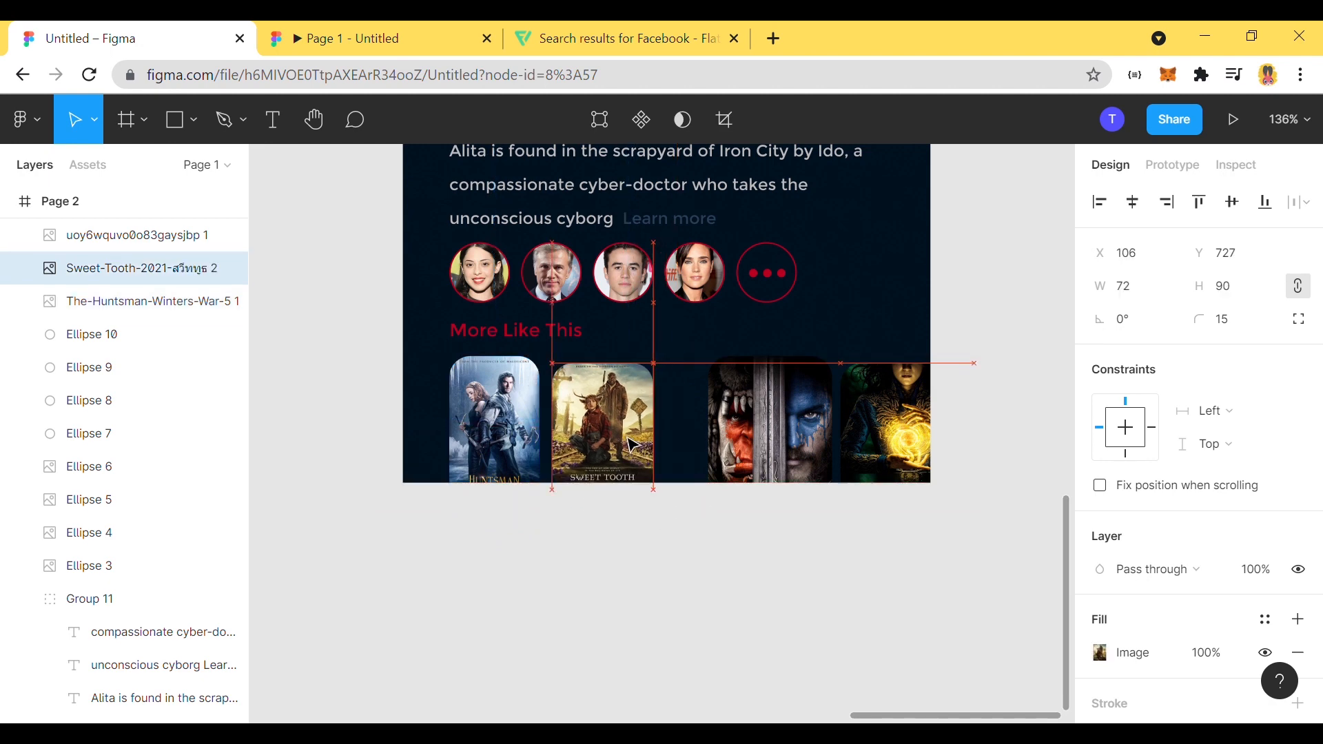
Step: Scale the Warcraft poster to 63 × 94 and move it closer to the Sweet Tooth poster
{"action": "left_click", "coordinate": [772, 441]}
{"action": "left_click_drag", "start_coordinate": [849, 550], "coordinate": [796, 490]}
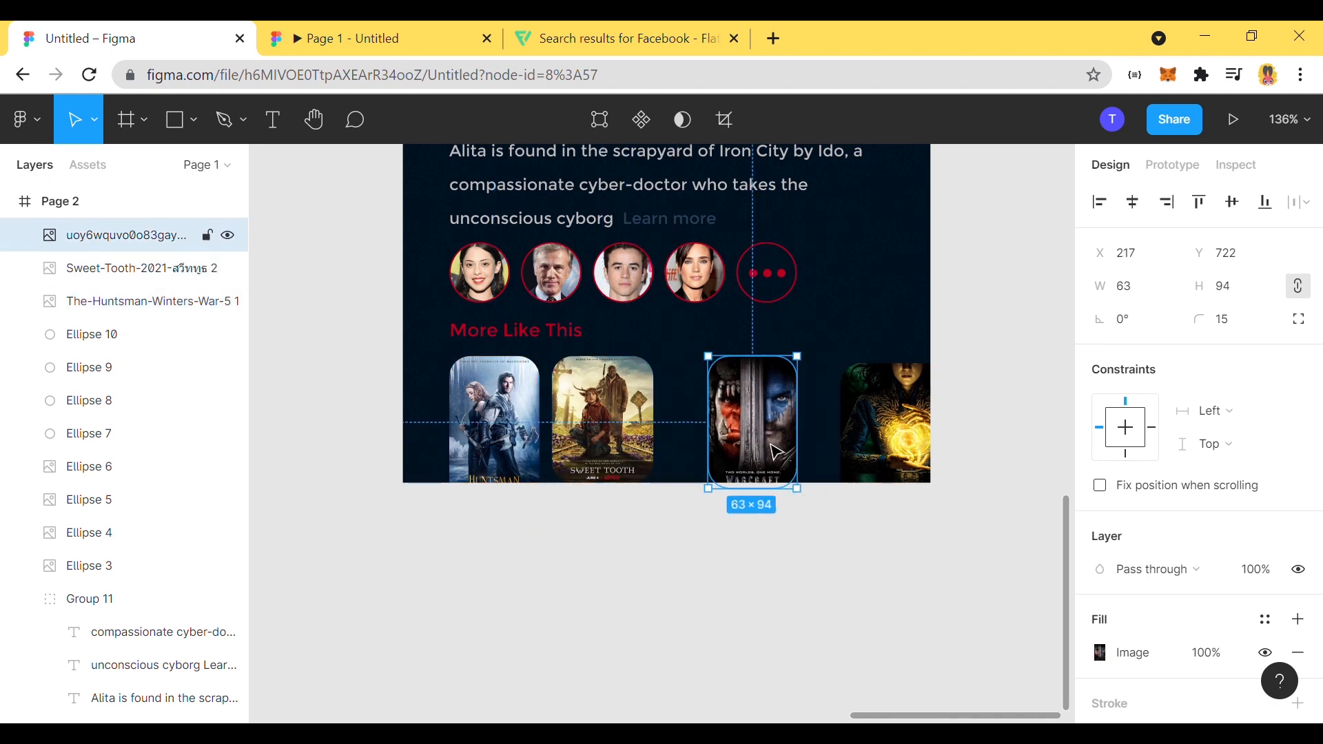
{"action": "left_click_drag", "start_coordinate": [758, 427], "coordinate": [729, 427]}
Step: Scale the Shadow and Bone poster to 69 × 87 and place it beside the Warcraft poster at X 269, Y 722
{"action": "double_click", "coordinate": [839, 443]}
{"action": "left_click", "coordinate": [1054, 229]}
{"action": "left_click_drag", "start_coordinate": [972, 517], "coordinate": [881, 465]}
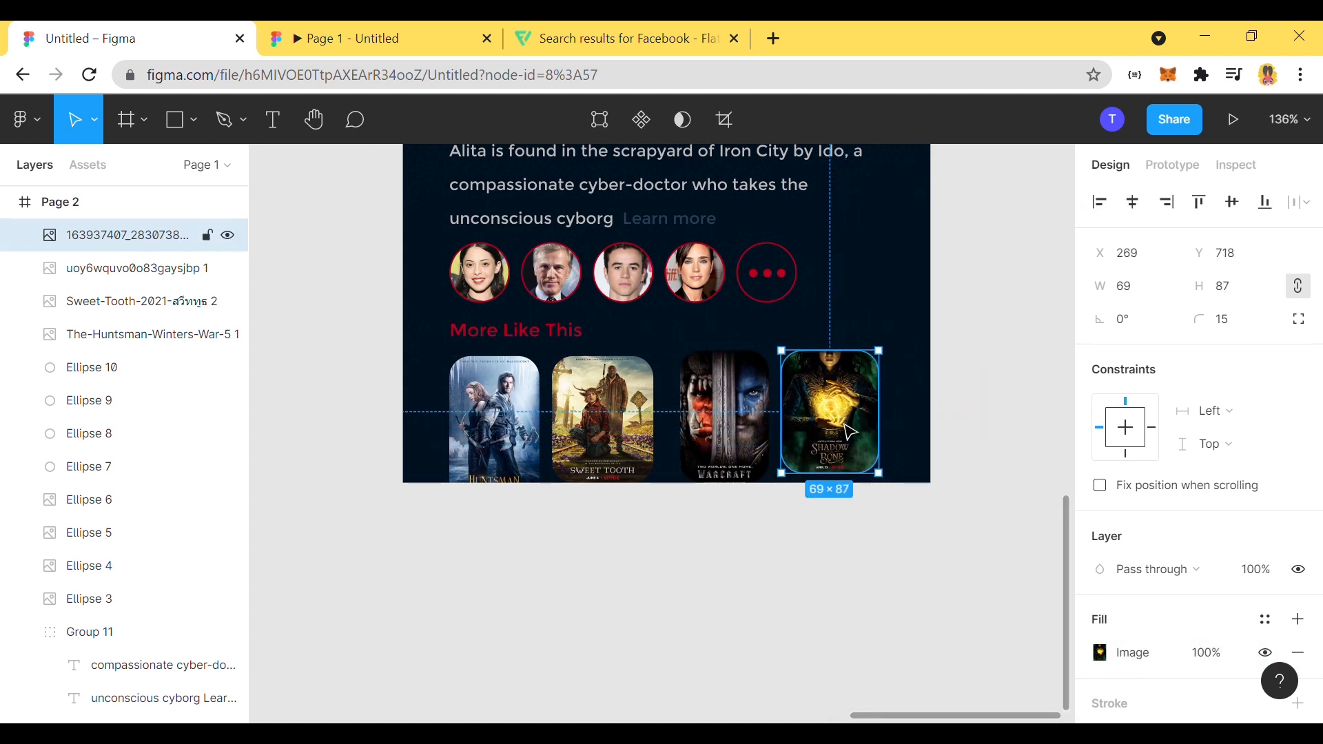
{"action": "left_click_drag", "start_coordinate": [830, 415], "coordinate": [830, 418]}
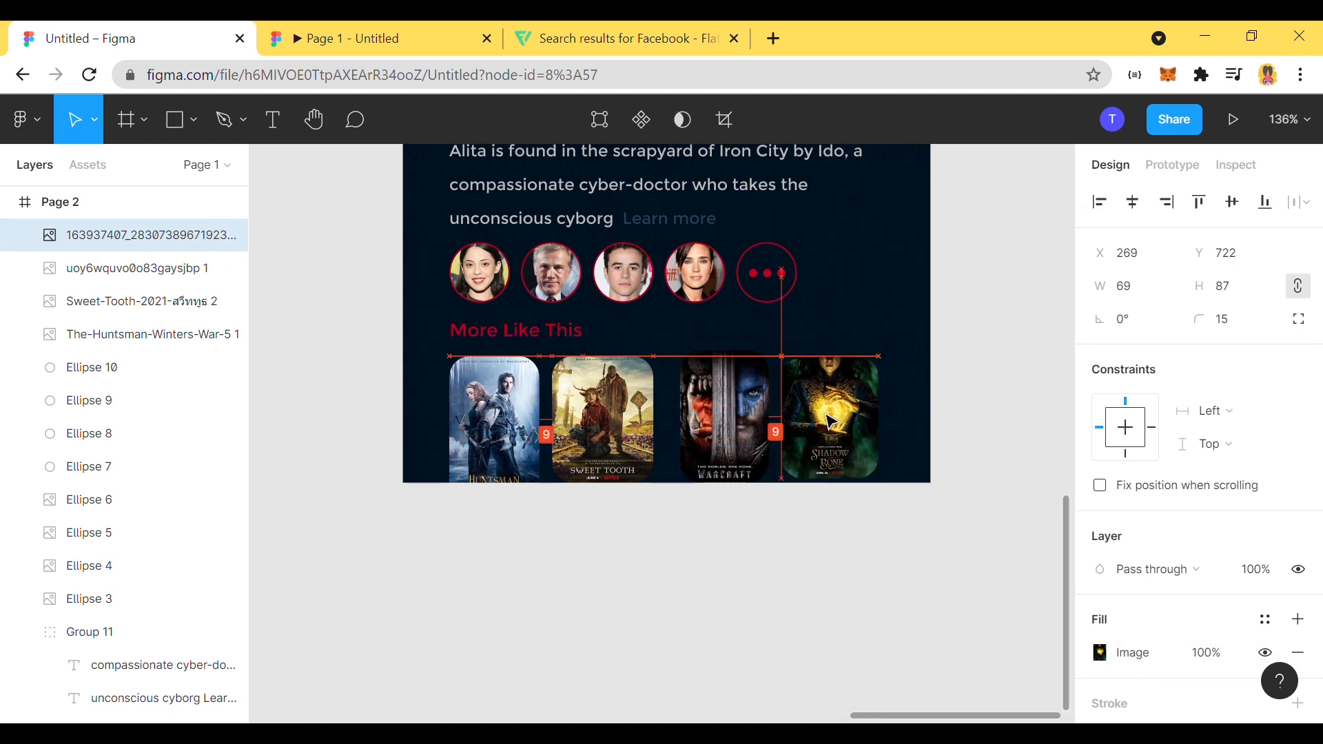
Step: Distribute the four More Like This posters with equal horizontal spacing
{"action": "scroll", "coordinate": [853, 531], "scroll_direction": "up", "scroll_amount": 2}
{"action": "scroll", "coordinate": [833, 597], "scroll_direction": "up", "scroll_amount": 1}
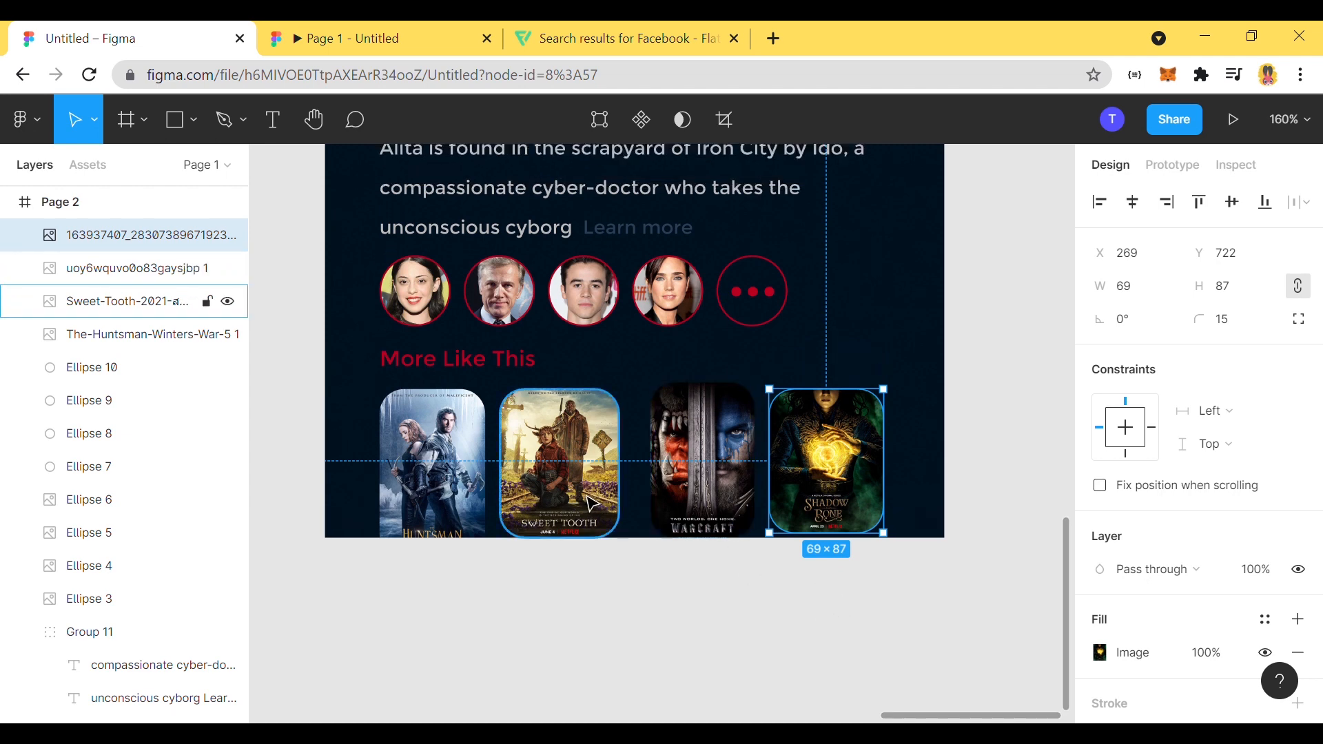
{"action": "left_click", "coordinate": [432, 465]}
{"action": "left_click", "coordinate": [560, 462], "text": "shift"}
{"action": "left_click", "coordinate": [703, 461], "text": "shift"}
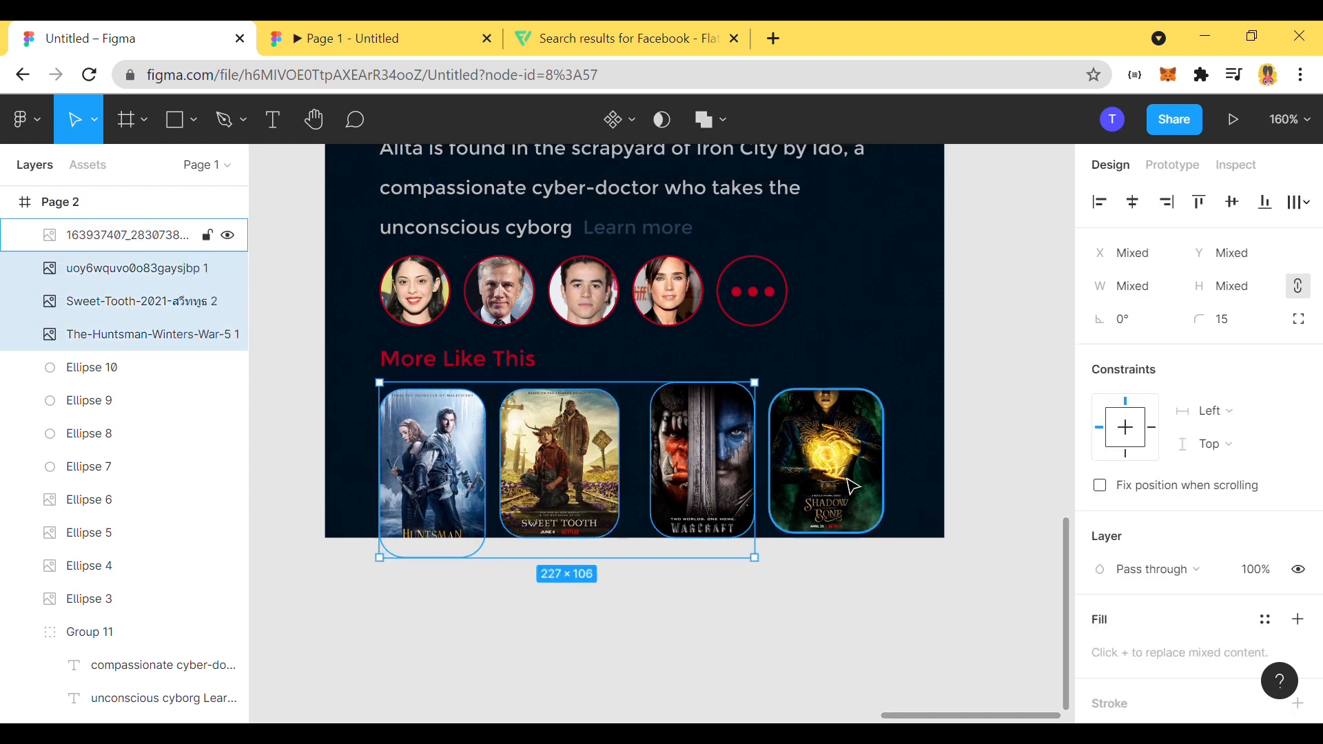
{"action": "left_click", "coordinate": [827, 462], "text": "shift"}
{"action": "left_click", "coordinate": [1299, 202]}
{"action": "left_click", "coordinate": [1211, 244]}
{"action": "left_click", "coordinate": [919, 655]}
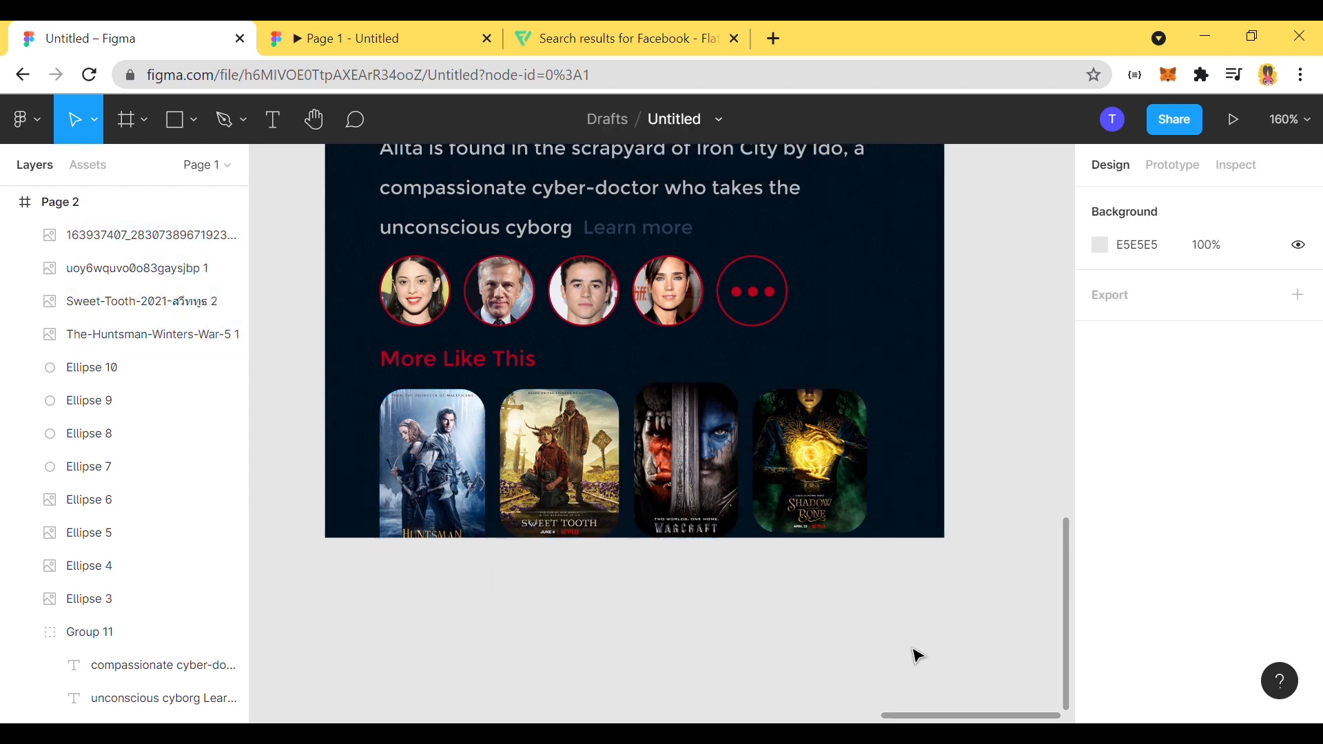
{"action": "left_click_drag", "start_coordinate": [879, 597], "coordinate": [463, 466]}
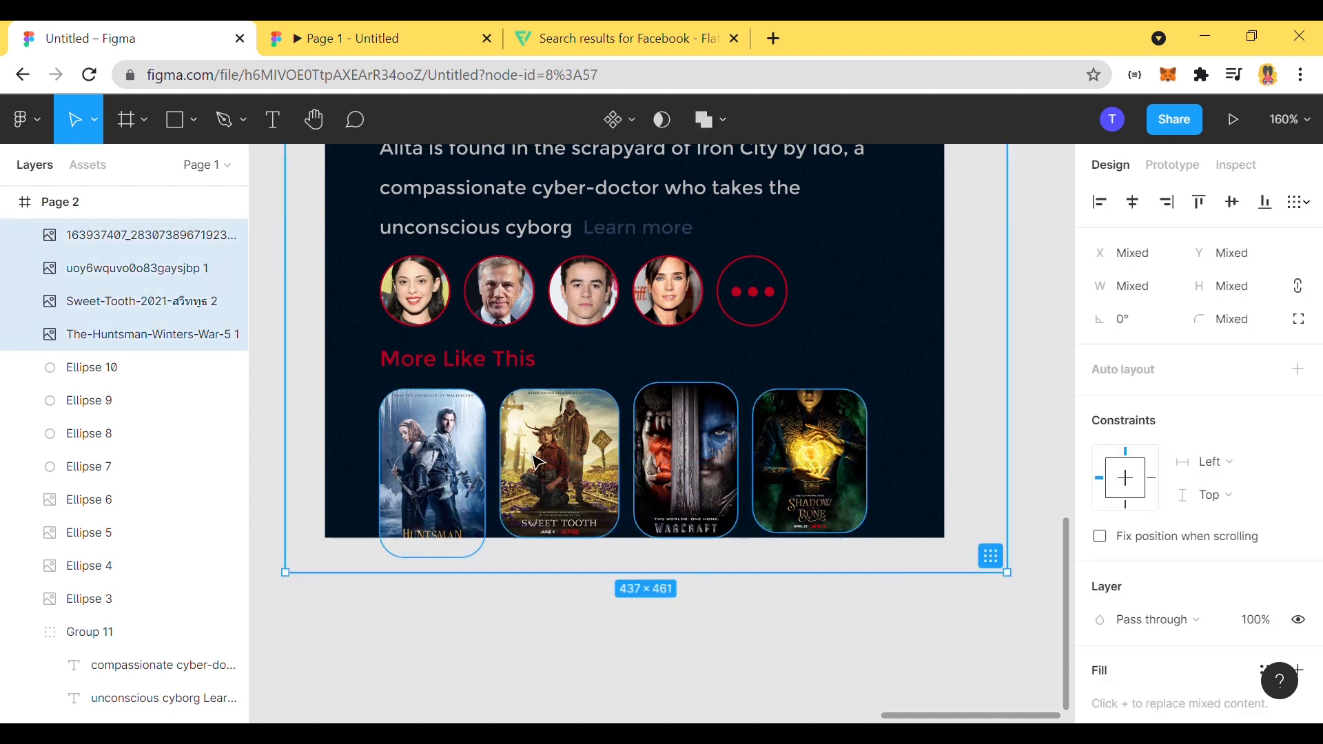
{"action": "left_click", "coordinate": [604, 620]}
{"action": "double_click", "coordinate": [432, 475]}
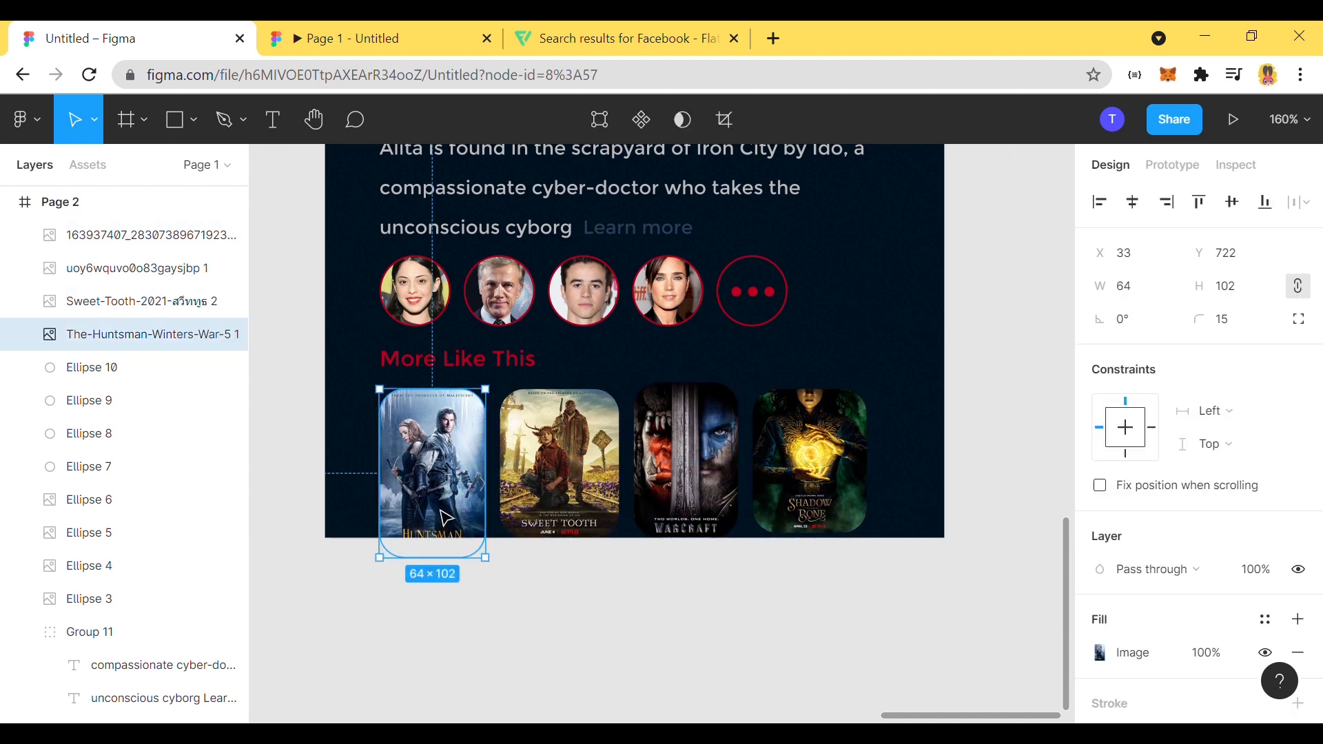
{"action": "left_click", "coordinate": [683, 119]}
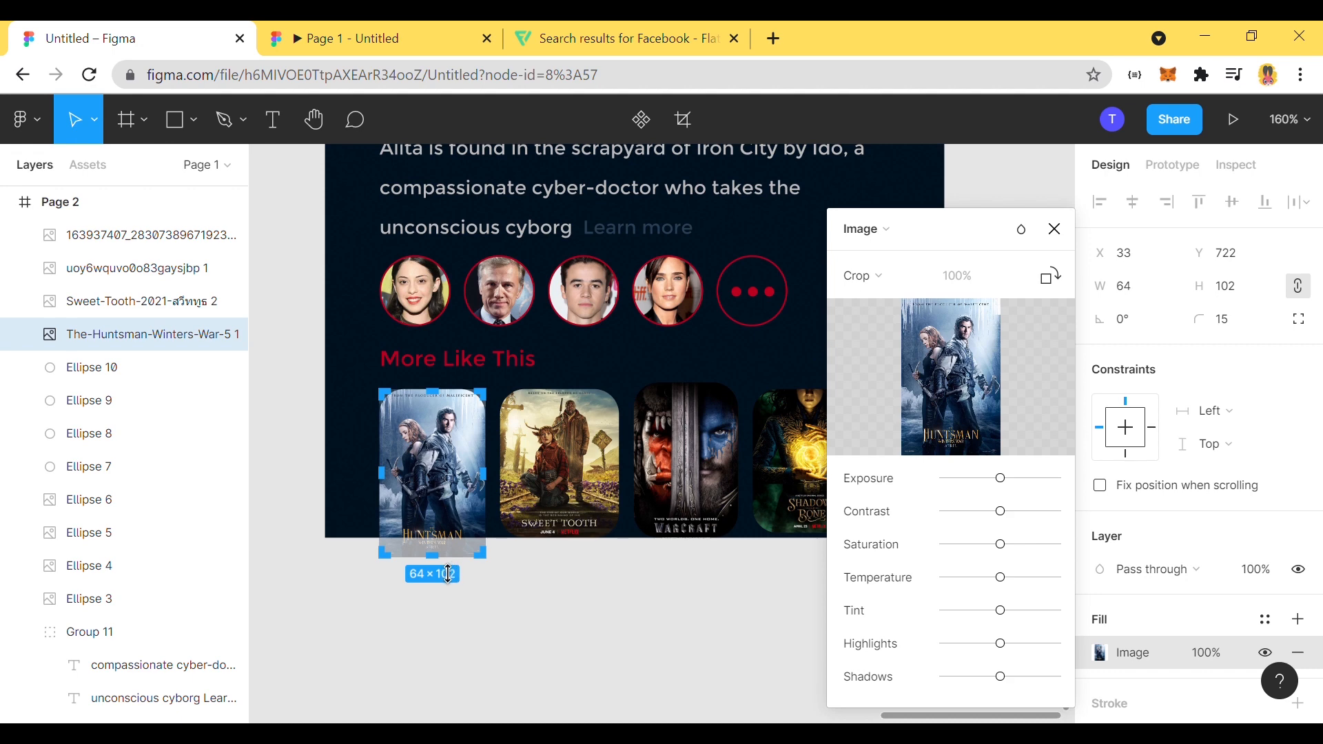
{"action": "left_click", "coordinate": [1054, 229]}
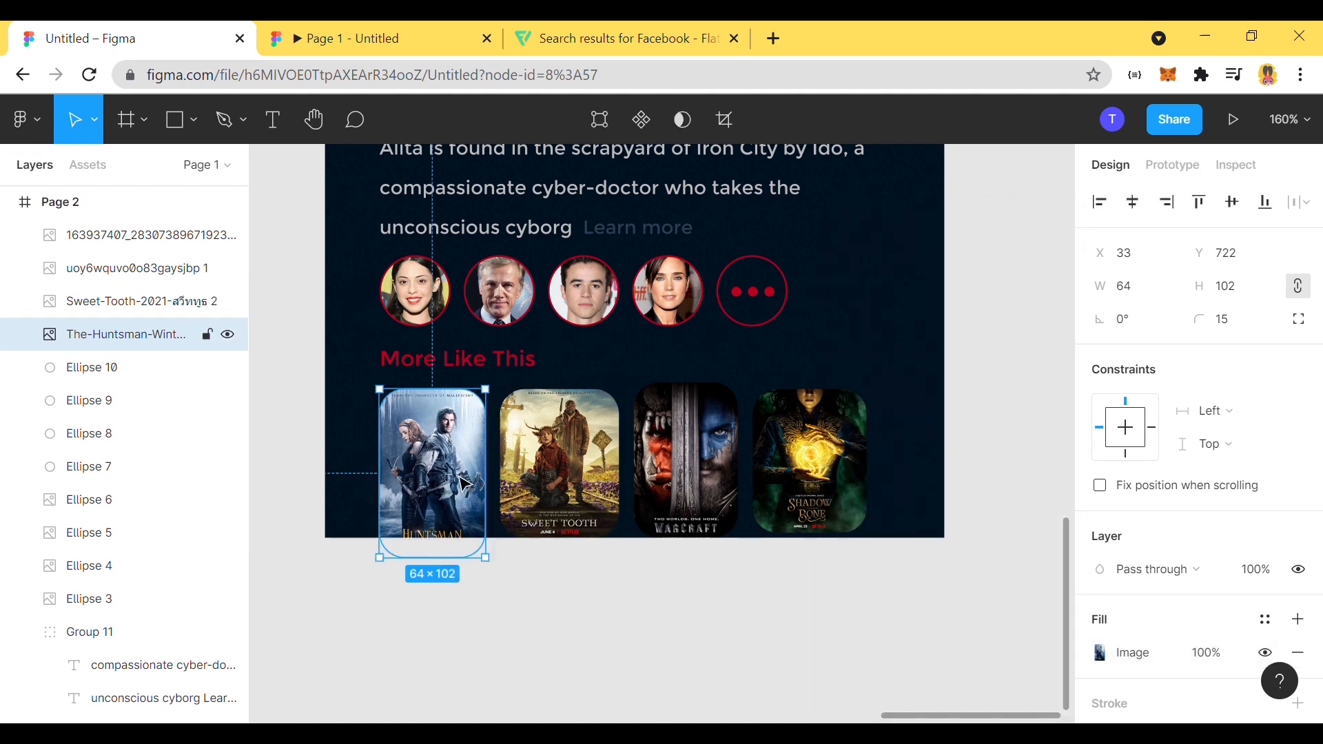
Step: Move the four More Like This posters together slightly up and right, placing the Huntsman poster at X 40, Y 716
{"action": "left_click_drag", "start_coordinate": [365, 376], "coordinate": [850, 482]}
{"action": "left_click", "coordinate": [809, 468]}
{"action": "left_click_drag", "start_coordinate": [365, 375], "coordinate": [880, 626]}
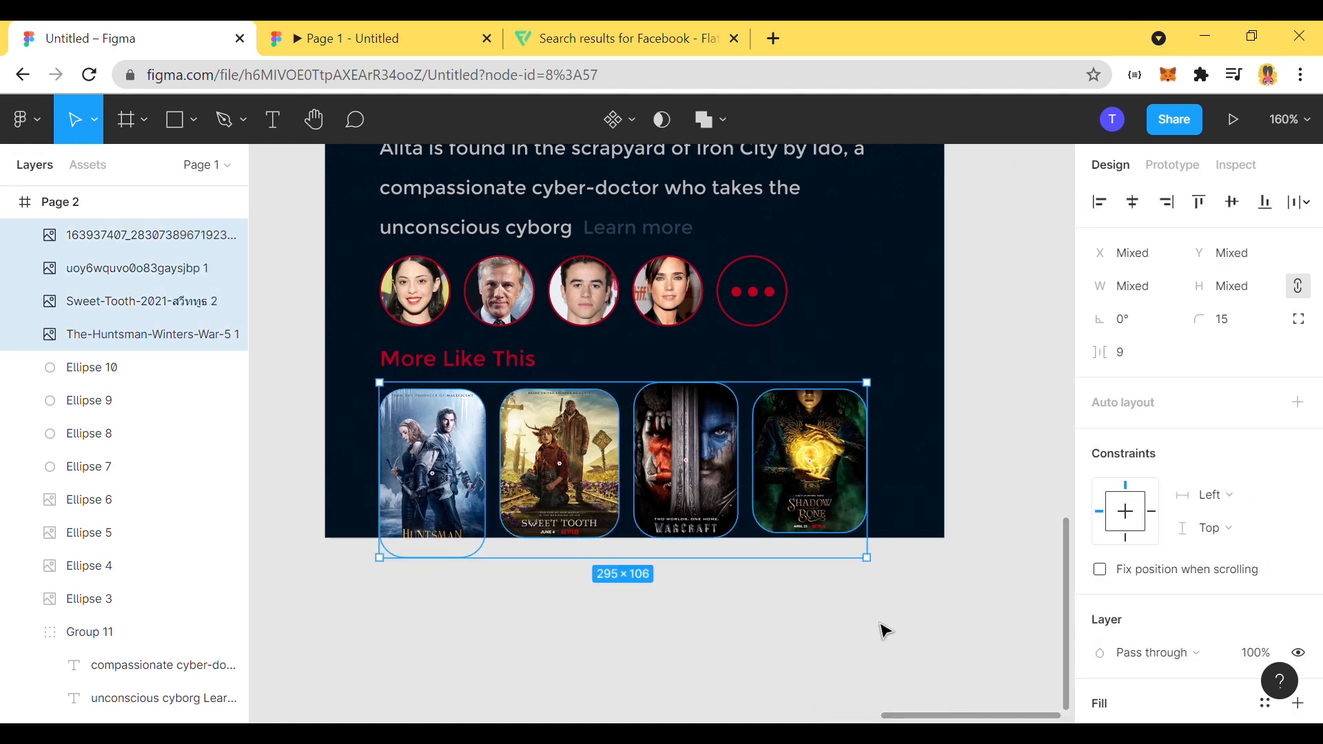
{"action": "mouse_move", "coordinate": [722, 479]}
{"action": "left_mouse_down"}
{"action": "mouse_move", "coordinate": [721, 463]}
{"action": "mouse_move", "coordinate": [733, 469]}
{"action": "left_mouse_up"}
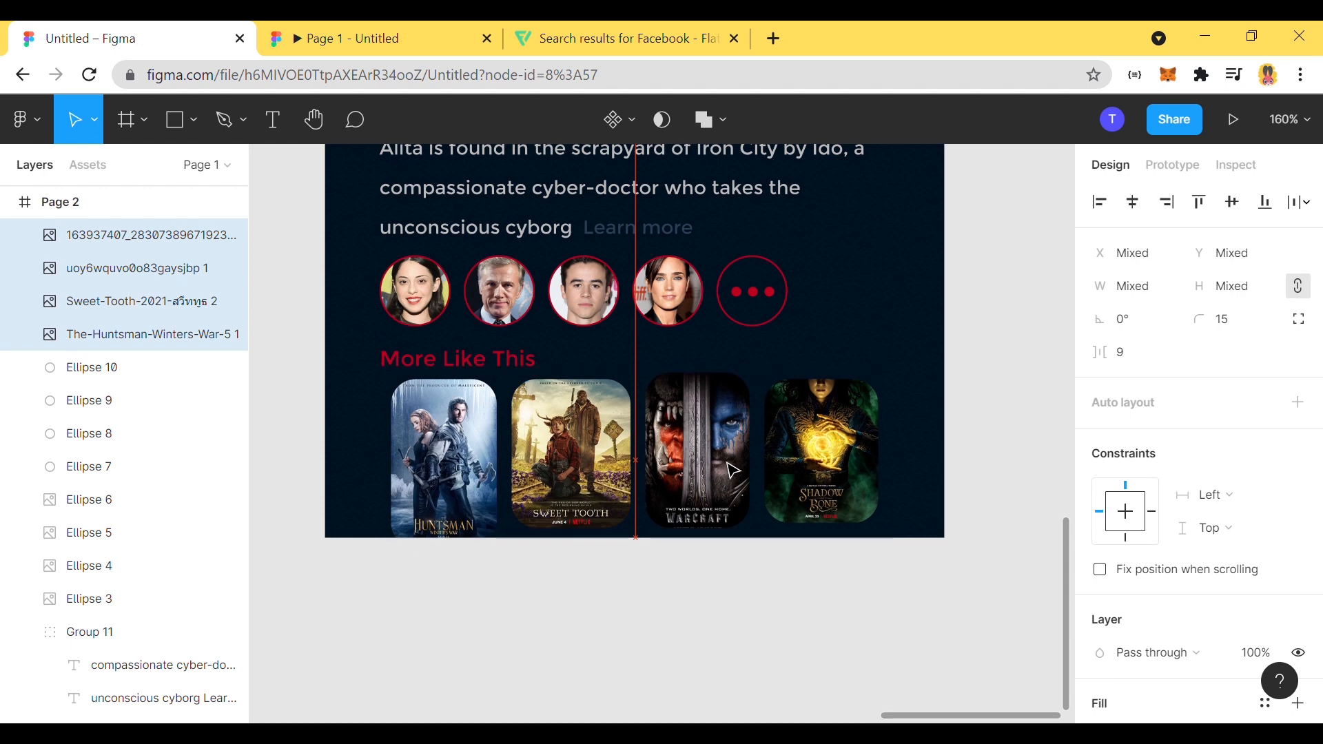
{"action": "left_click", "coordinate": [776, 593]}
Step: Align the Warcraft poster's top edge with the other posters at Y 716 and scale it to 60 × 90
{"action": "scroll", "coordinate": [771, 559], "scroll_direction": "up", "scroll_amount": 2}
{"action": "left_click", "coordinate": [659, 449]}
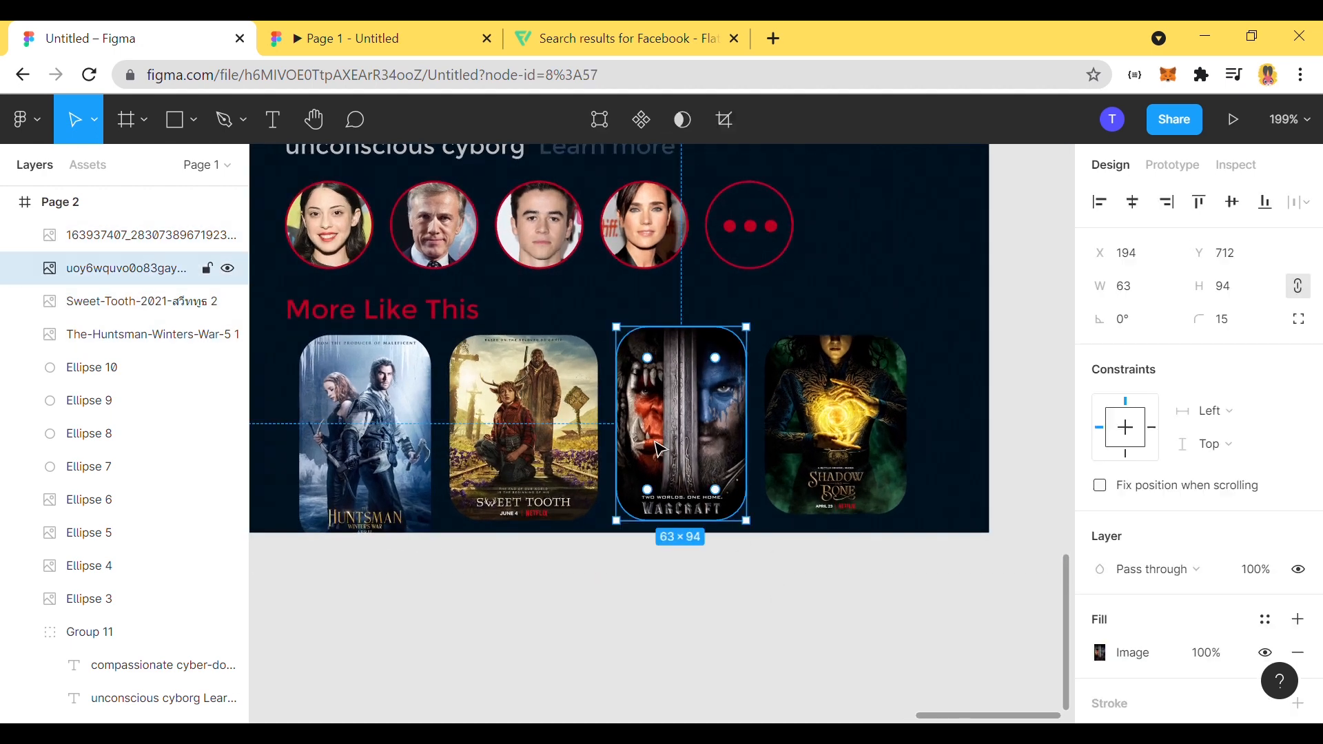
{"action": "left_click_drag", "start_coordinate": [673, 424], "coordinate": [674, 432]}
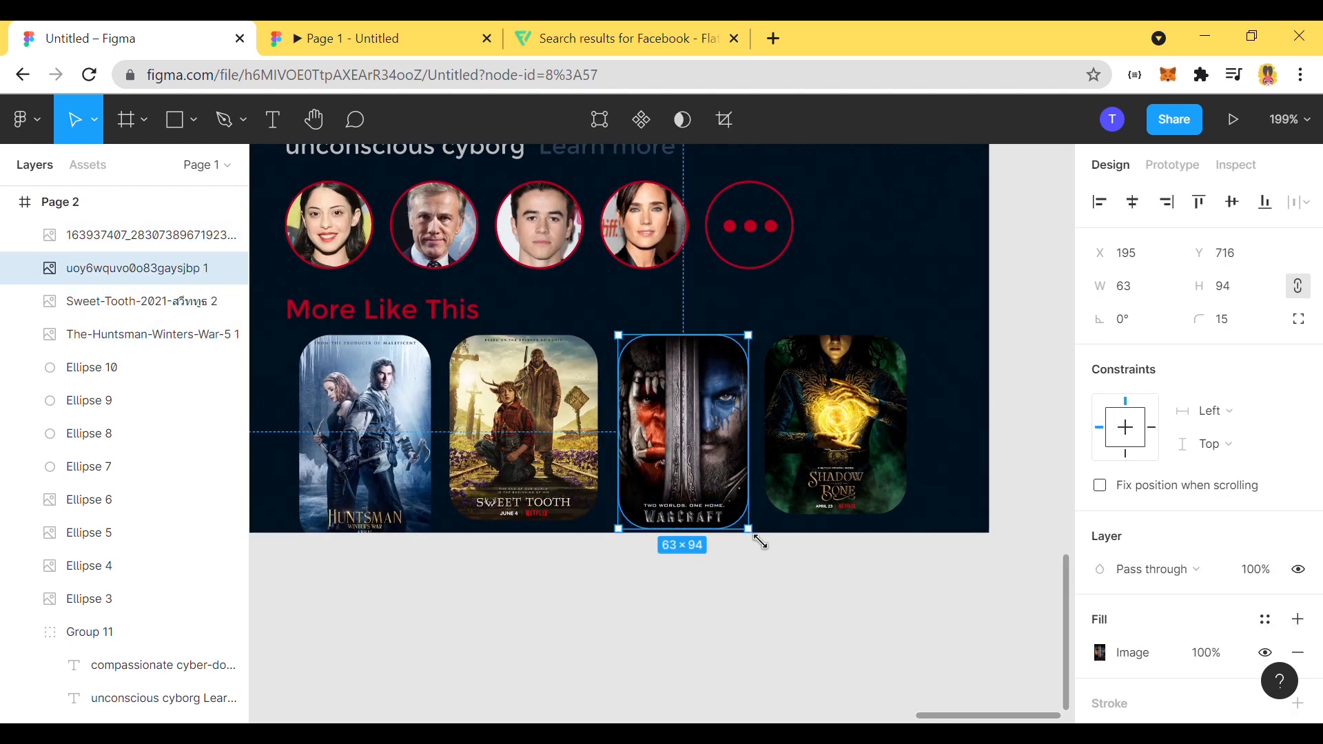
{"action": "left_click_drag", "start_coordinate": [760, 542], "coordinate": [751, 535]}
Step: Scale the Shadow and Bone poster to 71 × 90, matching its lower edge to the Warcraft and Sweet Tooth posters
{"action": "left_click", "coordinate": [848, 482]}
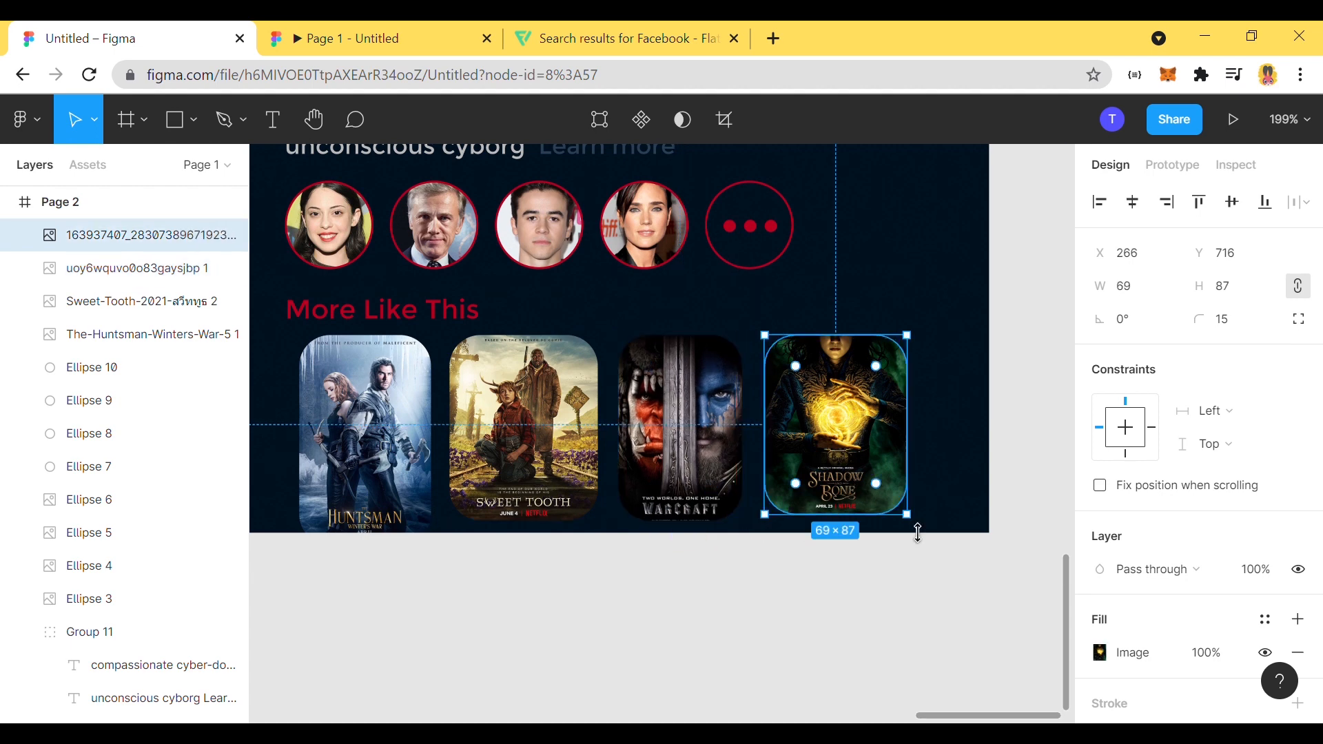
{"action": "left_click_drag", "start_coordinate": [928, 536], "coordinate": [926, 539]}
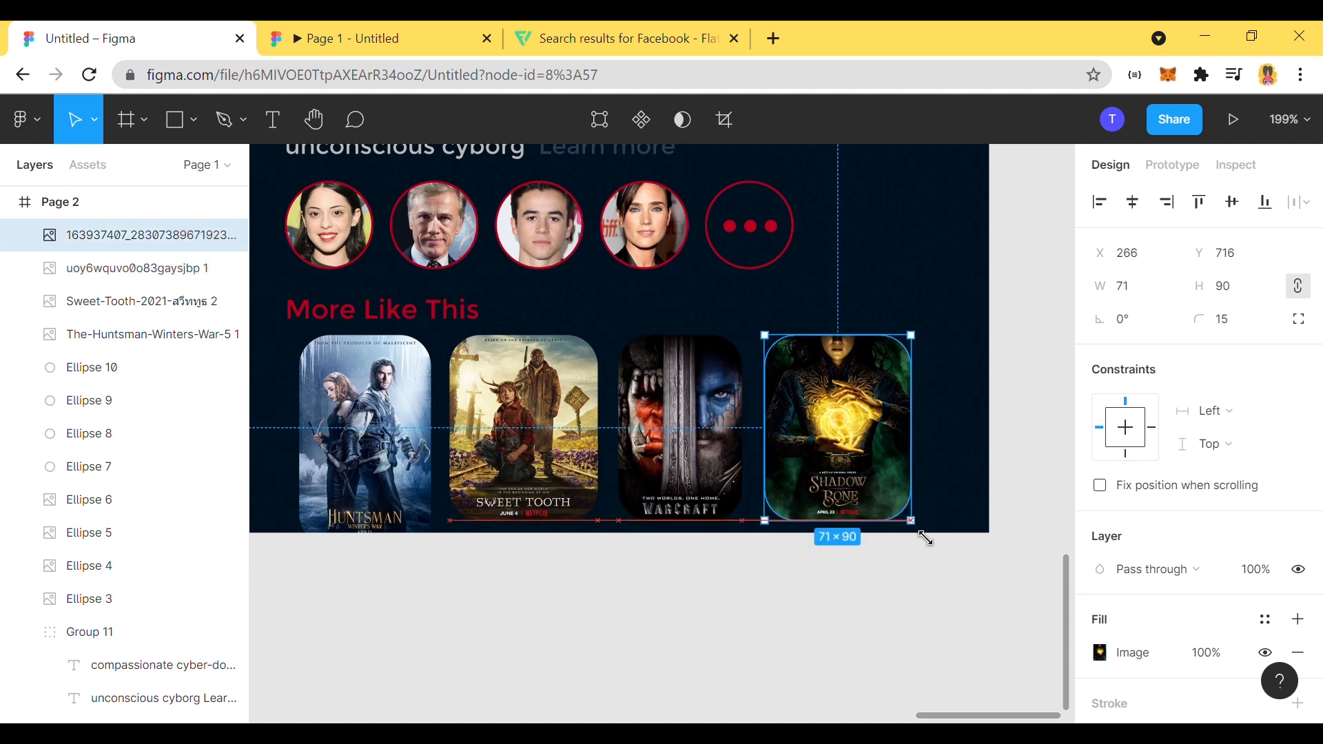
{"action": "left_click", "coordinate": [941, 462]}
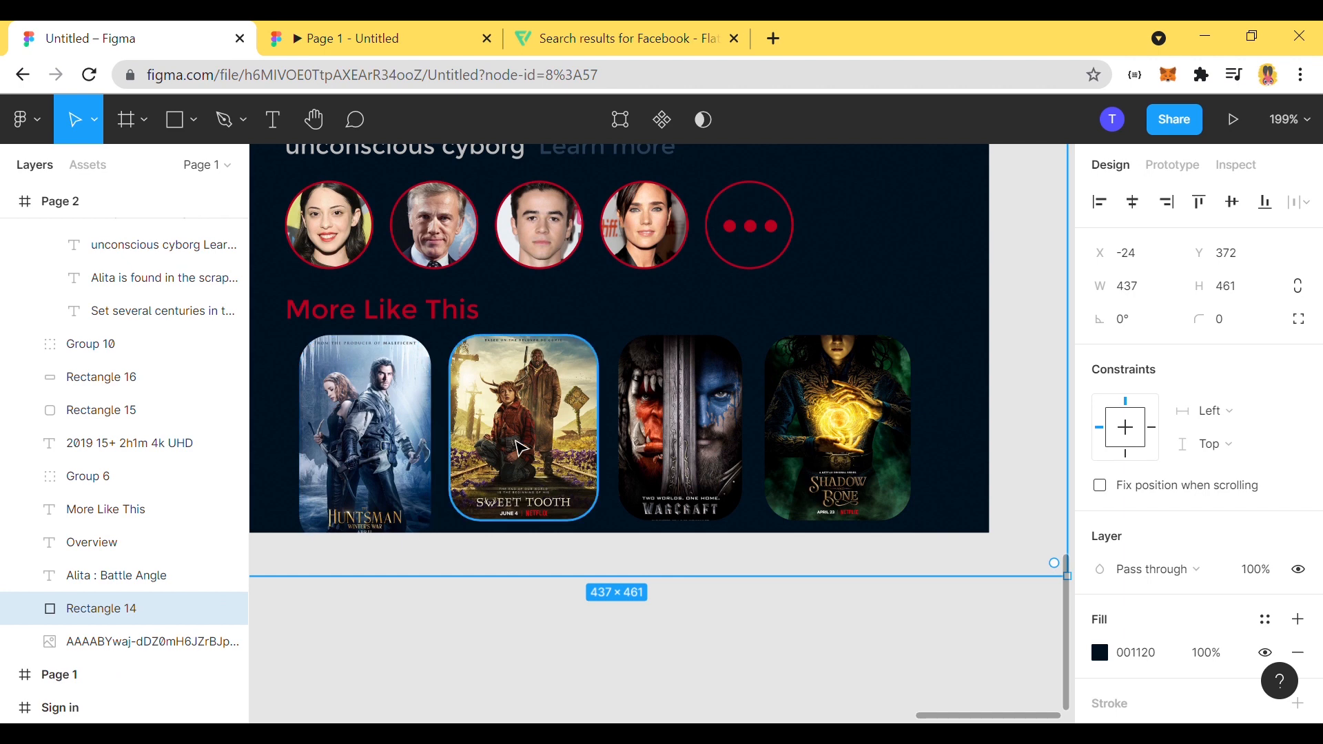
Step: Crop both sides of the Sweet Tooth poster to make it 60 × 90
{"action": "double_click", "coordinate": [549, 445]}
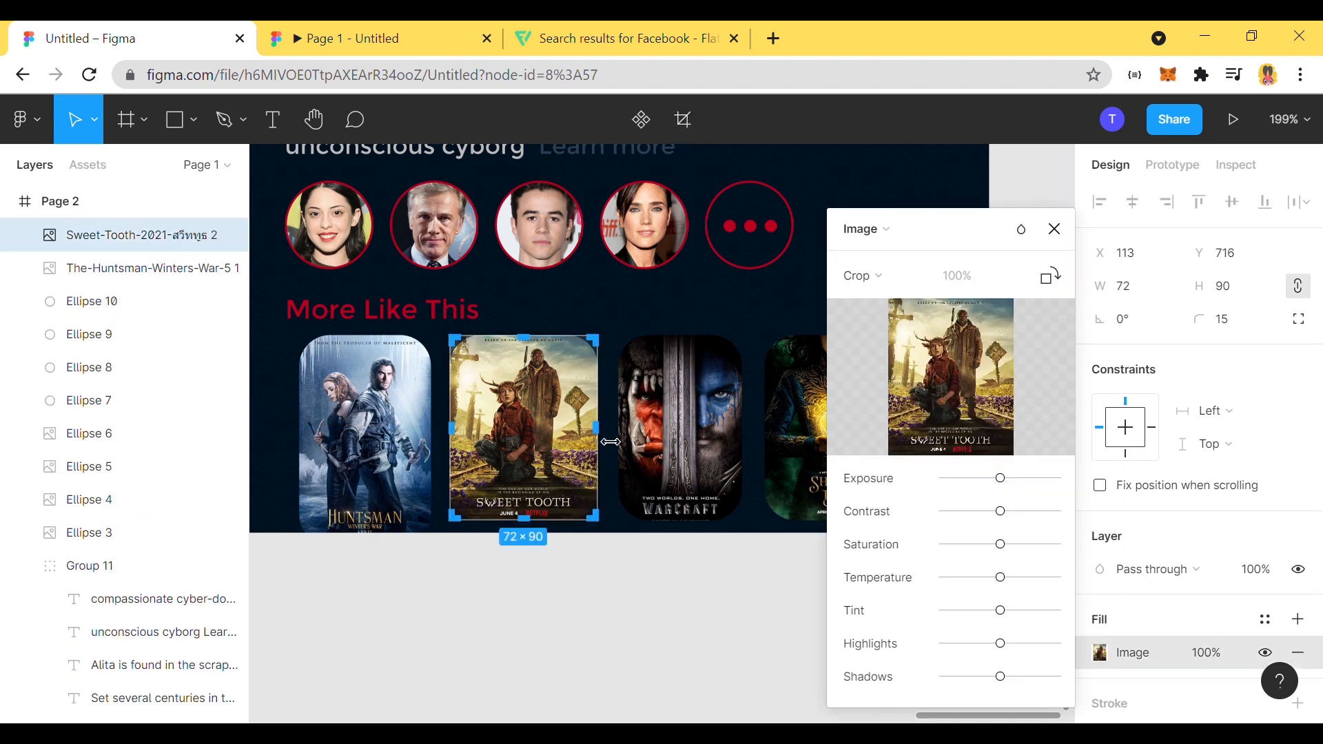
{"action": "left_click_drag", "start_coordinate": [599, 431], "coordinate": [585, 431]}
{"action": "left_click_drag", "start_coordinate": [451, 432], "coordinate": [461, 432]}
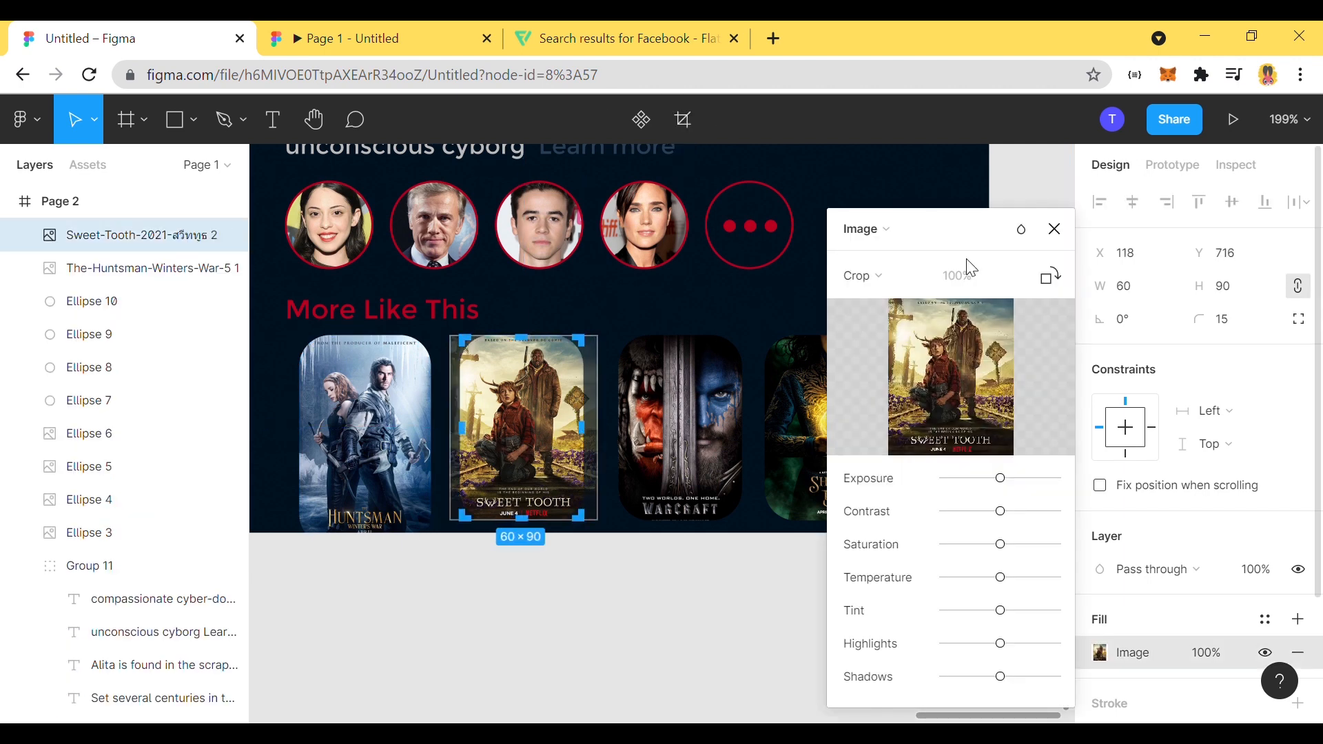
{"action": "left_click", "coordinate": [1054, 229]}
Step: Scale the Huntsman poster proportionally to 56 × 90, matching the height of the other posters
{"action": "left_click", "coordinate": [413, 534]}
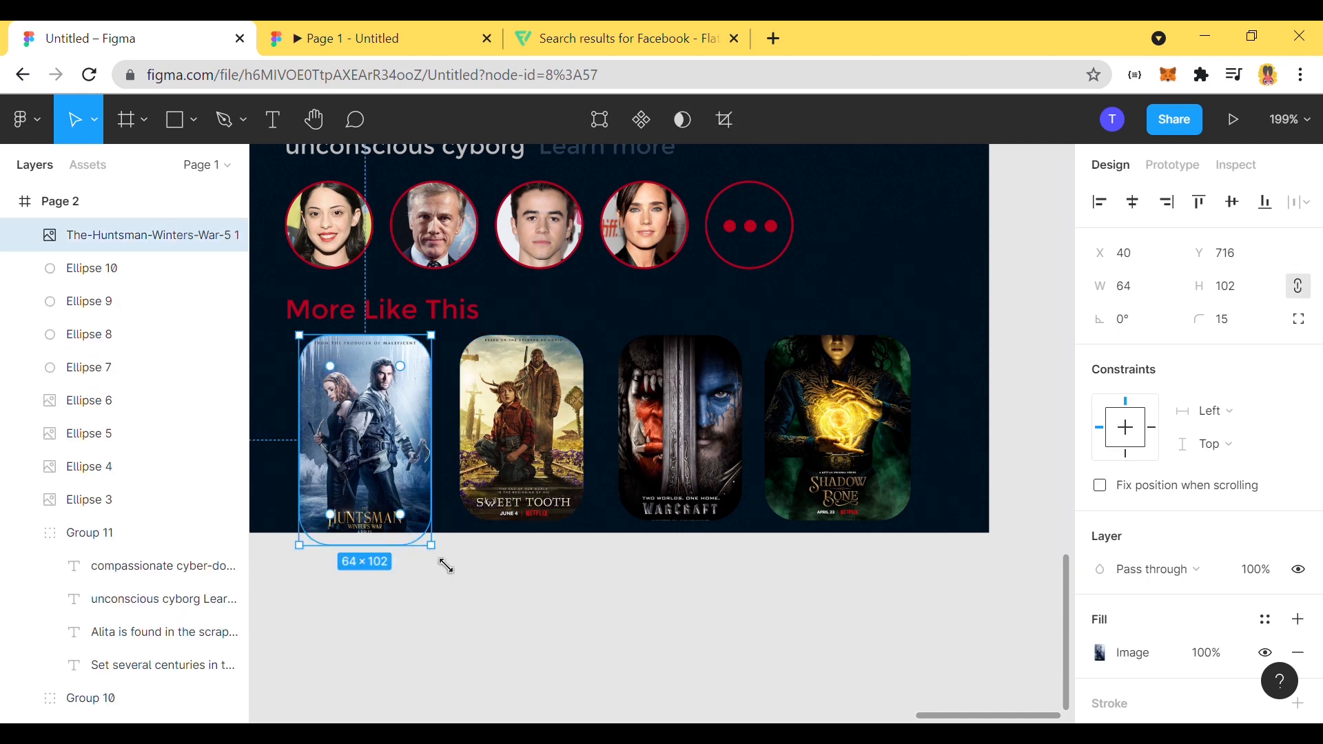
{"action": "left_click_drag", "start_coordinate": [446, 566], "coordinate": [435, 536]}
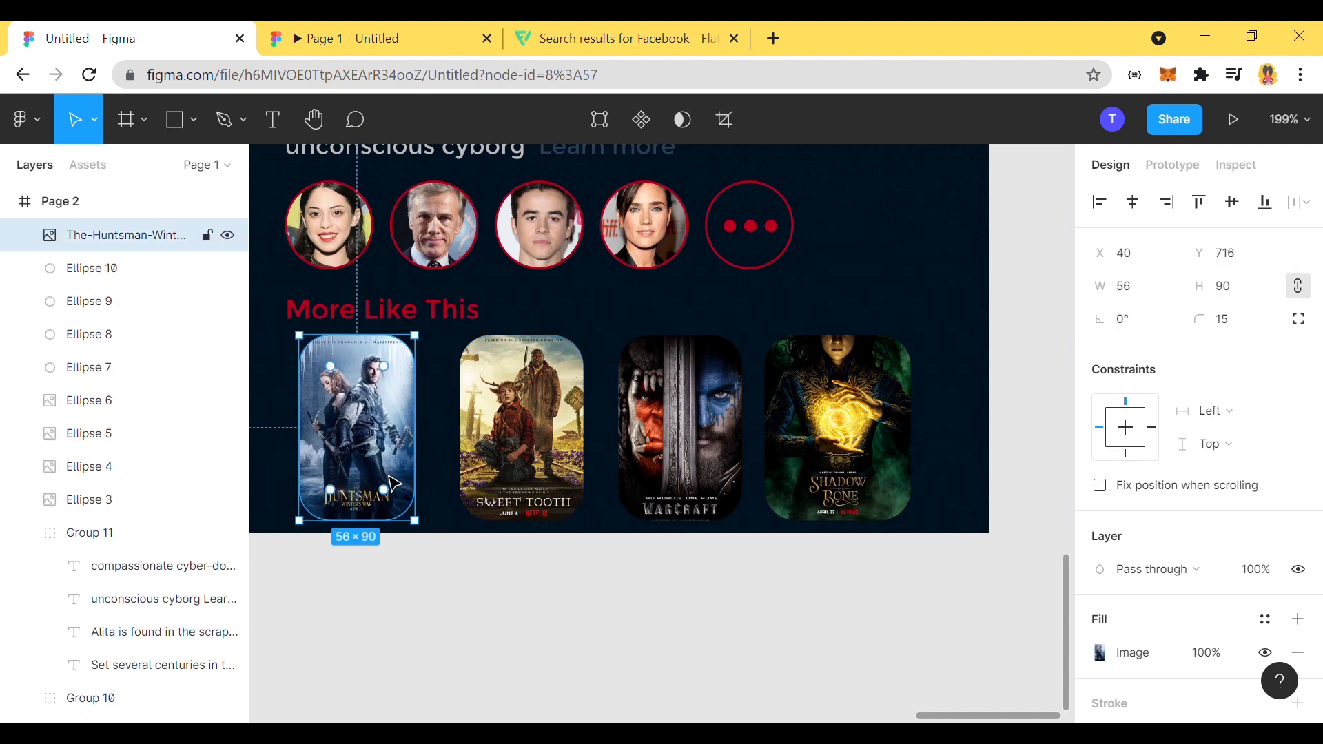
{"action": "left_click", "coordinate": [523, 472]}
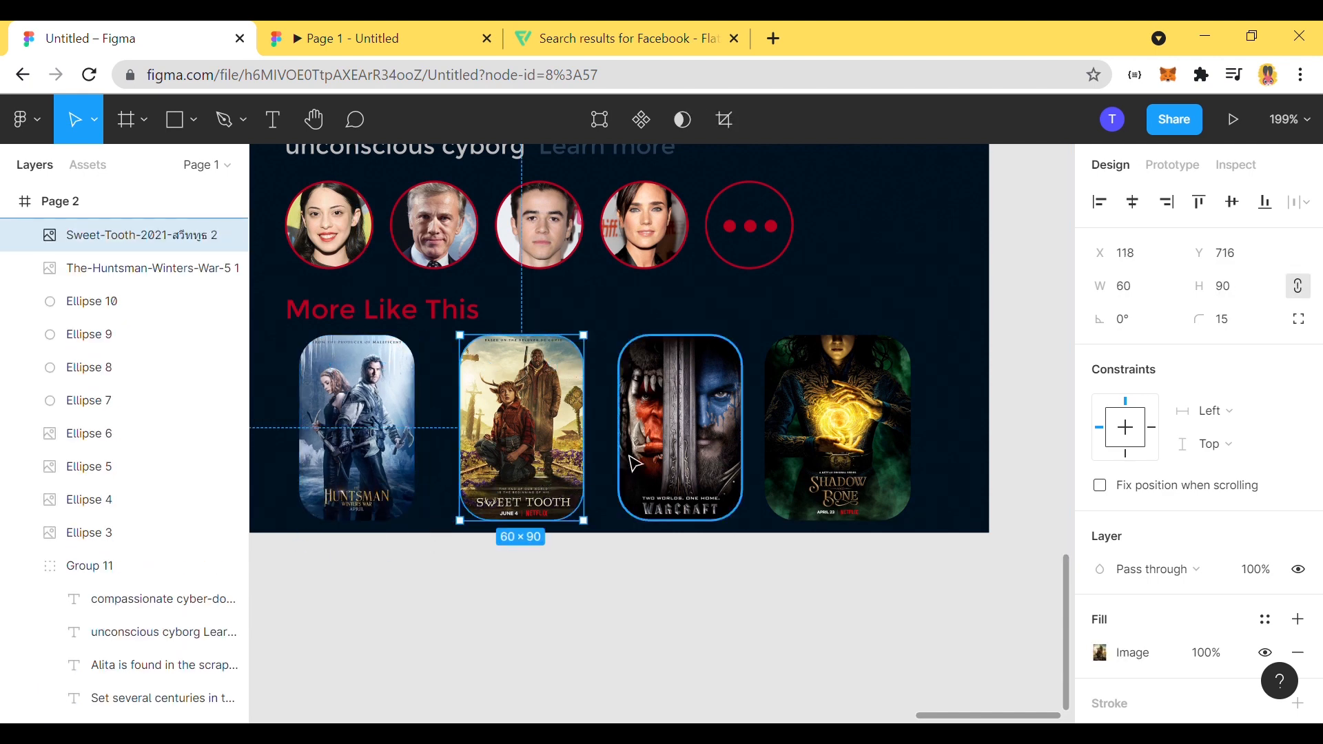
{"action": "left_click", "coordinate": [584, 595]}
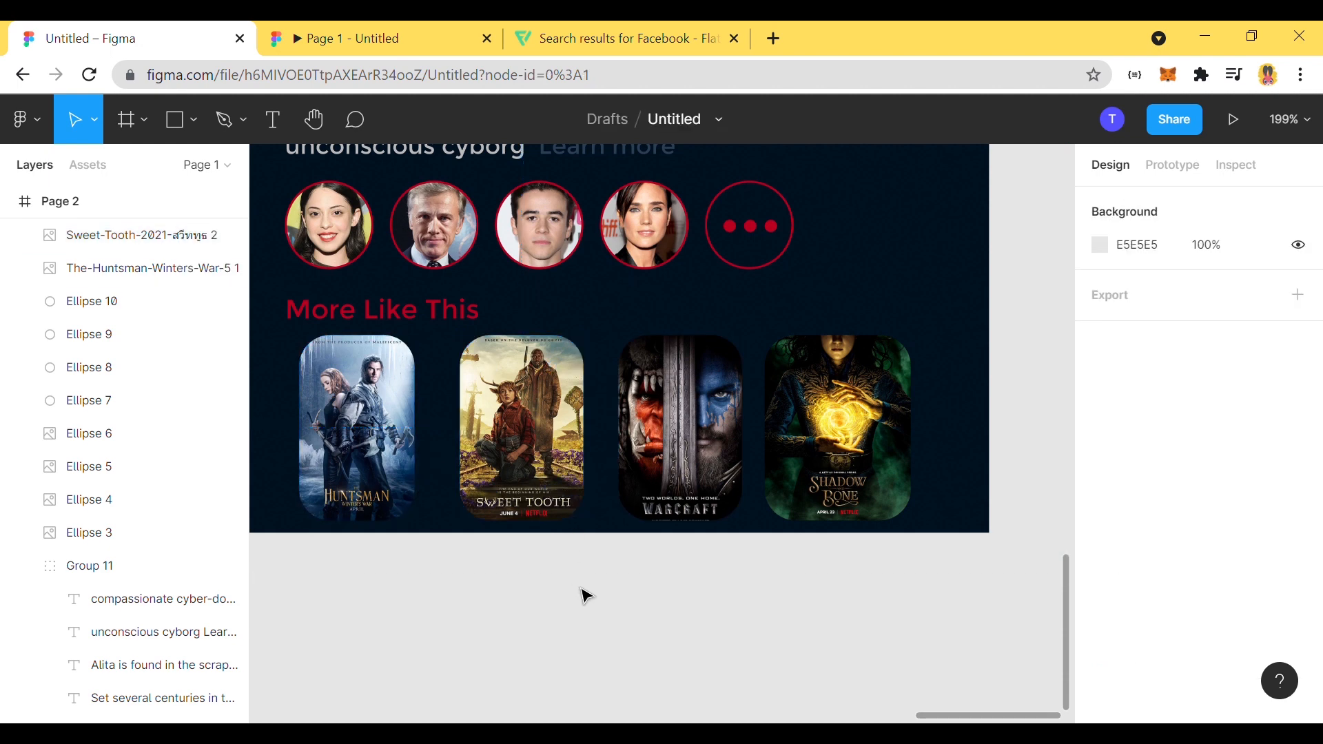
Step: Select all four More Like This posters and distribute them with equal horizontal spacing
{"action": "left_click_drag", "start_coordinate": [289, 329], "coordinate": [916, 482]}
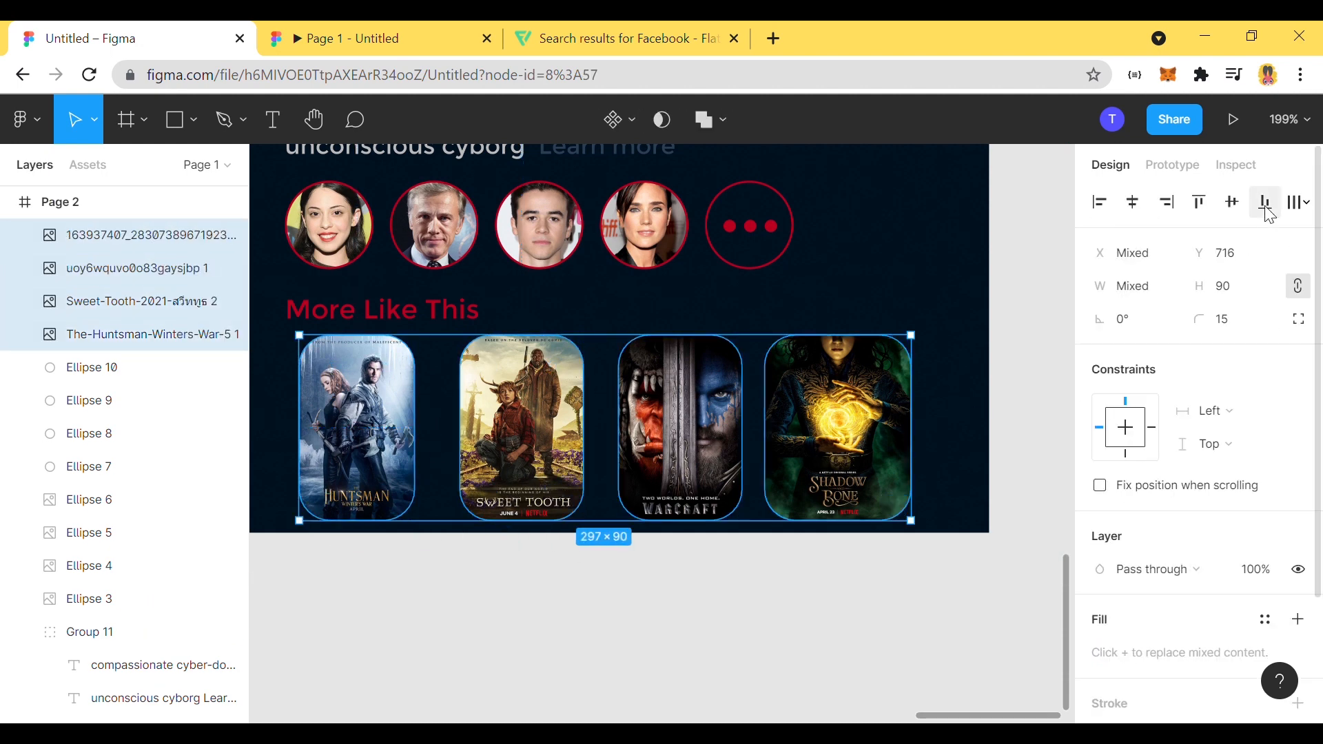
{"action": "left_click", "coordinate": [1298, 202]}
{"action": "left_click", "coordinate": [1240, 245]}
{"action": "left_click", "coordinate": [768, 594]}
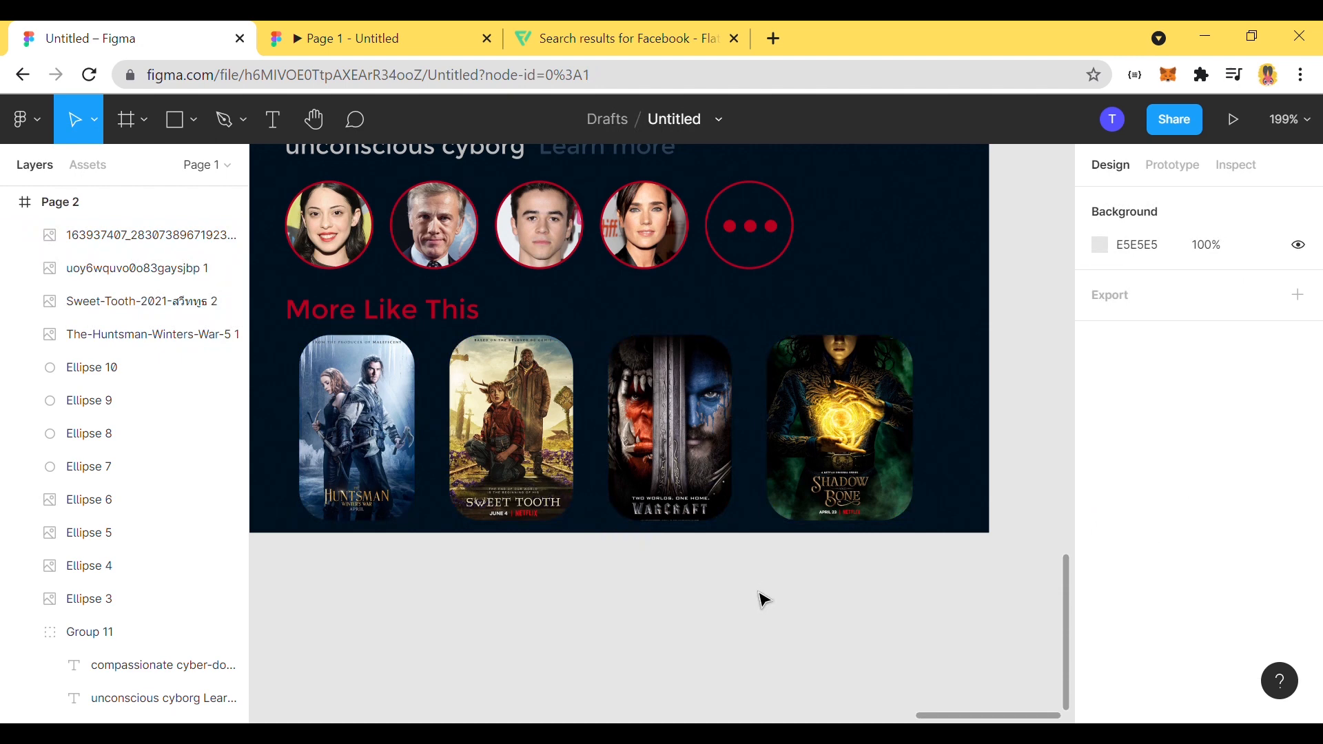
{"action": "left_click", "coordinate": [379, 455]}
{"action": "left_click", "coordinate": [513, 444], "text": "shift"}
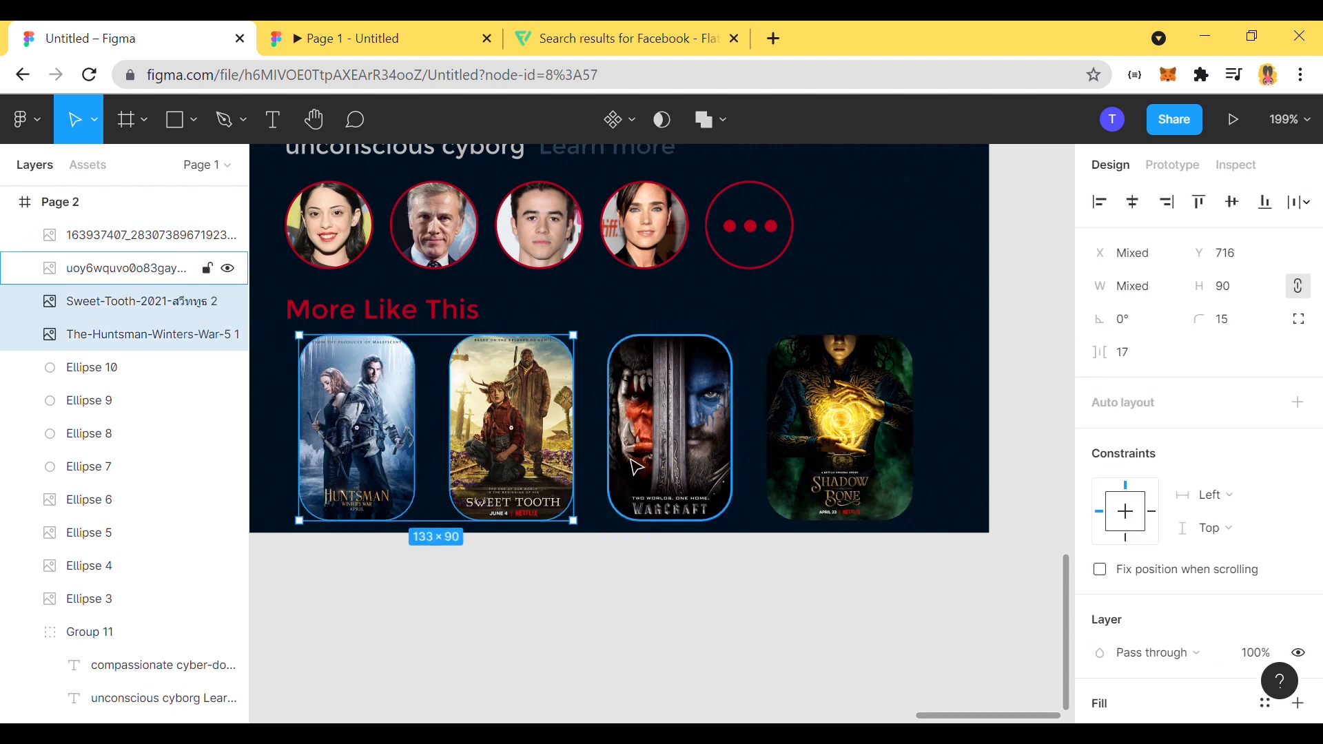
{"action": "left_click", "coordinate": [672, 437], "text": "shift"}
{"action": "left_click", "coordinate": [837, 427], "text": "shift"}
{"action": "key", "text": "Down"}
{"action": "left_click", "coordinate": [954, 591]}
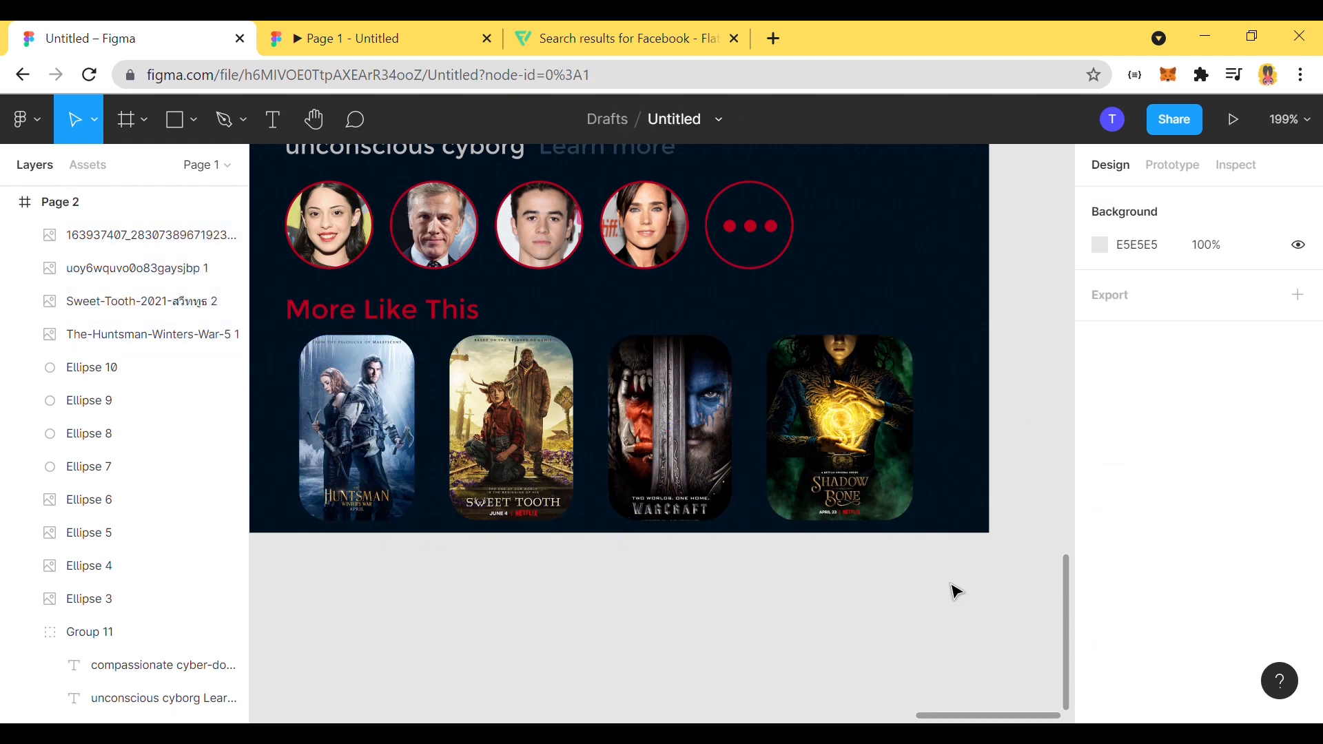
Step: Set the corner radius of all four More Like This posters to 12
{"action": "left_click", "coordinate": [372, 448]}
{"action": "left_click", "coordinate": [482, 453], "text": "shift"}
{"action": "left_click", "coordinate": [624, 453], "text": "shift"}
{"action": "left_click", "coordinate": [837, 413], "text": "shift"}
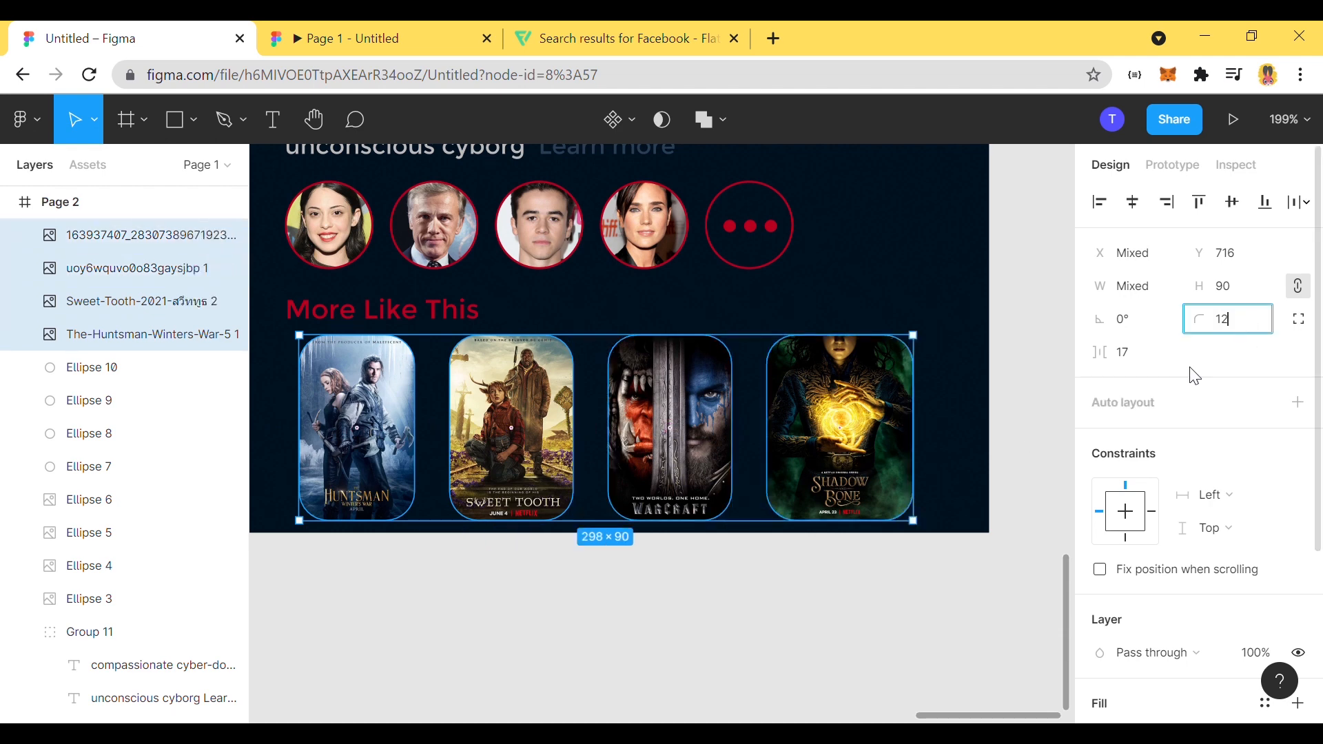
{"action": "left_click", "coordinate": [895, 655]}
Step: Check the dimensions of the Sweet Tooth, Warcraft and Huntsman posters
{"action": "left_click", "coordinate": [511, 441]}
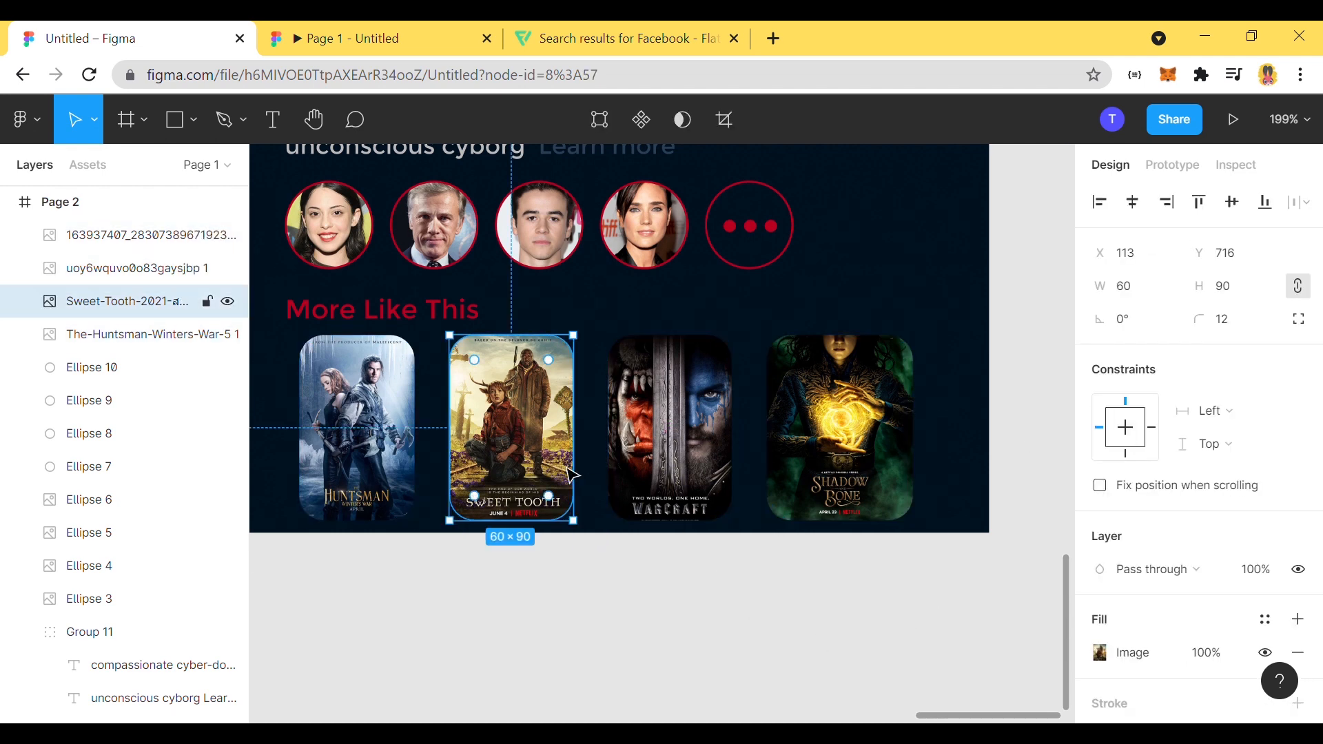
{"action": "left_click", "coordinate": [670, 441]}
{"action": "left_click", "coordinate": [654, 610]}
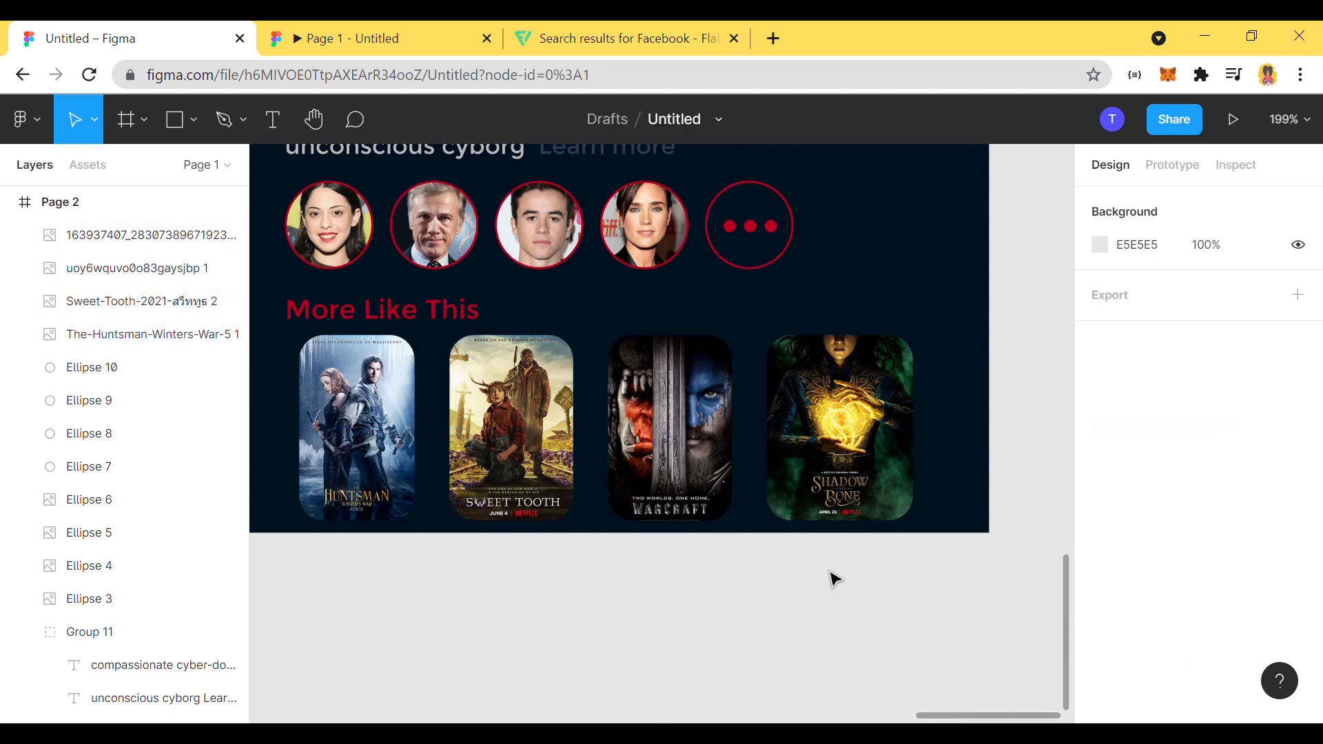
{"action": "left_click", "coordinate": [664, 448]}
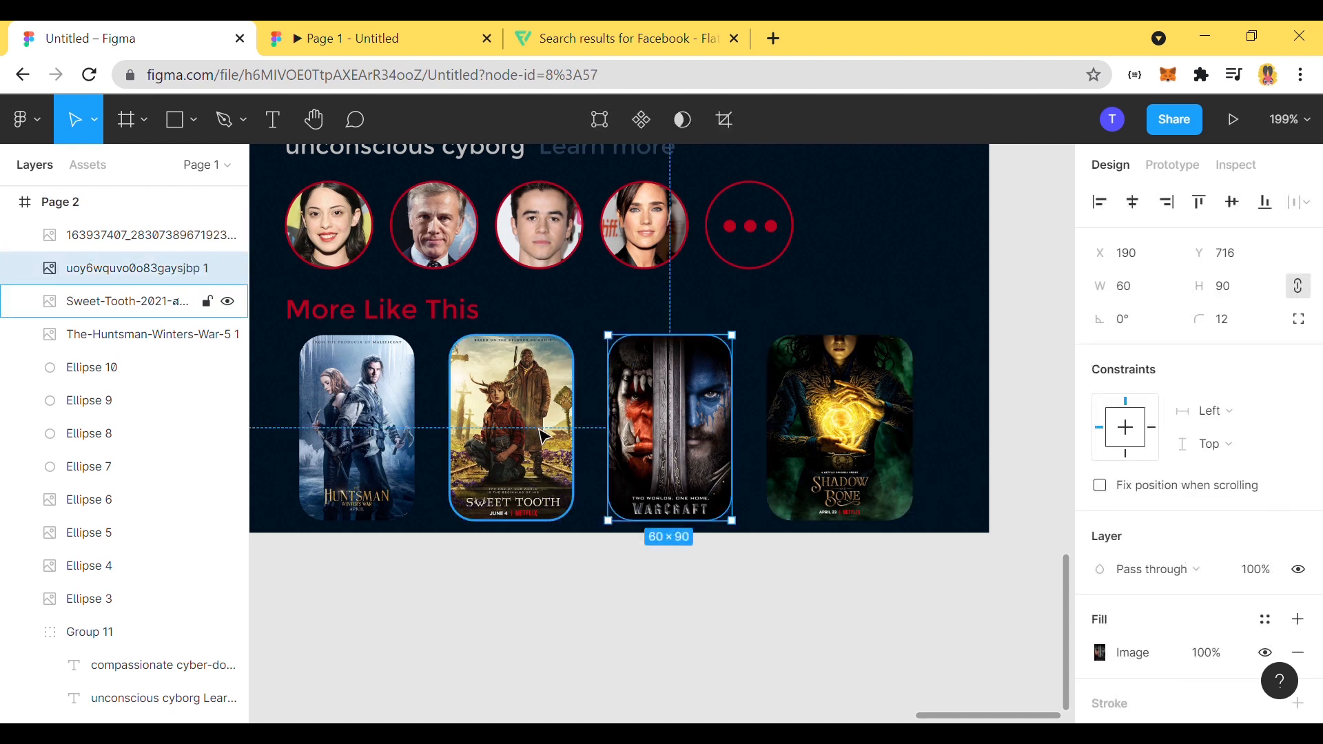
{"action": "left_click", "coordinate": [496, 434]}
{"action": "left_click", "coordinate": [377, 432]}
Step: Try setting the Shadow and Bone poster's width to 60, then undo the resize
{"action": "left_click", "coordinate": [835, 435]}
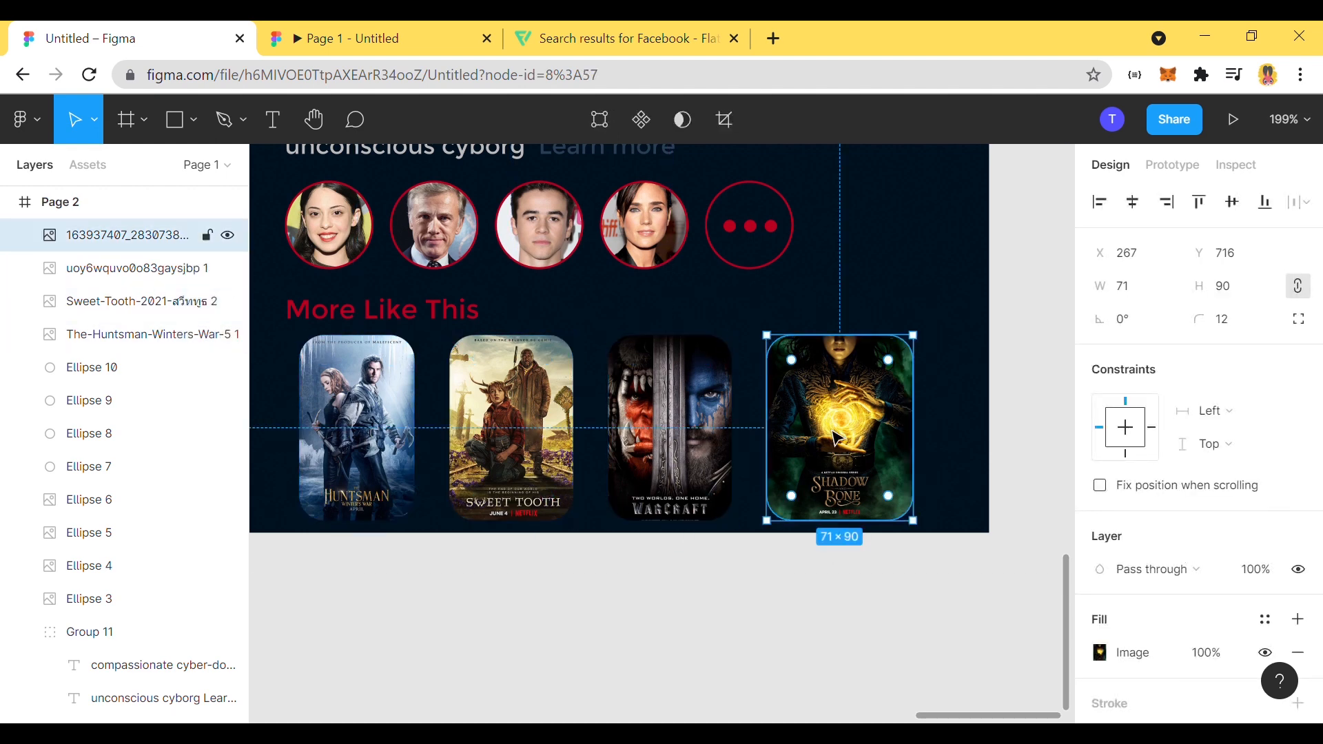
{"action": "type", "text": "60"}
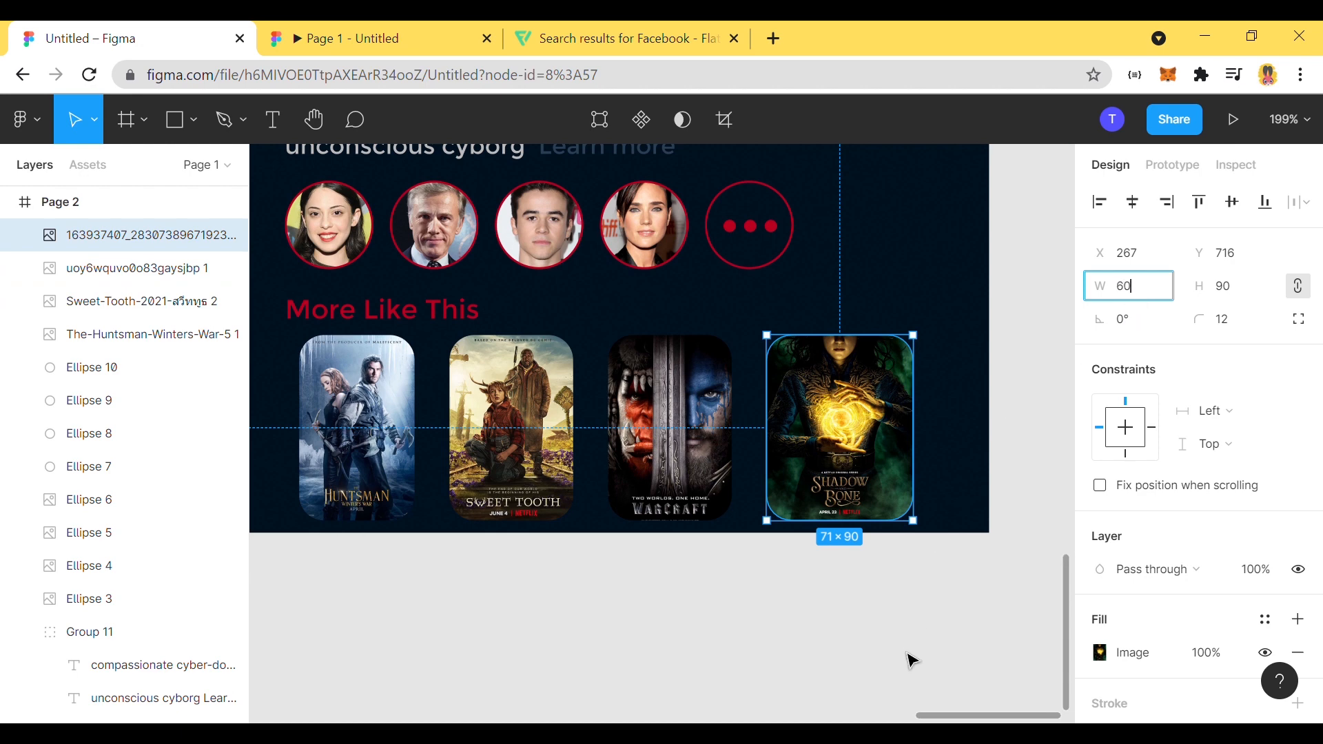
{"action": "left_click", "coordinate": [906, 658]}
{"action": "key", "text": "ctrl+z"}
{"action": "key", "text": "ctrl+z"}
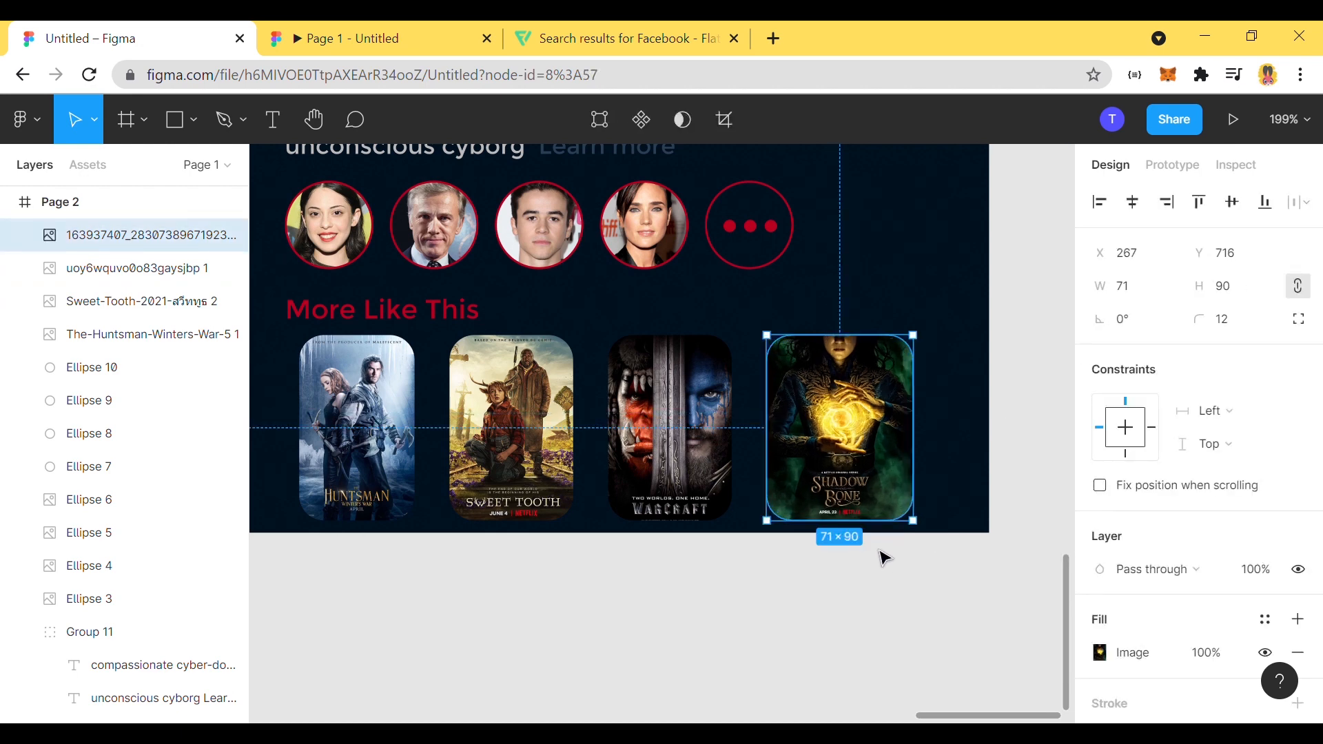
Step: Crop both sides of the Shadow and Bone poster to make it 60 × 90
{"action": "left_click", "coordinate": [724, 119]}
{"action": "left_click_drag", "start_coordinate": [985, 231], "coordinate": [554, 231]}
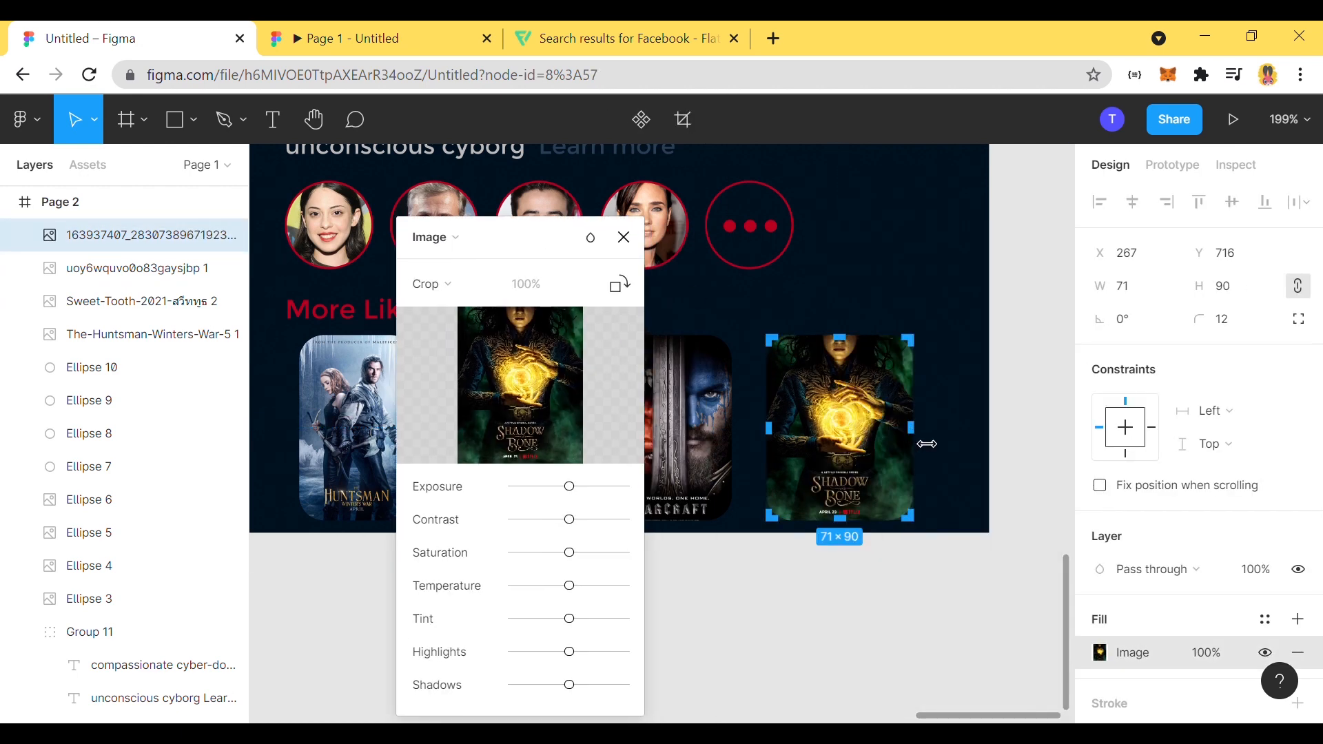
{"action": "left_click_drag", "start_coordinate": [920, 443], "coordinate": [916, 443]}
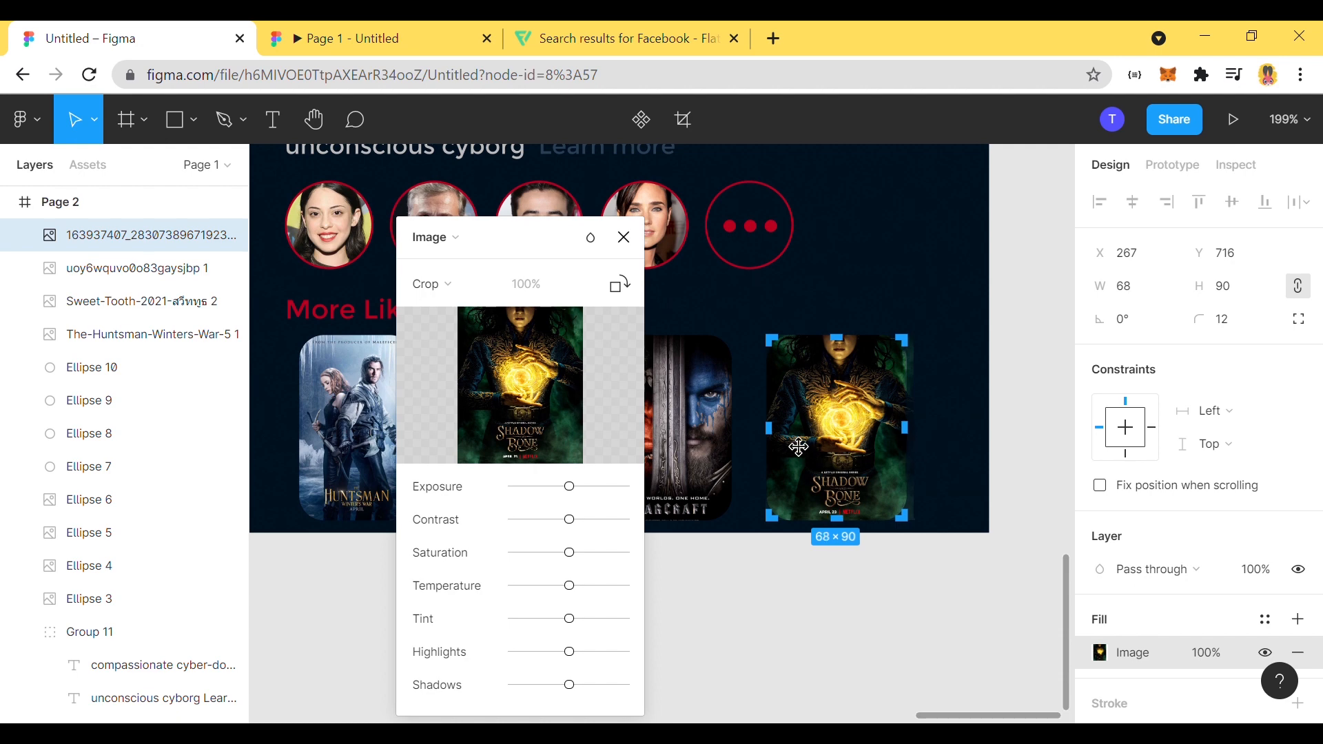
{"action": "left_click_drag", "start_coordinate": [787, 442], "coordinate": [795, 443]}
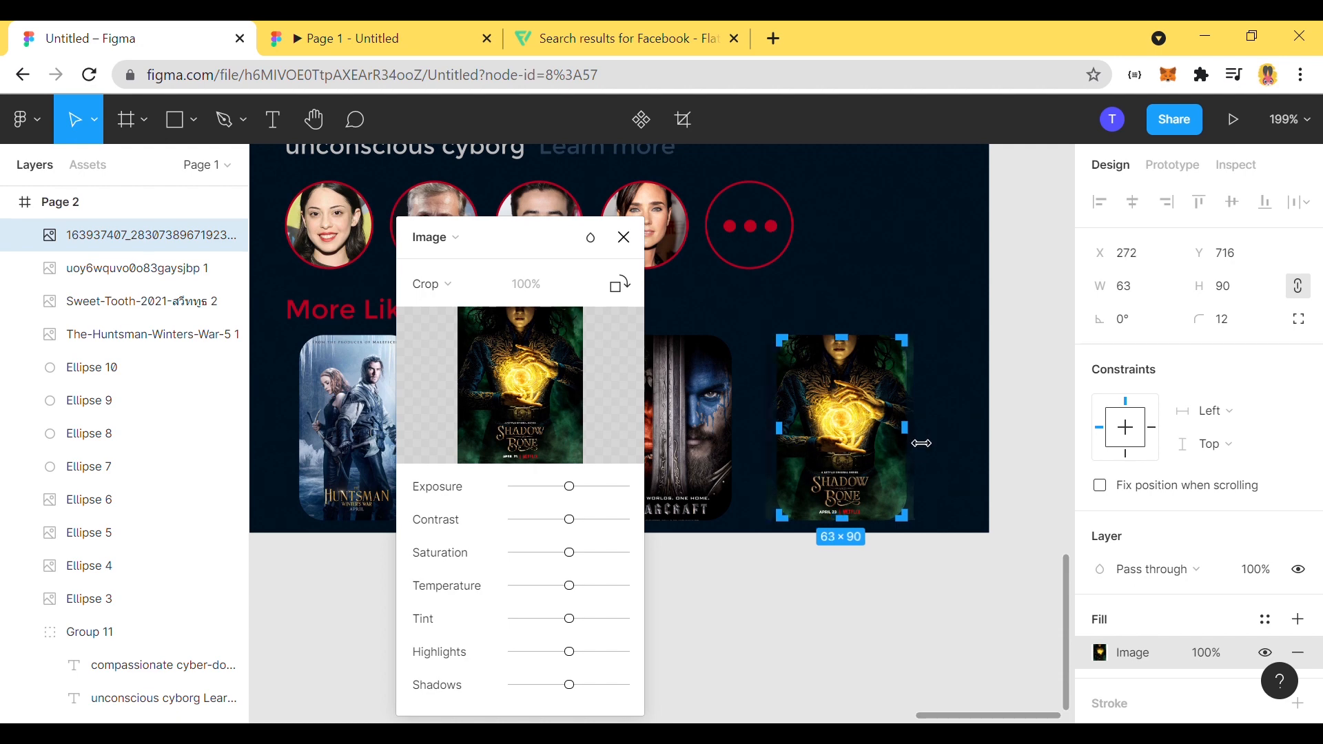
{"action": "left_click_drag", "start_coordinate": [920, 443], "coordinate": [916, 443]}
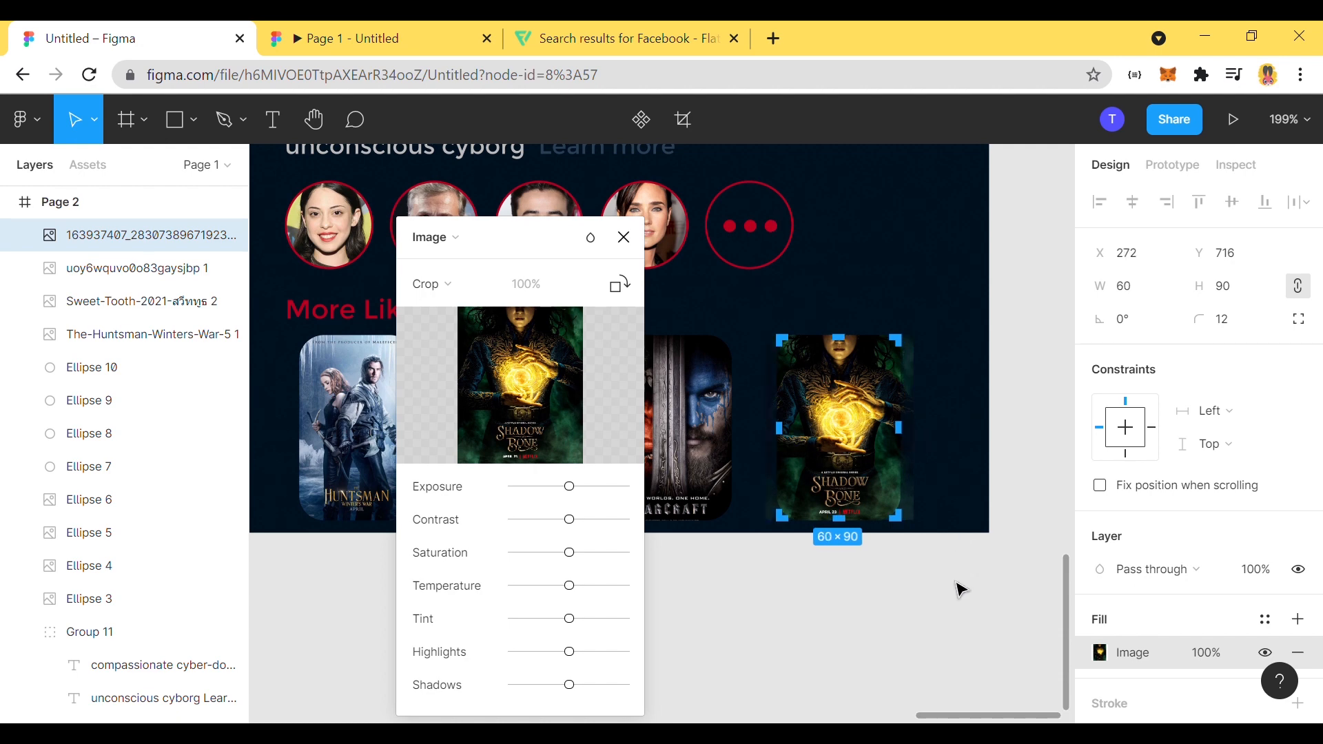
{"action": "left_click", "coordinate": [811, 655]}
Step: Redistribute the four More Like This posters with equal horizontal spacing after the Shadow and Bone crop
{"action": "left_click_drag", "start_coordinate": [279, 324], "coordinate": [916, 527]}
{"action": "left_click", "coordinate": [1297, 202]}
{"action": "left_click", "coordinate": [1088, 293]}
{"action": "left_click", "coordinate": [764, 580]}
{"action": "scroll", "coordinate": [758, 627], "scroll_direction": "down", "scroll_amount": 6}
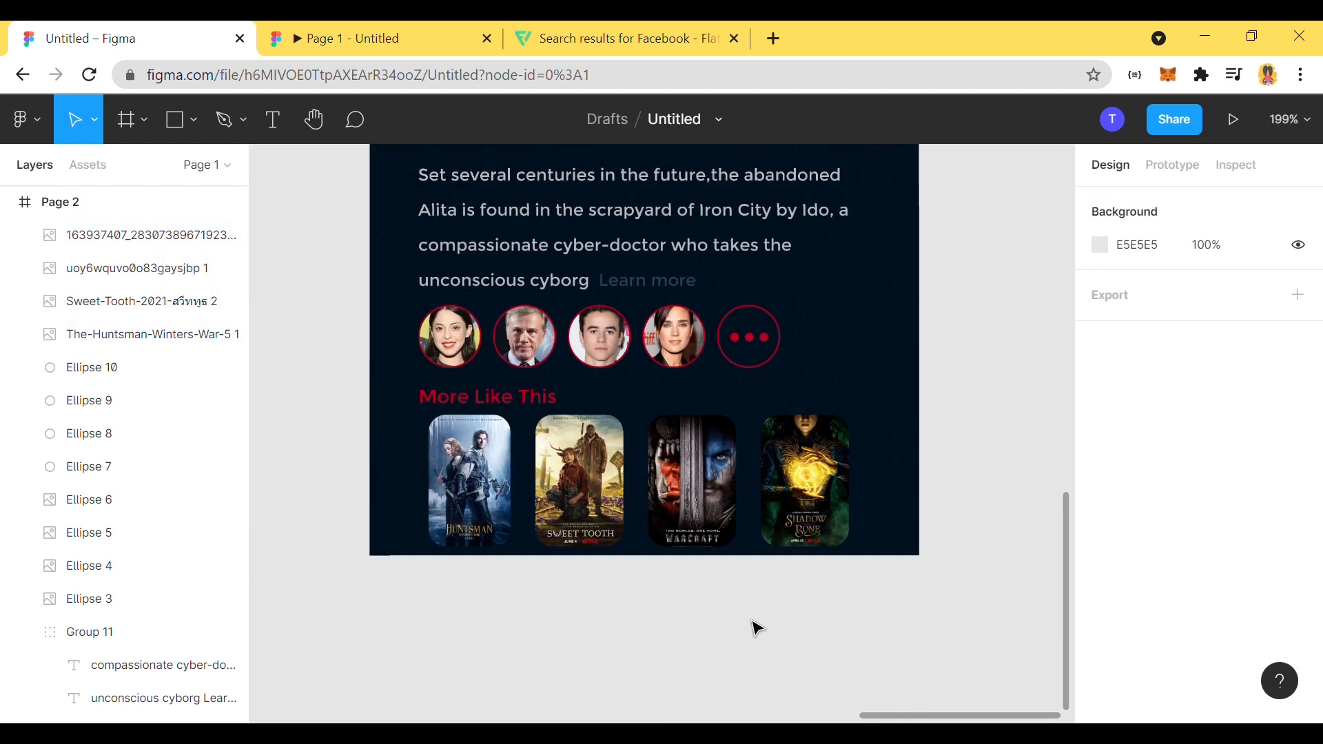
{"action": "scroll", "coordinate": [757, 628], "scroll_direction": "up", "scroll_amount": 5}
{"action": "scroll", "coordinate": [896, 586], "scroll_direction": "down", "scroll_amount": 5}
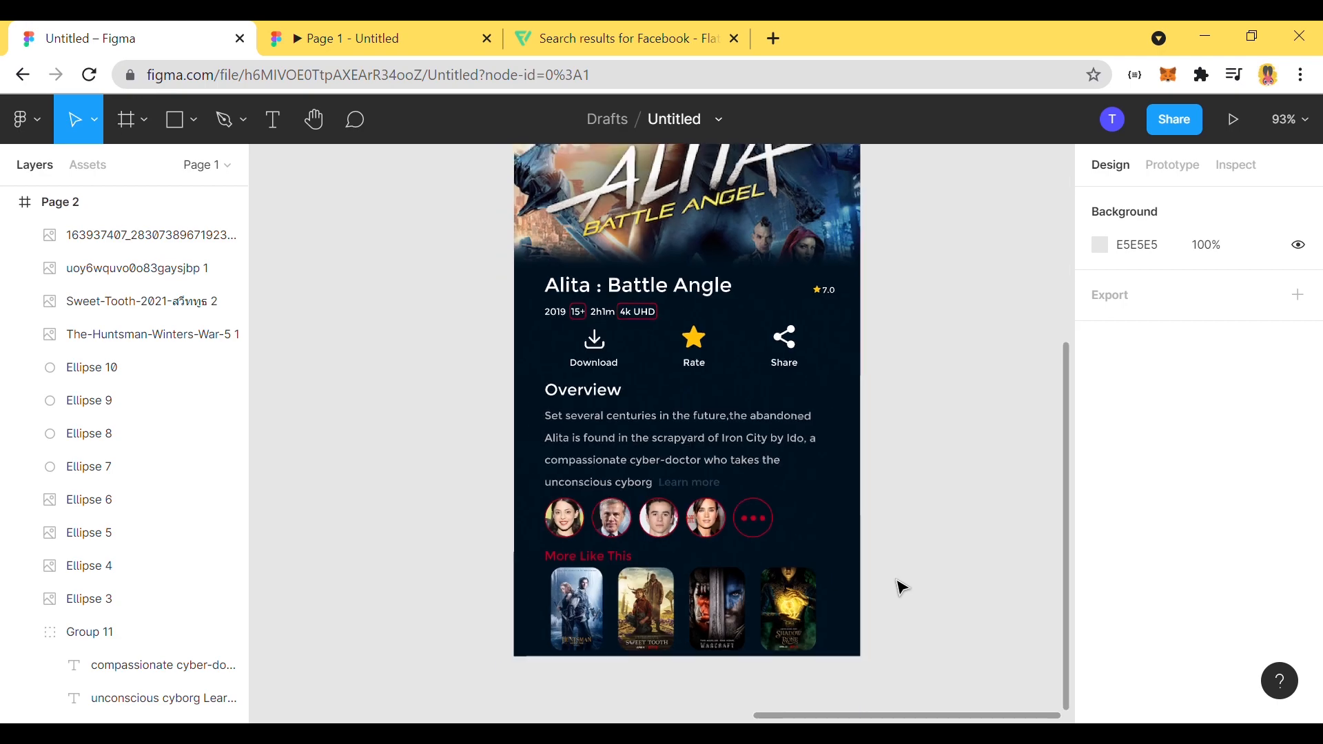
{"action": "scroll", "coordinate": [889, 634], "scroll_direction": "down", "scroll_amount": 3}
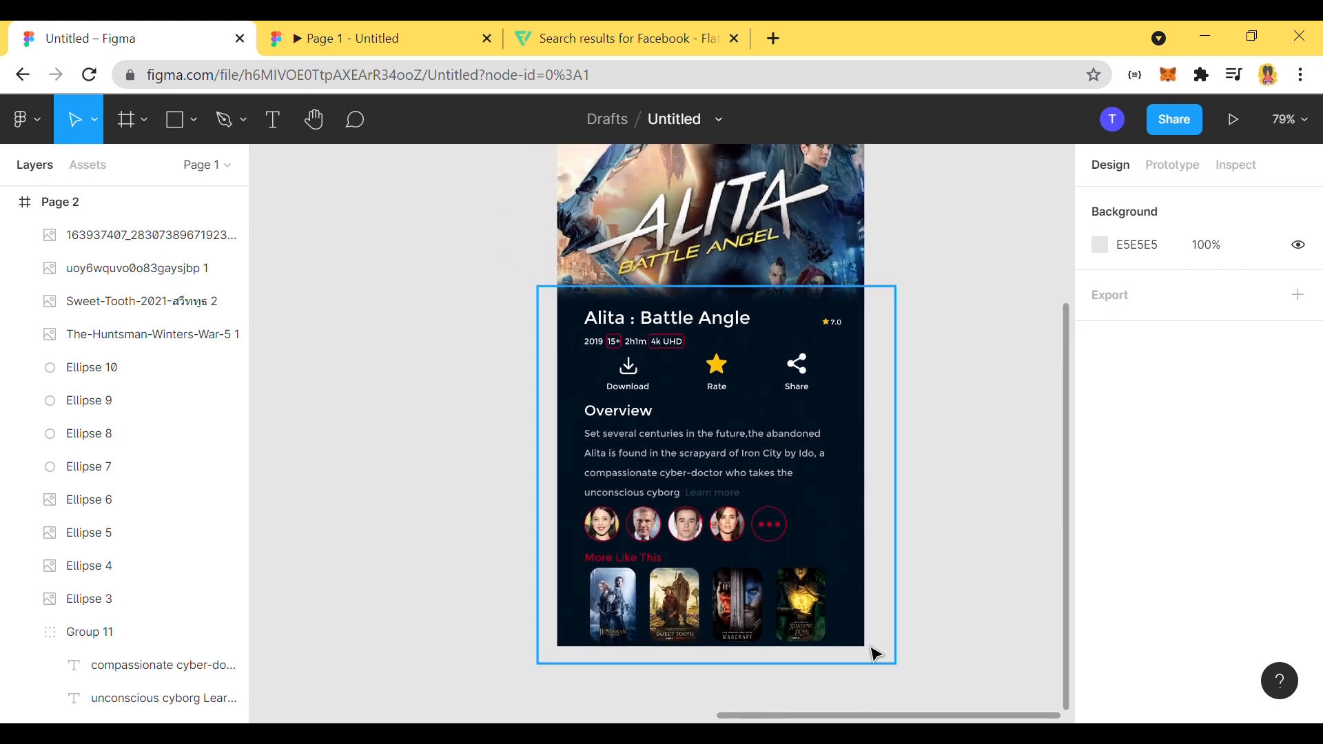
Step: Enlarge the four More Like This posters proportionally to a height of 106 each, keeping their top edges in place
{"action": "scroll", "coordinate": [918, 673], "scroll_direction": "up", "scroll_amount": 5}
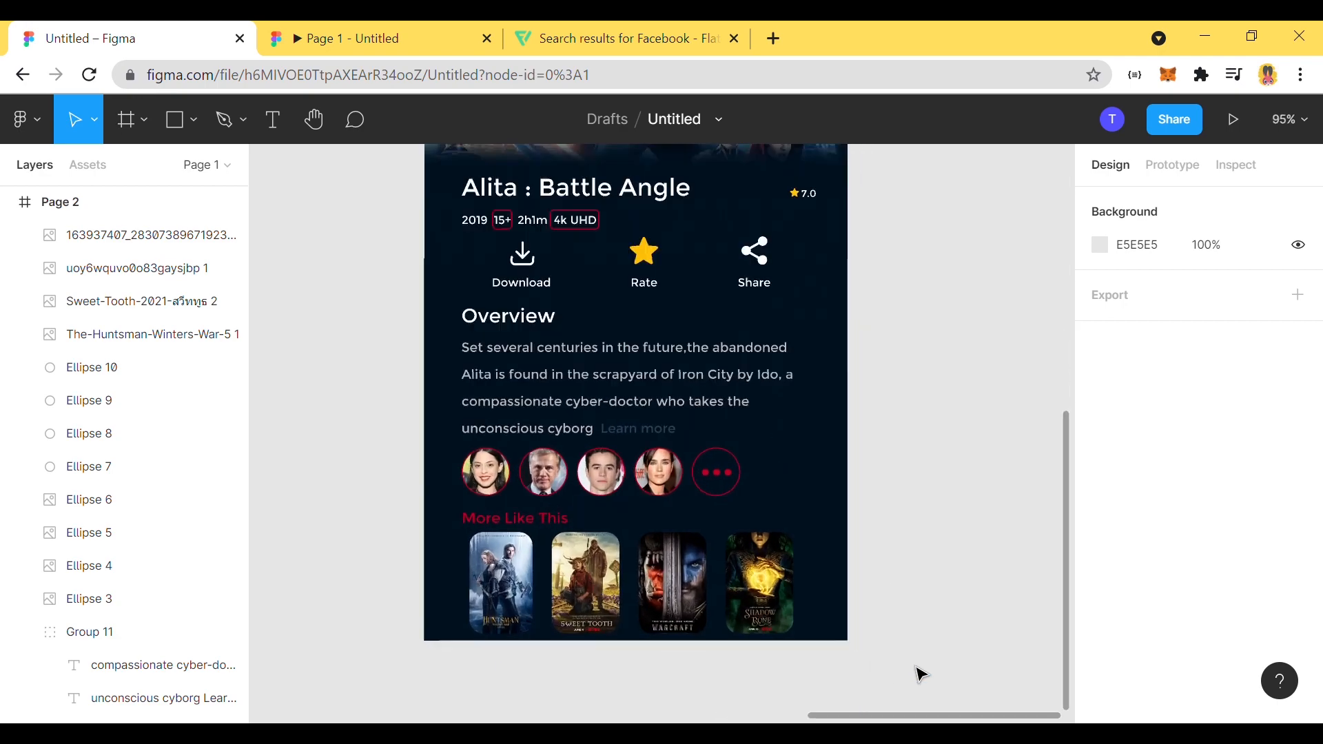
{"action": "left_click", "coordinate": [345, 599]}
{"action": "left_click_drag", "start_coordinate": [403, 644], "coordinate": [410, 663]}
{"action": "left_click", "coordinate": [431, 609]}
{"action": "left_click_drag", "start_coordinate": [518, 640], "coordinate": [544, 650]}
{"action": "left_click", "coordinate": [617, 613]}
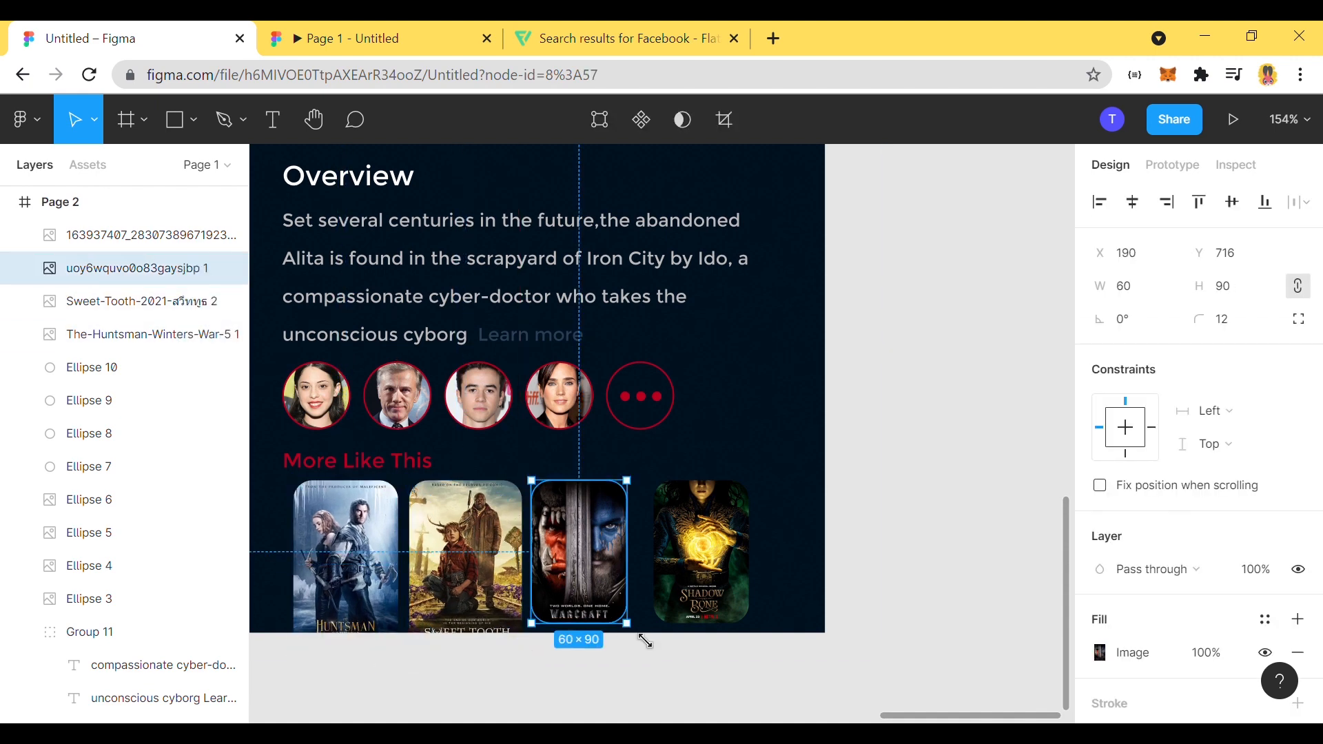
{"action": "left_click_drag", "start_coordinate": [634, 635], "coordinate": [655, 655]}
{"action": "left_click", "coordinate": [744, 616]}
{"action": "left_click_drag", "start_coordinate": [756, 641], "coordinate": [770, 663]}
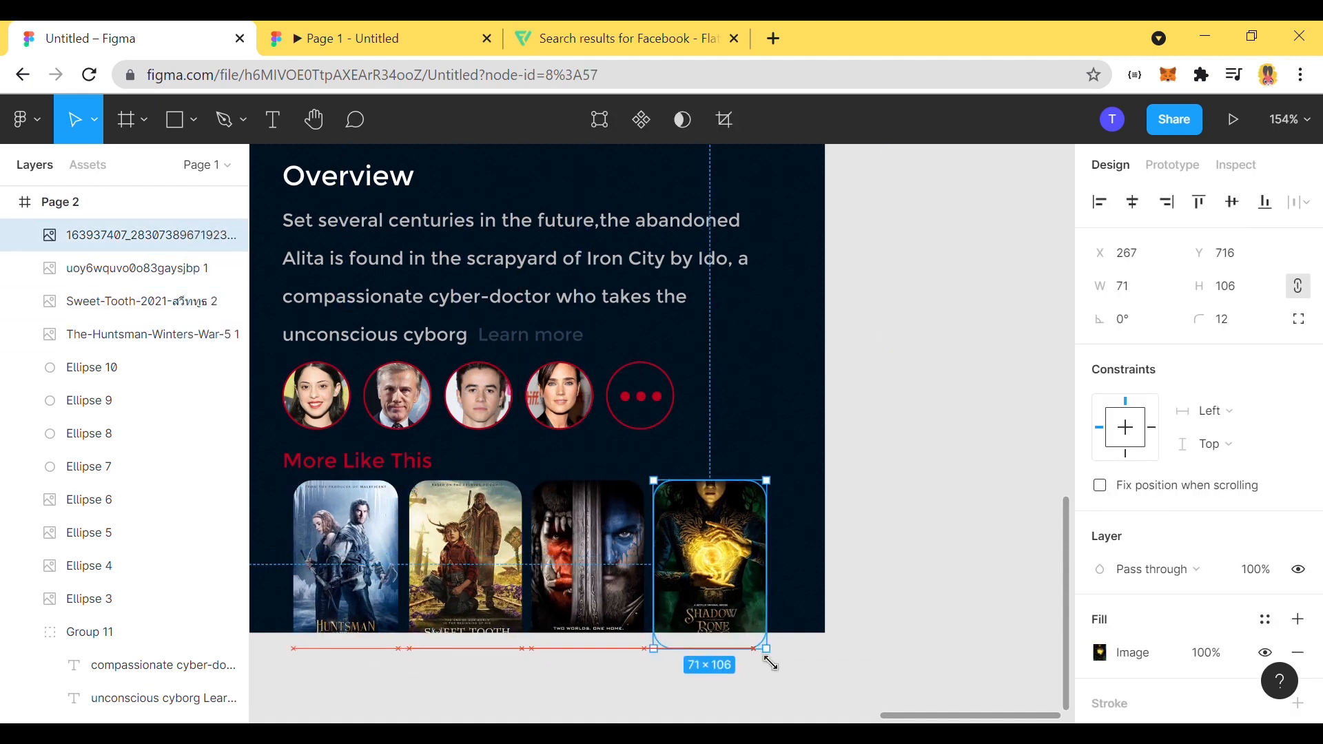
{"action": "left_click", "coordinate": [896, 620]}
Step: Group the four More Like This posters and center the group horizontally on the screen frame
{"action": "left_click", "coordinate": [138, 235]}
{"action": "left_click", "coordinate": [137, 301], "text": "shift"}
{"action": "left_click", "coordinate": [152, 334], "text": "shift"}
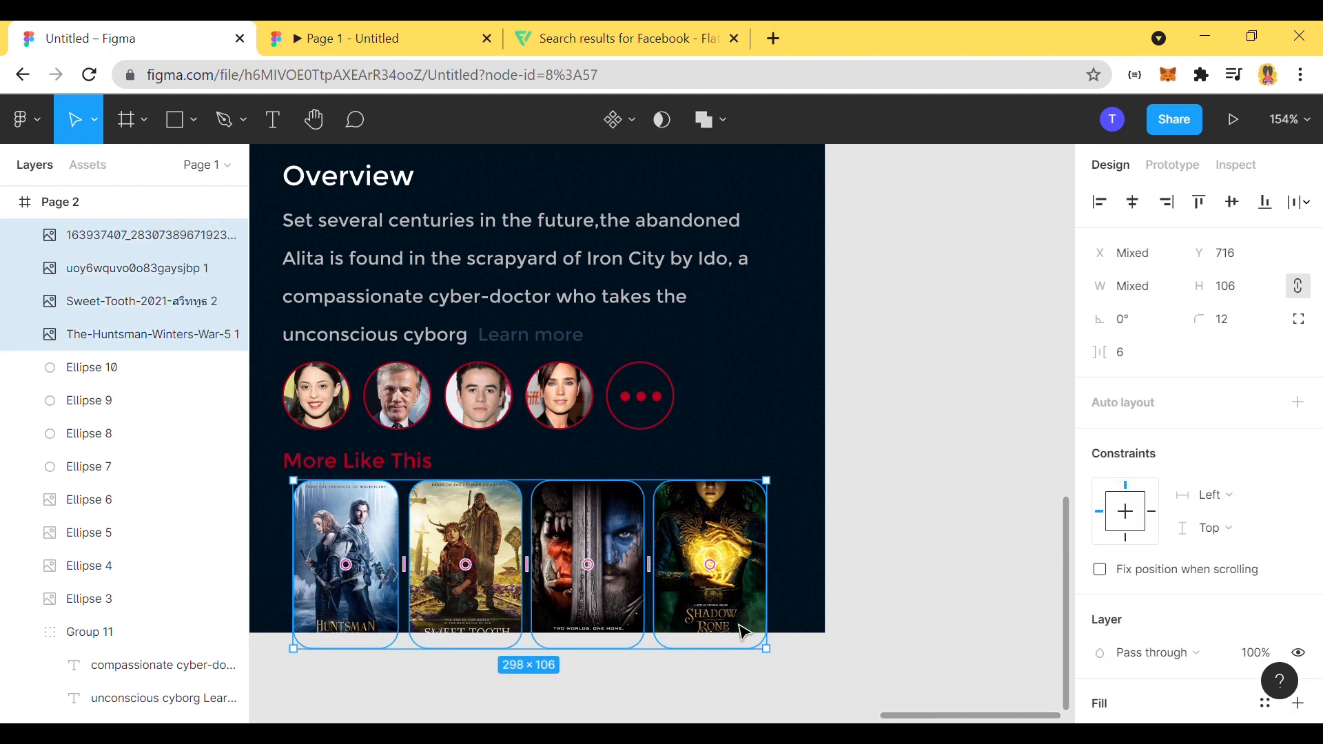
{"action": "left_click", "coordinate": [711, 581]}
{"action": "left_click", "coordinate": [348, 582]}
{"action": "left_click", "coordinate": [466, 582], "text": "shift"}
{"action": "left_click", "coordinate": [588, 582], "text": "shift"}
{"action": "left_click", "coordinate": [709, 582], "text": "shift"}
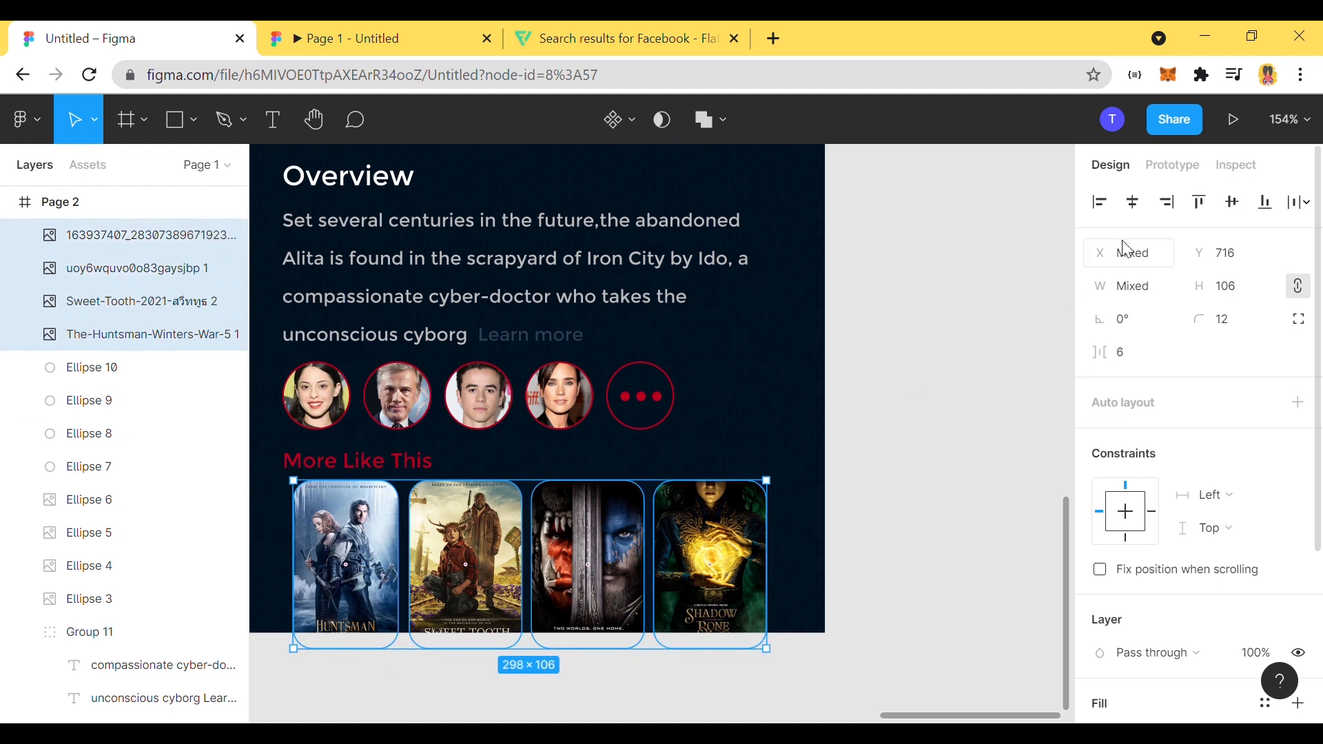
{"action": "right_click", "coordinate": [692, 490]}
{"action": "left_click", "coordinate": [742, 326]}
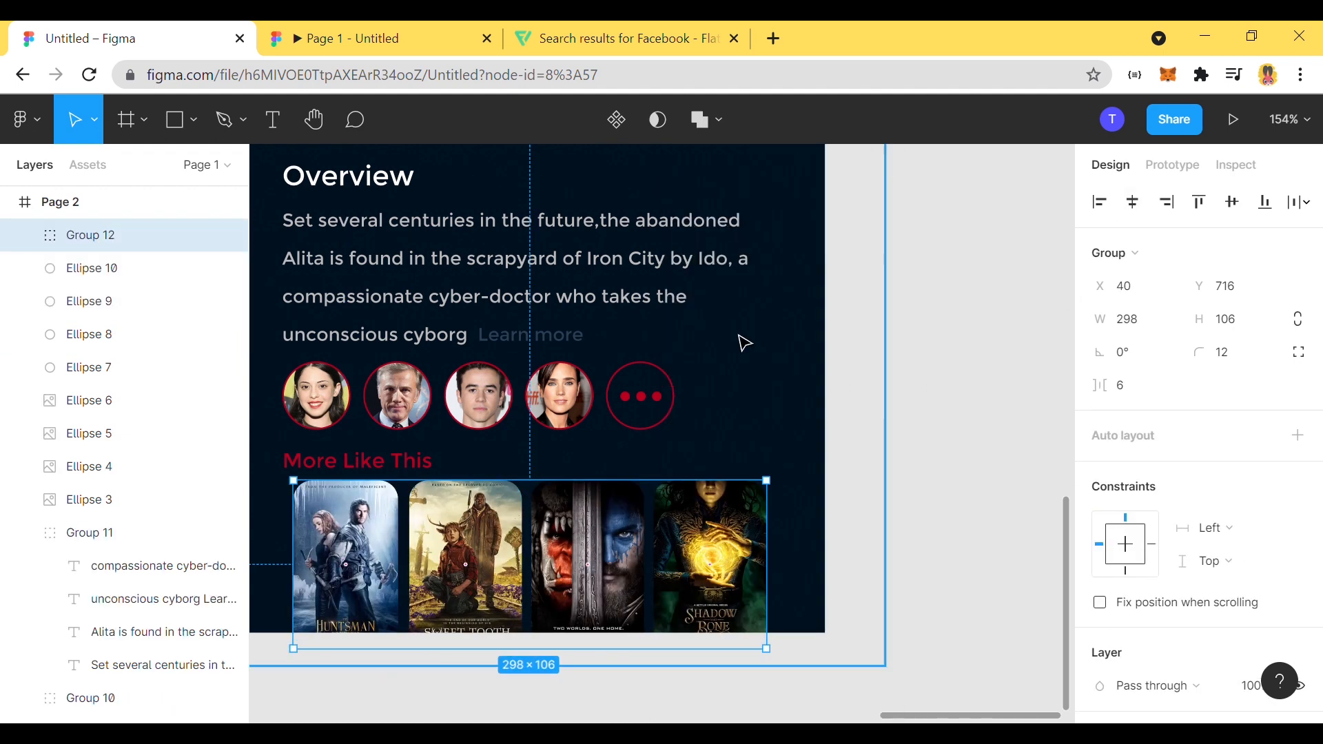
{"action": "left_click", "coordinate": [1127, 203]}
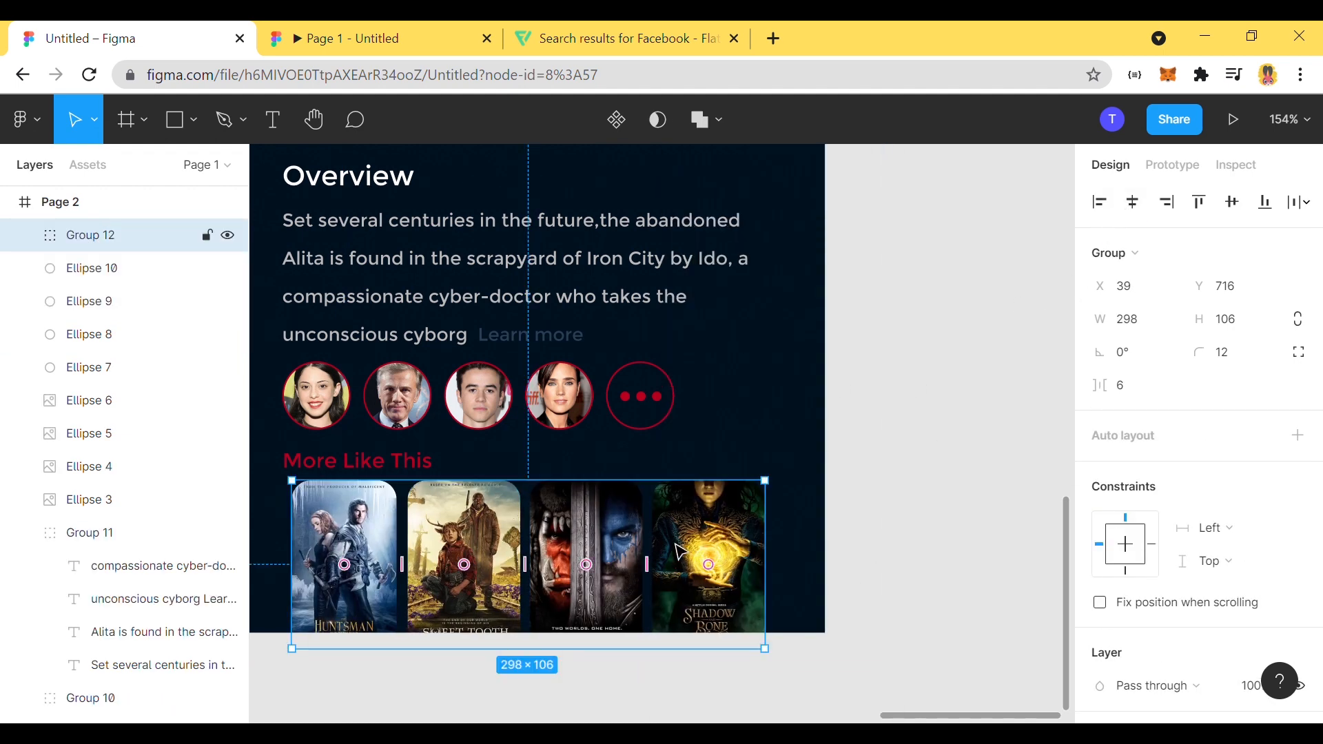
Step: Try nudging the poster group slightly to the right, then undo the move
{"action": "left_click_drag", "start_coordinate": [680, 551], "coordinate": [690, 551]}
{"action": "left_click", "coordinate": [936, 502]}
{"action": "scroll", "coordinate": [935, 502], "scroll_direction": "down", "scroll_amount": 5}
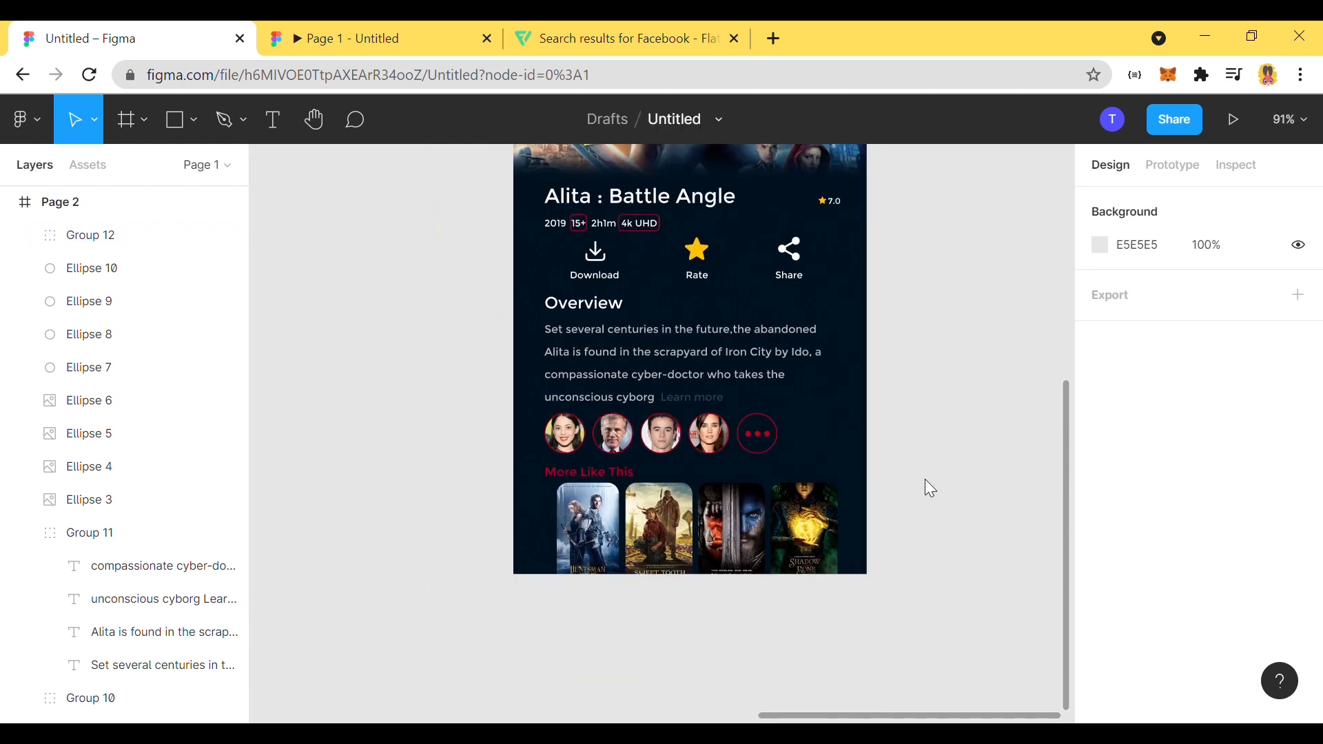
{"action": "key", "text": "ctrl+z"}
{"action": "left_click", "coordinate": [930, 506]}
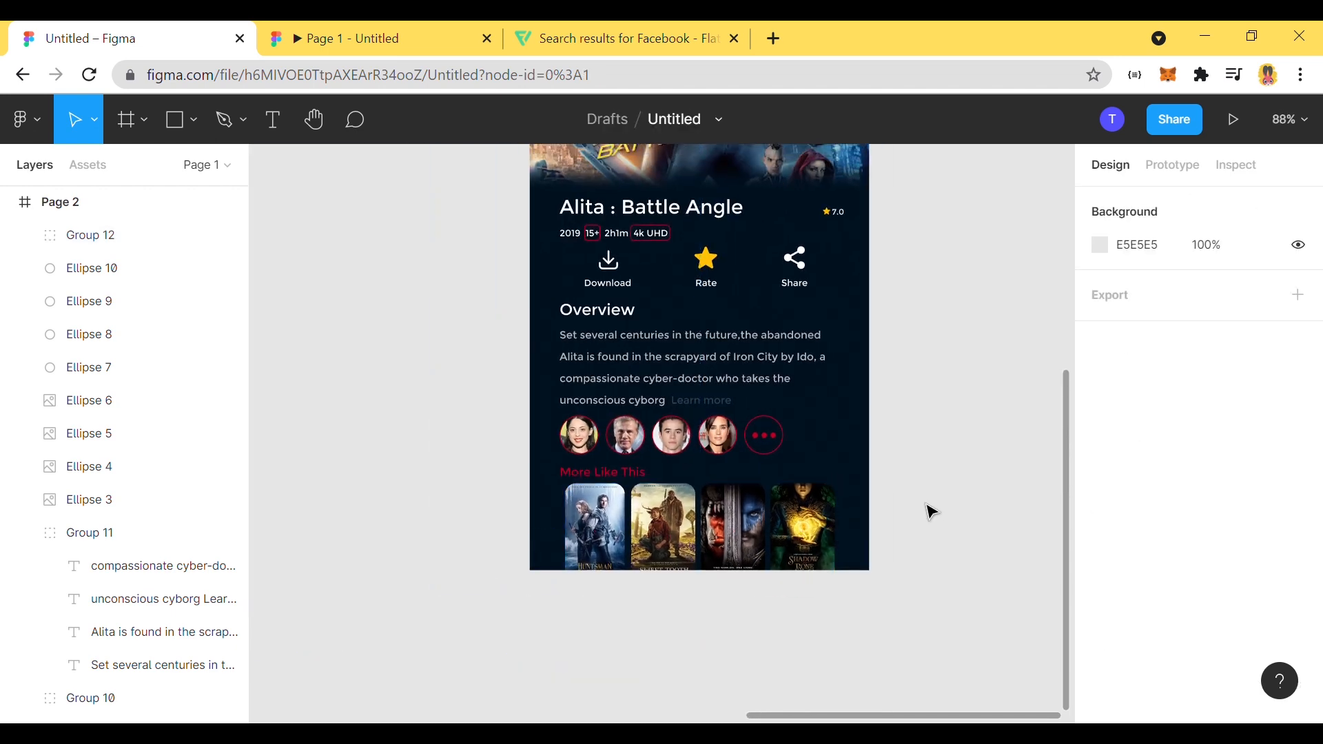
{"action": "scroll", "coordinate": [931, 511], "scroll_direction": "down", "scroll_amount": 2}
{"action": "scroll", "coordinate": [933, 514], "scroll_direction": "up", "scroll_amount": 4}
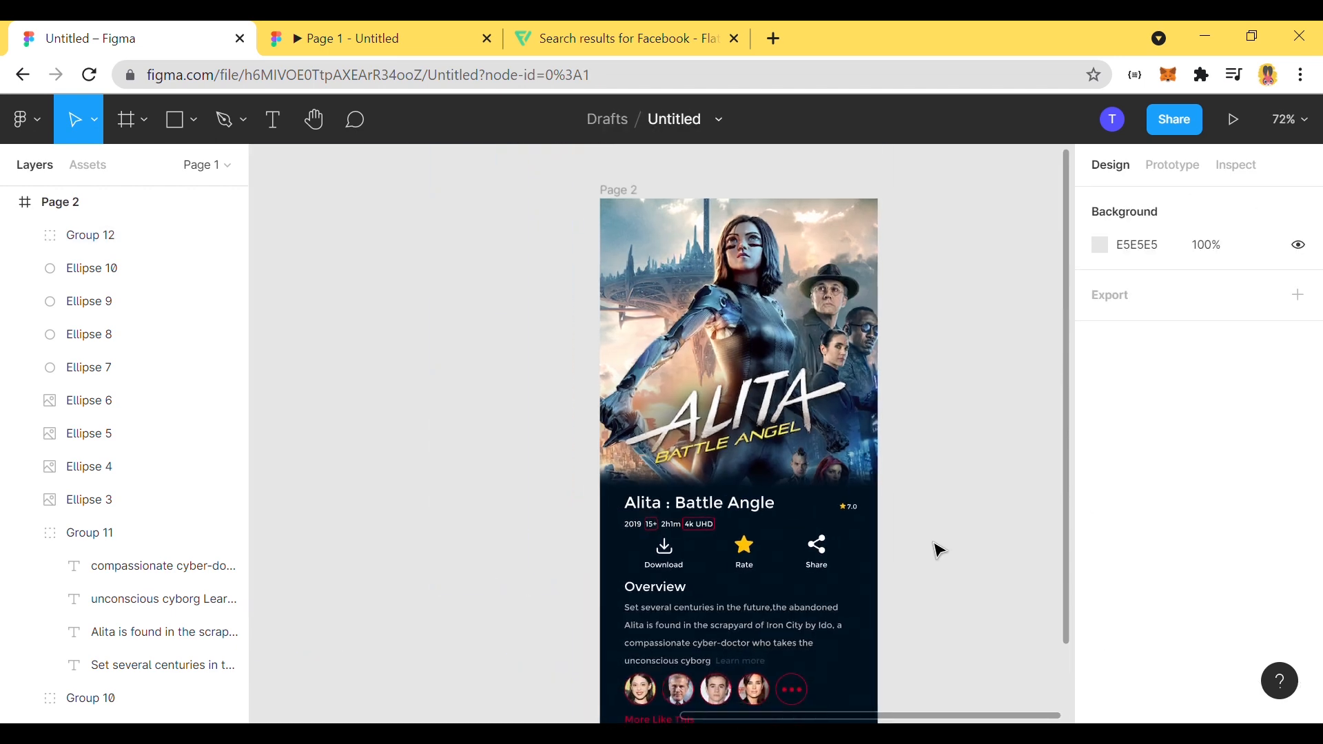
{"action": "scroll", "coordinate": [940, 551], "scroll_direction": "right", "scroll_amount": 2}
{"action": "scroll", "coordinate": [940, 555], "scroll_direction": "down", "scroll_amount": 1}
{"action": "scroll", "coordinate": [941, 558], "scroll_direction": "down", "scroll_amount": 3}
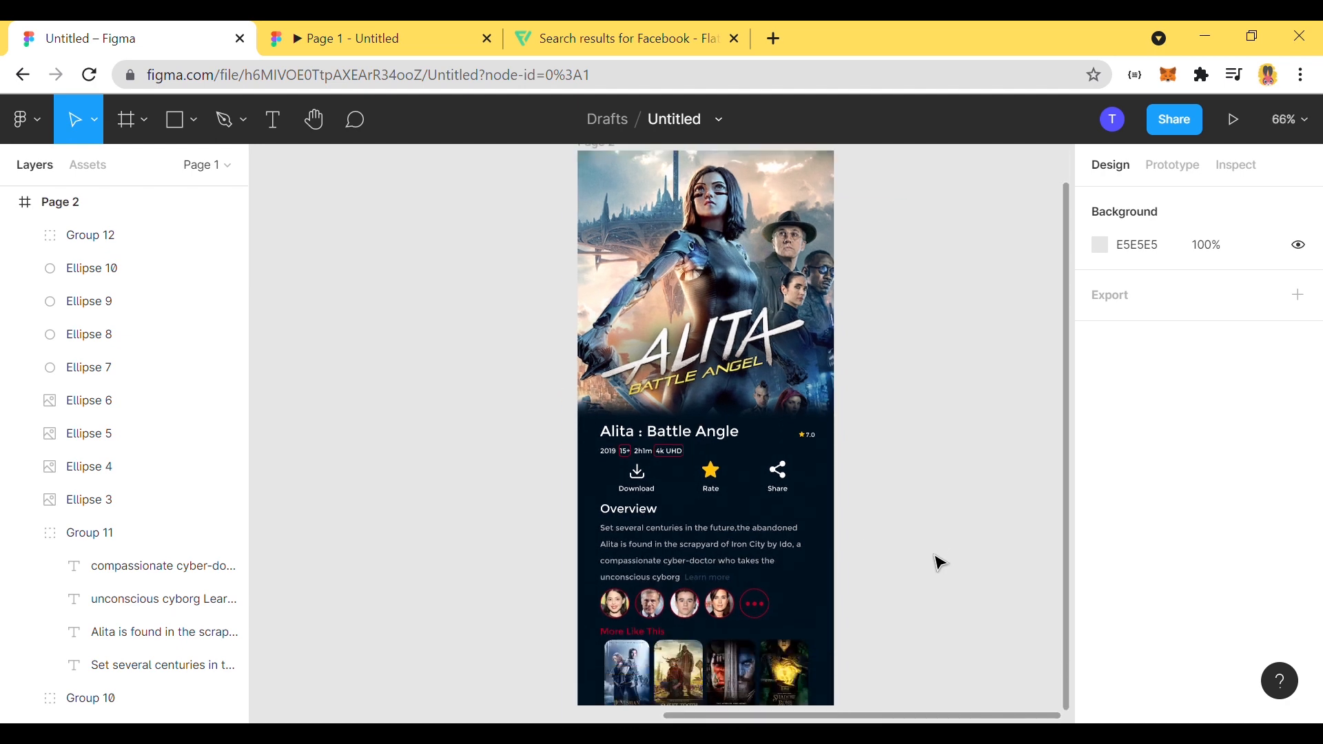